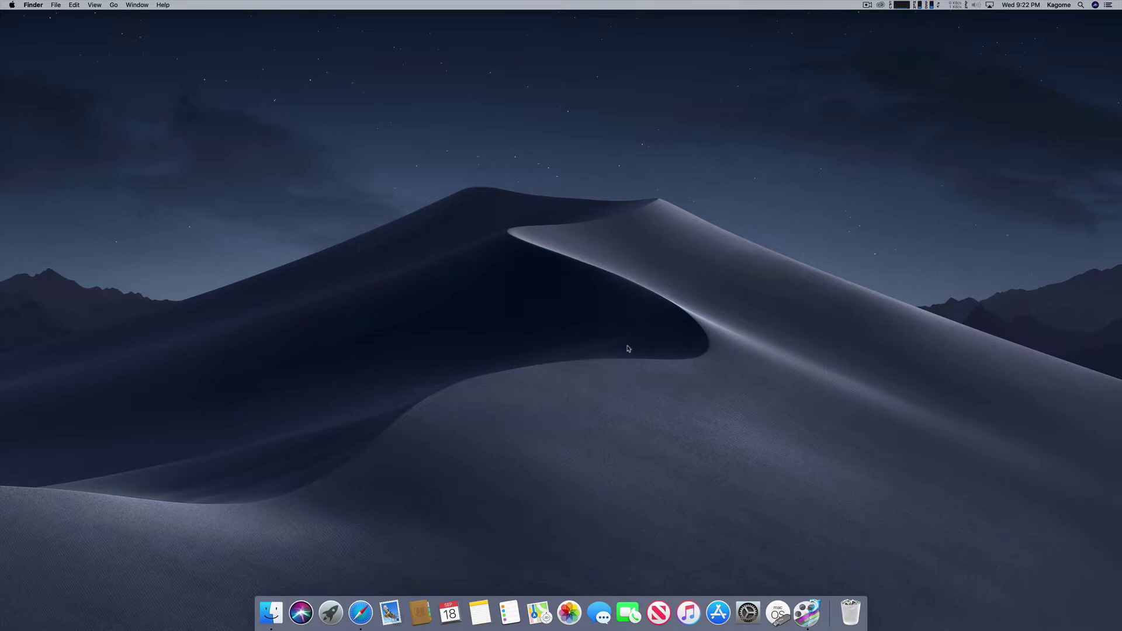
Step: Open the About This Mac overview and examine the processor and memory specifications
{"action": "left_click", "coordinate": [12, 5]}
{"action": "left_click", "coordinate": [35, 17]}
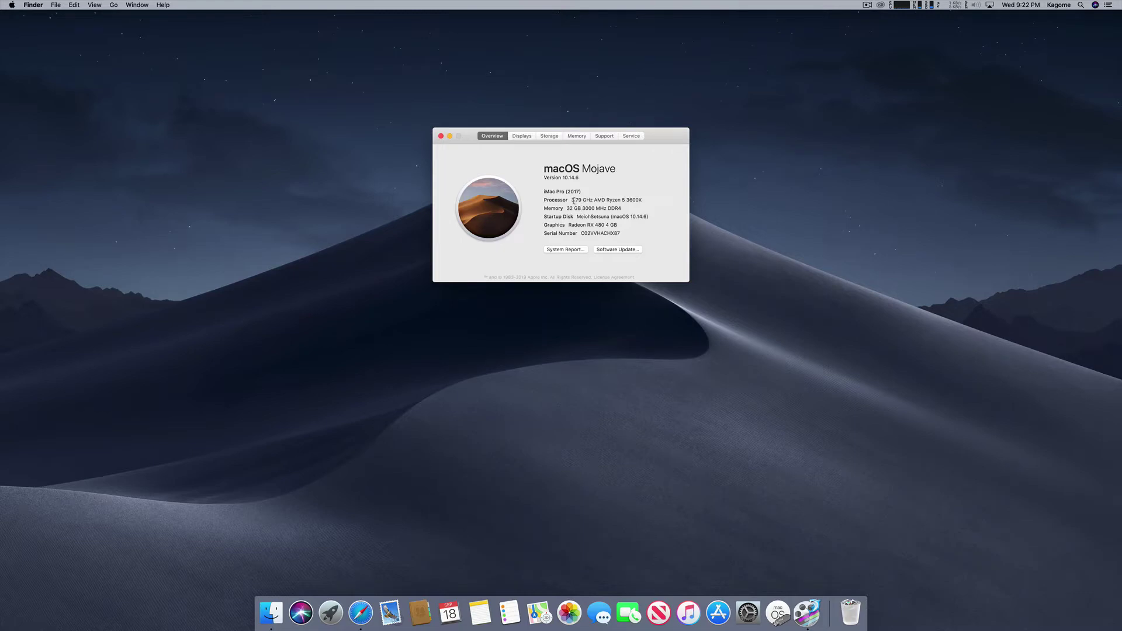
{"action": "left_click_drag", "start_coordinate": [574, 202], "coordinate": [582, 202]}
{"action": "left_click", "coordinate": [583, 203]}
{"action": "left_click_drag", "start_coordinate": [626, 200], "coordinate": [642, 200]}
{"action": "left_click", "coordinate": [640, 201]}
{"action": "left_click_drag", "start_coordinate": [568, 208], "coordinate": [618, 209]}
{"action": "left_click", "coordinate": [597, 212]}
Step: Reposition the About This Mac window, review the processor entry again, and close the window
{"action": "left_click_drag", "start_coordinate": [664, 139], "coordinate": [654, 148]}
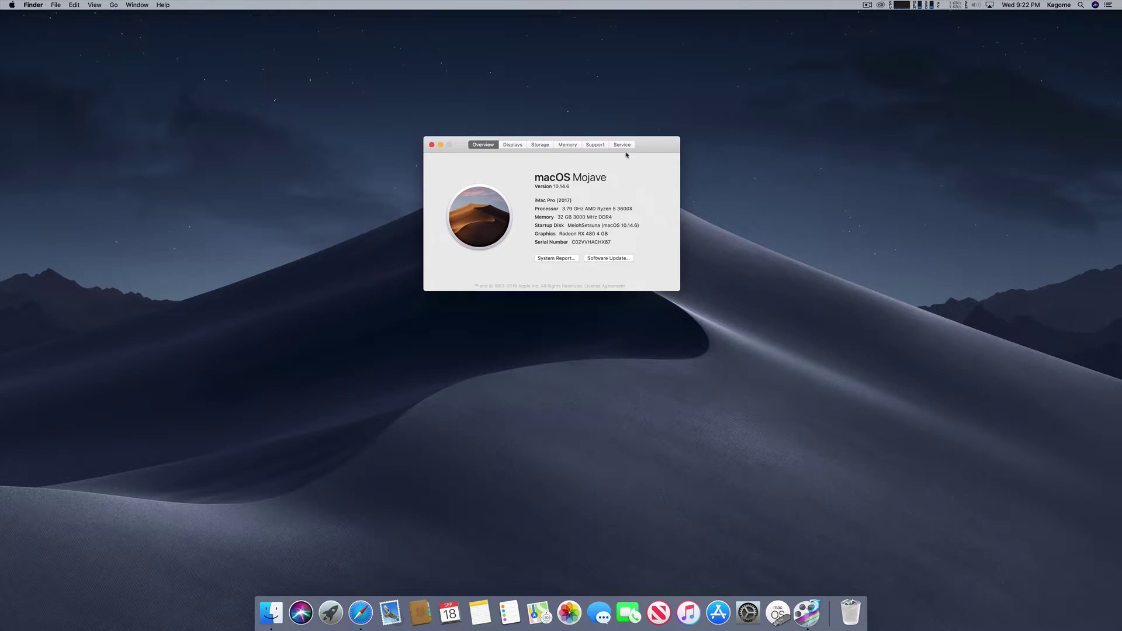
{"action": "left_click_drag", "start_coordinate": [626, 155], "coordinate": [641, 167]}
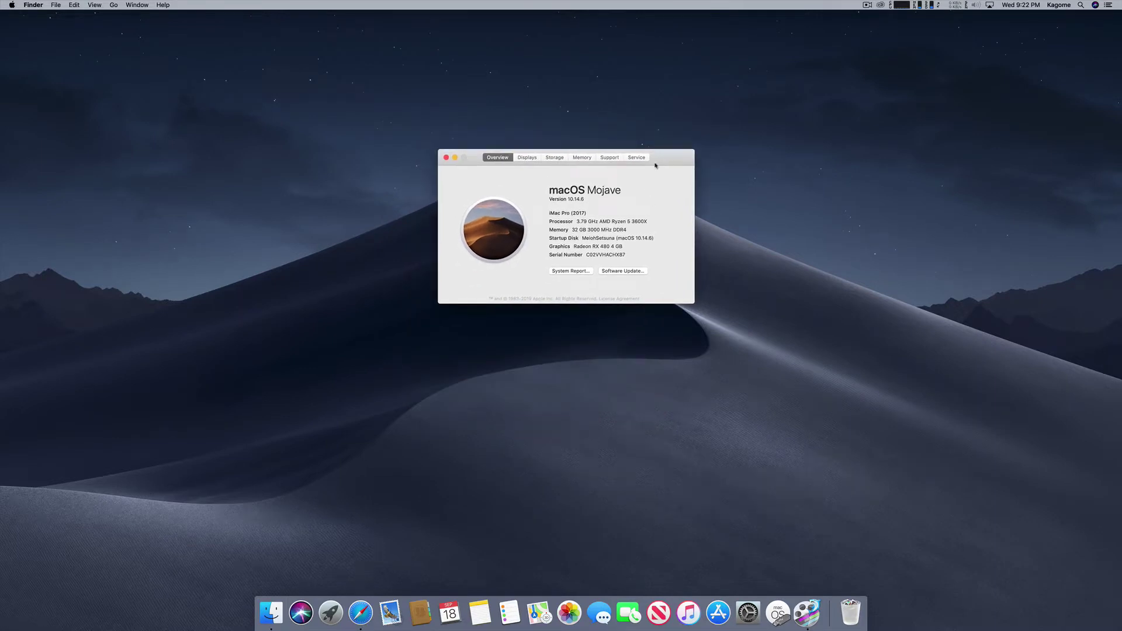
{"action": "left_click_drag", "start_coordinate": [655, 158], "coordinate": [657, 160]}
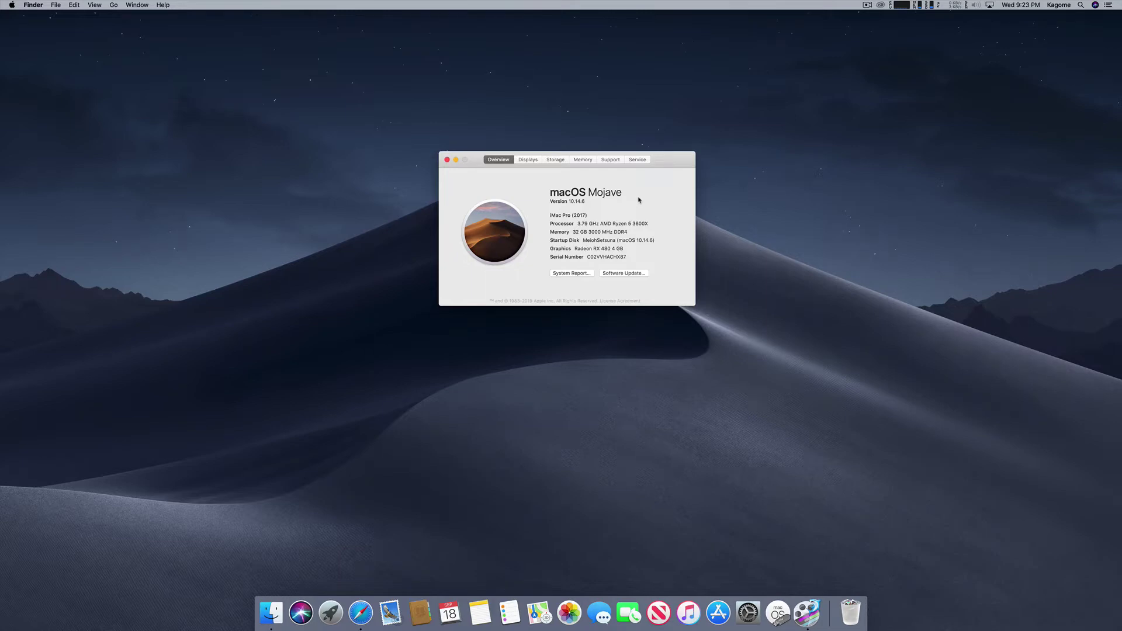
{"action": "mouse_move", "coordinate": [657, 161]}
{"action": "left_mouse_down"}
{"action": "mouse_move", "coordinate": [659, 331]}
{"action": "mouse_move", "coordinate": [650, 159]}
{"action": "left_mouse_up"}
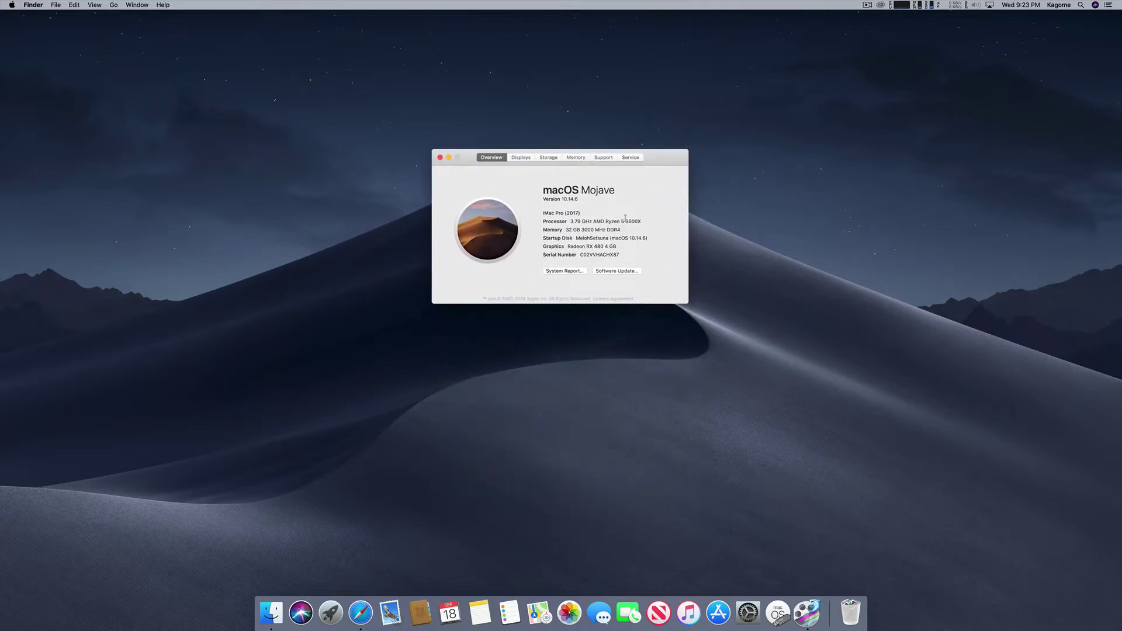
{"action": "triple_click", "coordinate": [601, 221]}
{"action": "left_click", "coordinate": [626, 198]}
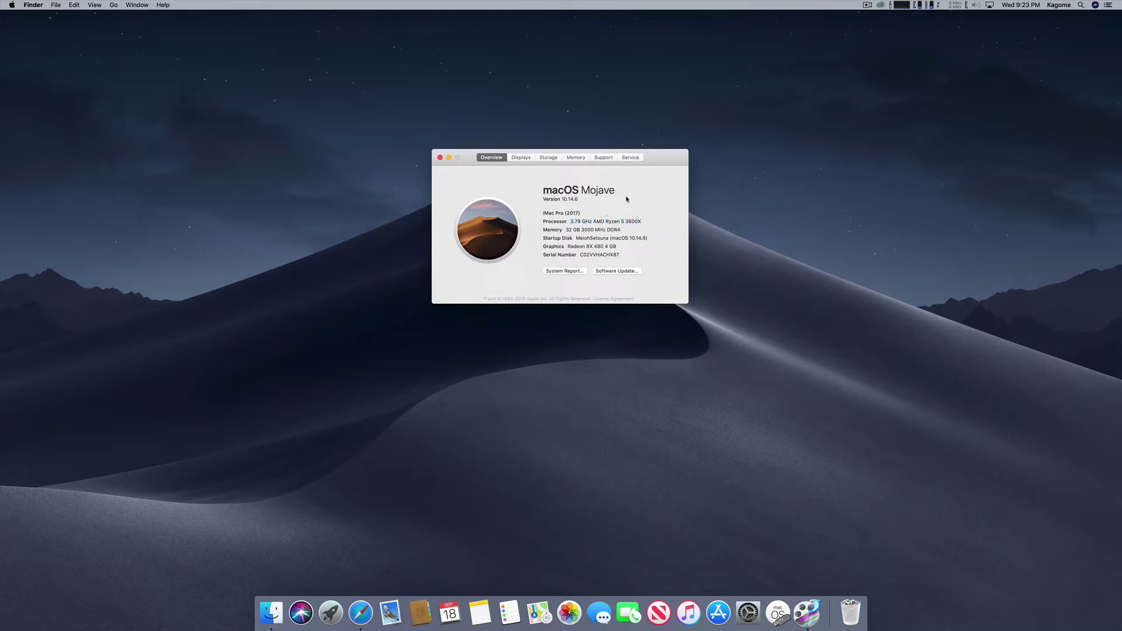
{"action": "left_click", "coordinate": [440, 157]}
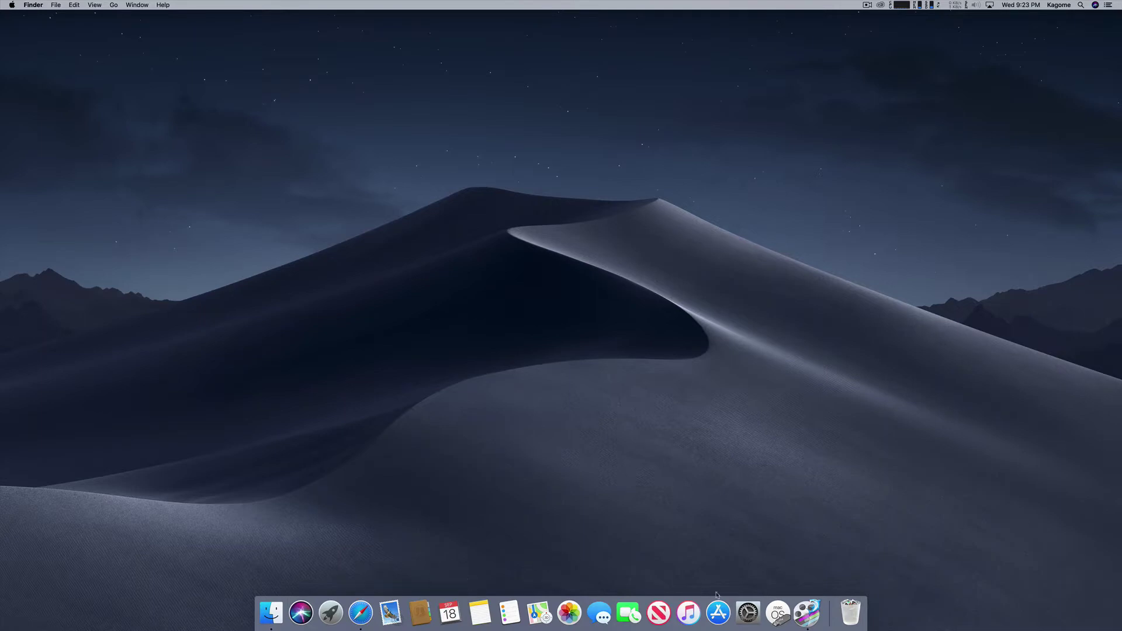
Step: Switch to the App Store, search for "mojave" and open the macOS Mojave page
{"action": "left_click", "coordinate": [719, 612]}
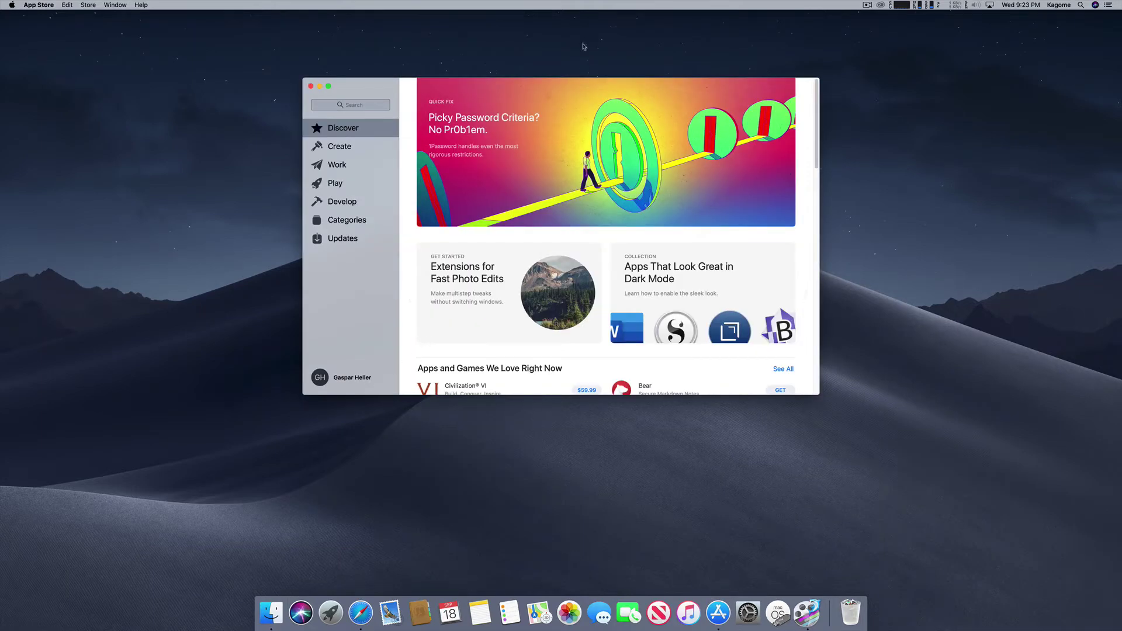
{"action": "left_click_drag", "start_coordinate": [592, 88], "coordinate": [558, 95]}
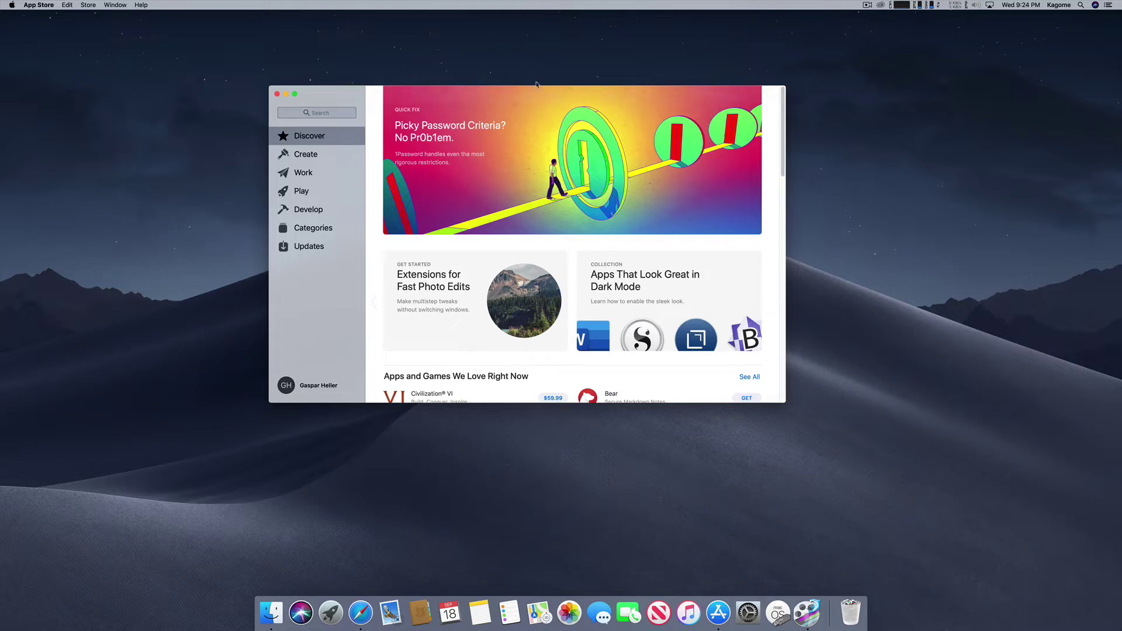
{"action": "left_click_drag", "start_coordinate": [542, 92], "coordinate": [538, 106]}
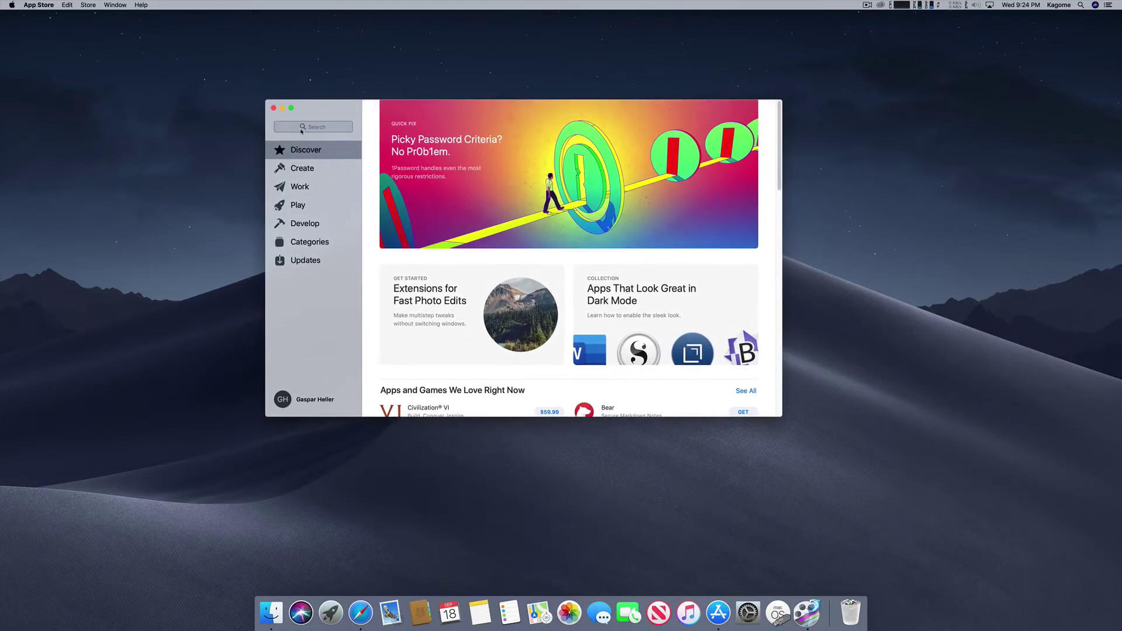
{"action": "left_click", "coordinate": [322, 126]}
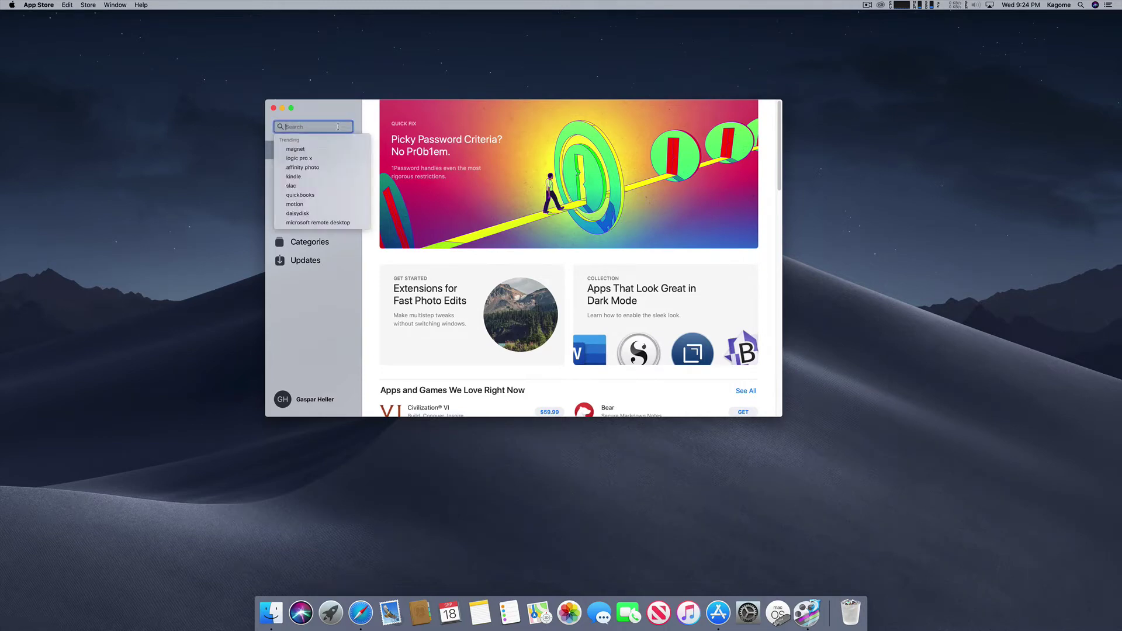
{"action": "type", "text": "mojave"}
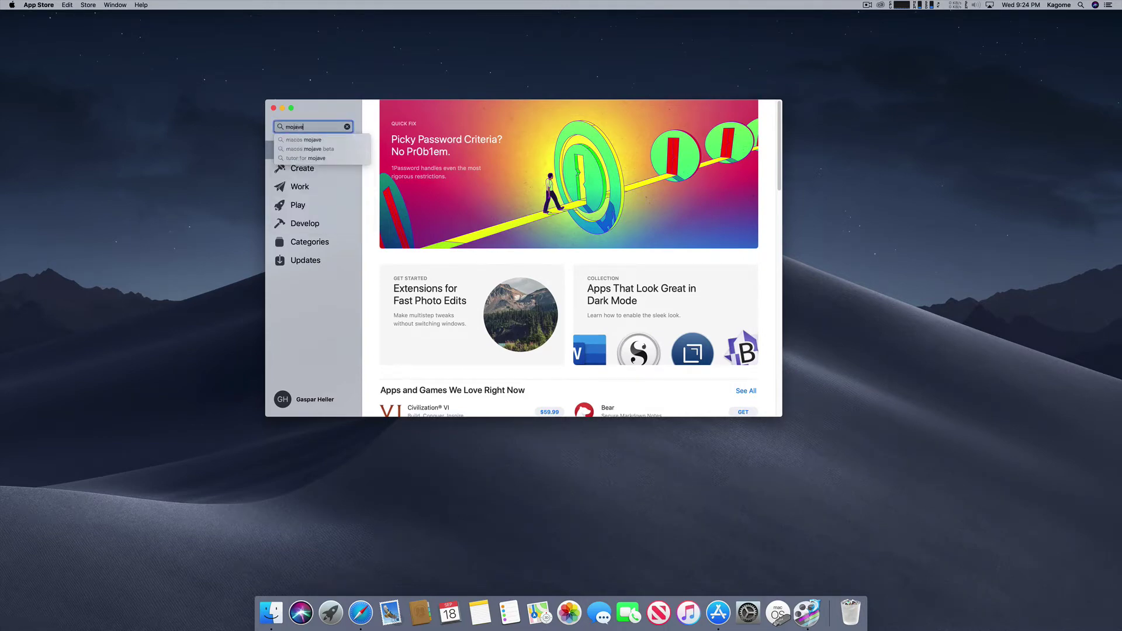
{"action": "key", "text": "Return"}
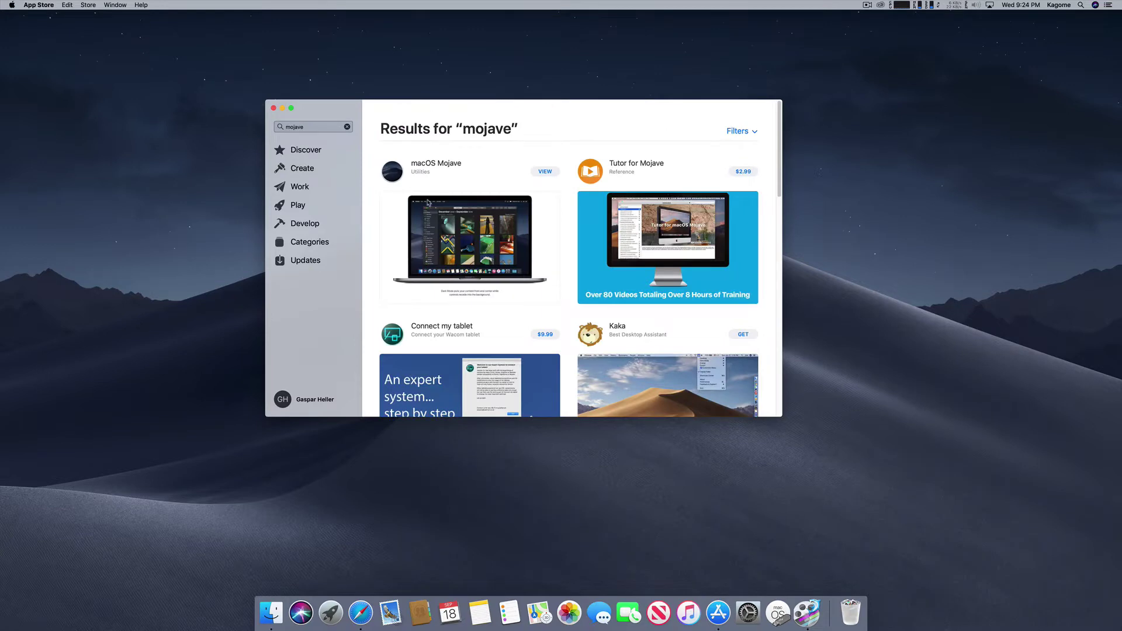
{"action": "left_click", "coordinate": [548, 173]}
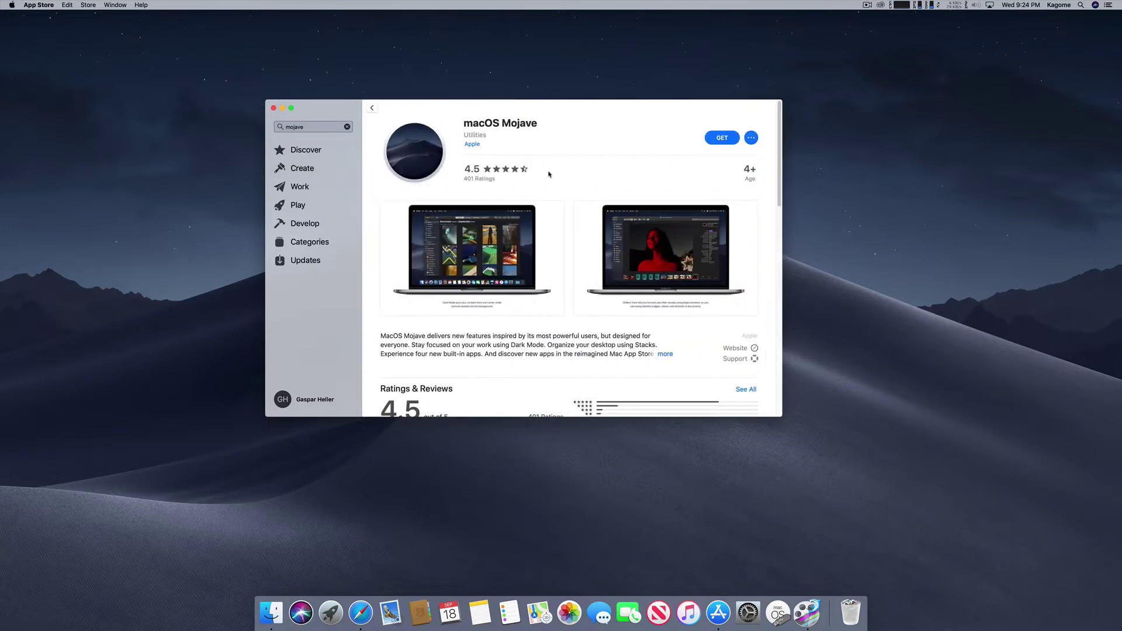
Step: Try to get macOS Mojave from its App Store page, and close Software Update
{"action": "left_click", "coordinate": [723, 139]}
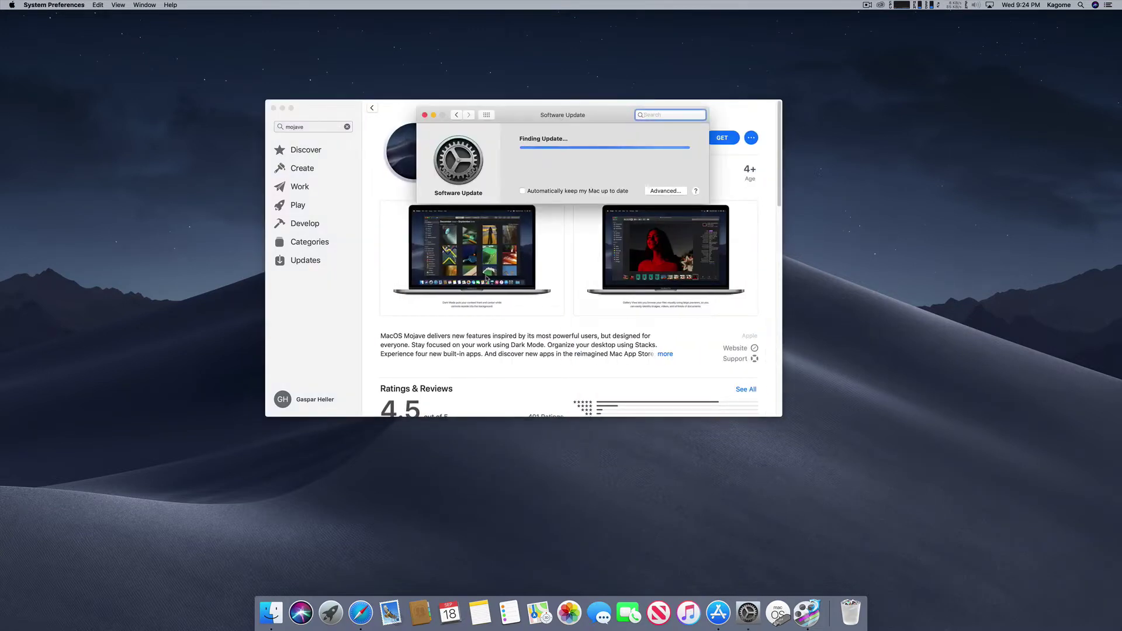
{"action": "left_click_drag", "start_coordinate": [566, 115], "coordinate": [512, 110]}
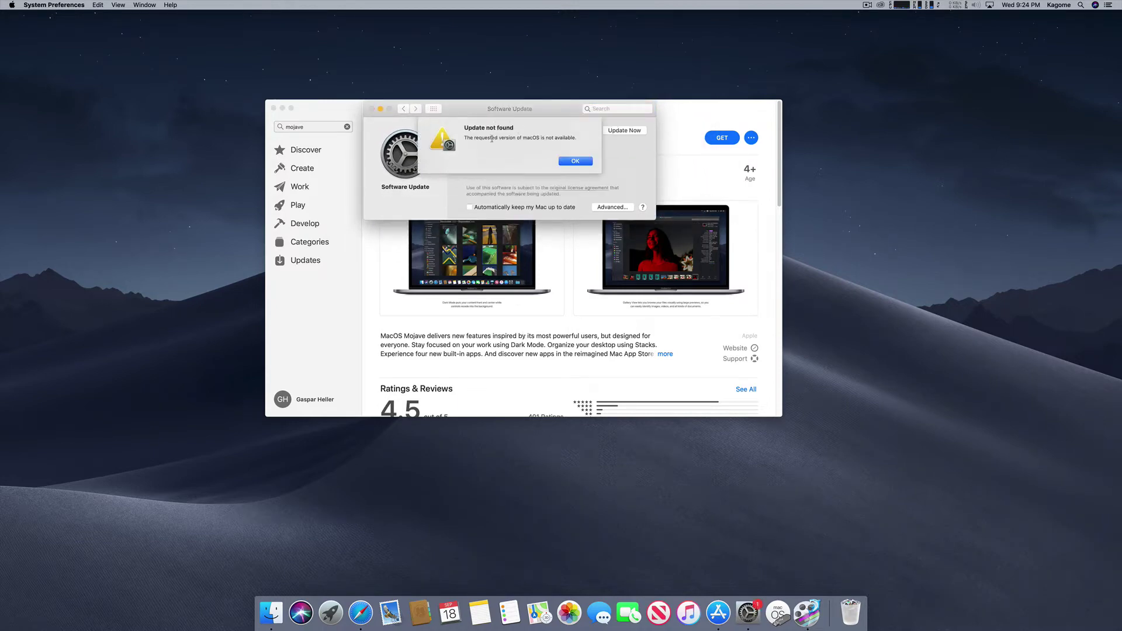
{"action": "left_click", "coordinate": [574, 162]}
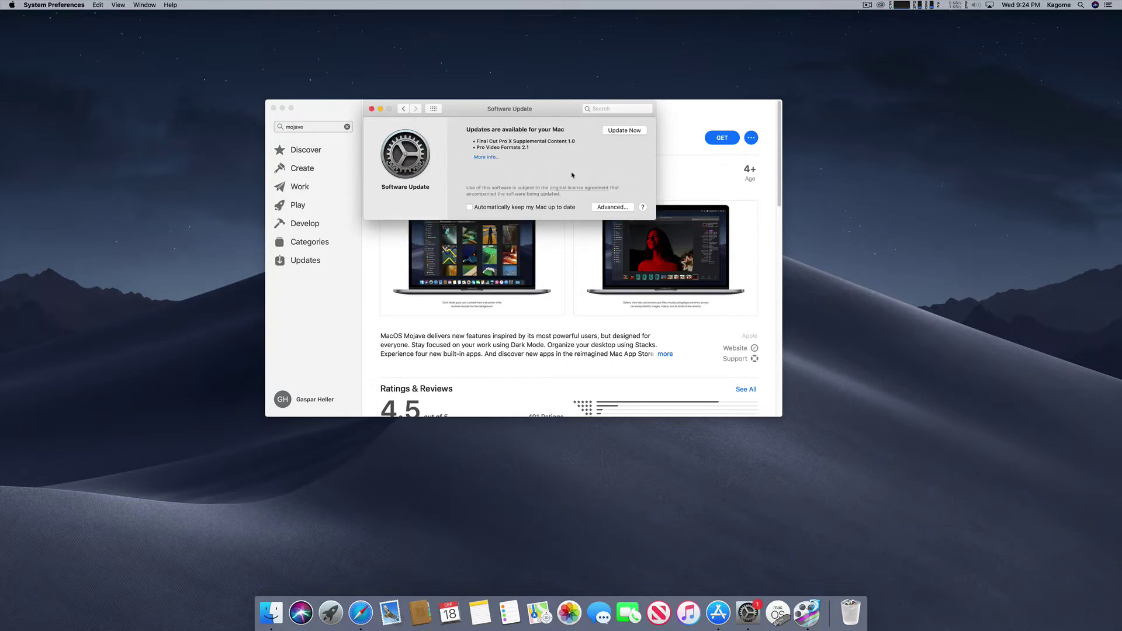
{"action": "left_click", "coordinate": [371, 109]}
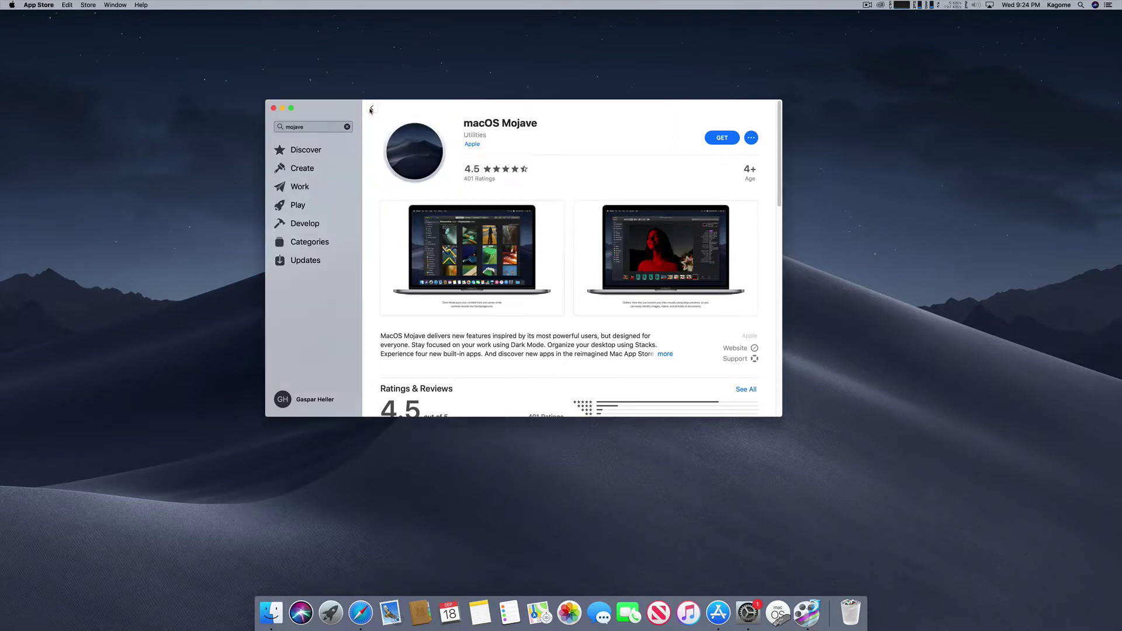
Step: Request macOS Mojave from its App Store page again and confirm the download of version 10.14.6
{"action": "left_click", "coordinate": [728, 139]}
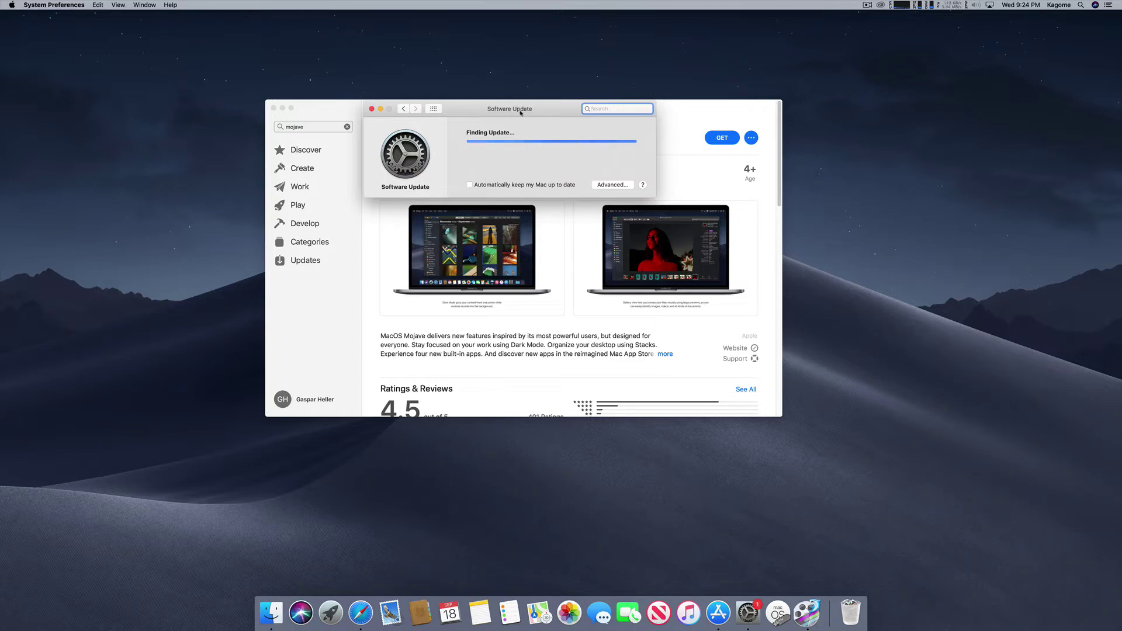
{"action": "left_click_drag", "start_coordinate": [521, 111], "coordinate": [524, 115]}
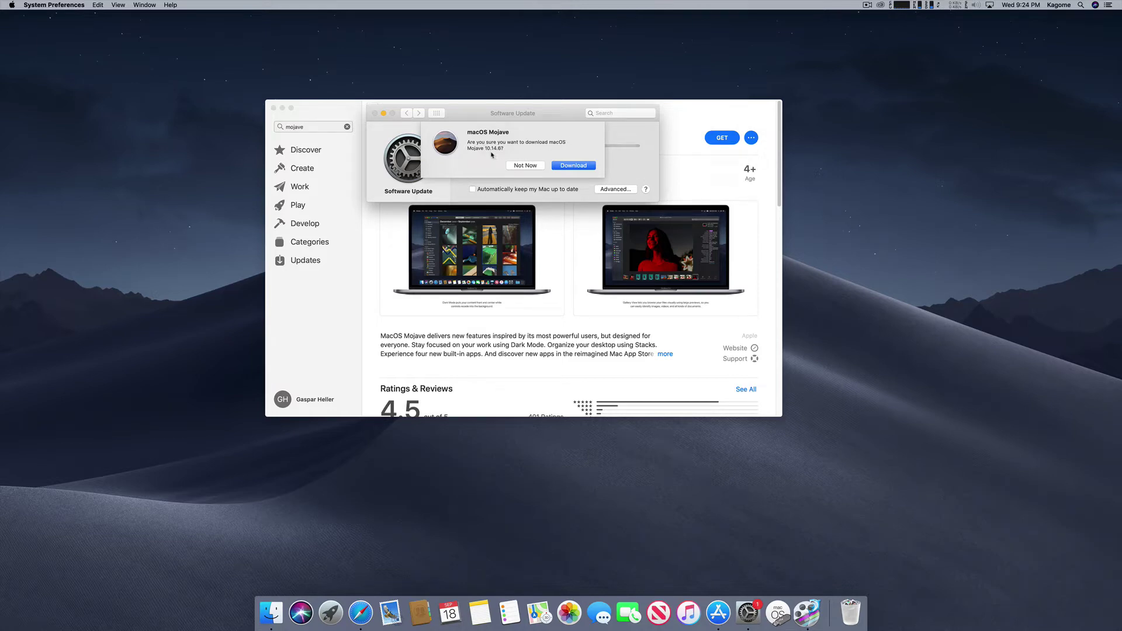
{"action": "left_click", "coordinate": [570, 167]}
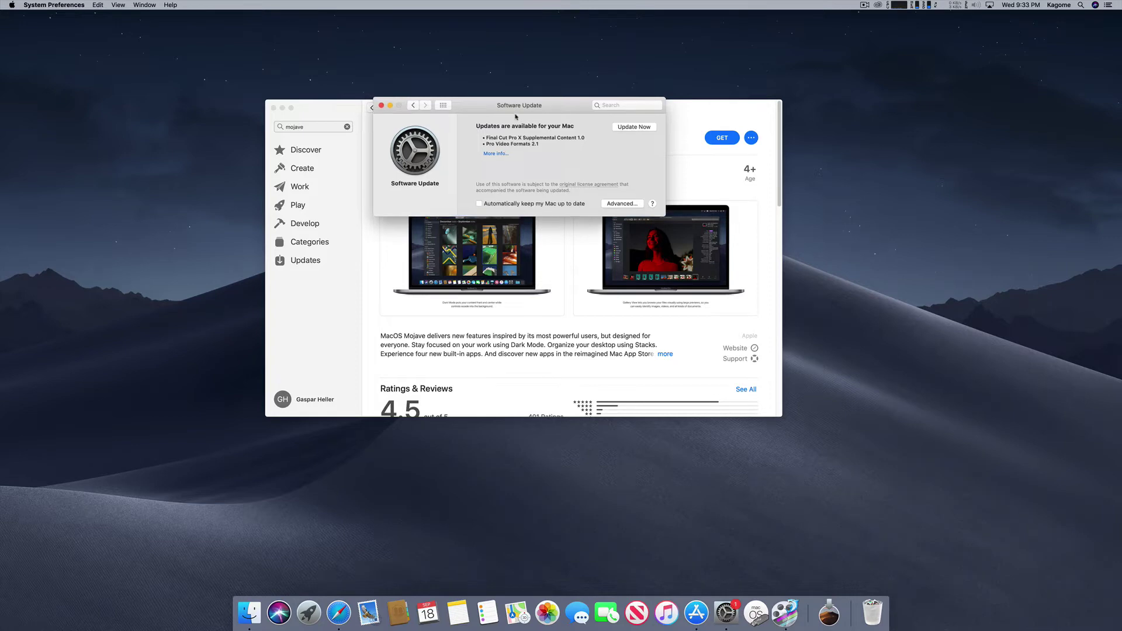
Step: Close Software Update and the App Store, and remove the Install macOS Mojave icon from the Dock
{"action": "left_click_drag", "start_coordinate": [505, 116], "coordinate": [513, 137]}
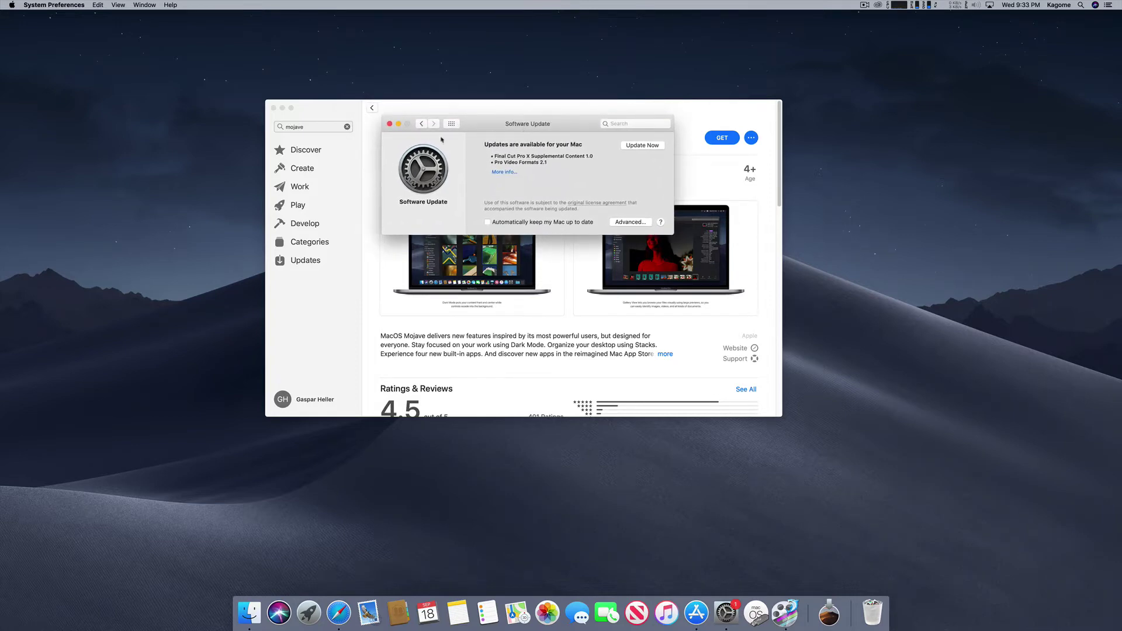
{"action": "left_click", "coordinate": [389, 124]}
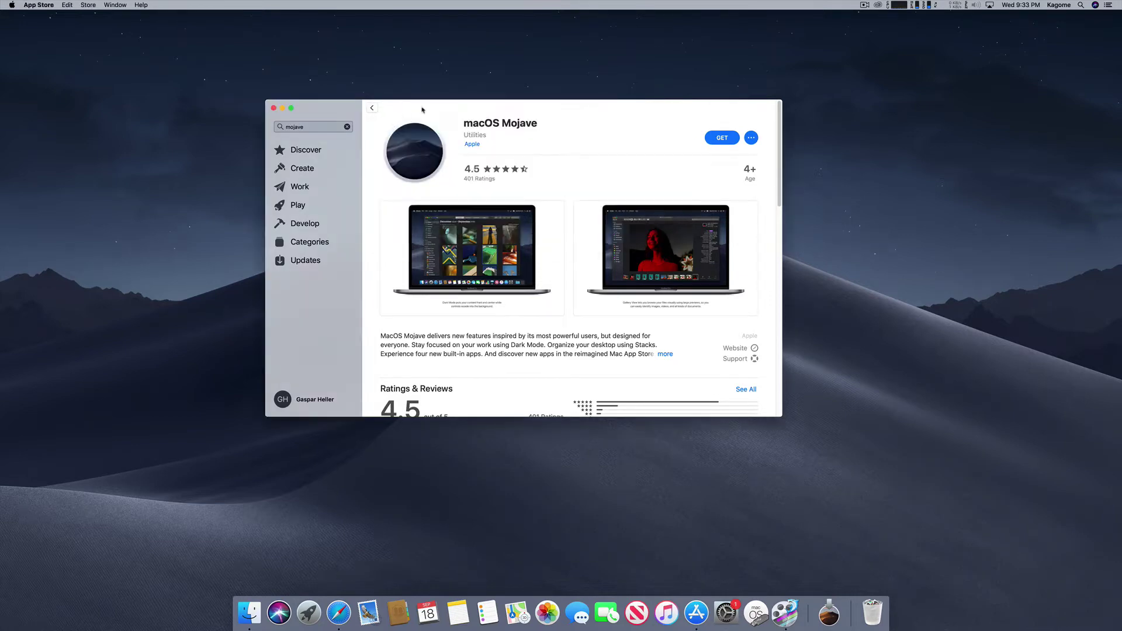
{"action": "left_click", "coordinate": [274, 109]}
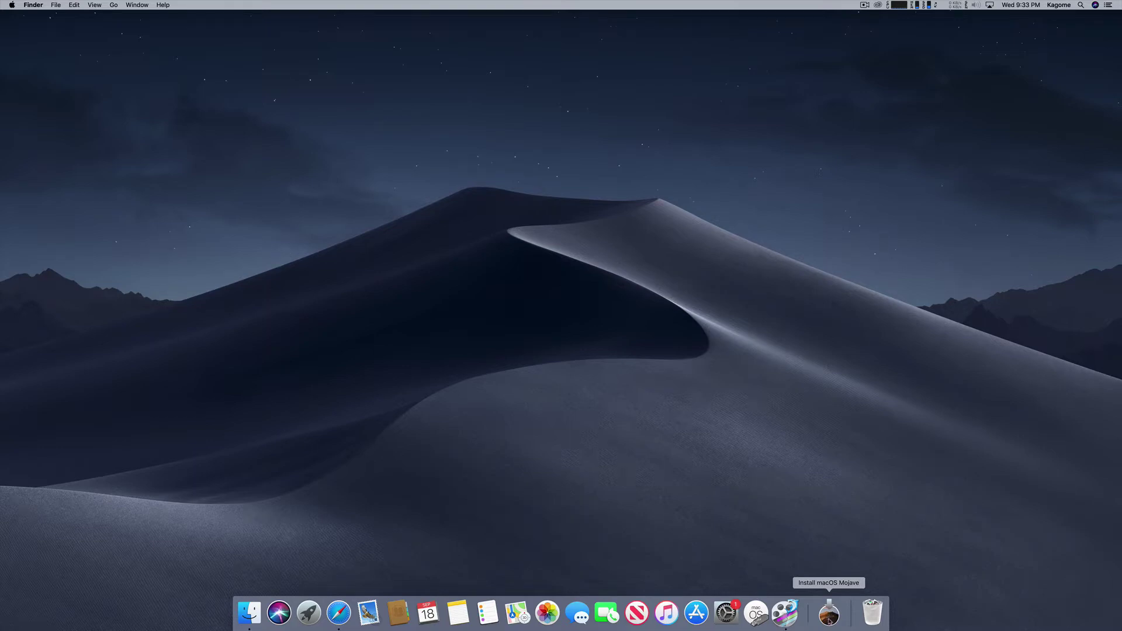
{"action": "left_click_drag", "start_coordinate": [829, 616], "coordinate": [791, 253]}
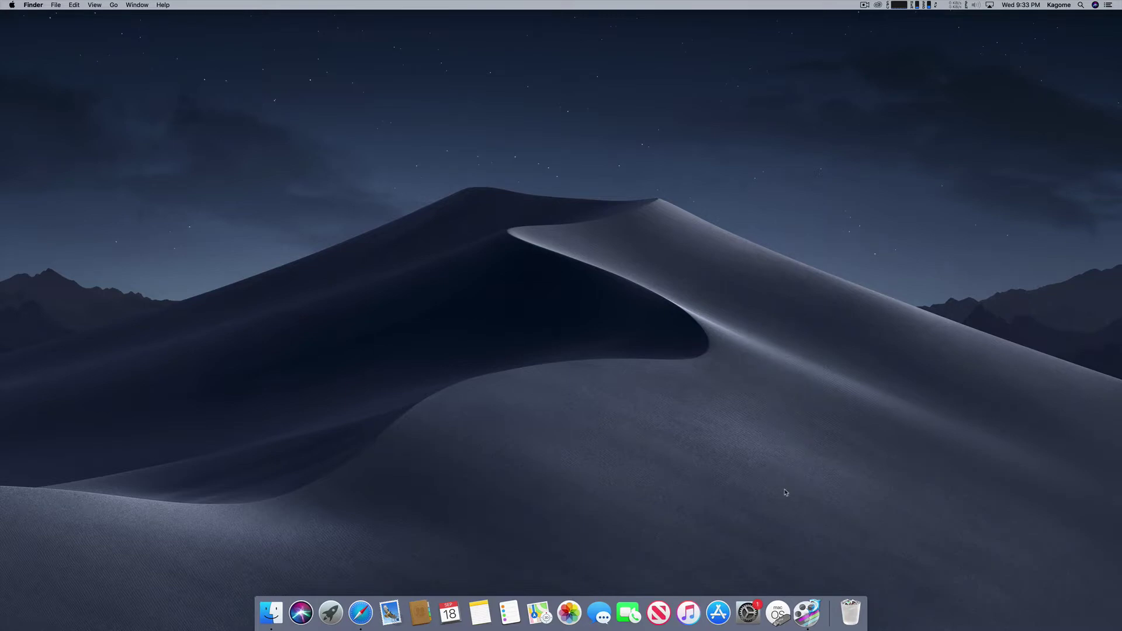
Step: Permanently delete the HP0082 .pkg file from the CLOVER volume in Finder, and close the window
{"action": "left_click", "coordinate": [270, 610]}
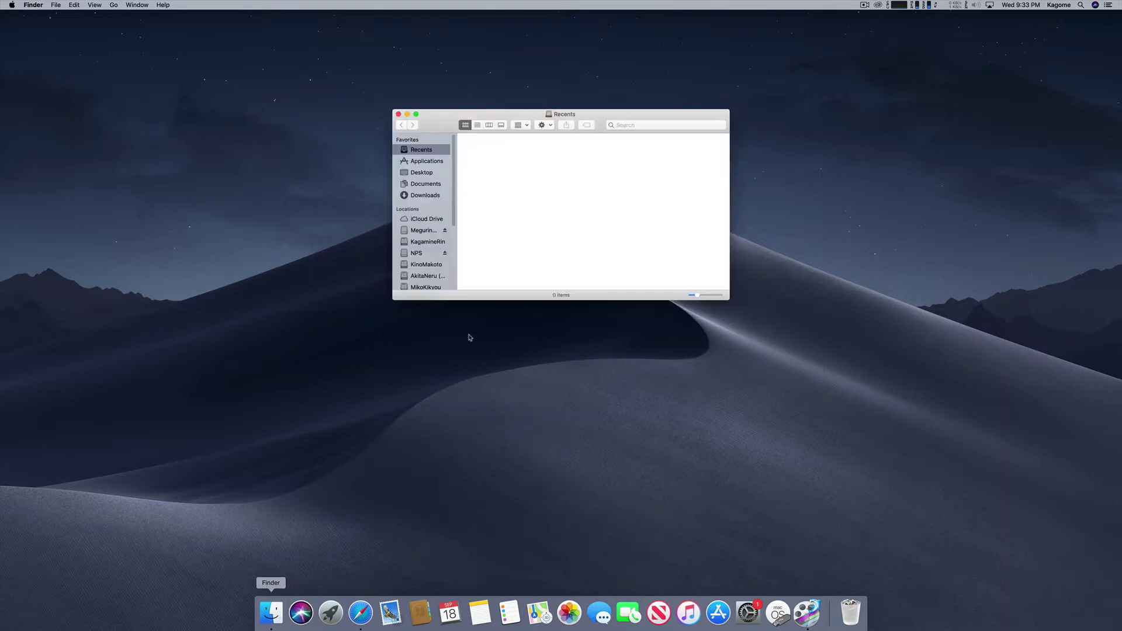
{"action": "left_click_drag", "start_coordinate": [478, 300], "coordinate": [512, 457]}
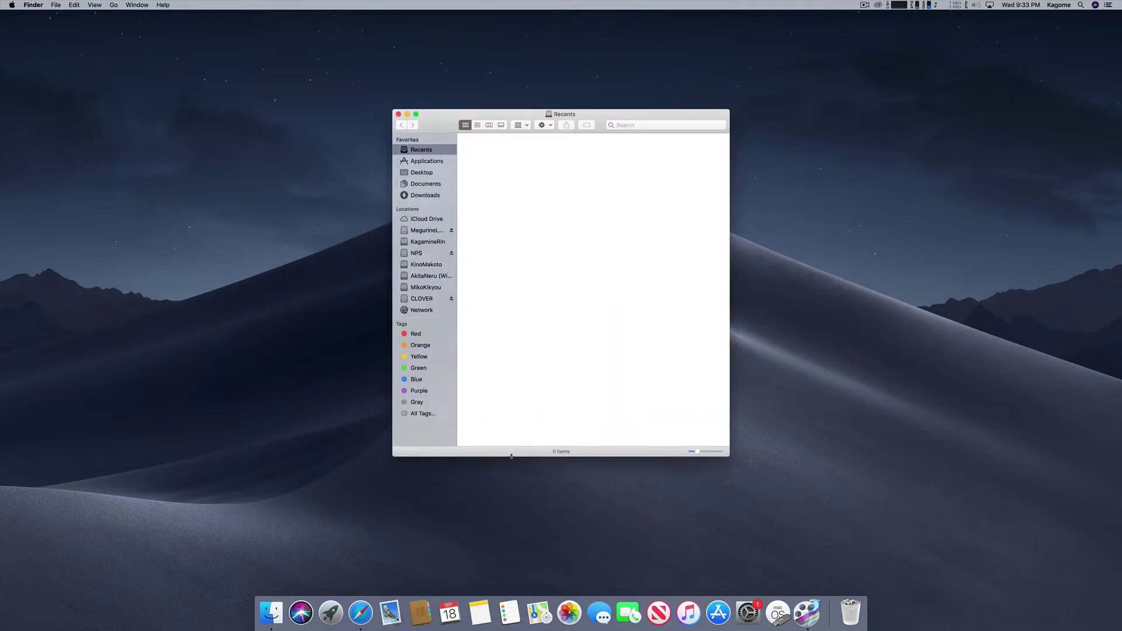
{"action": "left_click_drag", "start_coordinate": [457, 383], "coordinate": [490, 382]}
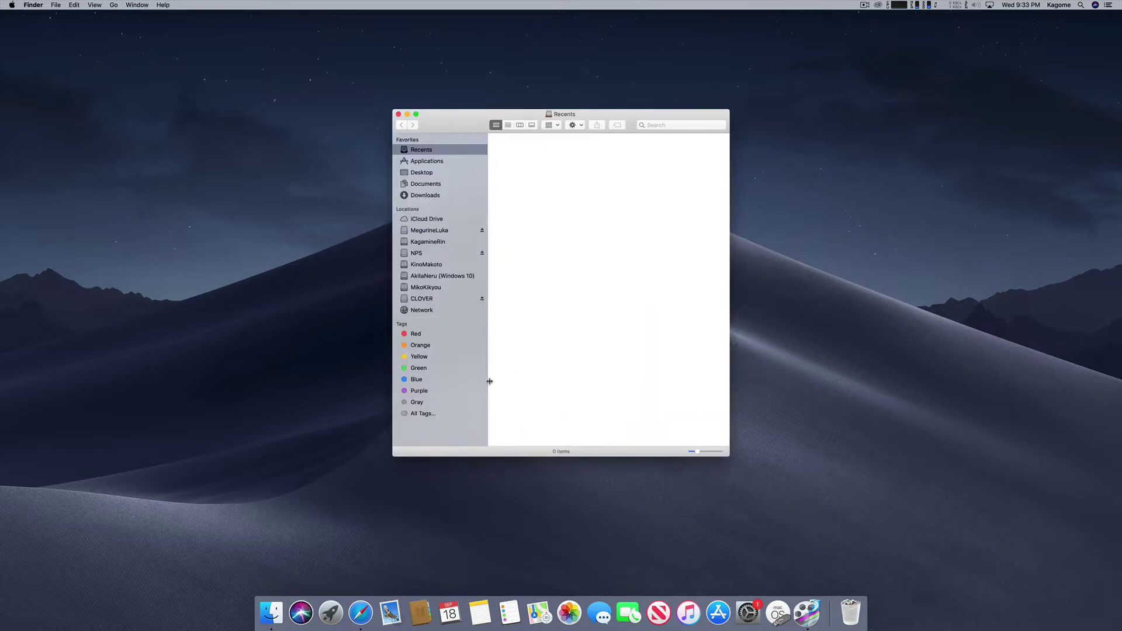
{"action": "left_click", "coordinate": [423, 299]}
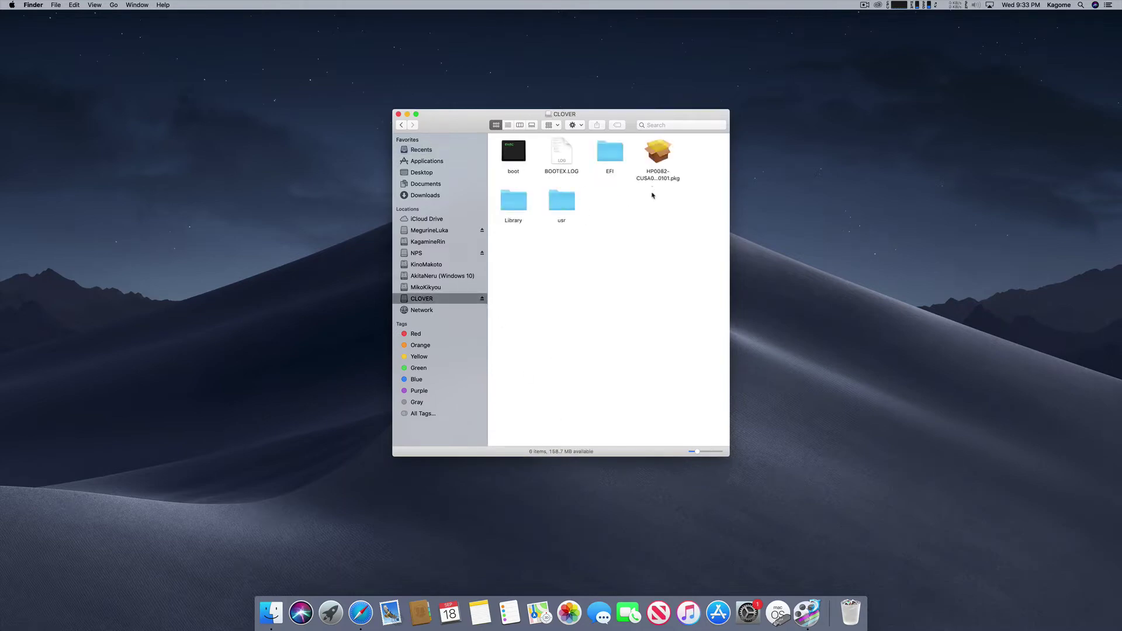
{"action": "left_click", "coordinate": [657, 155]}
{"action": "key", "text": "super+BackSpace"}
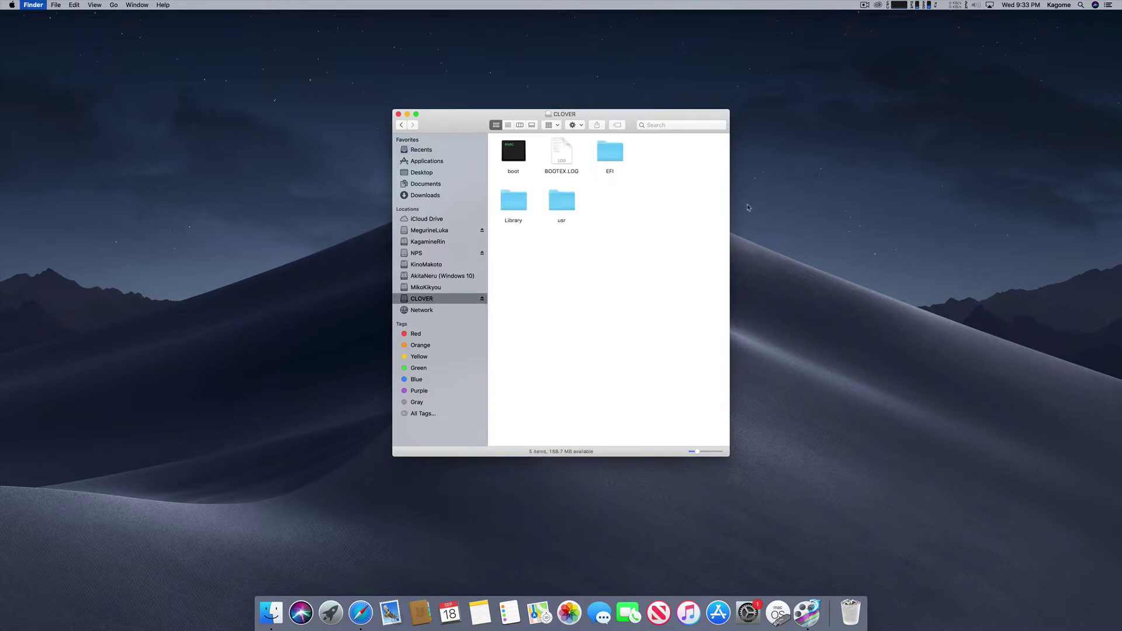
{"action": "left_click_drag", "start_coordinate": [624, 119], "coordinate": [471, 72]}
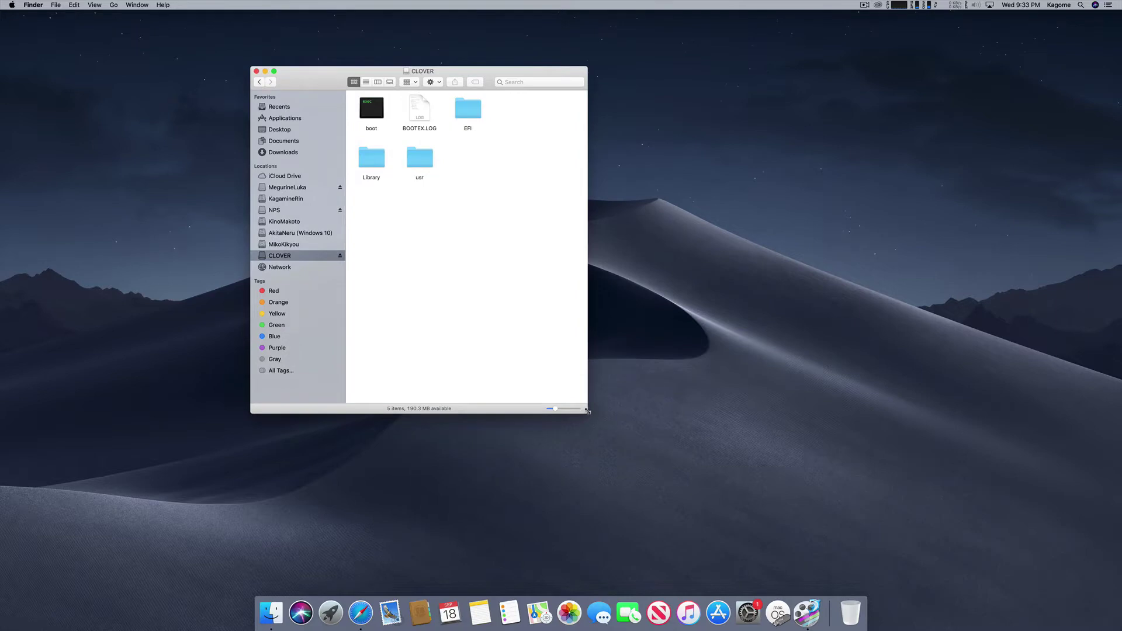
{"action": "left_click_drag", "start_coordinate": [581, 412], "coordinate": [704, 431]}
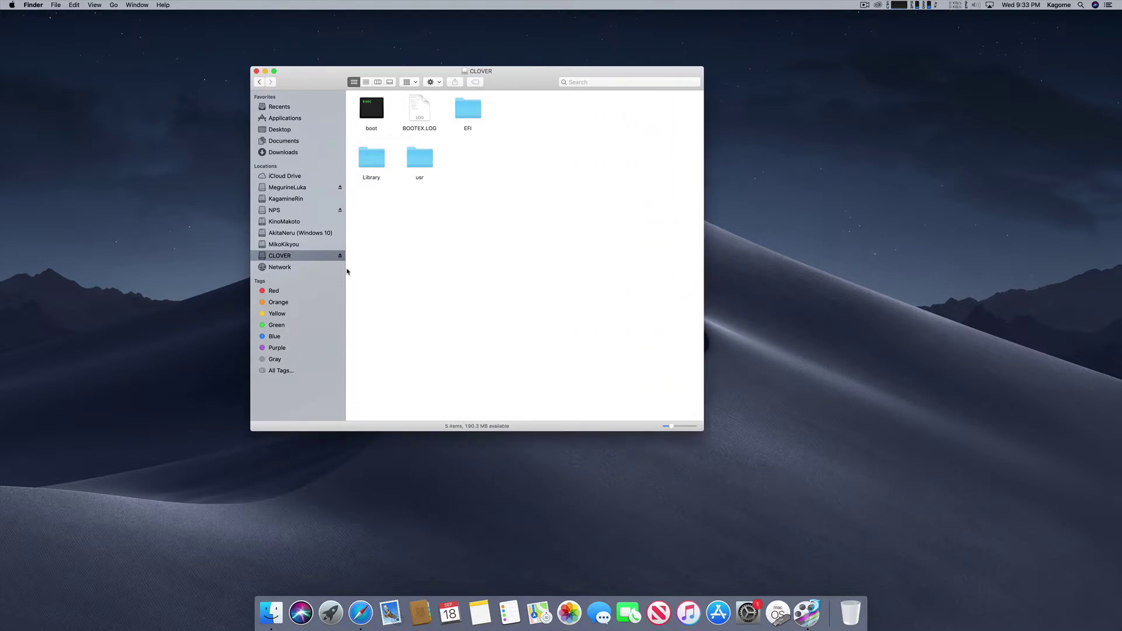
{"action": "left_click", "coordinate": [256, 71]}
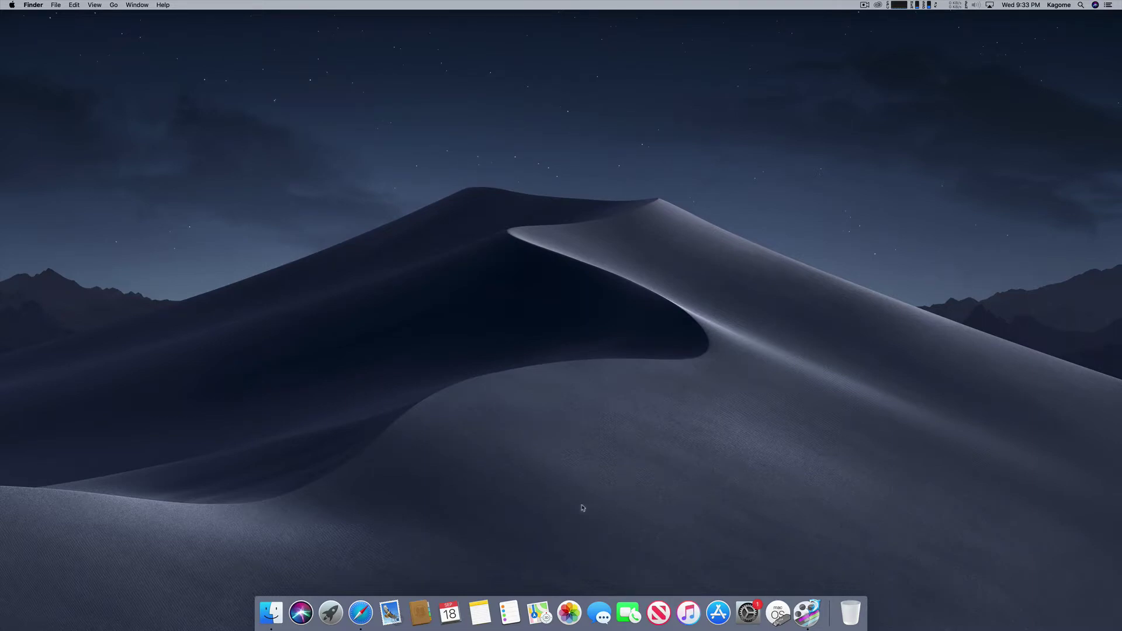
Step: Open the Utilities folder in Finder and enlarge its window to fit all the utilities
{"action": "key", "text": "super+shift+u"}
{"action": "left_click_drag", "start_coordinate": [570, 119], "coordinate": [471, 110]}
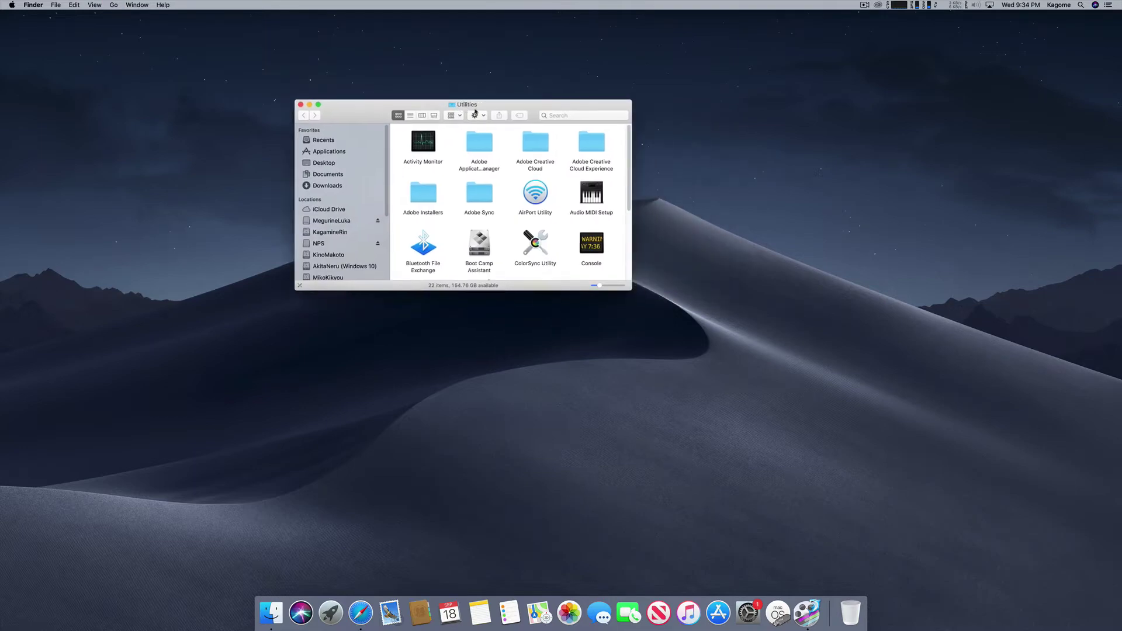
{"action": "left_click_drag", "start_coordinate": [631, 291], "coordinate": [828, 463]}
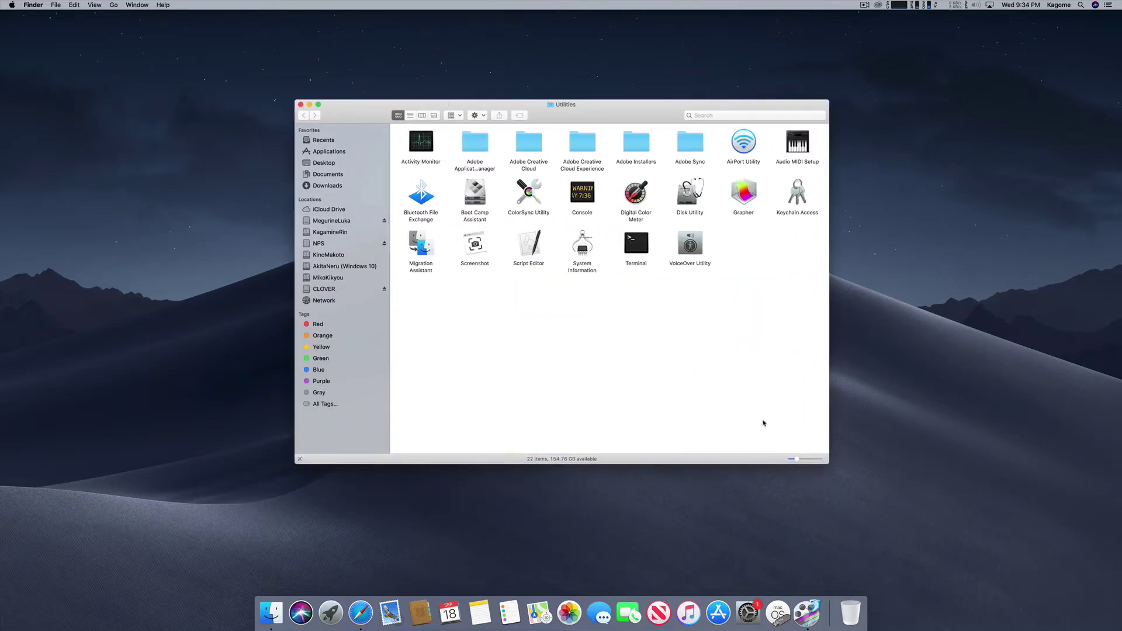
Step: Open Disk Utility from the Utilities folder, close the Finder window, and enlarge the Disk Utility window
{"action": "double_click", "coordinate": [690, 193]}
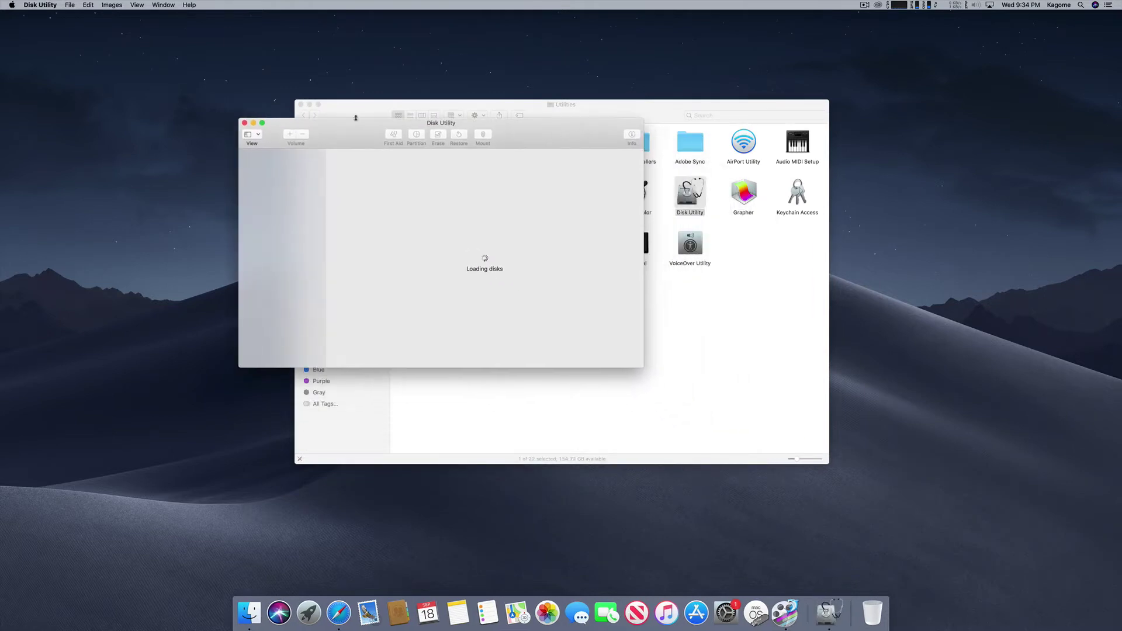
{"action": "left_click", "coordinate": [300, 104]}
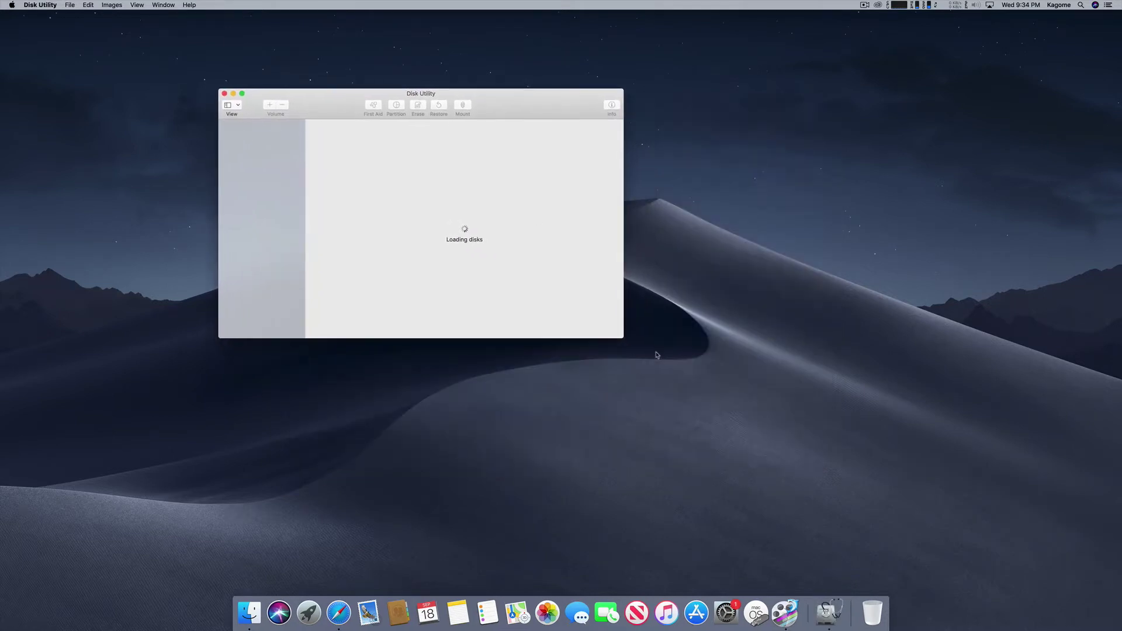
{"action": "left_click_drag", "start_coordinate": [625, 338], "coordinate": [699, 387]}
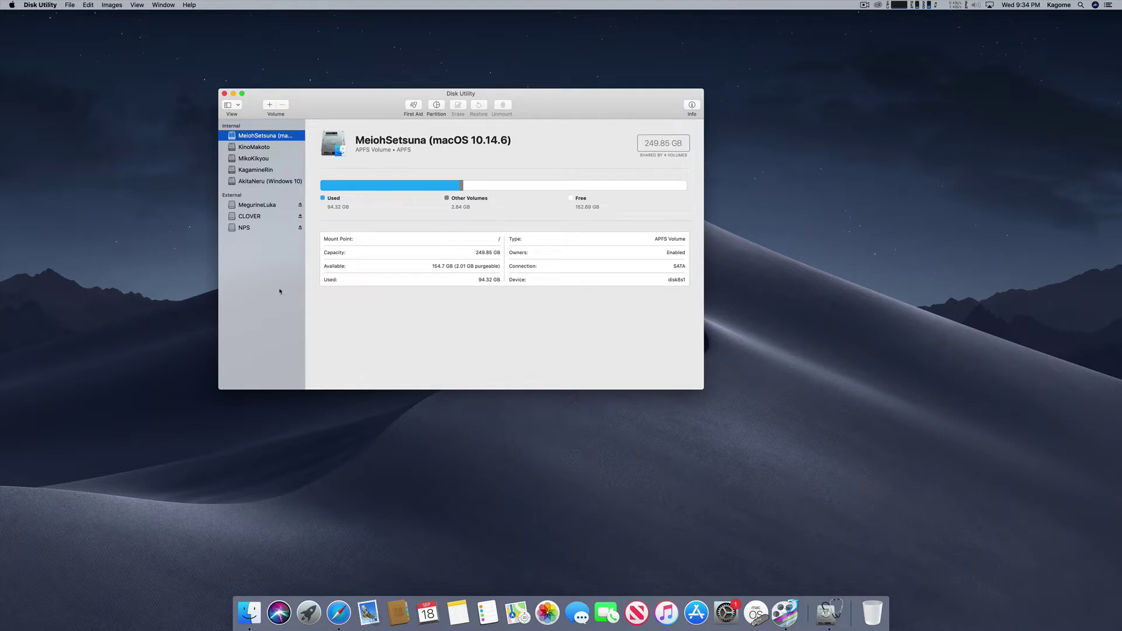
Step: Show all devices in Disk Utility's sidebar, and widen the window and sidebar so the full drive names fit
{"action": "left_click", "coordinate": [238, 108]}
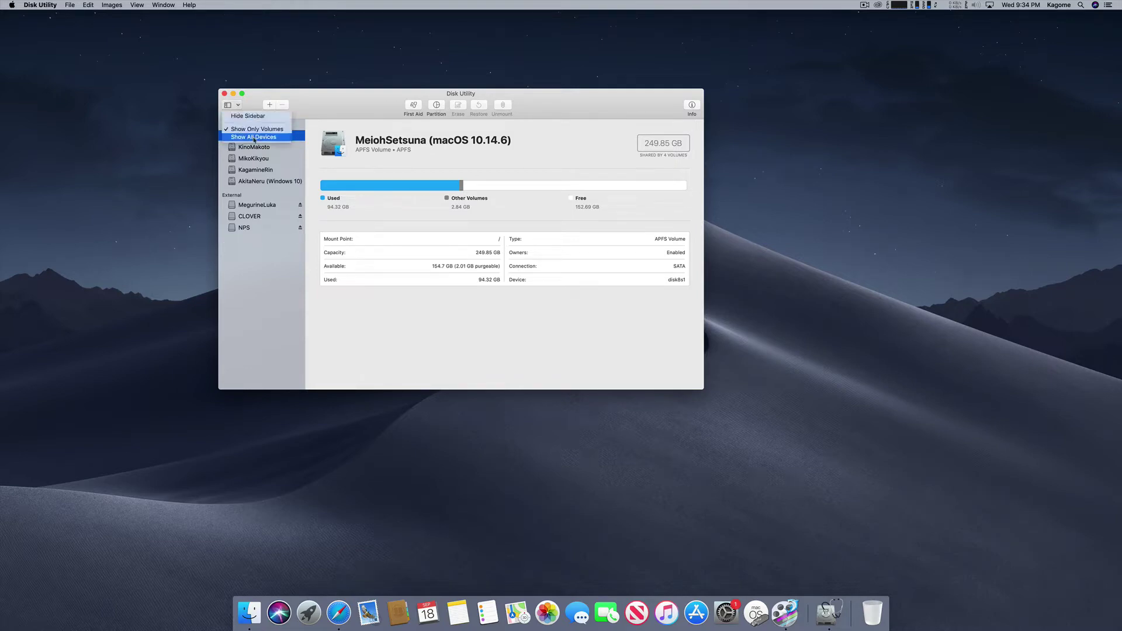
{"action": "left_click", "coordinate": [239, 107]}
{"action": "left_click", "coordinate": [229, 108]}
{"action": "left_click", "coordinate": [270, 138]}
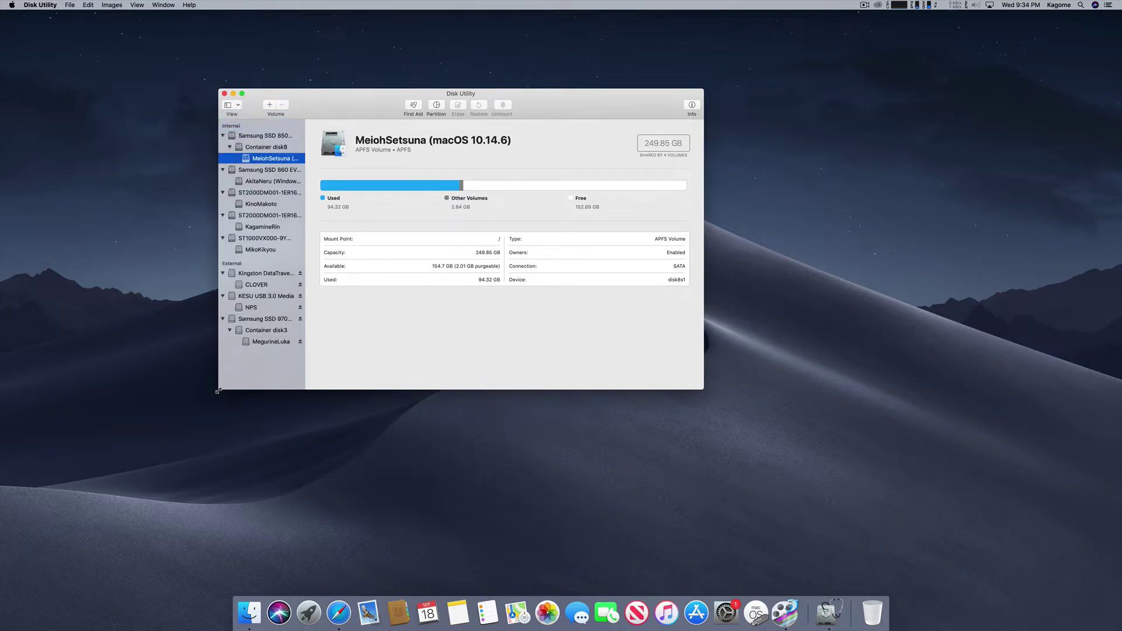
{"action": "left_click_drag", "start_coordinate": [218, 390], "coordinate": [182, 435]}
{"action": "left_click_drag", "start_coordinate": [270, 404], "coordinate": [331, 381]}
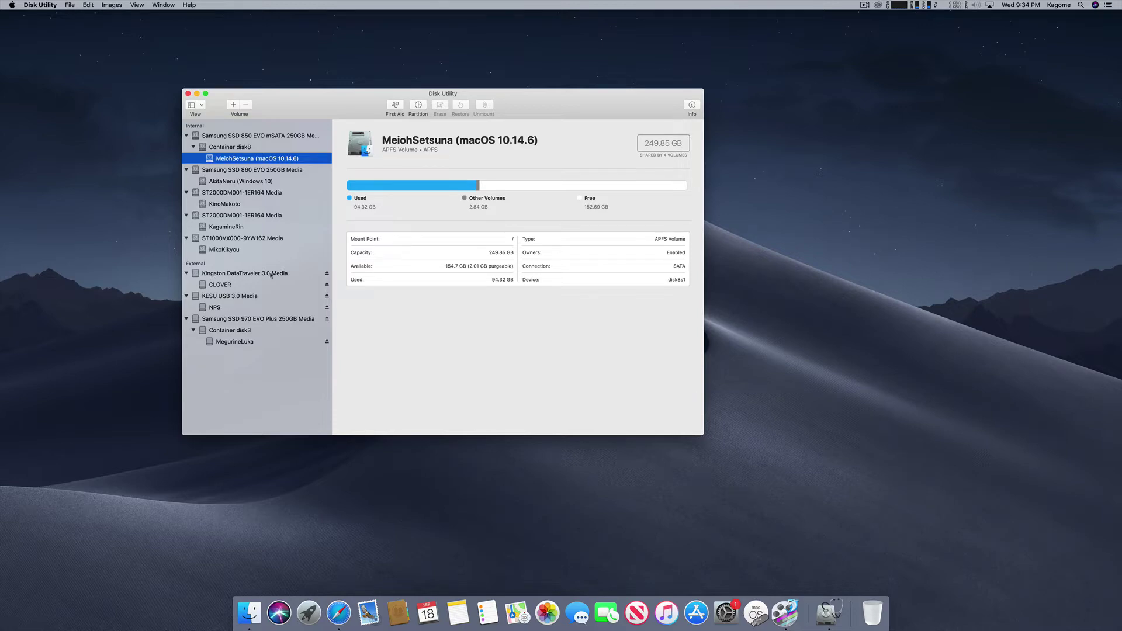
Step: Erase the Kingston DataTraveler 3.0 Media drive as "Mojave Installer" with the Mac OS Extended (Journaled) format and GUID Partition Map scheme
{"action": "left_click", "coordinate": [272, 274]}
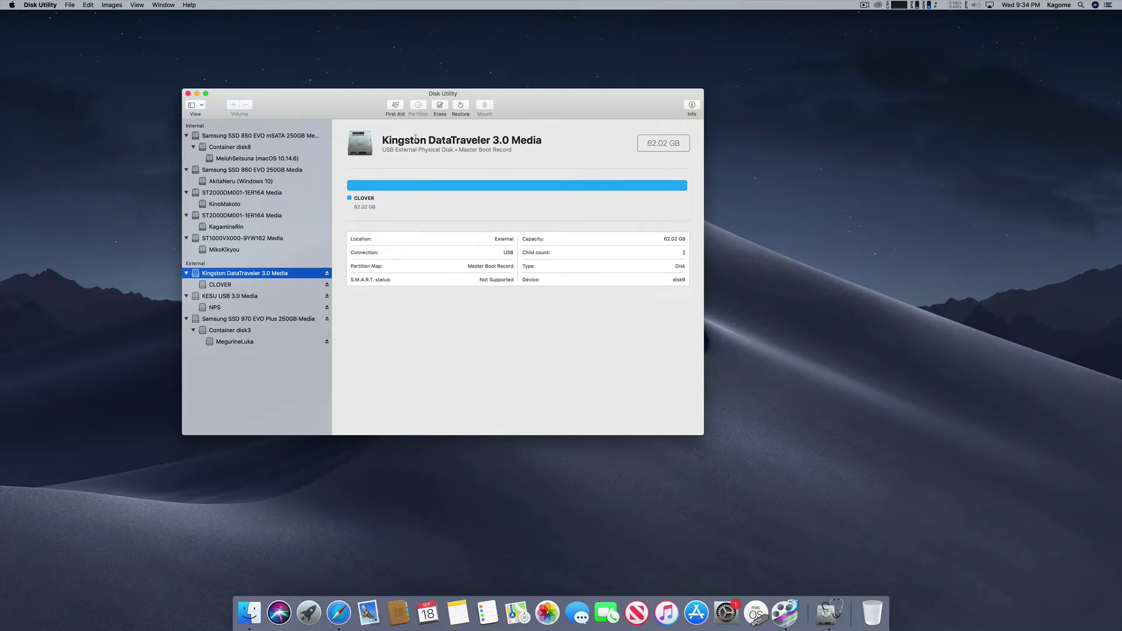
{"action": "left_click", "coordinate": [441, 107]}
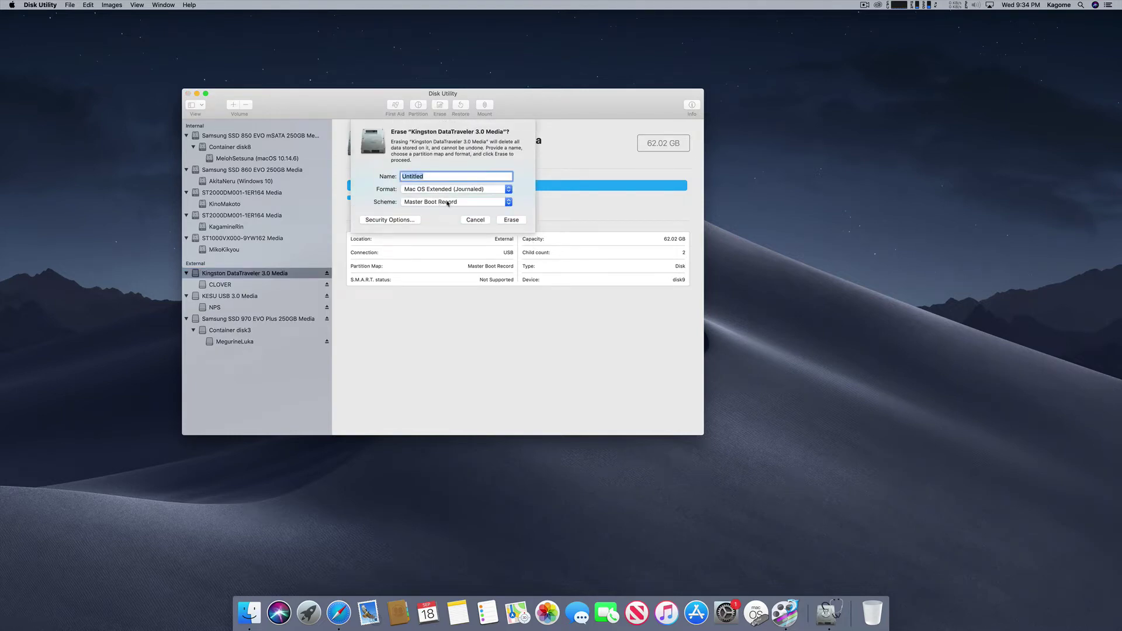
{"action": "left_click", "coordinate": [448, 203]}
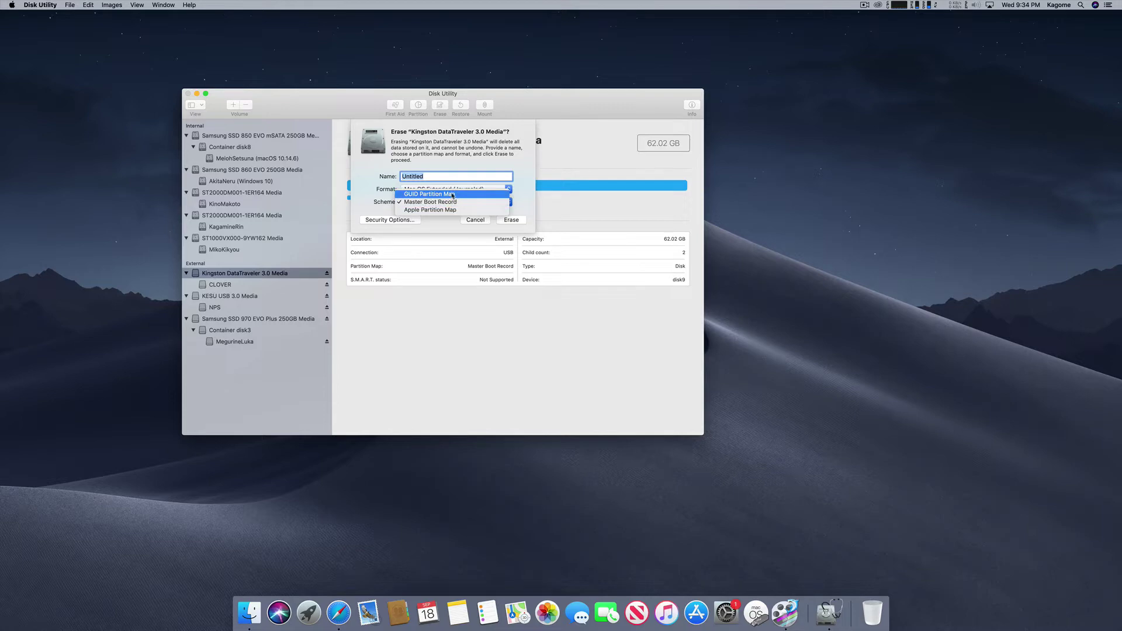
{"action": "left_click", "coordinate": [453, 195]}
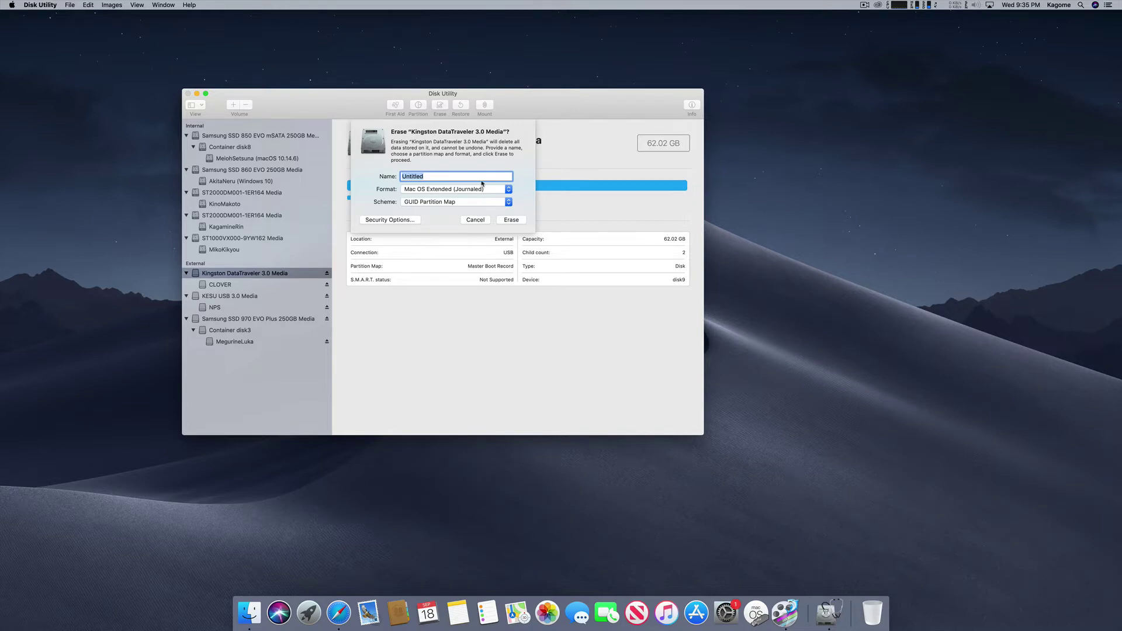
{"action": "type", "text": "Mojave Installer"}
{"action": "left_click", "coordinate": [512, 220]}
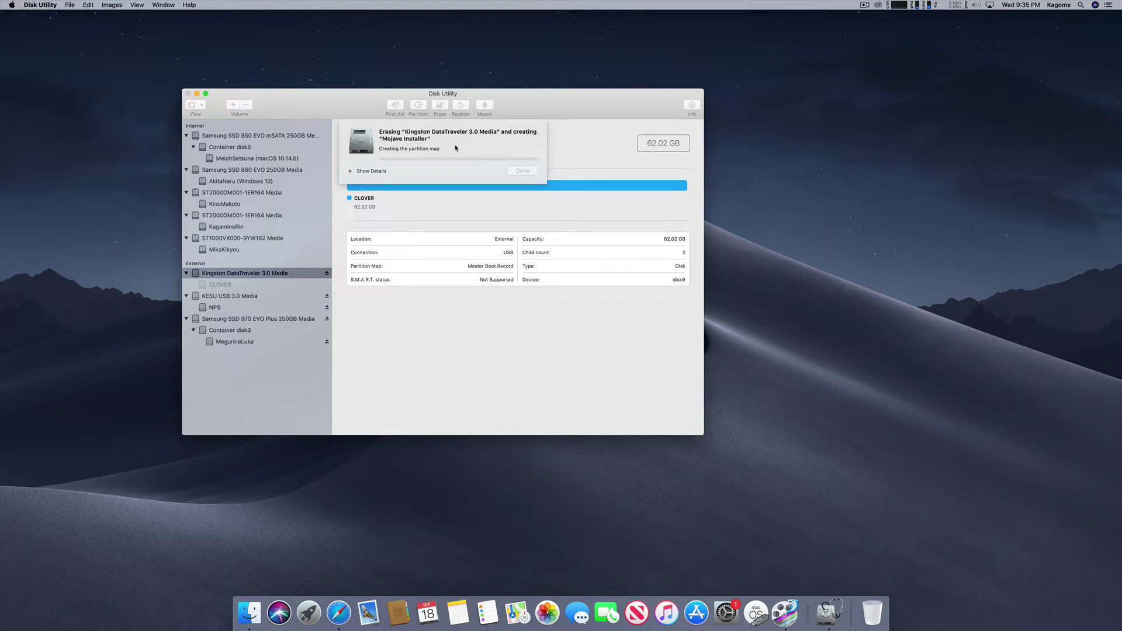
Step: Show the erase operation's details, dismiss the report once it completes, and quit Disk Utility
{"action": "left_click", "coordinate": [351, 171]}
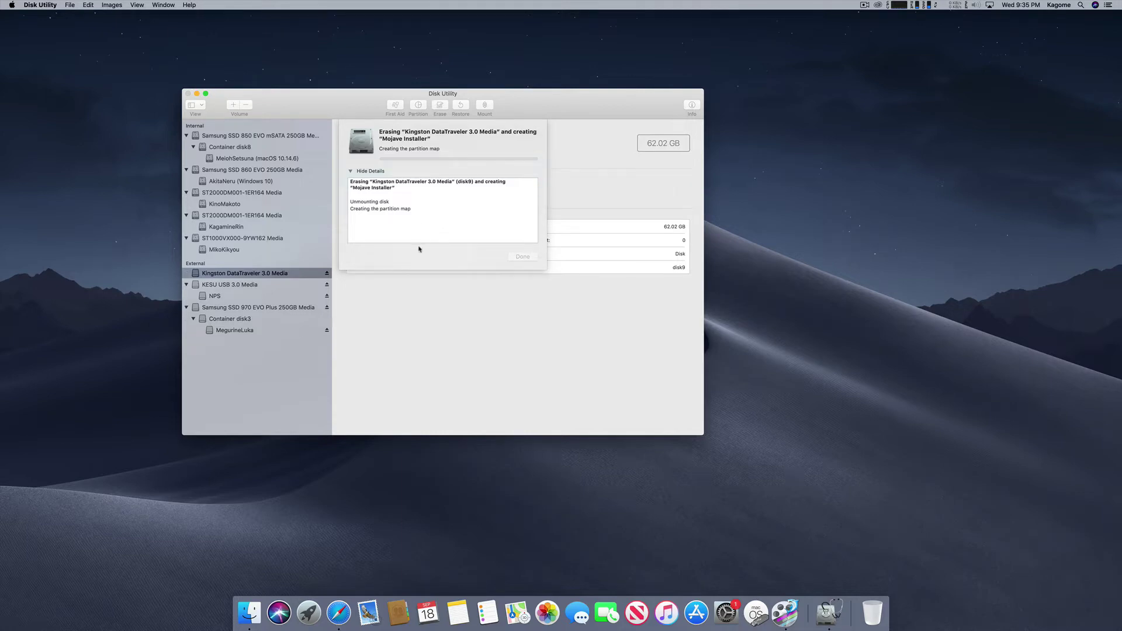
{"action": "left_click_drag", "start_coordinate": [434, 96], "coordinate": [439, 100]}
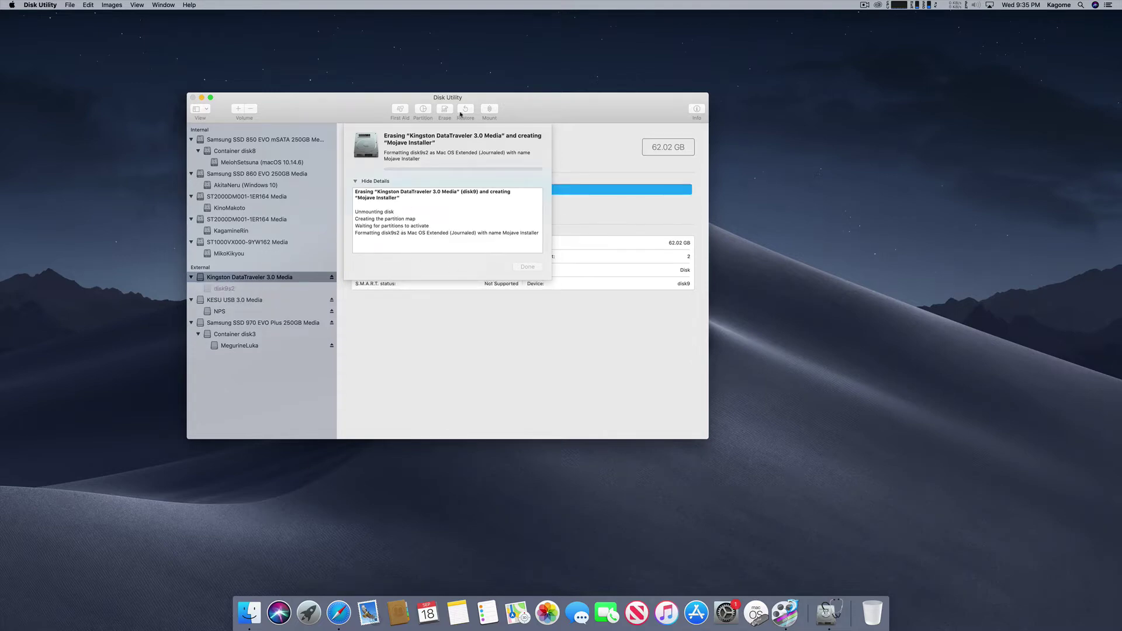
{"action": "left_click_drag", "start_coordinate": [461, 98], "coordinate": [460, 100]}
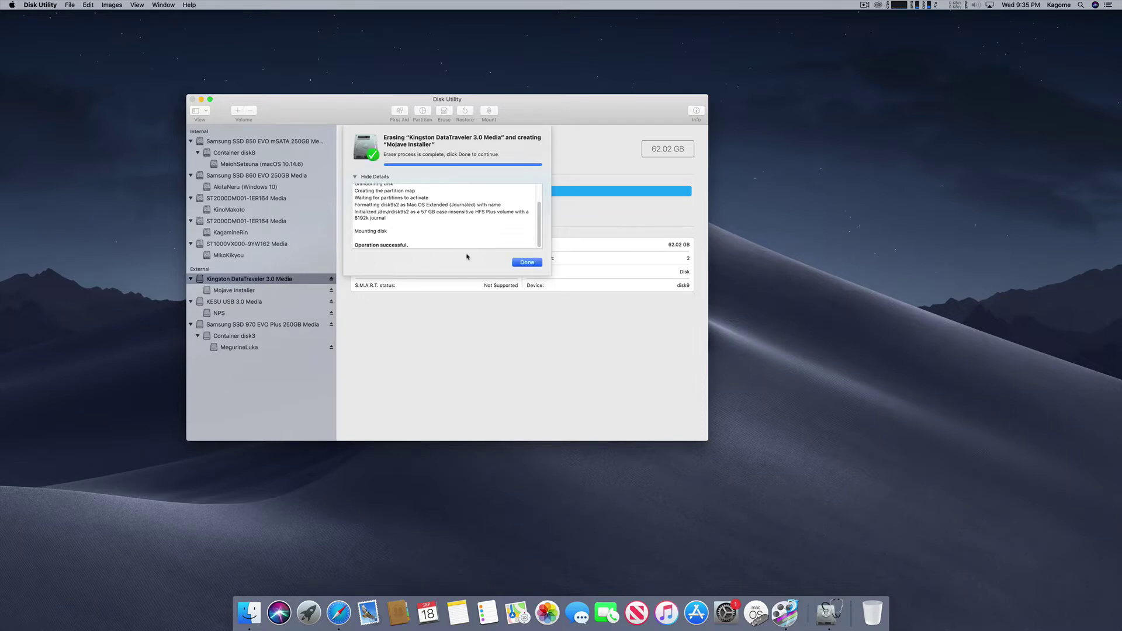
{"action": "left_click", "coordinate": [526, 263]}
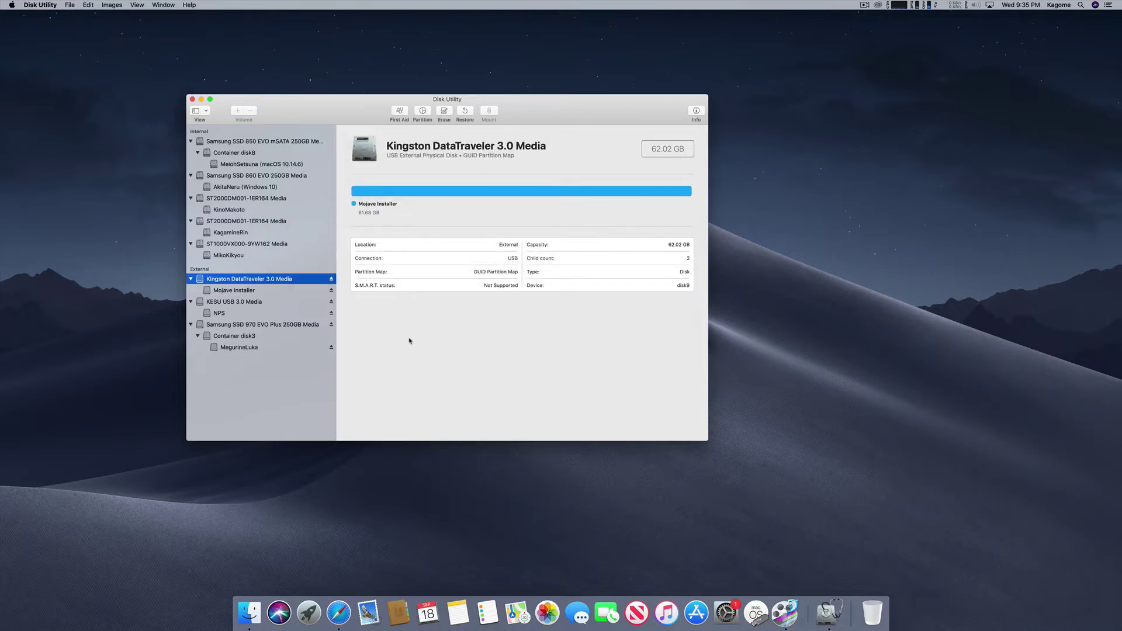
{"action": "key", "text": "super+q"}
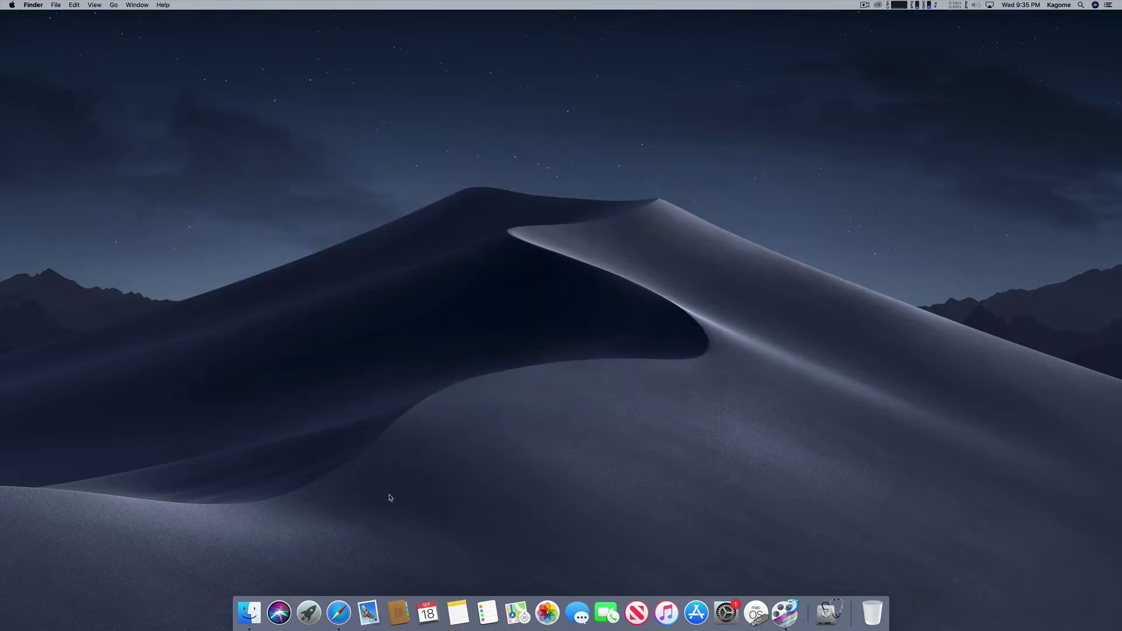
Step: Inspect the Mojave Installer volume in a Finder window, and close the window
{"action": "left_click", "coordinate": [252, 613]}
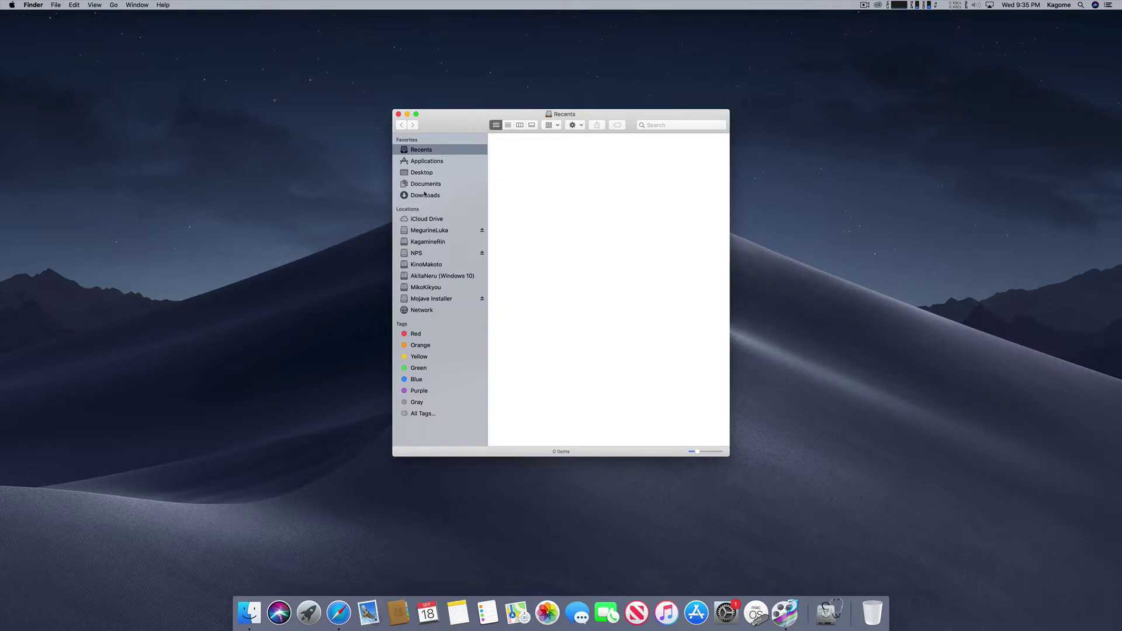
{"action": "left_click", "coordinate": [427, 300]}
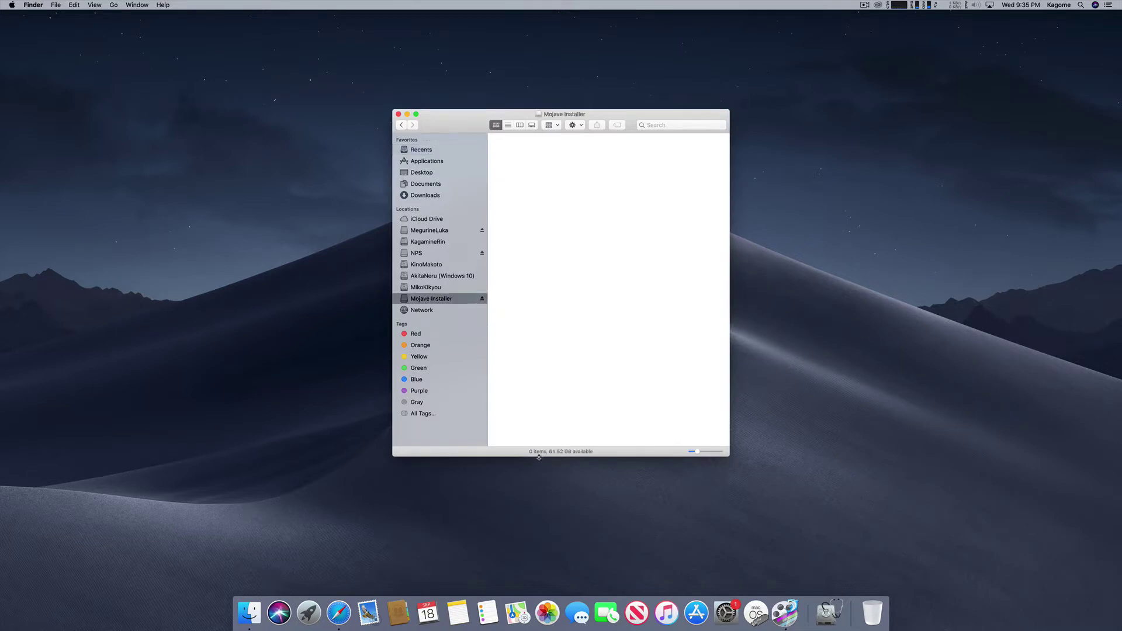
{"action": "left_click_drag", "start_coordinate": [579, 459], "coordinate": [488, 433]}
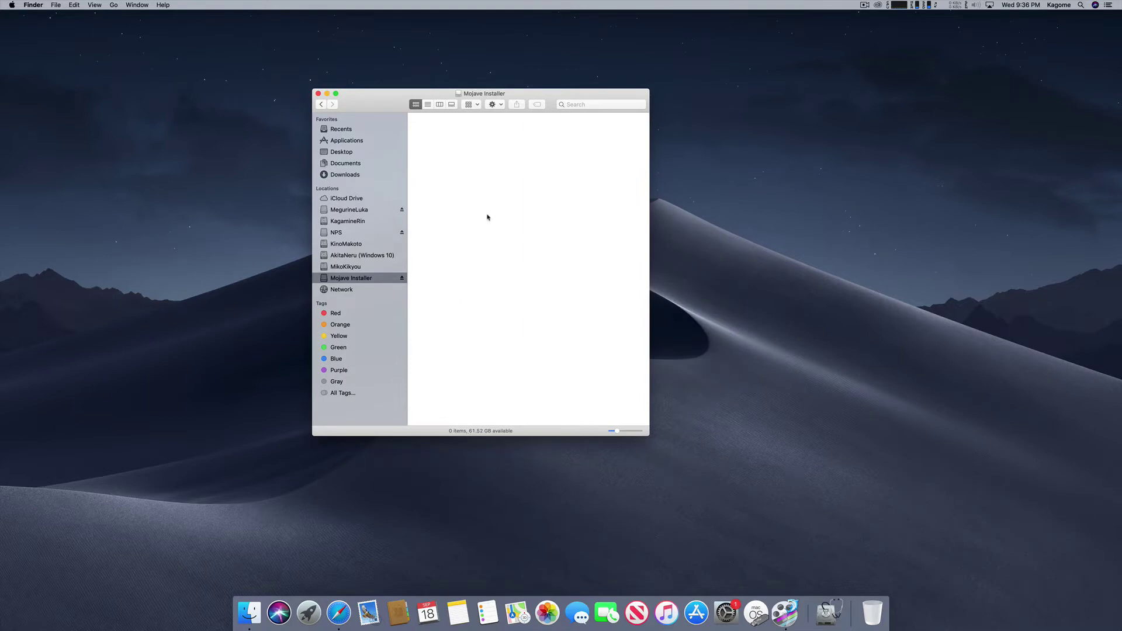
{"action": "left_click_drag", "start_coordinate": [649, 436], "coordinate": [684, 431]}
{"action": "left_click", "coordinate": [318, 94]}
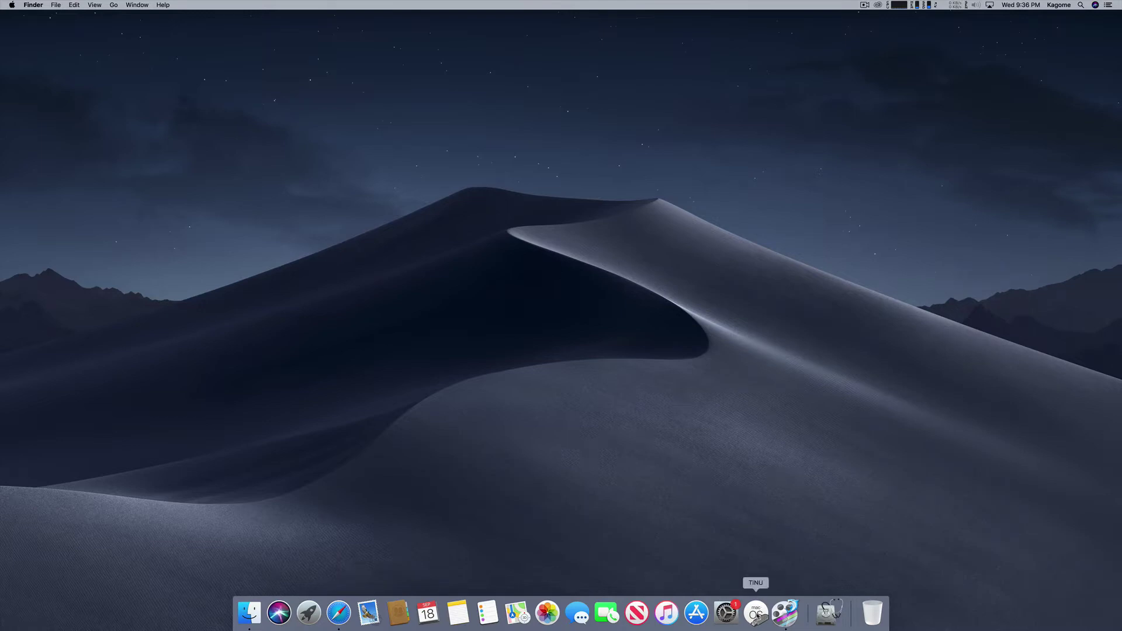
Step: Launch TINU, and search the web for "tinu macos" in Safari
{"action": "left_click", "coordinate": [755, 612]}
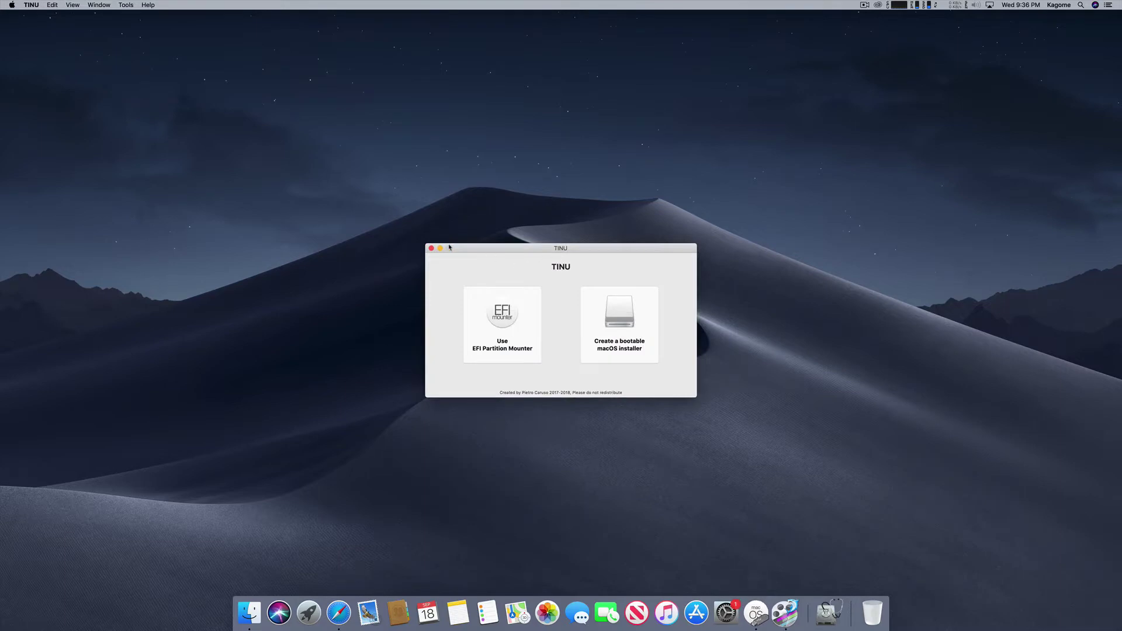
{"action": "left_click", "coordinate": [339, 612]}
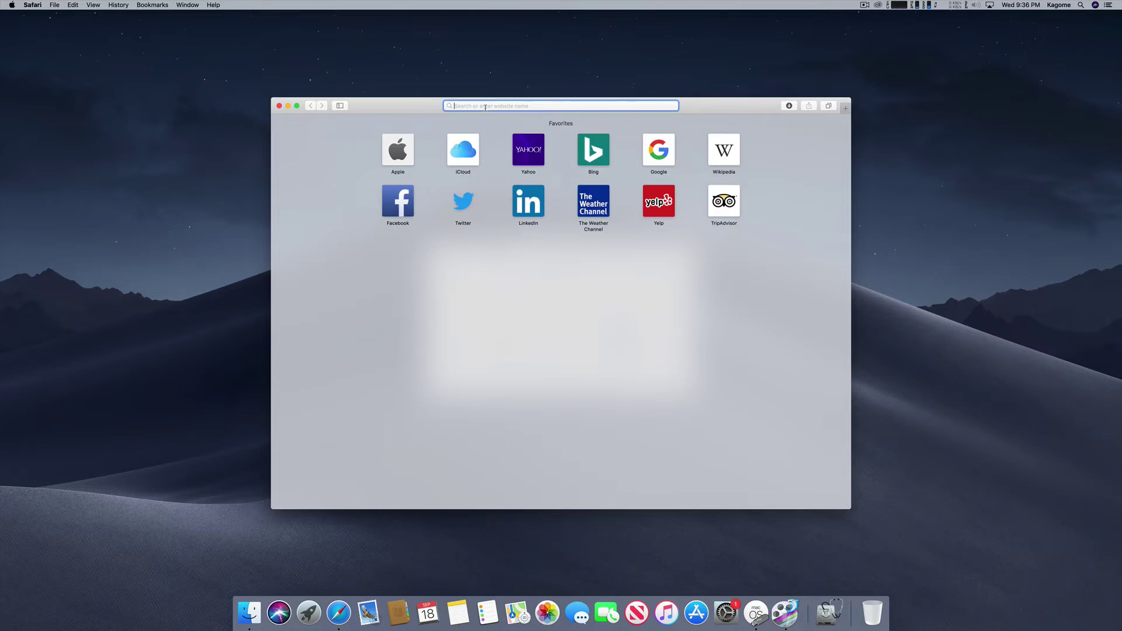
{"action": "type", "text": "t"}
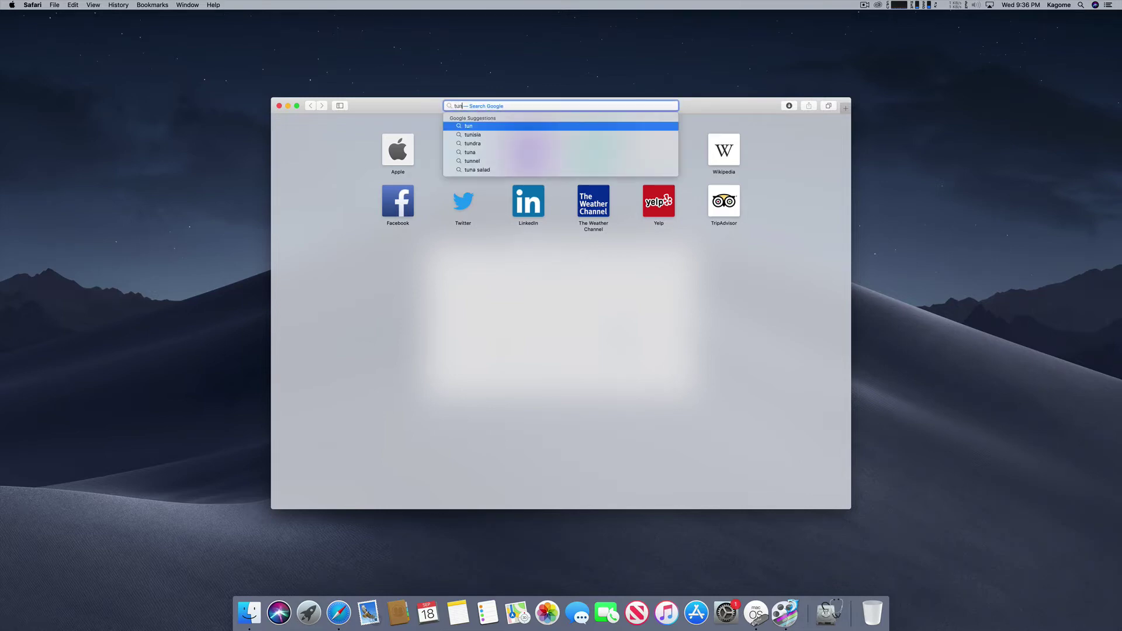
{"action": "type", "text": "inu"}
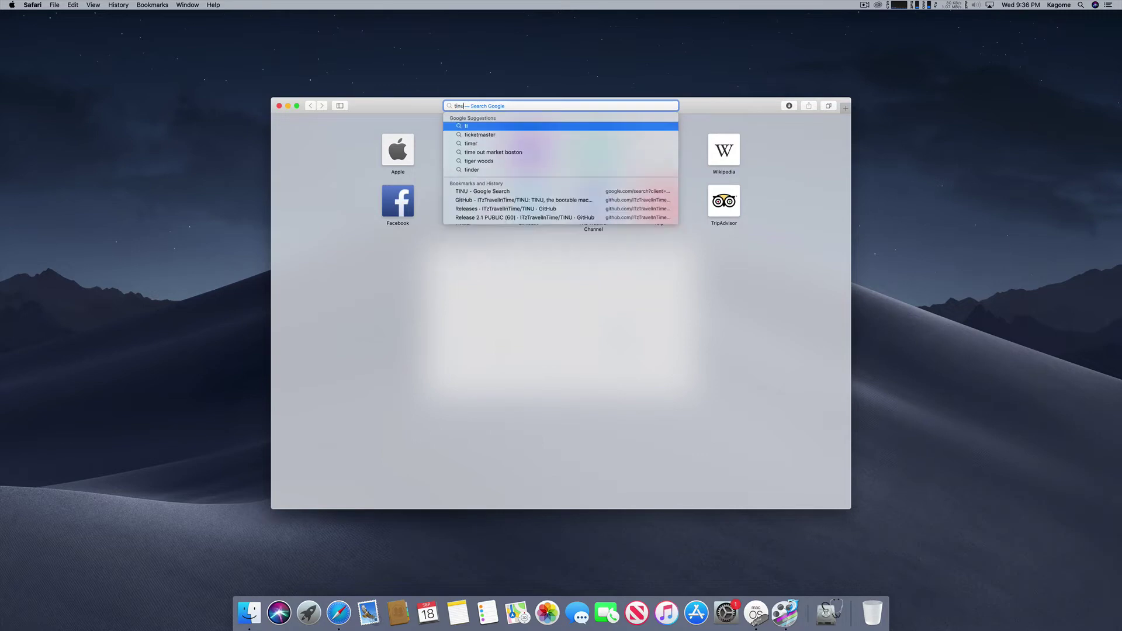
{"action": "type", "text": " macos"}
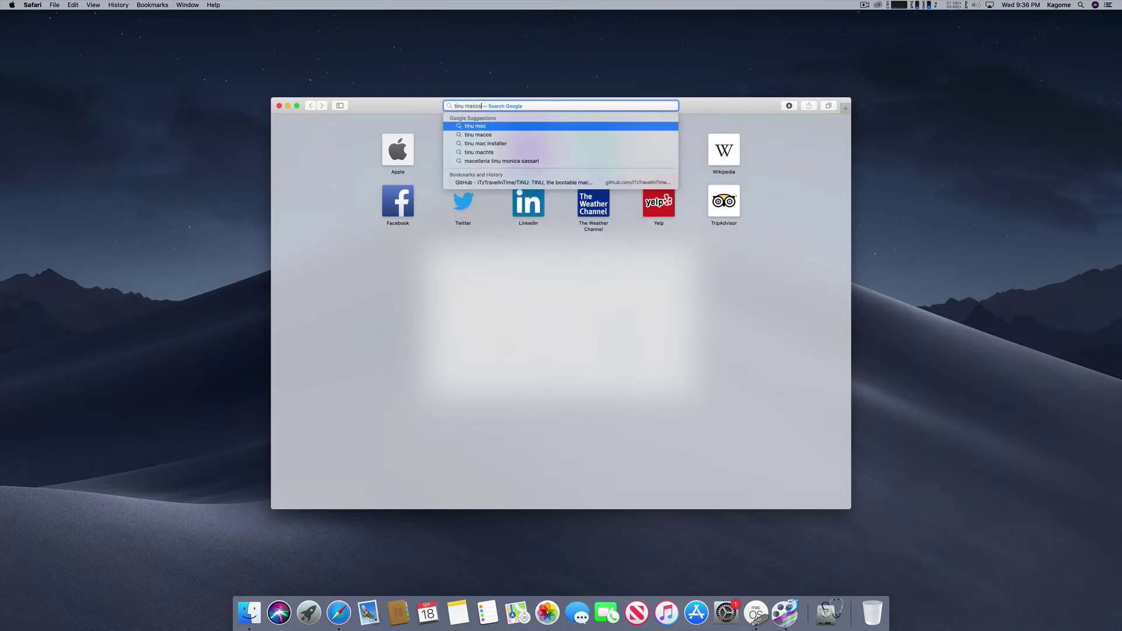
{"action": "key", "text": "Return"}
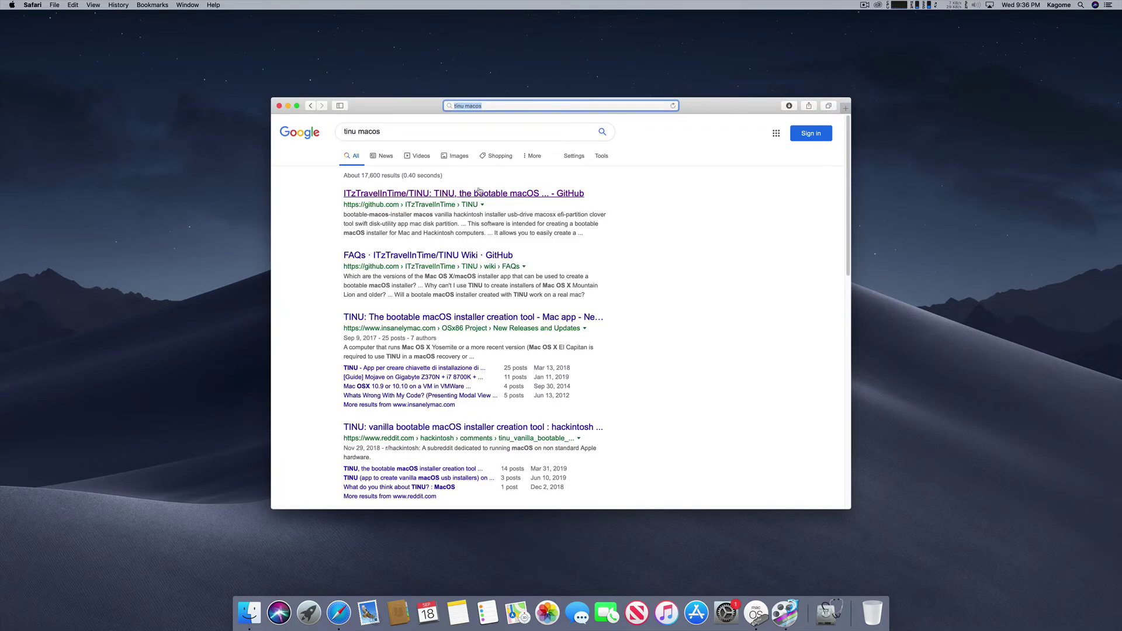
Step: Open the TINU GitHub repository's releases page, examine the 2.1 PUBLIC (60) release and its TINU.zip asset, and close the Safari window
{"action": "left_click", "coordinate": [420, 195]}
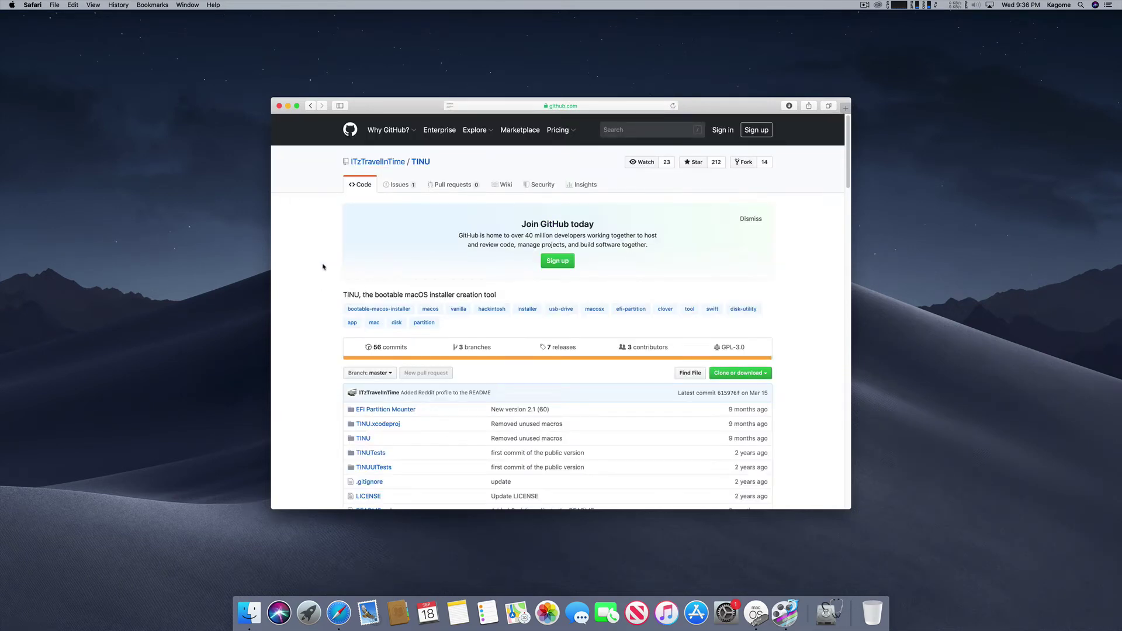
{"action": "scroll", "coordinate": [438, 327], "scroll_direction": "down", "scroll_amount": 5}
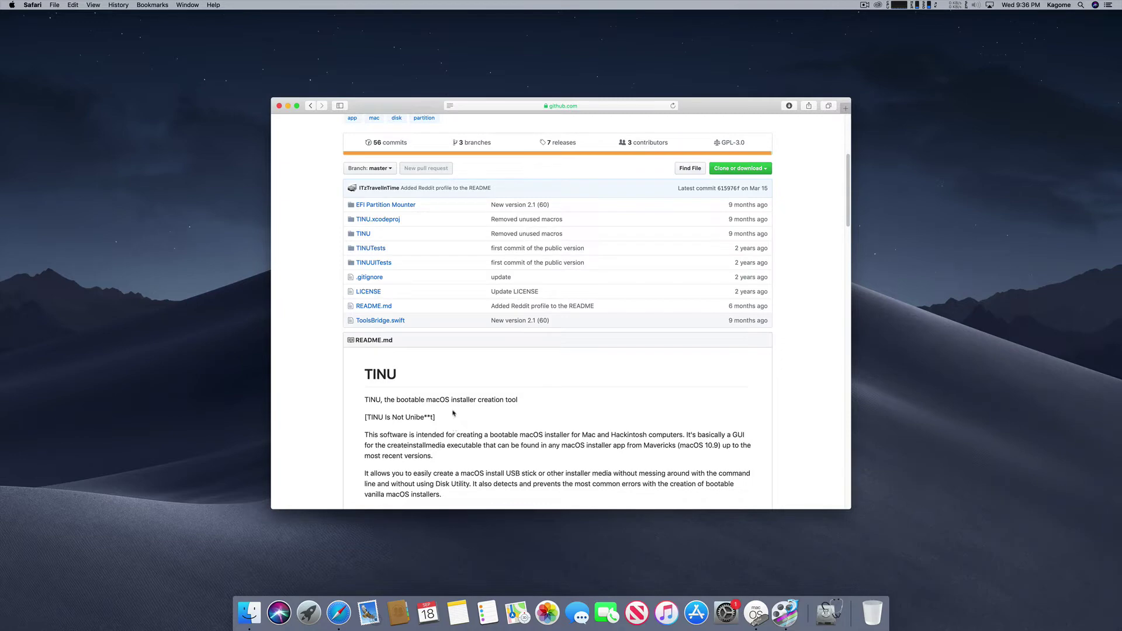
{"action": "scroll", "coordinate": [457, 373], "scroll_direction": "up", "scroll_amount": 5}
{"action": "left_click", "coordinate": [566, 233]}
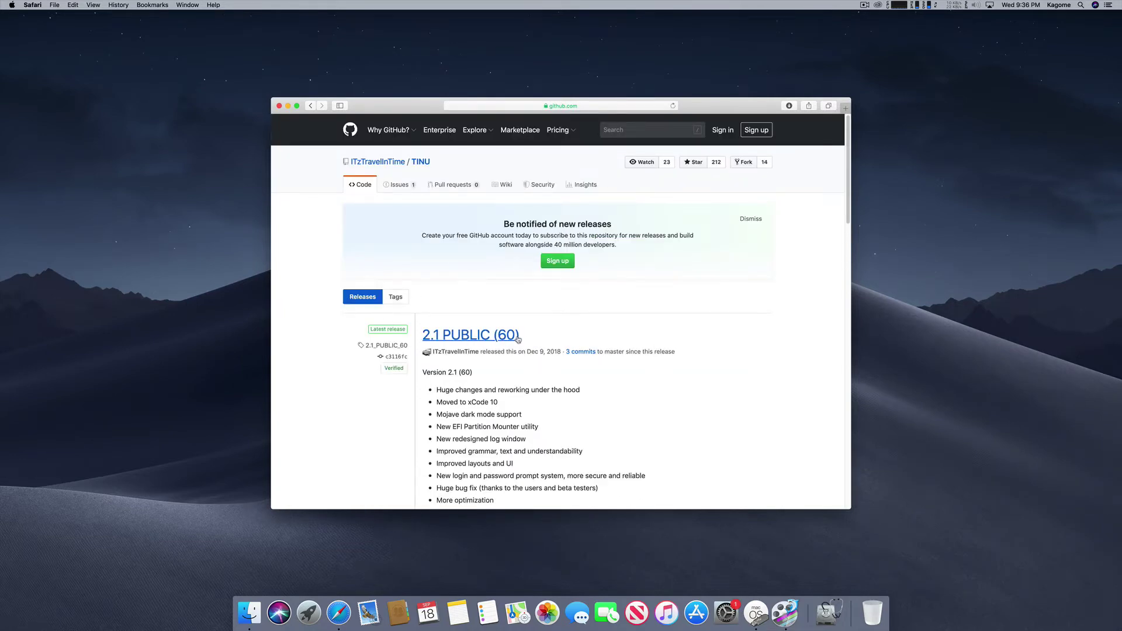
{"action": "scroll", "coordinate": [511, 339], "scroll_direction": "down", "scroll_amount": 5}
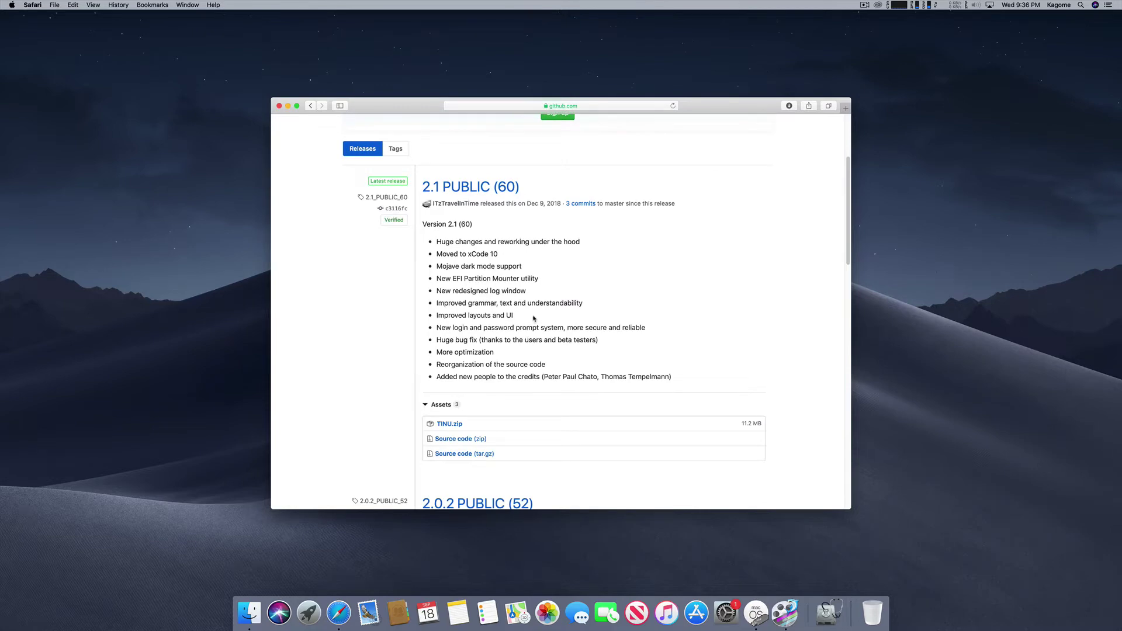
{"action": "scroll", "coordinate": [585, 337], "scroll_direction": "down", "scroll_amount": 1}
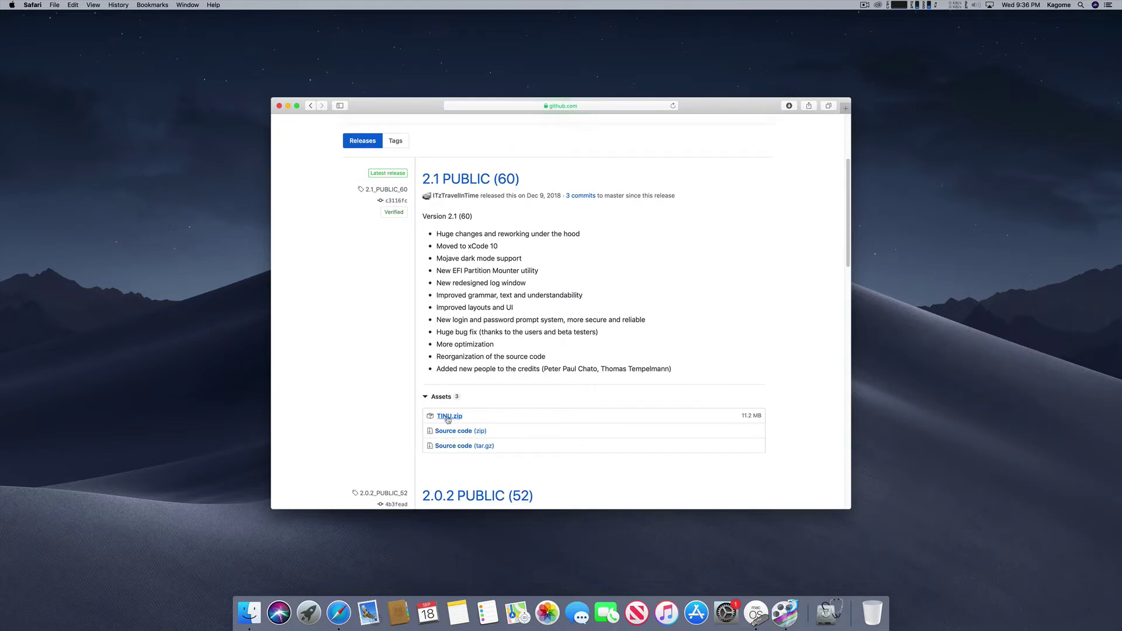
{"action": "left_click", "coordinate": [279, 107]}
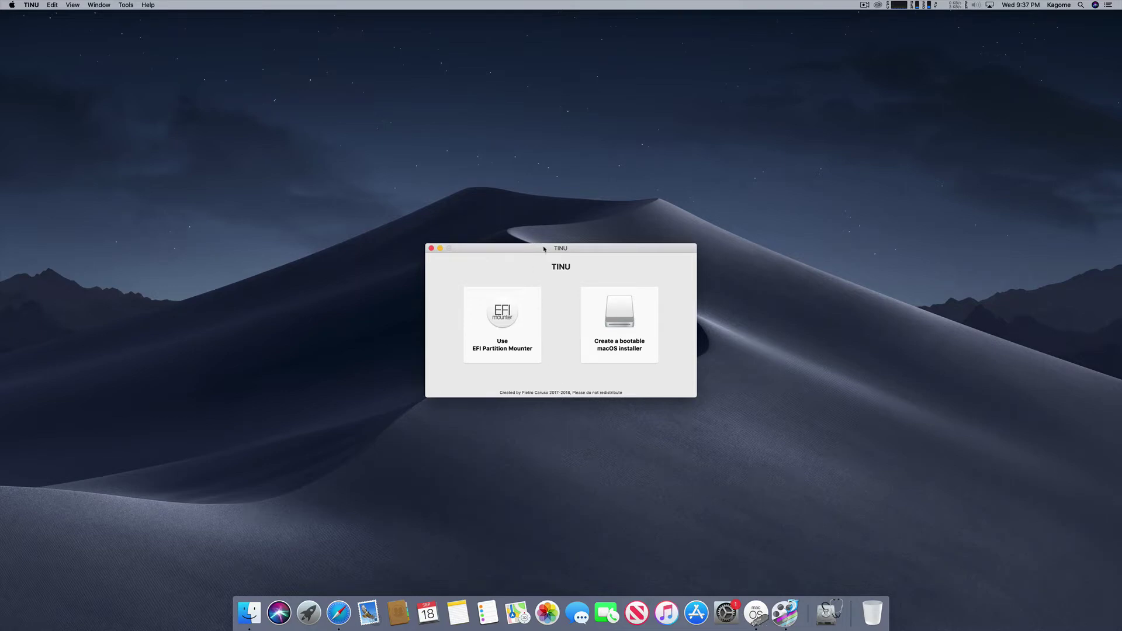
Step: Reposition the TINU window higher on the desktop and start creating a bootable macOS installer
{"action": "left_click_drag", "start_coordinate": [543, 249], "coordinate": [489, 249]}
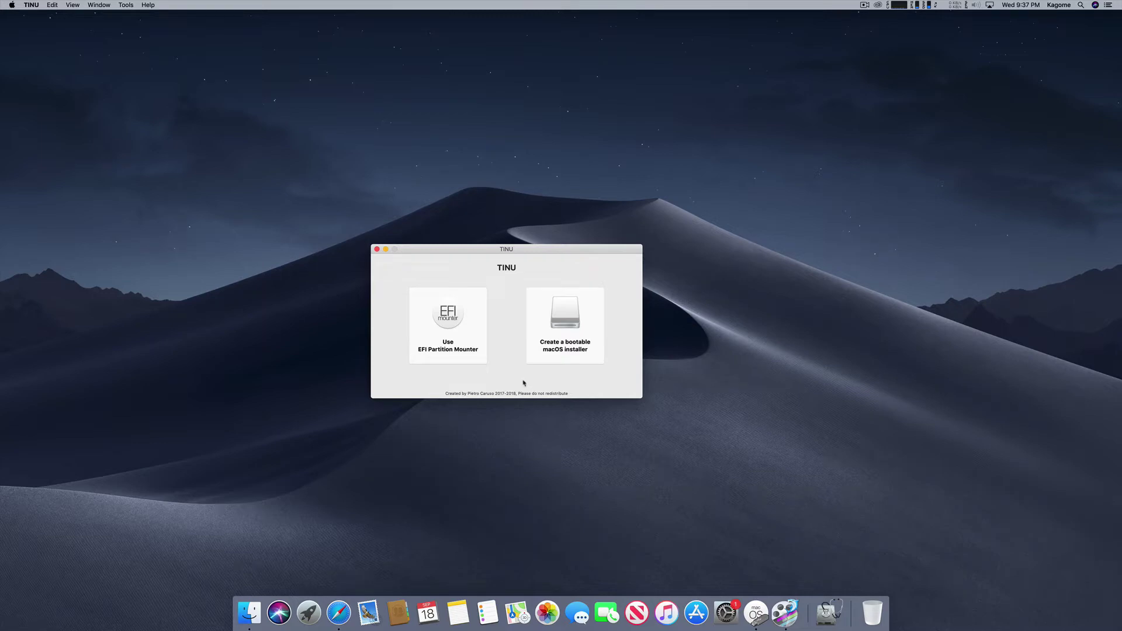
{"action": "left_click_drag", "start_coordinate": [492, 246], "coordinate": [501, 181]}
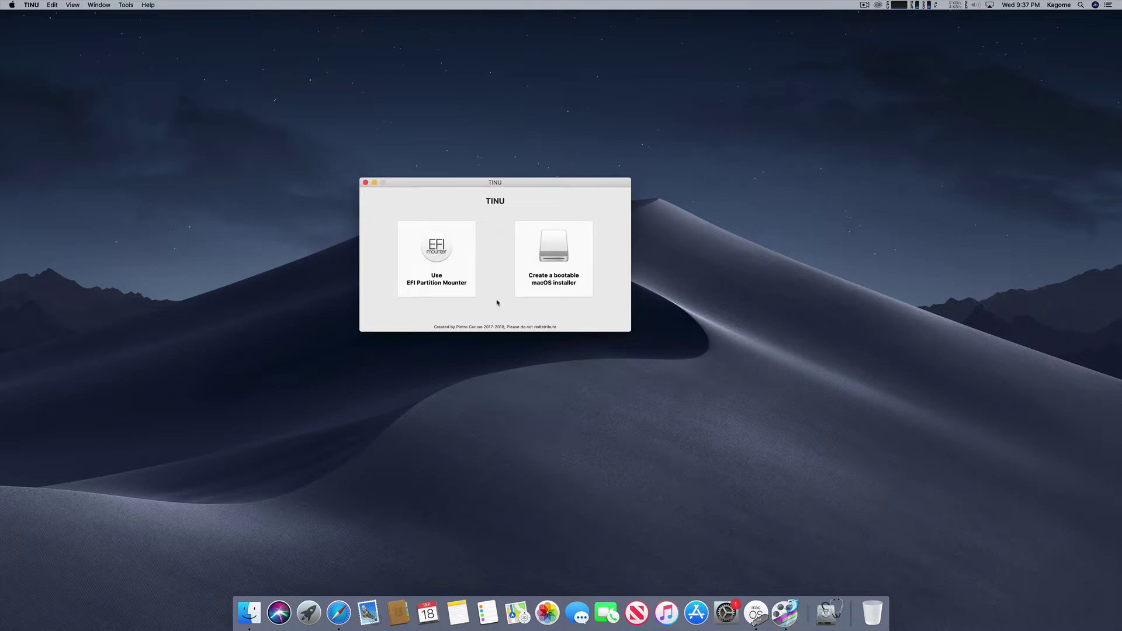
{"action": "left_click", "coordinate": [549, 299]}
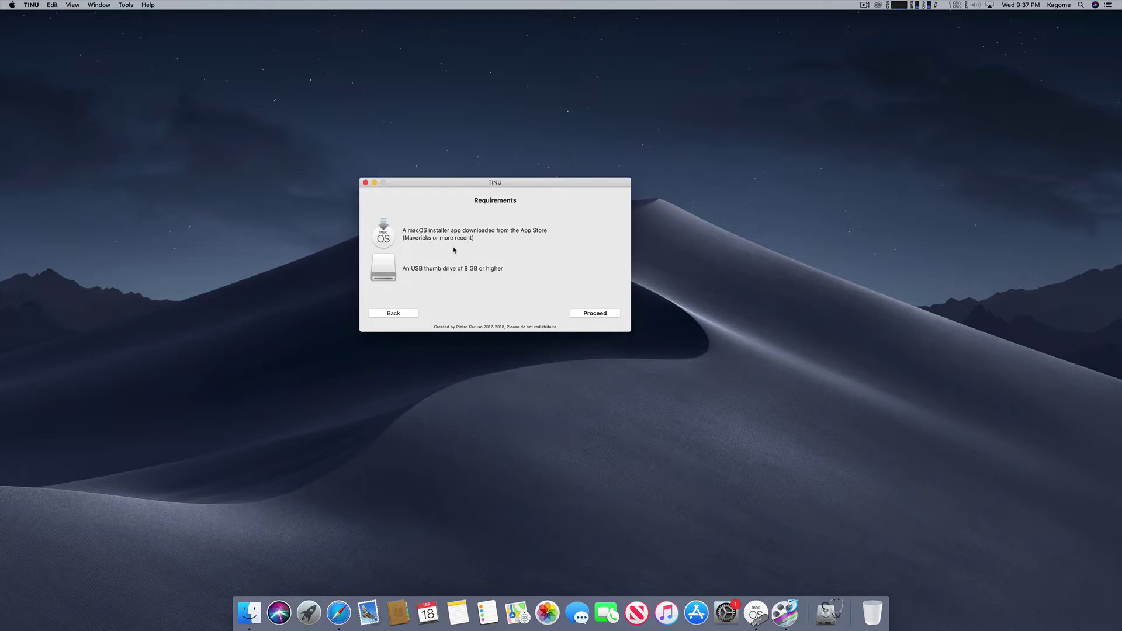
Step: Inspect the Applications folder in an enlarged Finder window for the Install macOS Mojave app, and close the window
{"action": "left_click", "coordinate": [249, 614]}
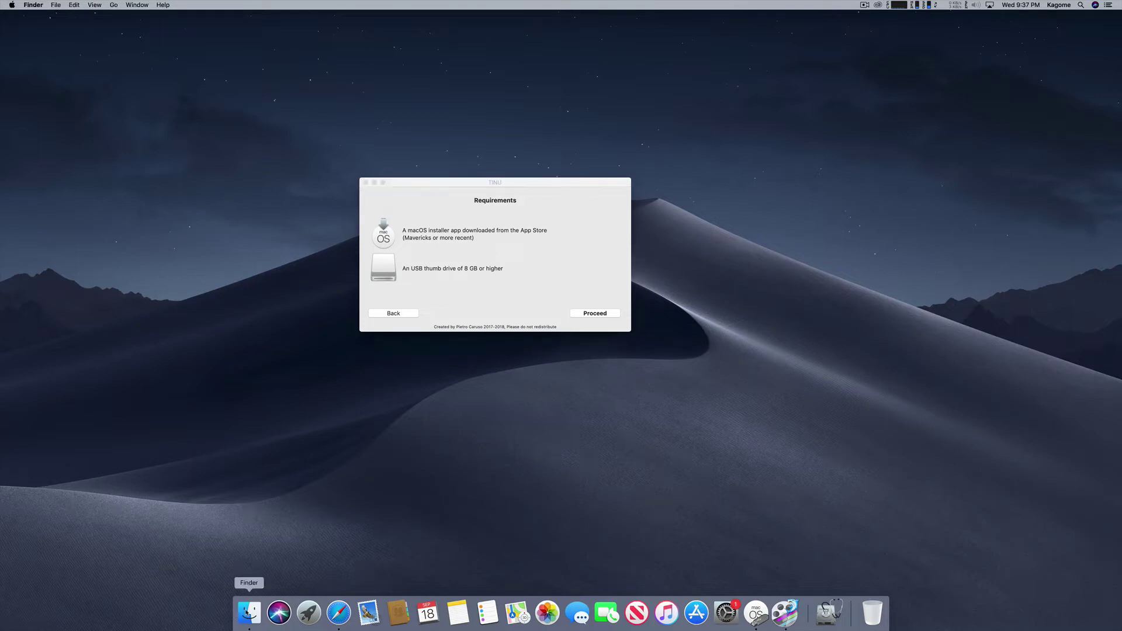
{"action": "left_click_drag", "start_coordinate": [453, 115], "coordinate": [321, 101]}
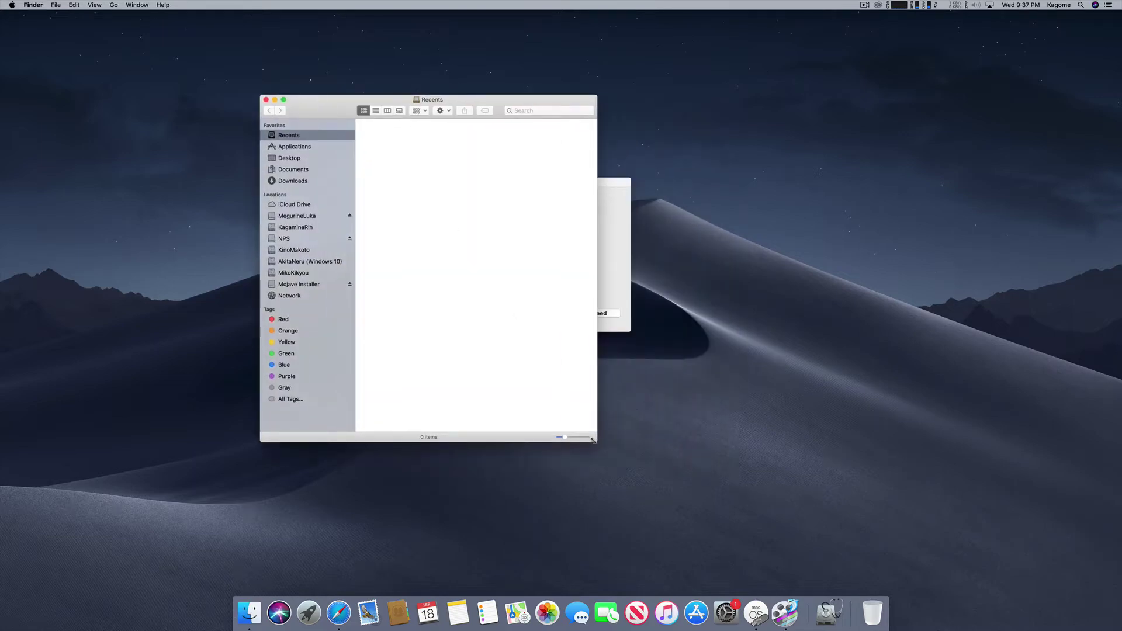
{"action": "left_click_drag", "start_coordinate": [596, 440], "coordinate": [763, 472]}
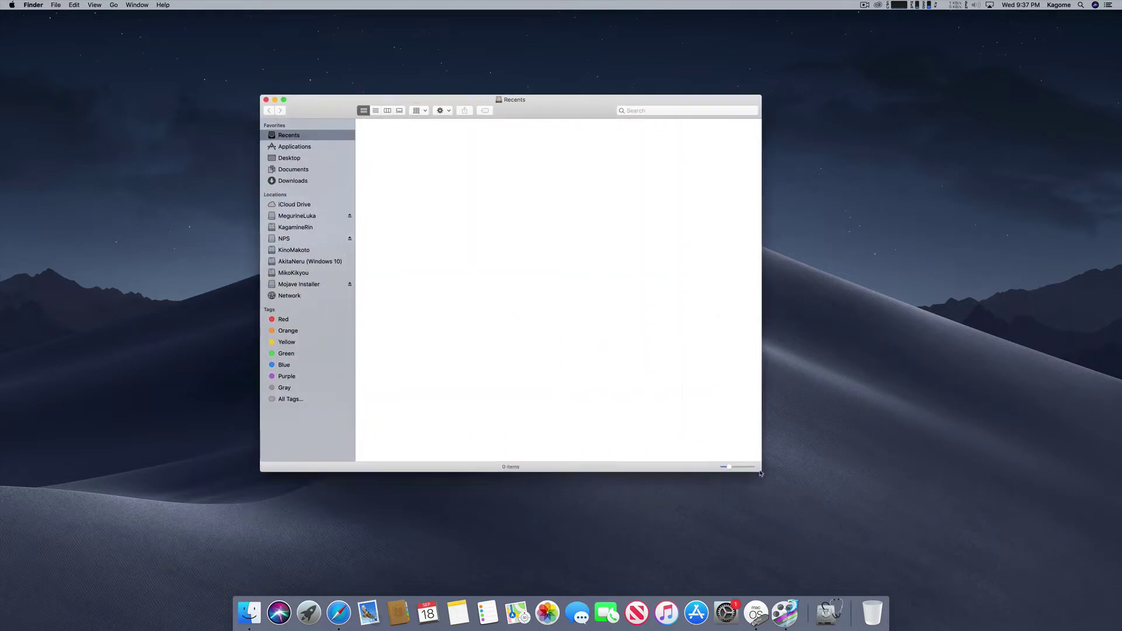
{"action": "left_click", "coordinate": [290, 147]}
{"action": "left_click_drag", "start_coordinate": [552, 109], "coordinate": [460, 92]}
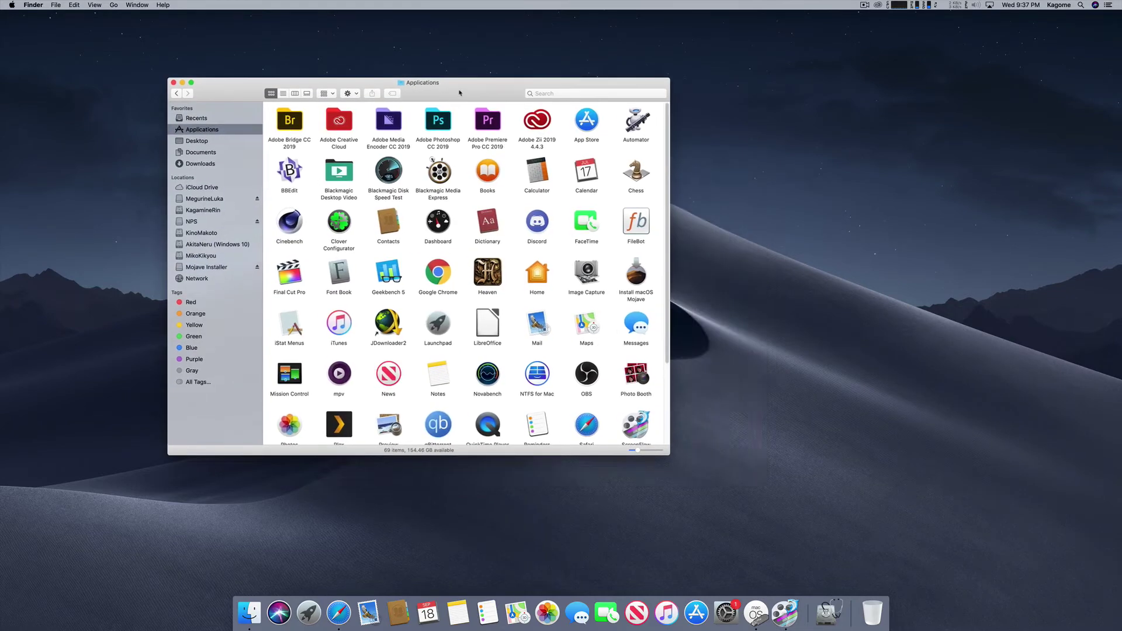
{"action": "left_click_drag", "start_coordinate": [669, 454], "coordinate": [789, 517]}
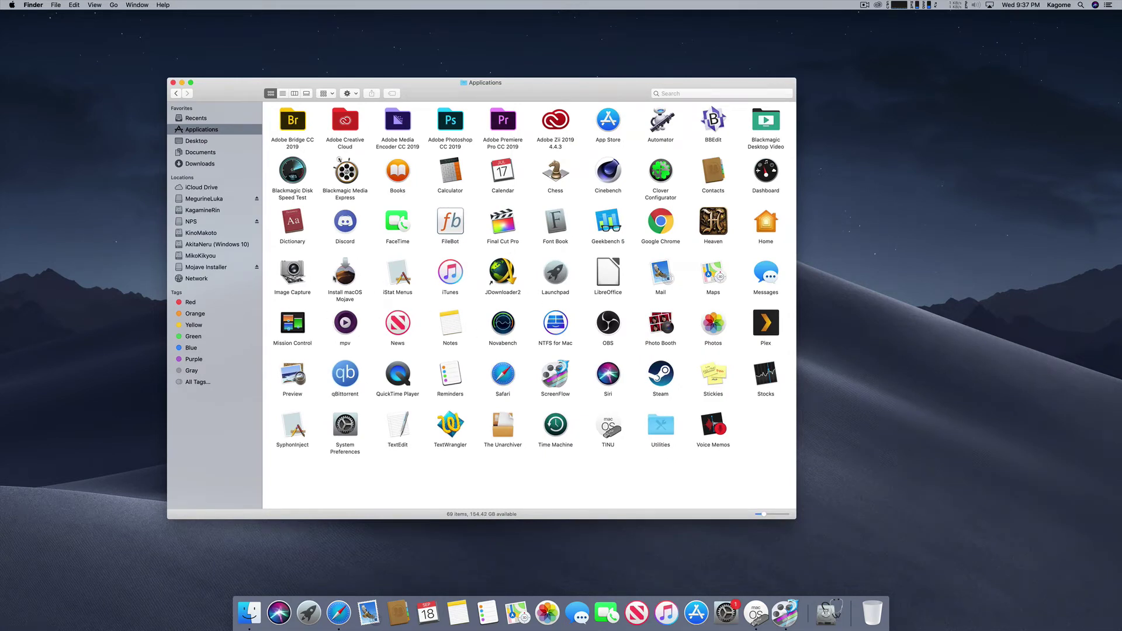
{"action": "left_click", "coordinate": [174, 83]}
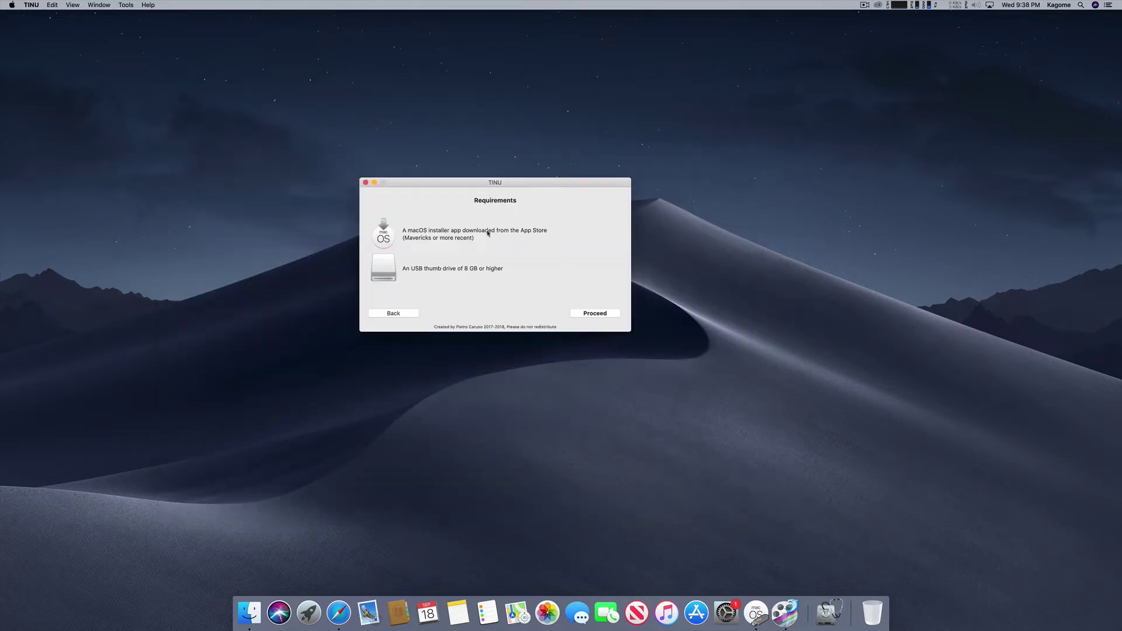
Step: Return to TINU's main menu, restart creating a bootable macOS installer, proceed past the requirements, and agree to the license terms
{"action": "left_click", "coordinate": [413, 315]}
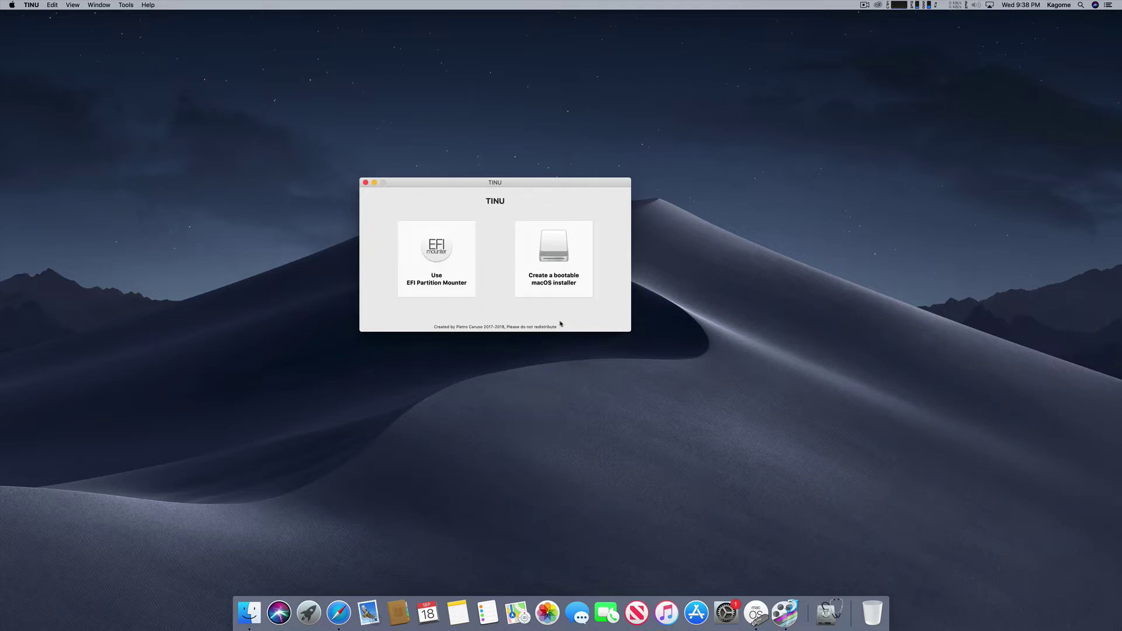
{"action": "left_click", "coordinate": [563, 286]}
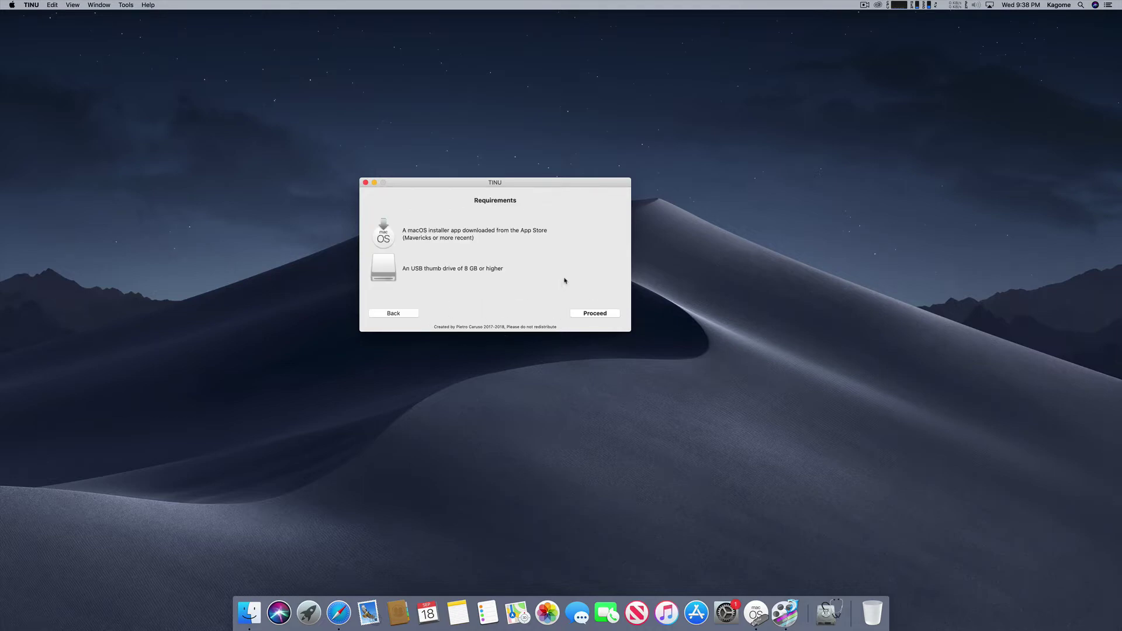
{"action": "left_click", "coordinate": [589, 317]}
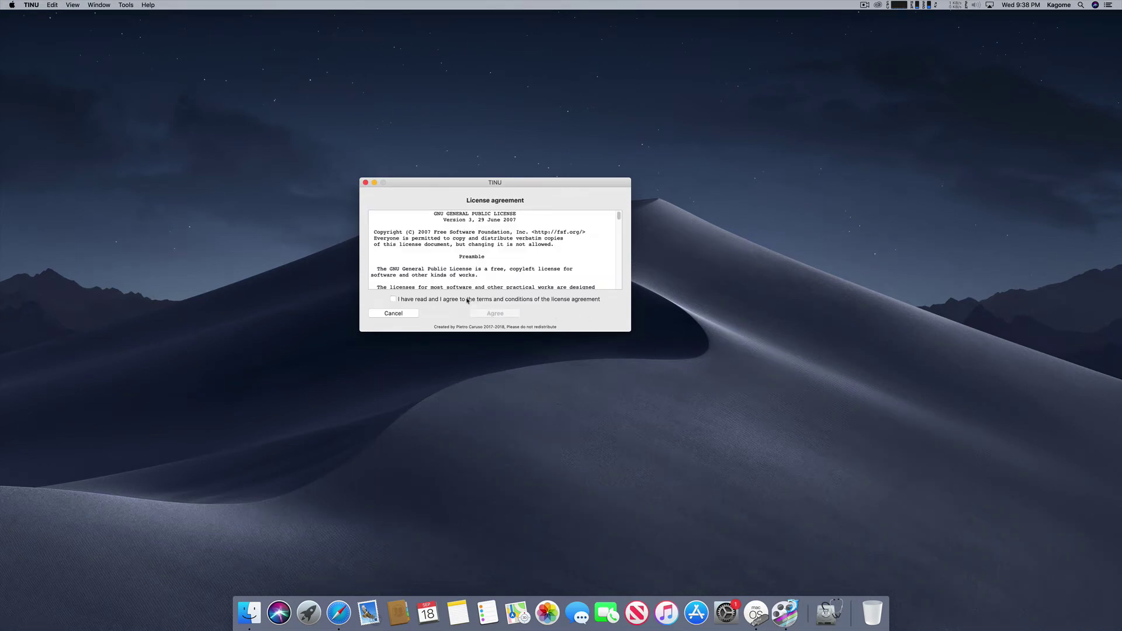
{"action": "left_click", "coordinate": [468, 301]}
{"action": "mouse_move", "coordinate": [619, 217]}
{"action": "left_mouse_down"}
{"action": "mouse_move", "coordinate": [629, 292]}
{"action": "mouse_move", "coordinate": [619, 212]}
{"action": "left_mouse_up"}
{"action": "left_click_drag", "start_coordinate": [530, 185], "coordinate": [528, 183]}
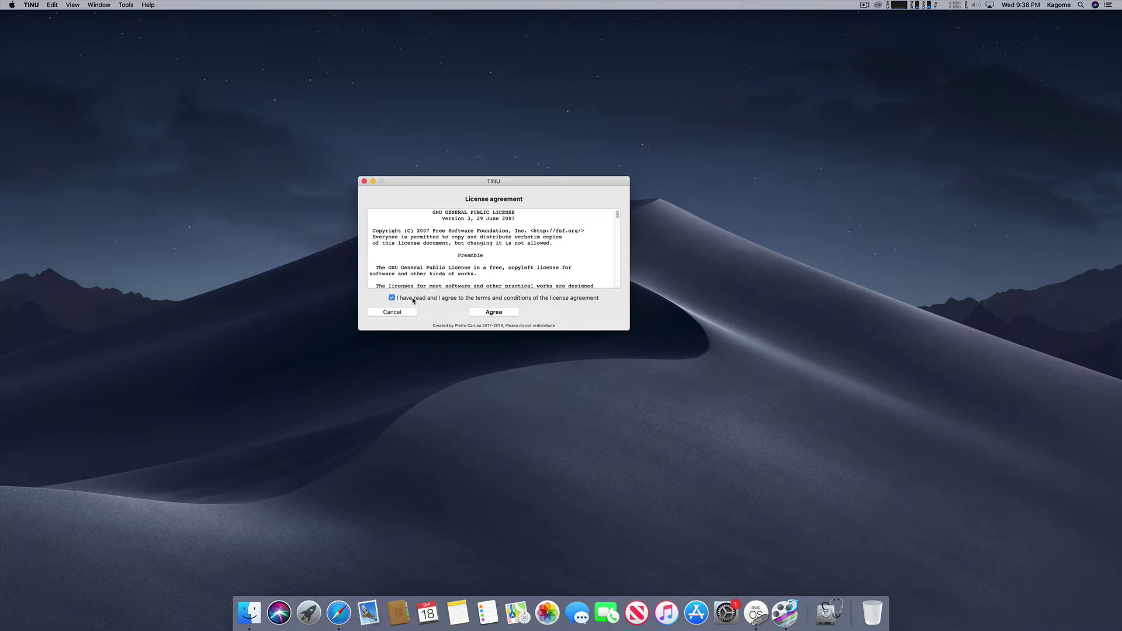
{"action": "left_click", "coordinate": [494, 314]}
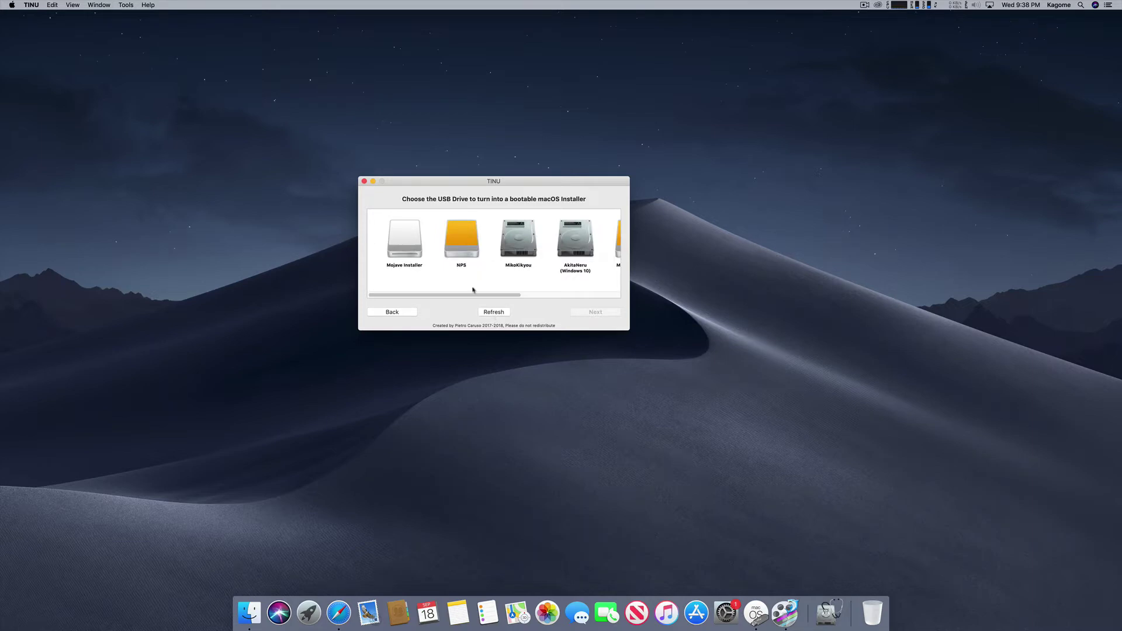
Step: Choose the Mojave Installer volume as the target USB drive and Install macOS Mojave as the installer app
{"action": "left_click_drag", "start_coordinate": [427, 181], "coordinate": [389, 177]}
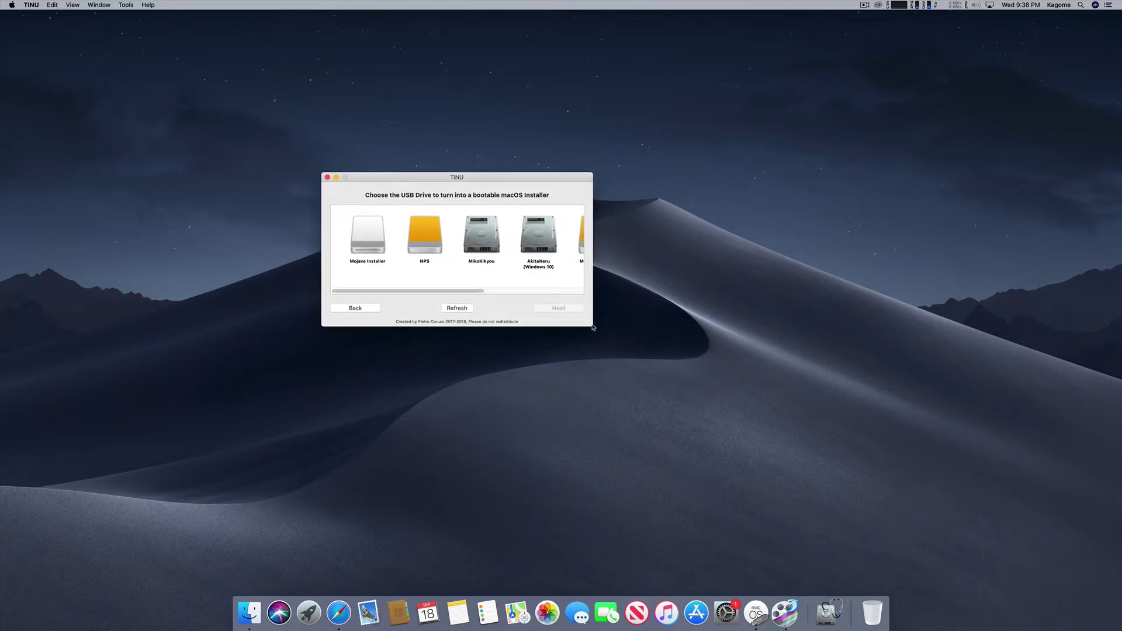
{"action": "mouse_move", "coordinate": [402, 291]}
{"action": "left_mouse_down"}
{"action": "mouse_move", "coordinate": [504, 287]}
{"action": "mouse_move", "coordinate": [382, 286]}
{"action": "left_mouse_up"}
{"action": "left_click", "coordinate": [368, 241]}
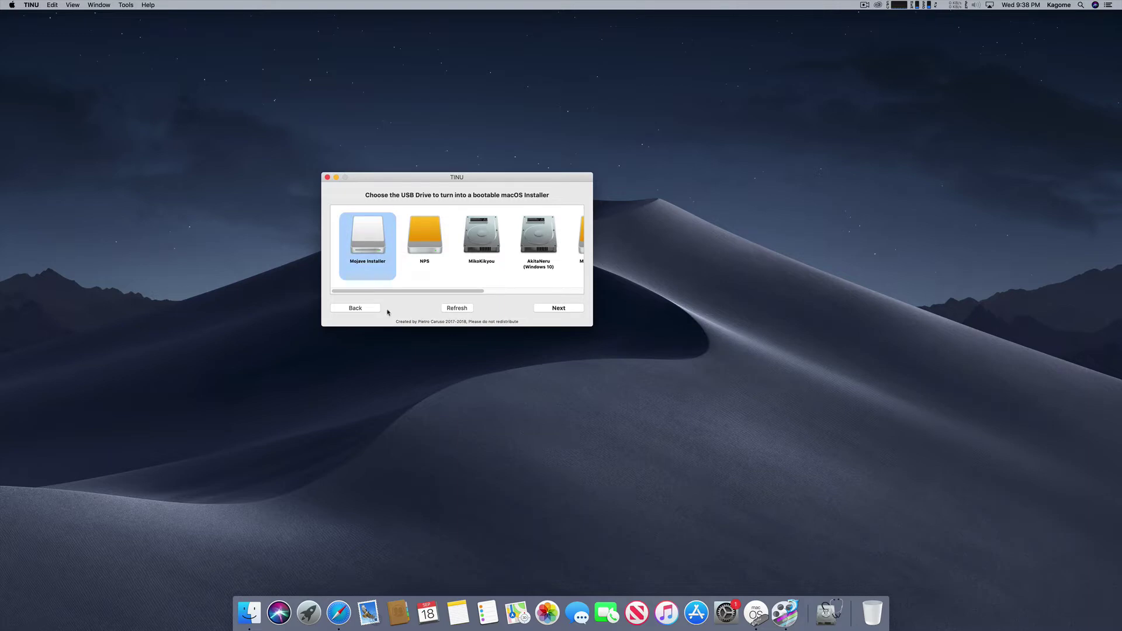
{"action": "left_click_drag", "start_coordinate": [406, 289], "coordinate": [542, 300]}
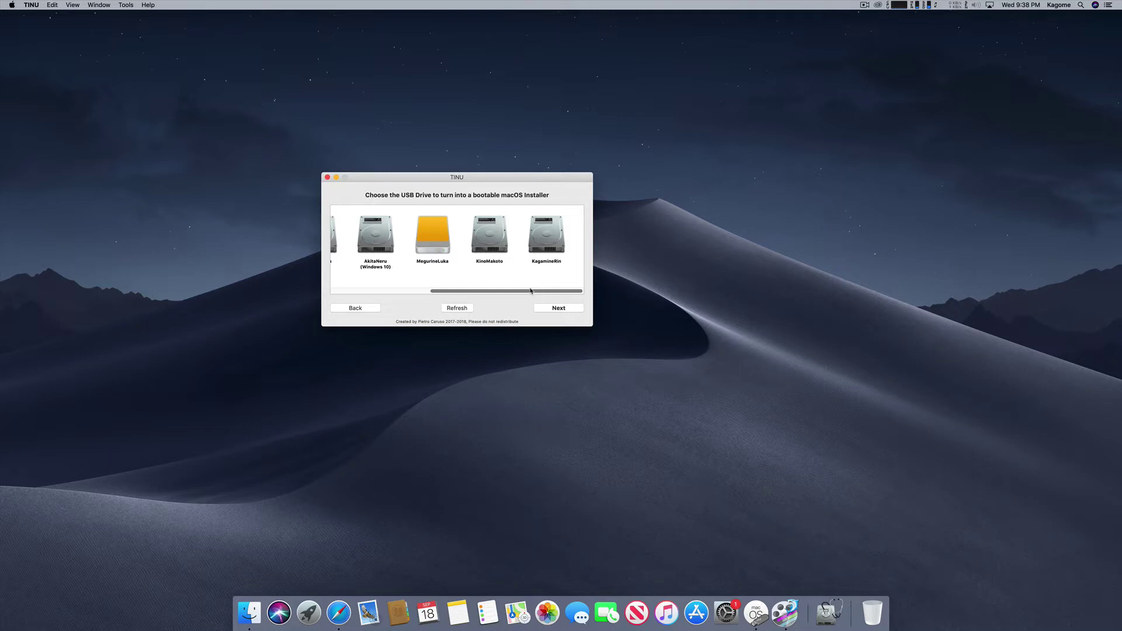
{"action": "scroll", "coordinate": [409, 245], "scroll_direction": "left", "scroll_amount": 10}
{"action": "left_click", "coordinate": [380, 250]}
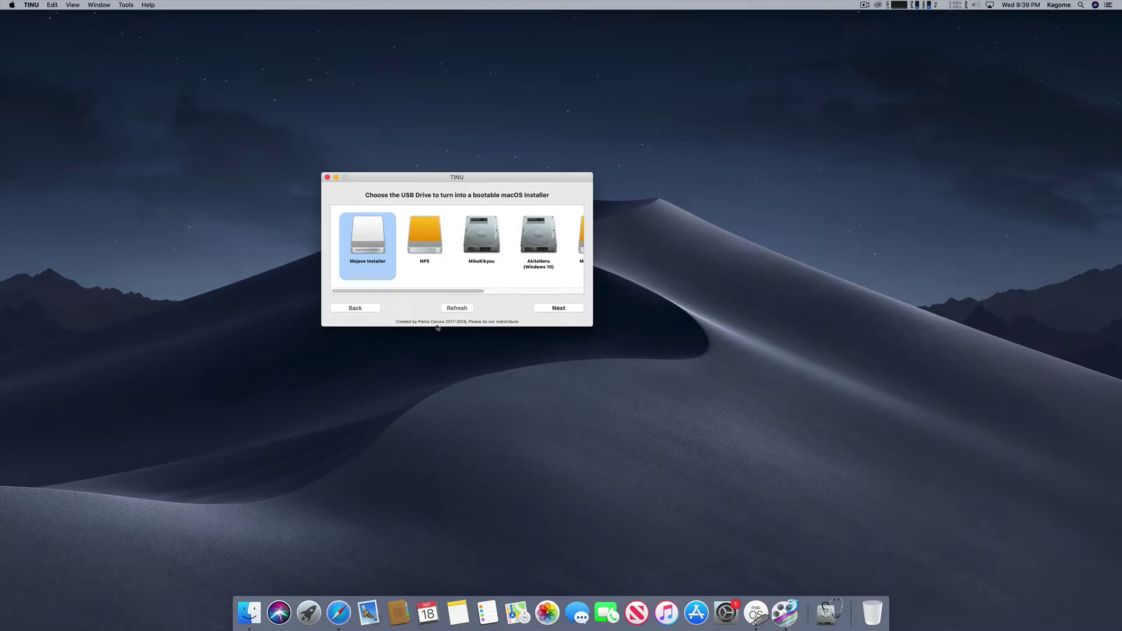
{"action": "left_click", "coordinate": [562, 309]}
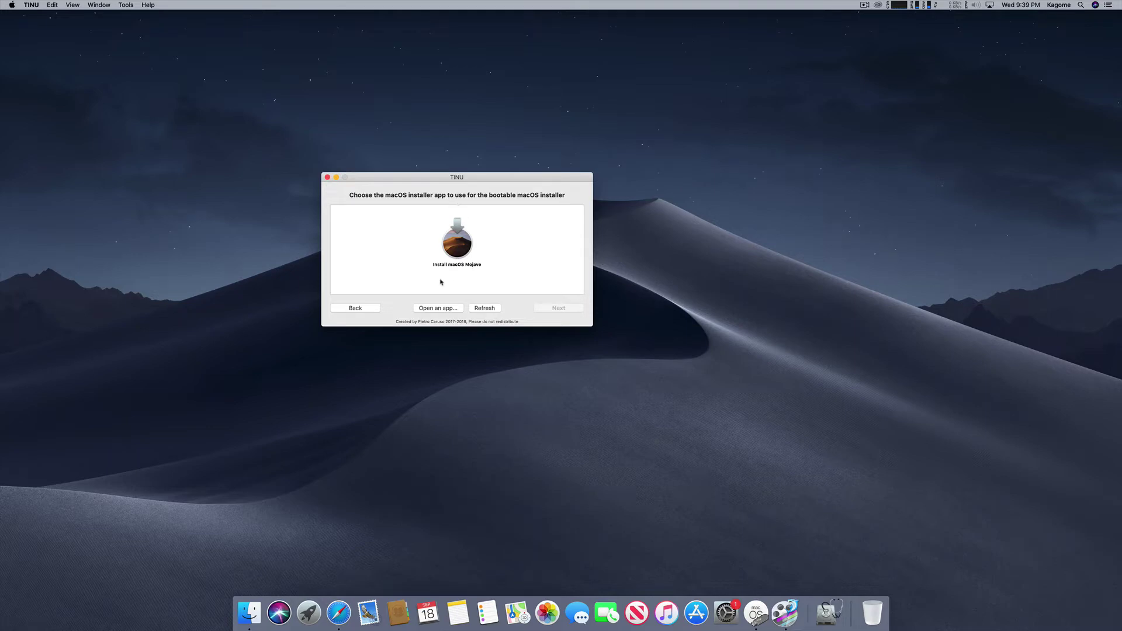
{"action": "left_click", "coordinate": [460, 245]}
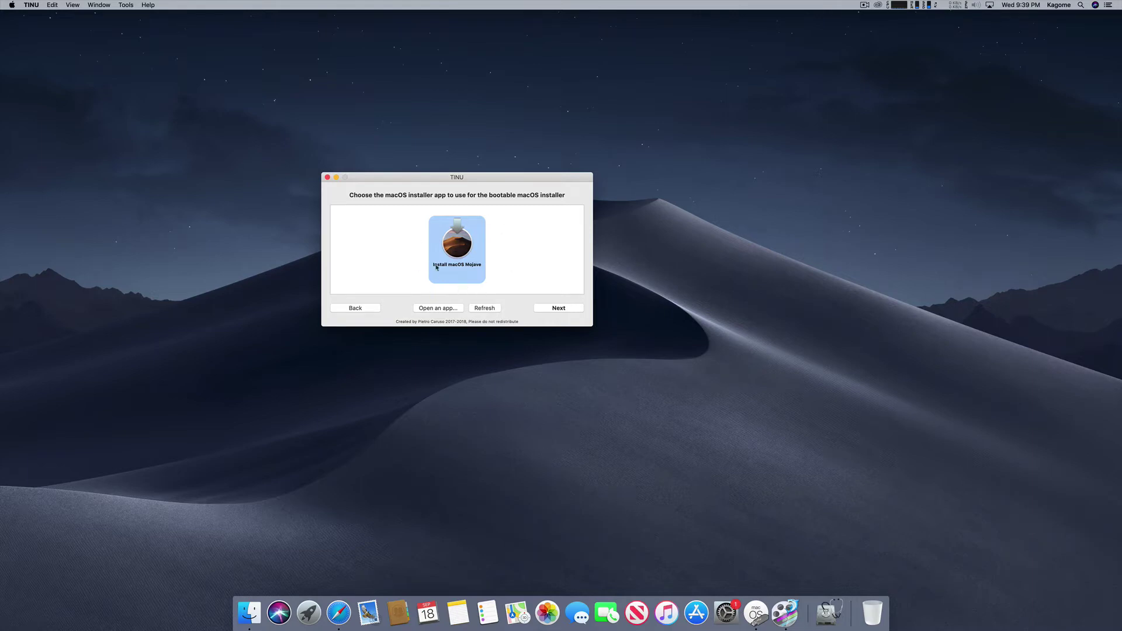
{"action": "left_click", "coordinate": [547, 308]}
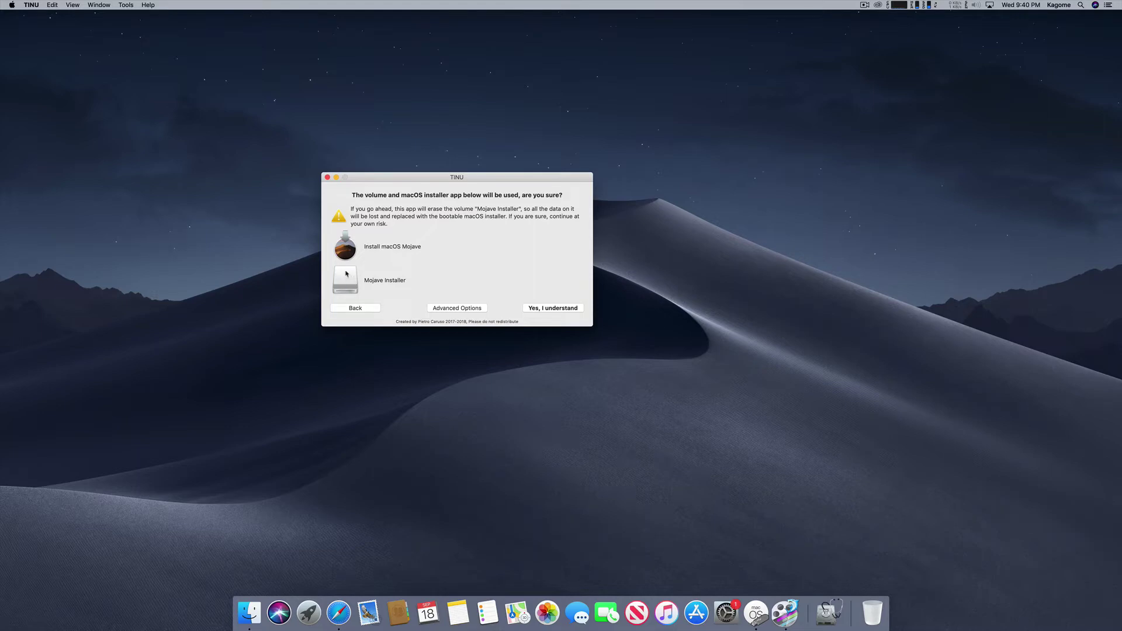
Step: Review the general and Clover EFI folder settings in the advanced options, restore the default options, and finish
{"action": "left_click", "coordinate": [449, 309]}
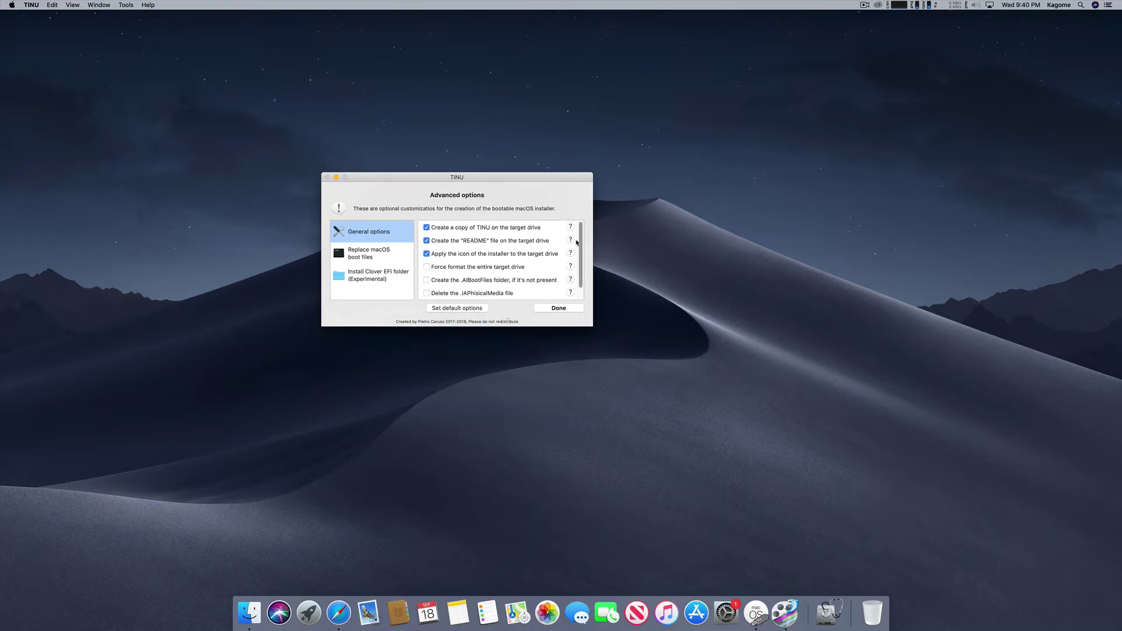
{"action": "scroll", "coordinate": [574, 251], "scroll_direction": "down", "scroll_amount": 2}
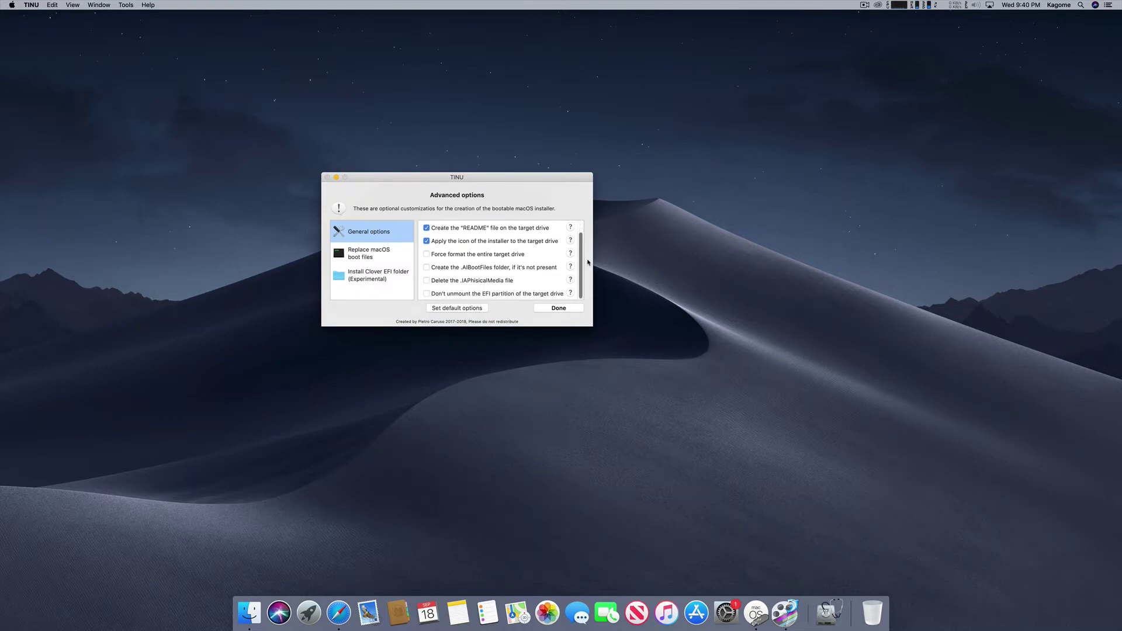
{"action": "scroll", "coordinate": [581, 246], "scroll_direction": "up", "scroll_amount": 2}
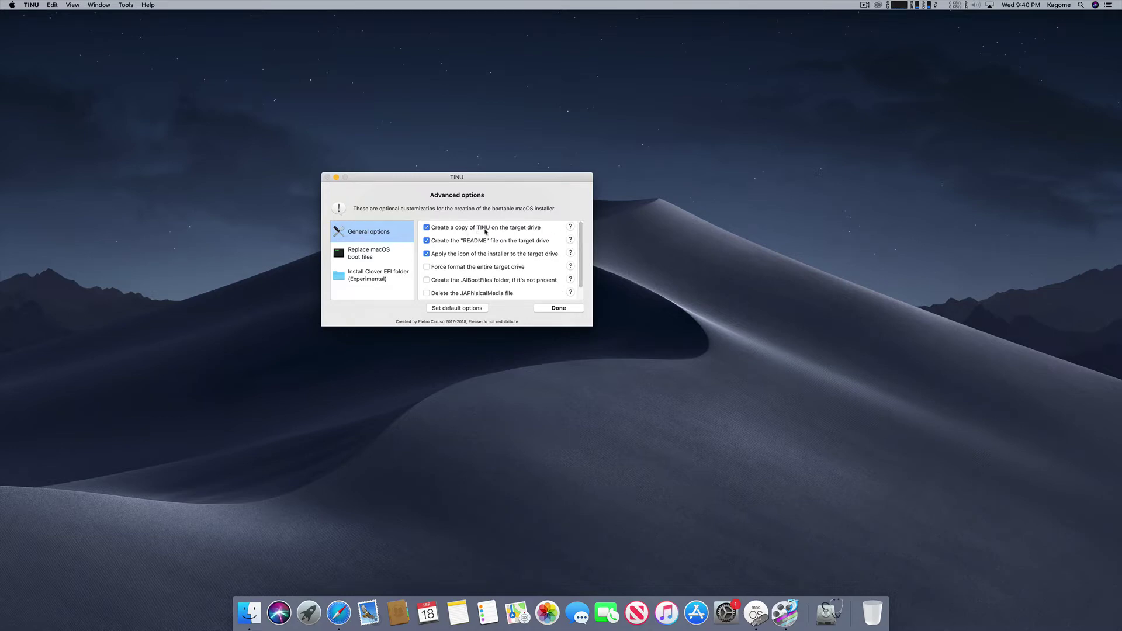
{"action": "left_click", "coordinate": [369, 280]}
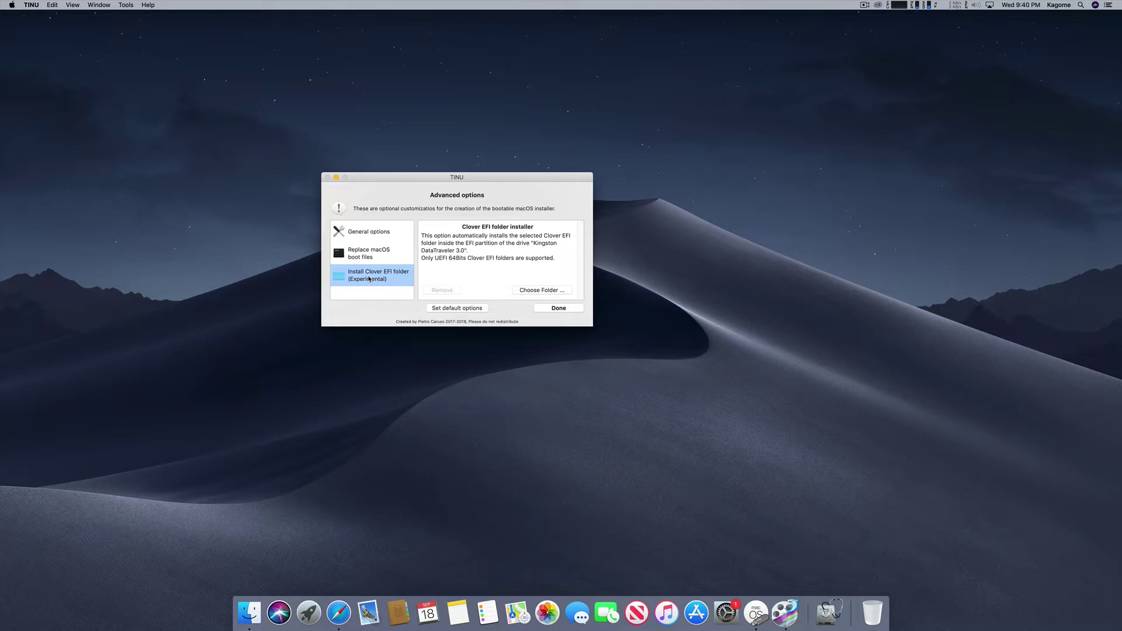
{"action": "left_click_drag", "start_coordinate": [439, 180], "coordinate": [416, 177]}
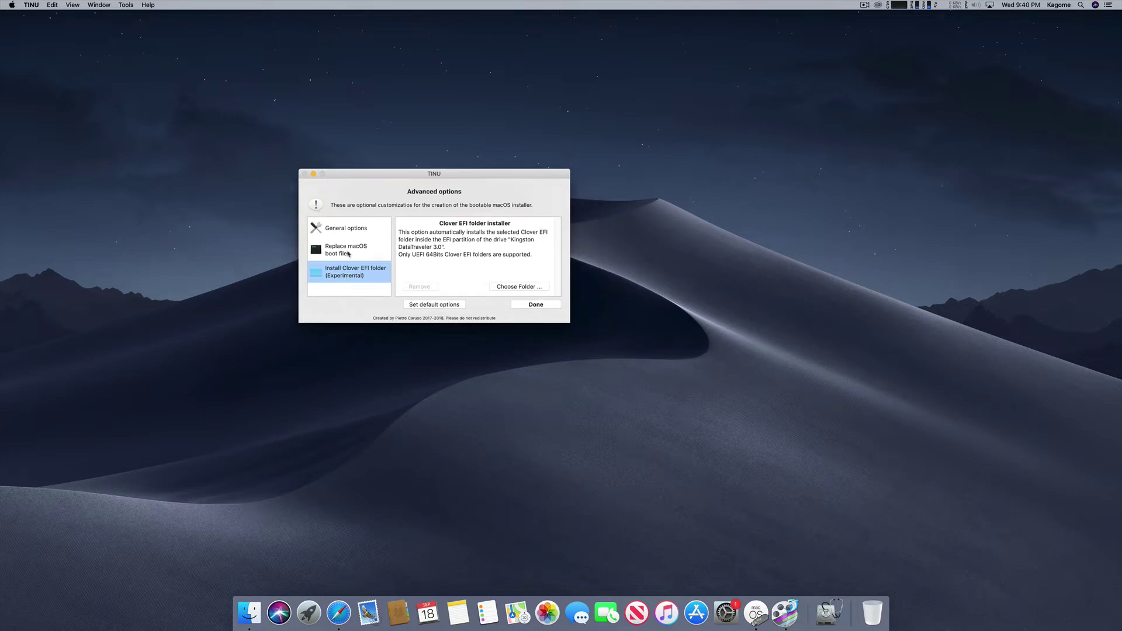
{"action": "left_click", "coordinate": [353, 229]}
{"action": "left_click", "coordinate": [441, 306]}
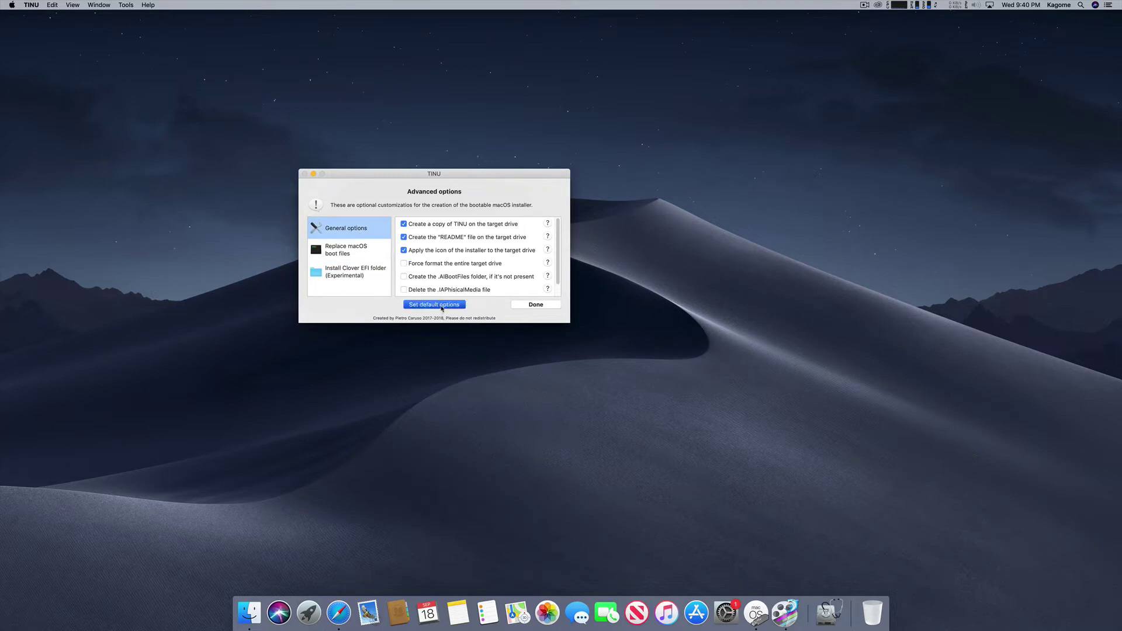
{"action": "left_click", "coordinate": [526, 306]}
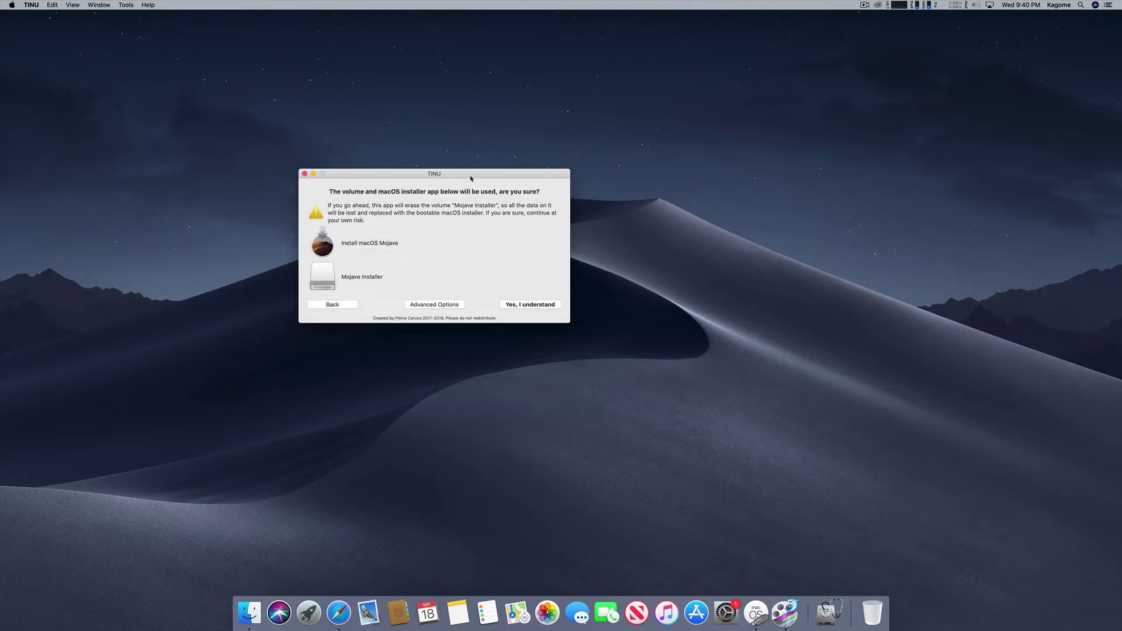
Step: Confirm erasing the Mojave Installer volume, and authorize creation of the bootable installer by entering the account password
{"action": "left_click_drag", "start_coordinate": [471, 178], "coordinate": [485, 188]}
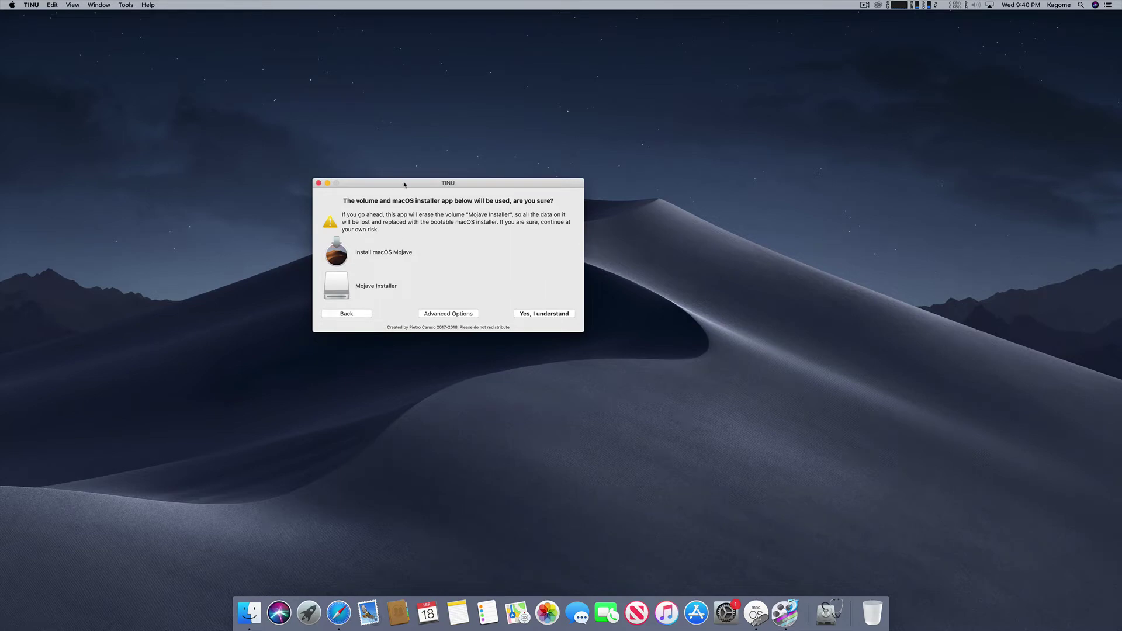
{"action": "left_click_drag", "start_coordinate": [411, 184], "coordinate": [501, 174]}
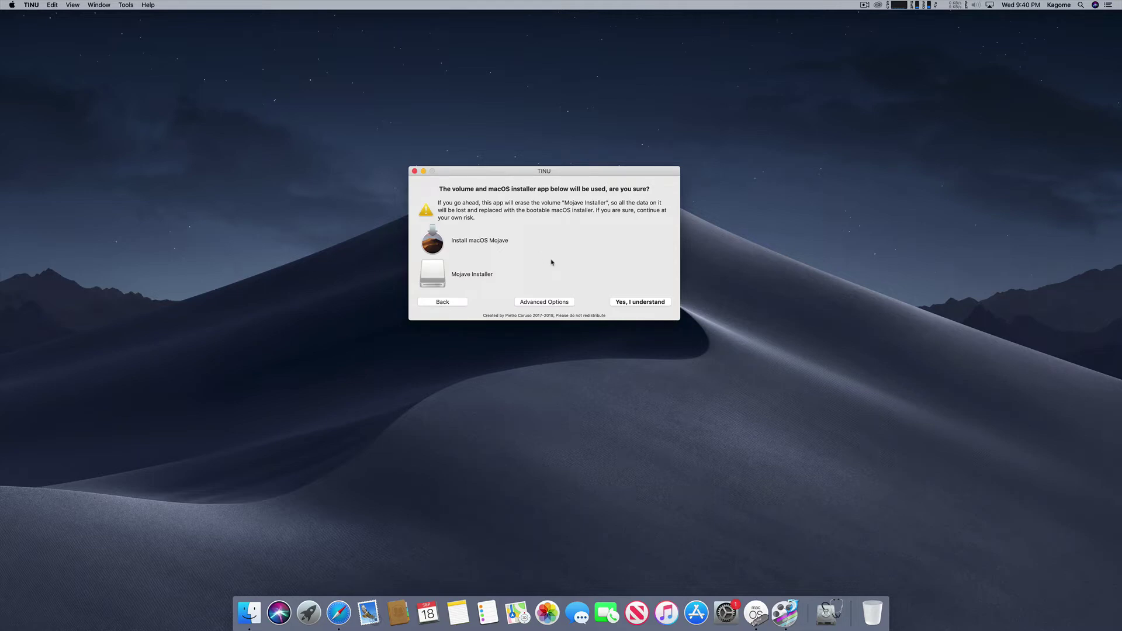
{"action": "left_click", "coordinate": [625, 303]}
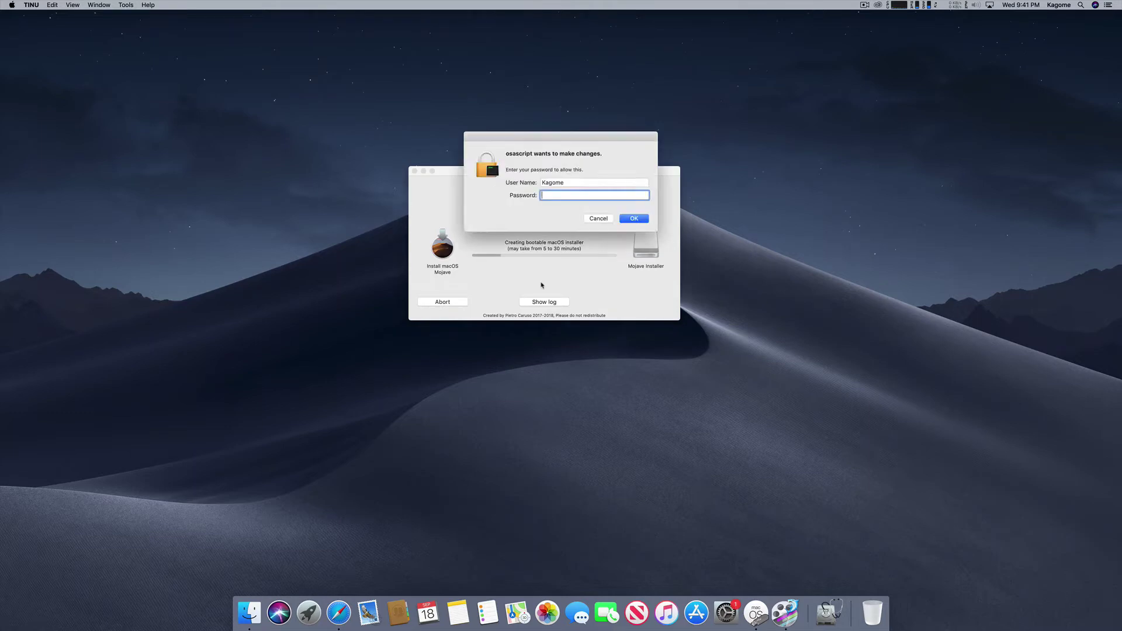
{"action": "type", "text": "•••••••"}
{"action": "key", "text": "Return"}
{"action": "type", "text": "•••••••••"}
{"action": "key", "text": "Return"}
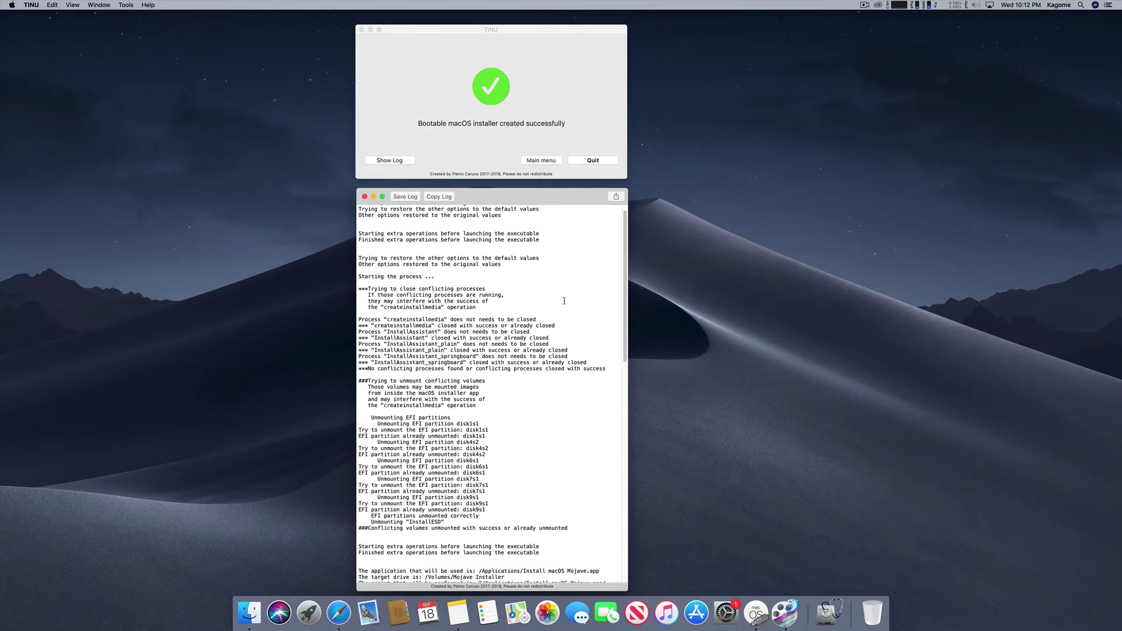
Step: Examine the creation log for the createinstallmedia process duration, and highlight its output through the final completion lines
{"action": "left_click_drag", "start_coordinate": [506, 199], "coordinate": [508, 194]}
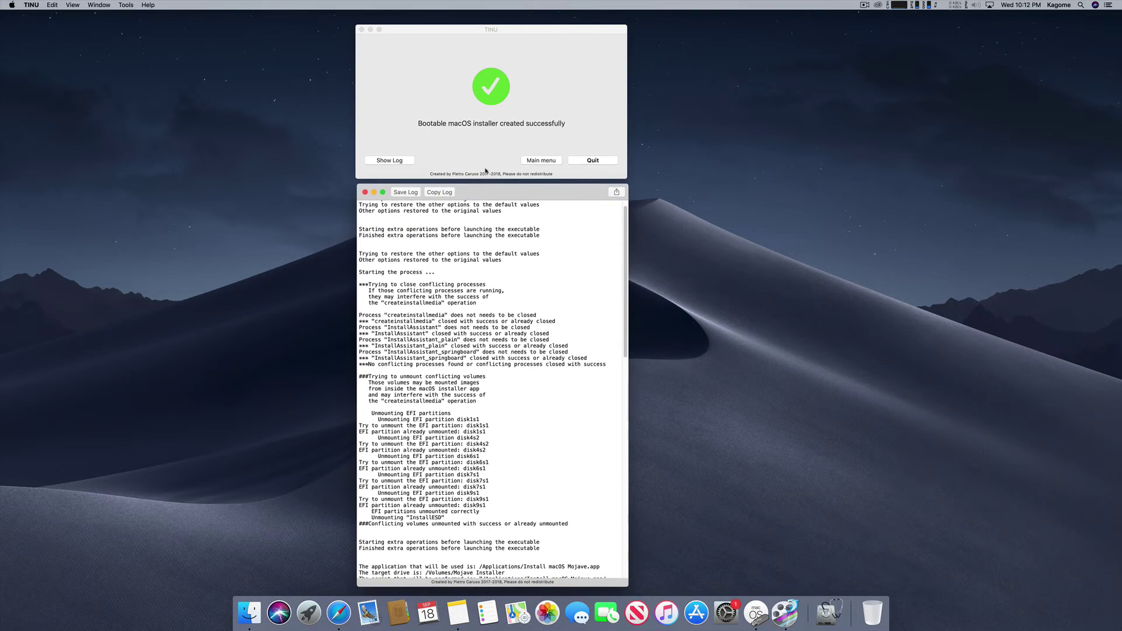
{"action": "left_click", "coordinate": [486, 170]}
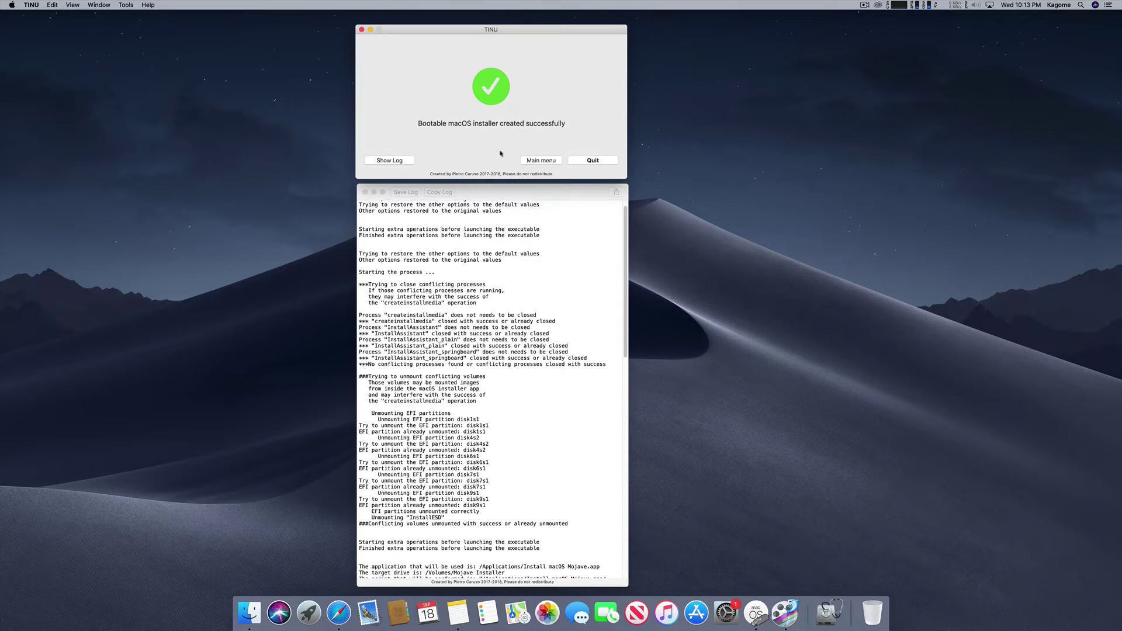
{"action": "left_click", "coordinate": [502, 223]}
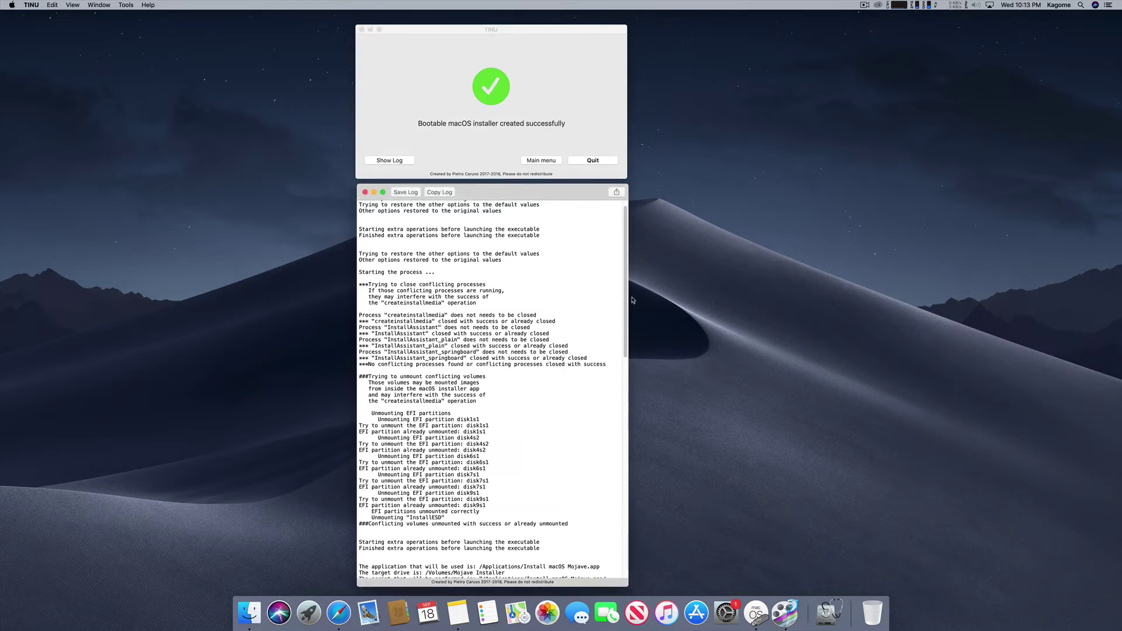
{"action": "left_click_drag", "start_coordinate": [626, 300], "coordinate": [636, 433]}
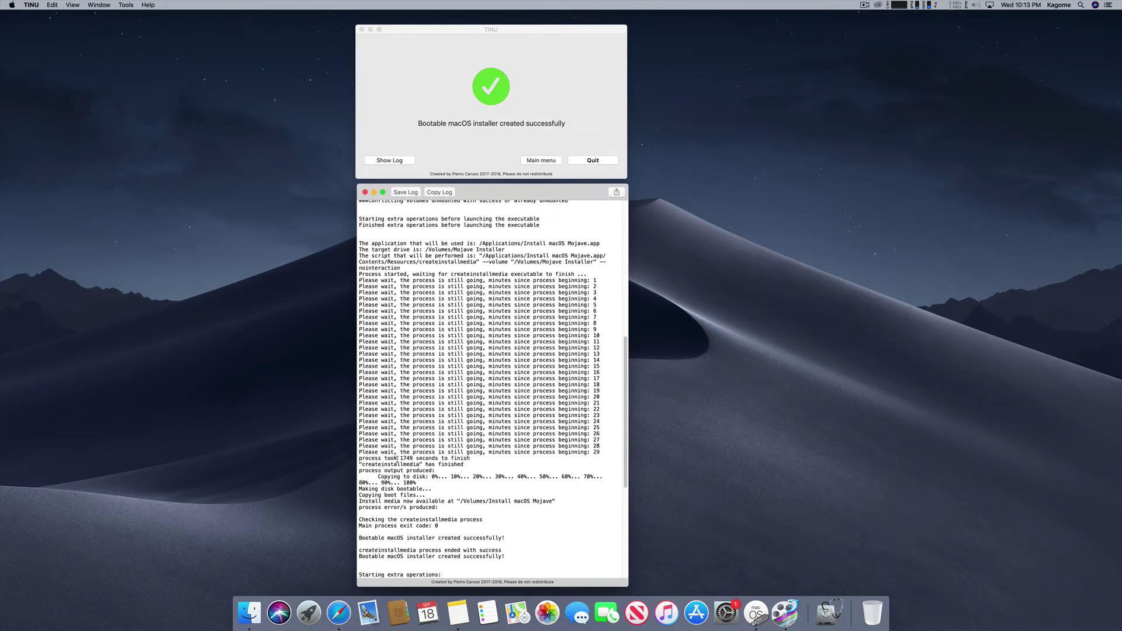
{"action": "left_click_drag", "start_coordinate": [399, 459], "coordinate": [469, 459]}
{"action": "left_click", "coordinate": [430, 459]}
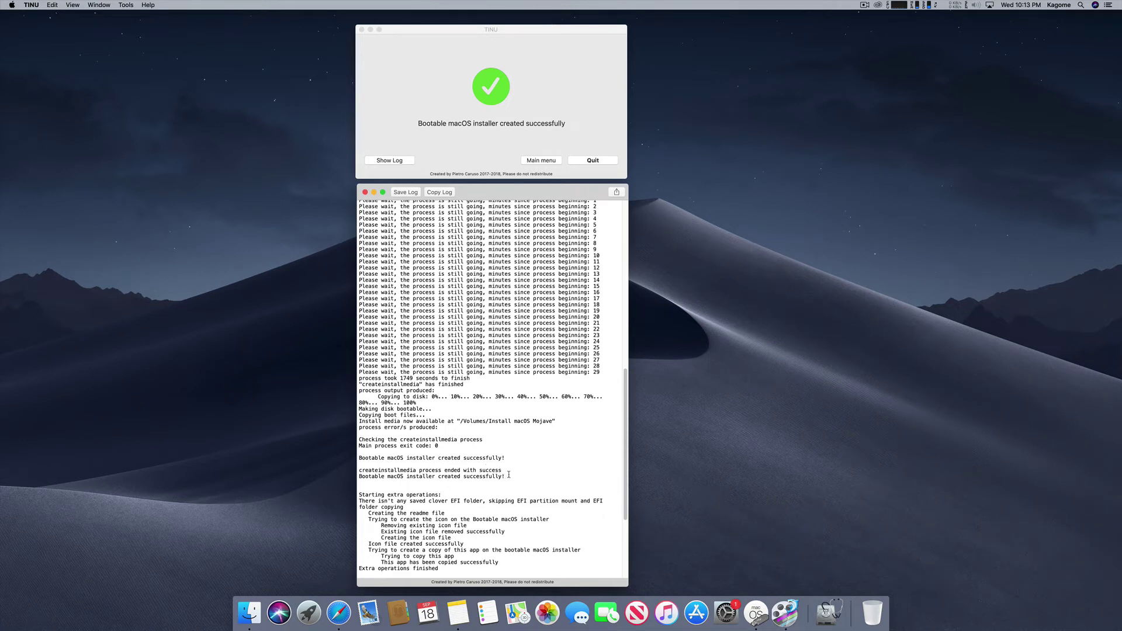
{"action": "left_click_drag", "start_coordinate": [509, 475], "coordinate": [343, 383]}
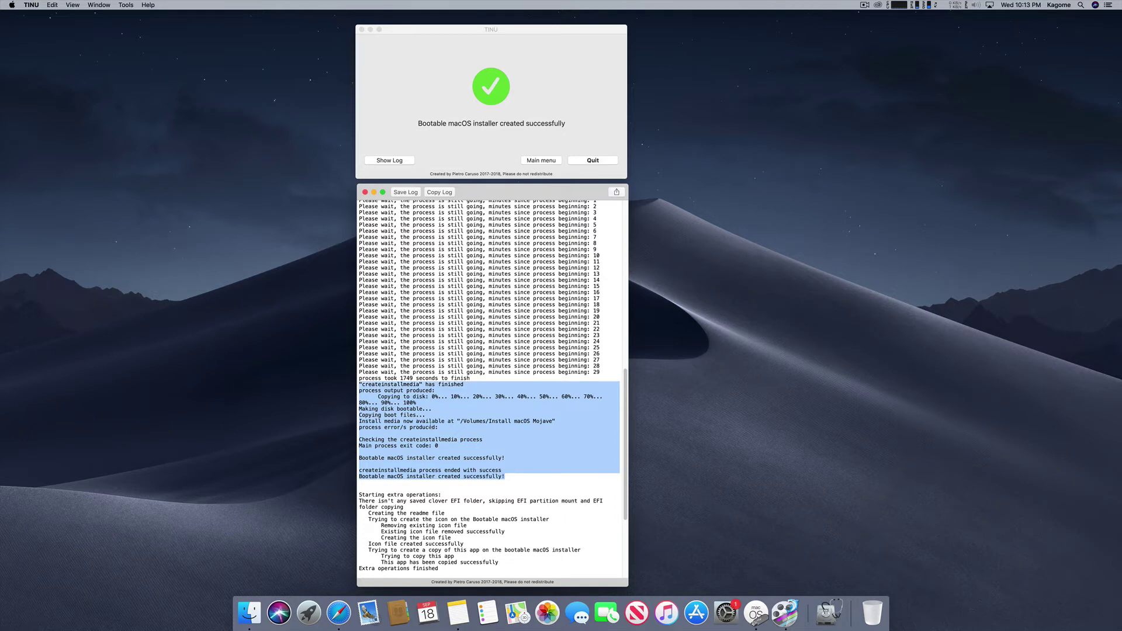
Step: Clear the log's text selection, and check the createinstallmedia command saved in Notes before closing the note window
{"action": "left_click", "coordinate": [464, 445]}
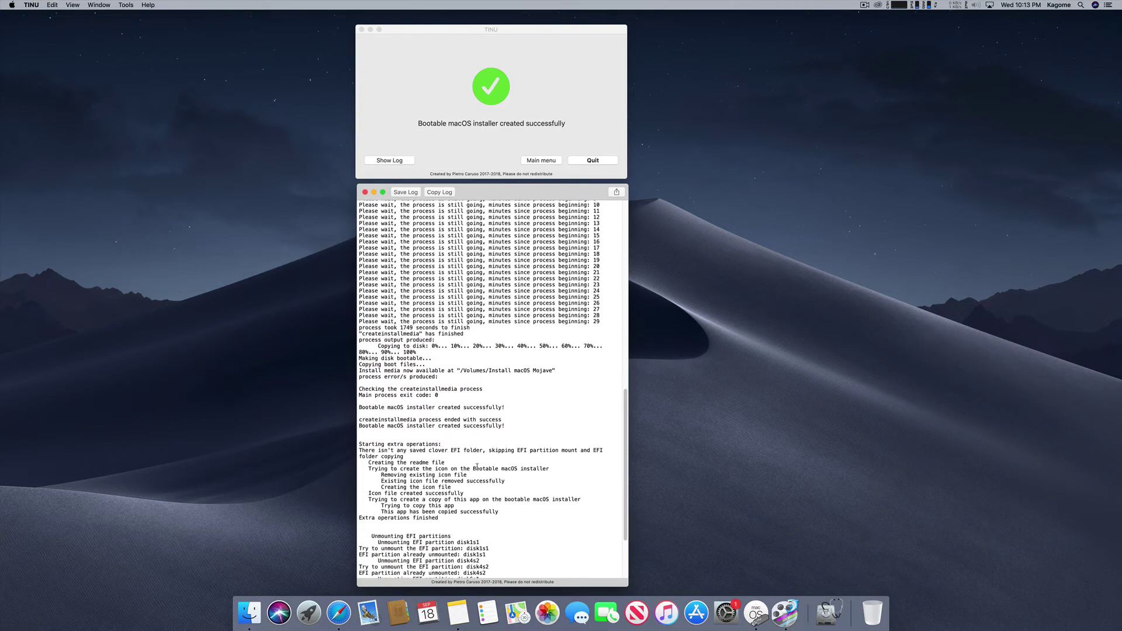
{"action": "left_click", "coordinate": [458, 613]}
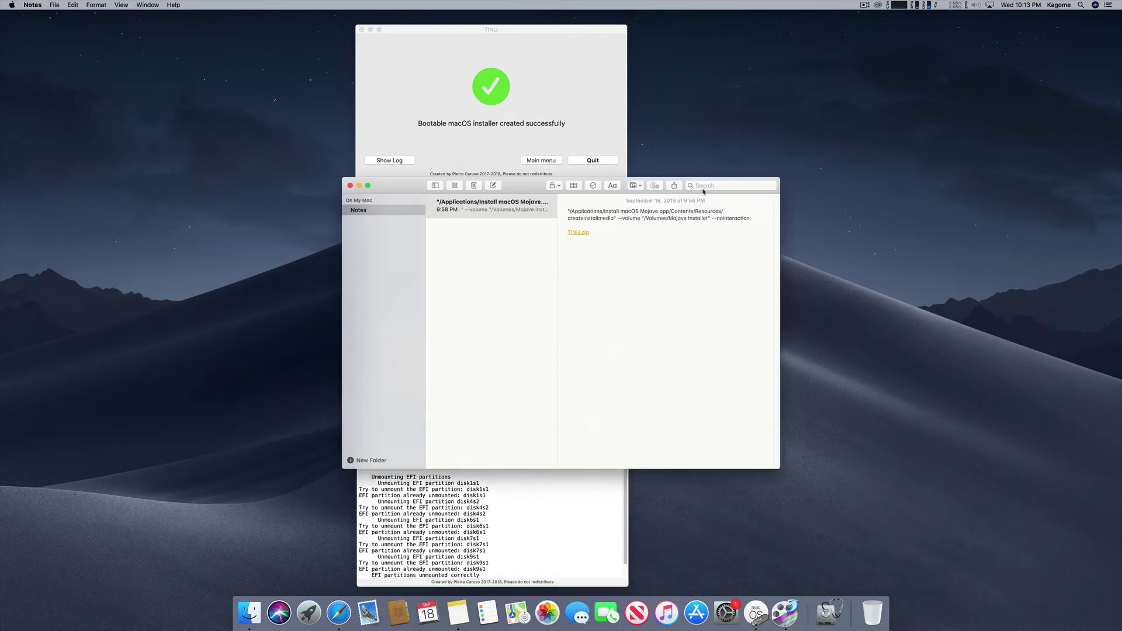
{"action": "left_click_drag", "start_coordinate": [717, 192], "coordinate": [644, 205]}
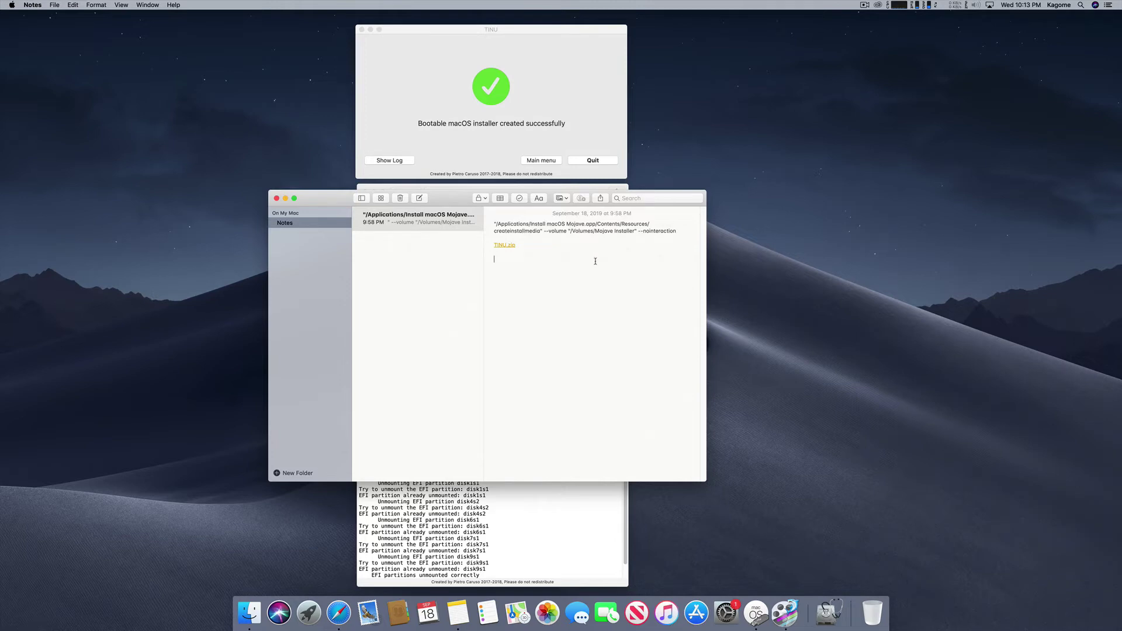
{"action": "left_click", "coordinate": [277, 199]}
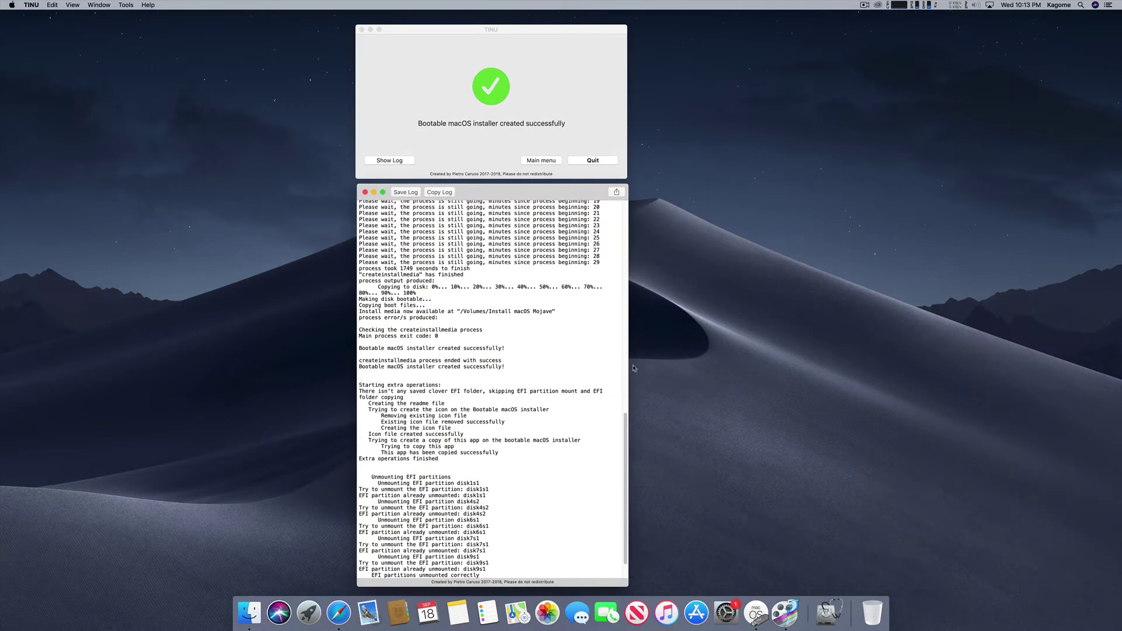
Step: Review the creation log's closing lines and its earlier entries from the start, and close the log and quit TINU
{"action": "scroll", "coordinate": [526, 410], "scroll_direction": "down", "scroll_amount": 2}
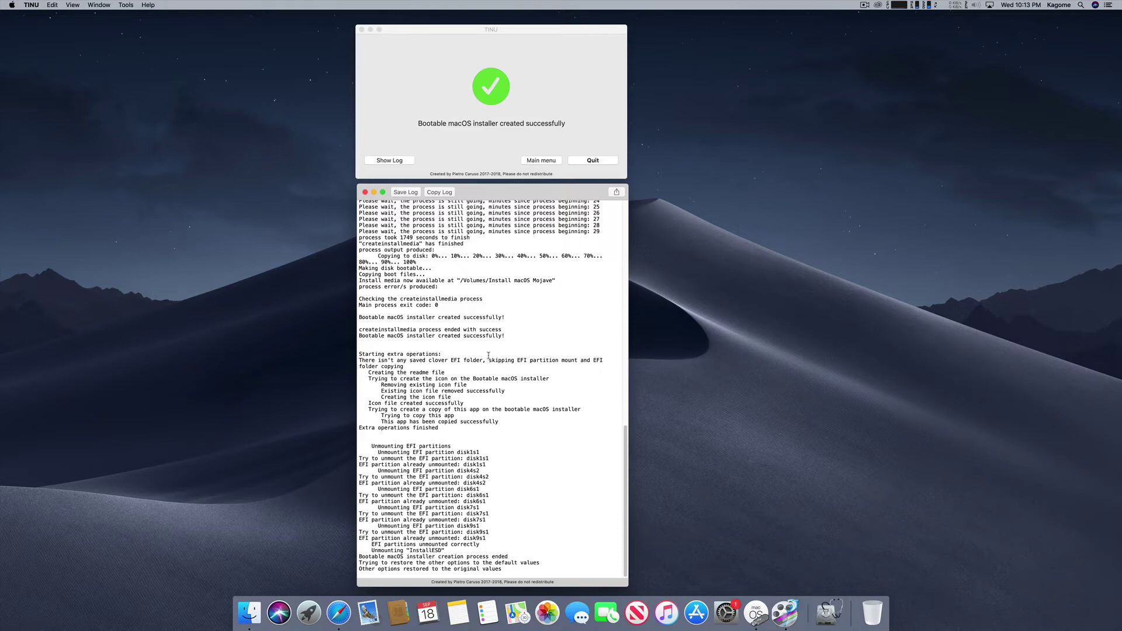
{"action": "left_click_drag", "start_coordinate": [626, 442], "coordinate": [630, 212]}
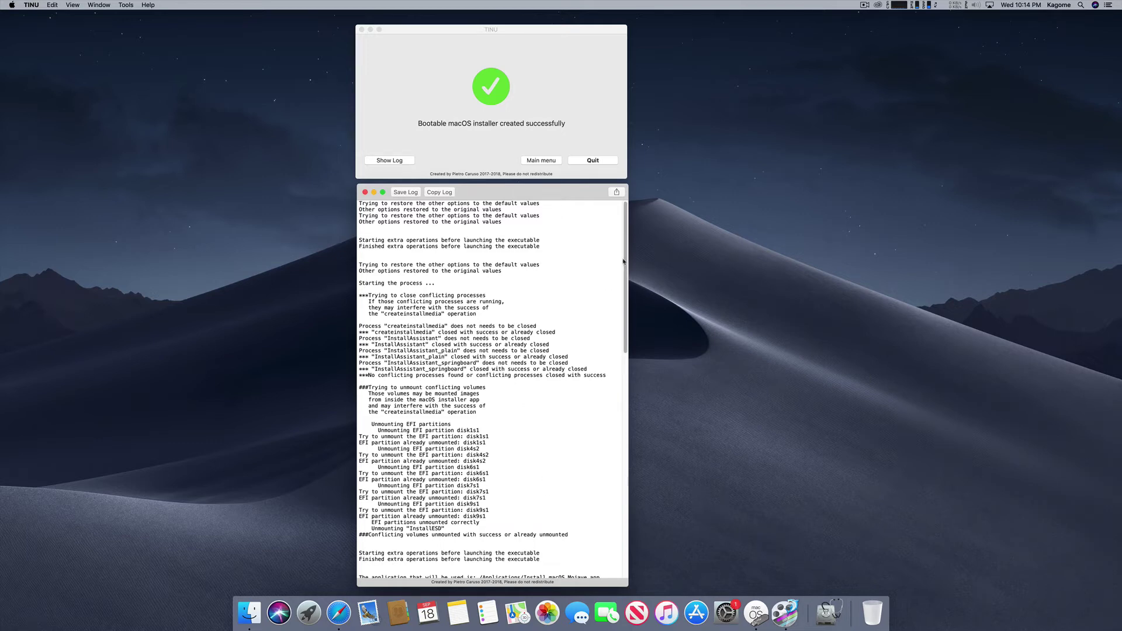
{"action": "scroll", "coordinate": [620, 292], "scroll_direction": "down", "scroll_amount": 5}
{"action": "left_click_drag", "start_coordinate": [624, 299], "coordinate": [621, 427]}
{"action": "left_click", "coordinate": [365, 192]}
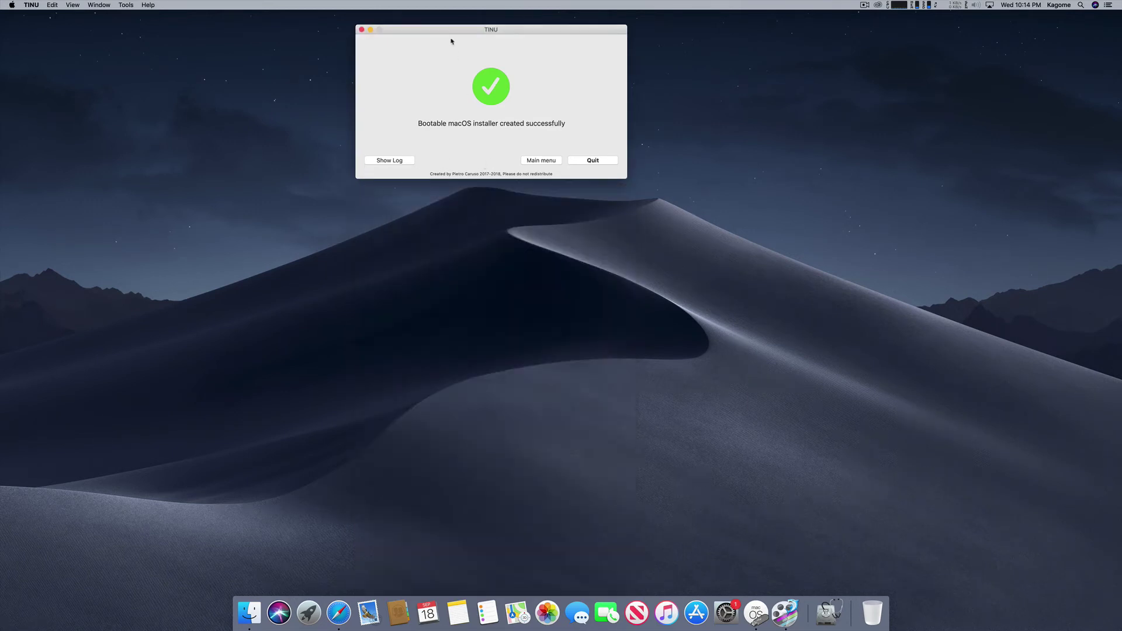
{"action": "left_click_drag", "start_coordinate": [451, 31], "coordinate": [428, 55]}
{"action": "left_click", "coordinate": [566, 188]}
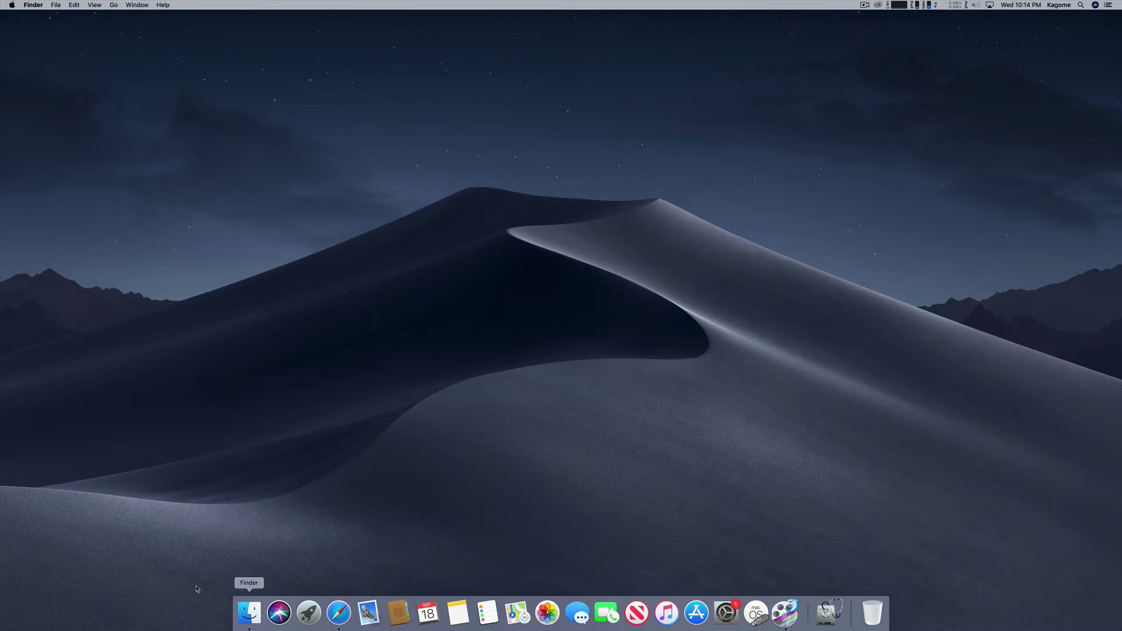
Step: Switch to Finder and inspect the contents of the Install macOS Mojave volume, reading its README.txt file
{"action": "left_click", "coordinate": [239, 618]}
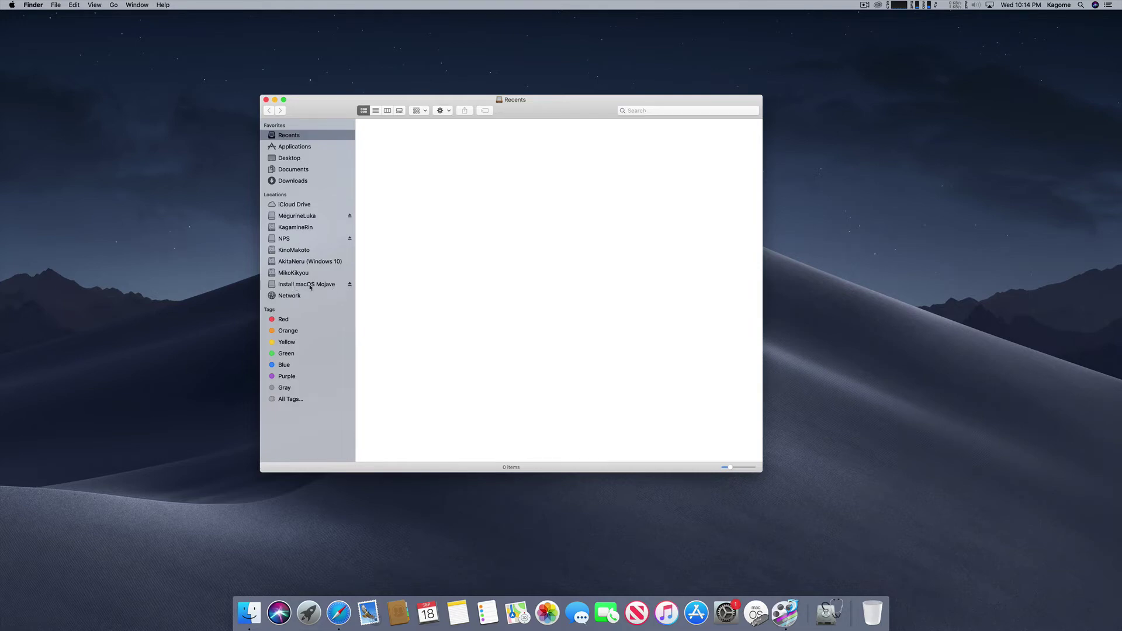
{"action": "left_click", "coordinate": [311, 286]}
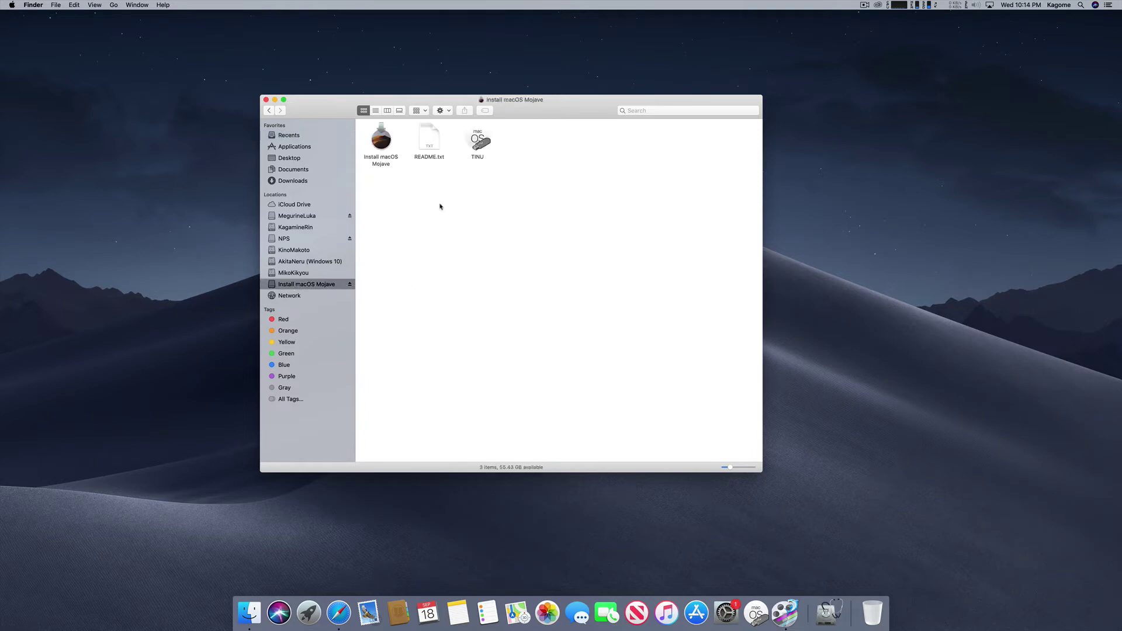
{"action": "double_click", "coordinate": [427, 139]}
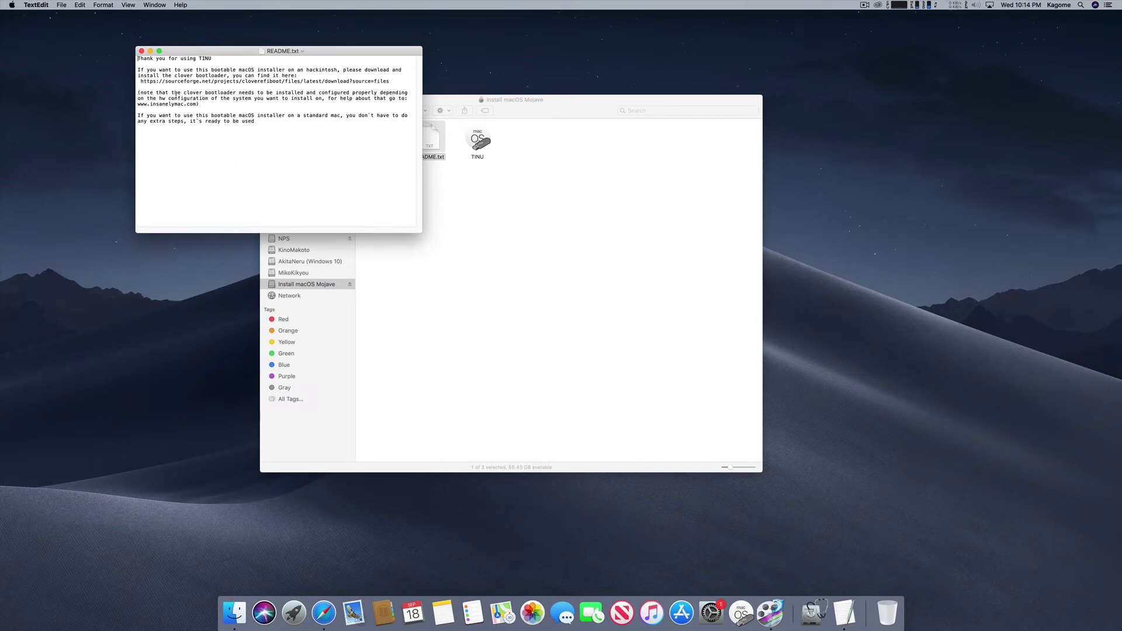
{"action": "left_click", "coordinate": [142, 52]}
{"action": "left_click", "coordinate": [447, 185]}
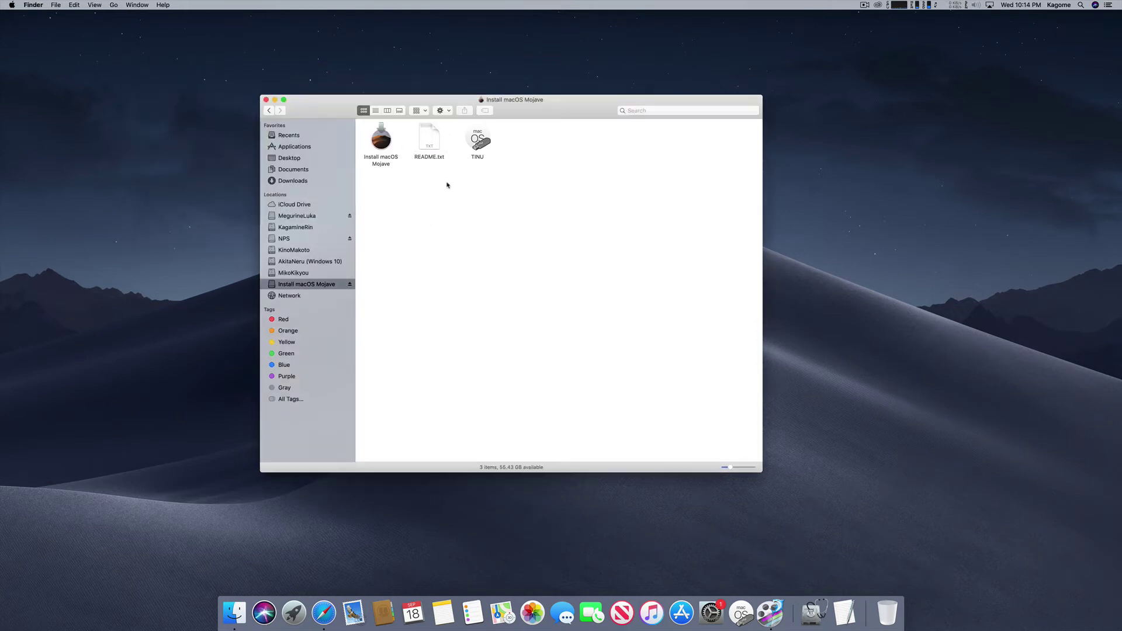
{"action": "left_click", "coordinate": [434, 133]}
{"action": "left_click", "coordinate": [480, 143]}
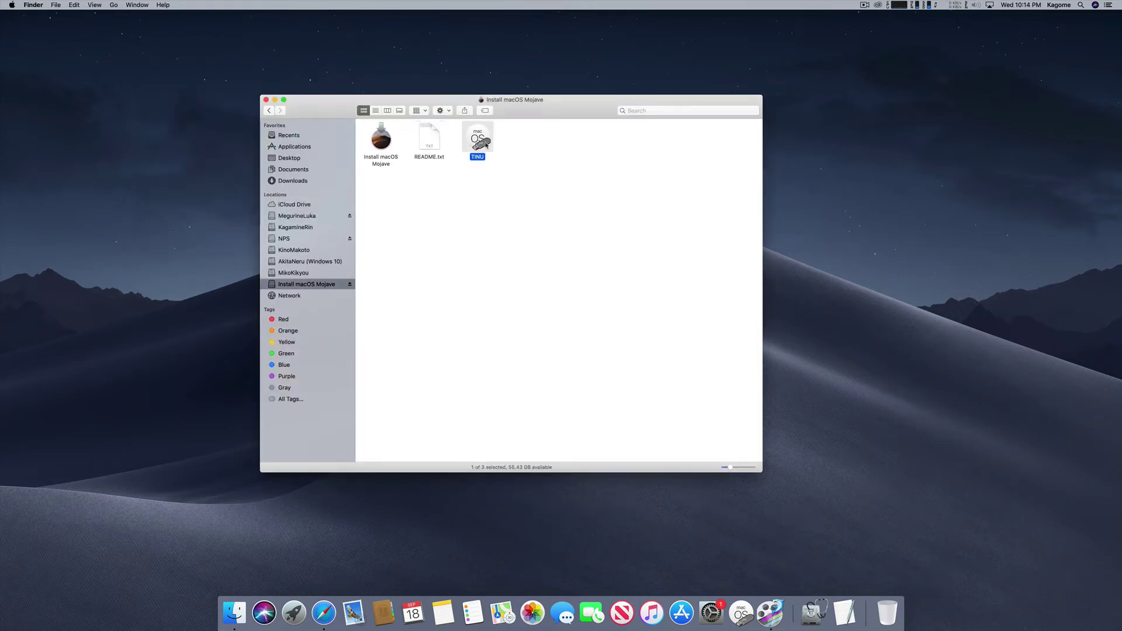
{"action": "left_click", "coordinate": [487, 191]}
{"action": "left_click_drag", "start_coordinate": [546, 116], "coordinate": [527, 115]}
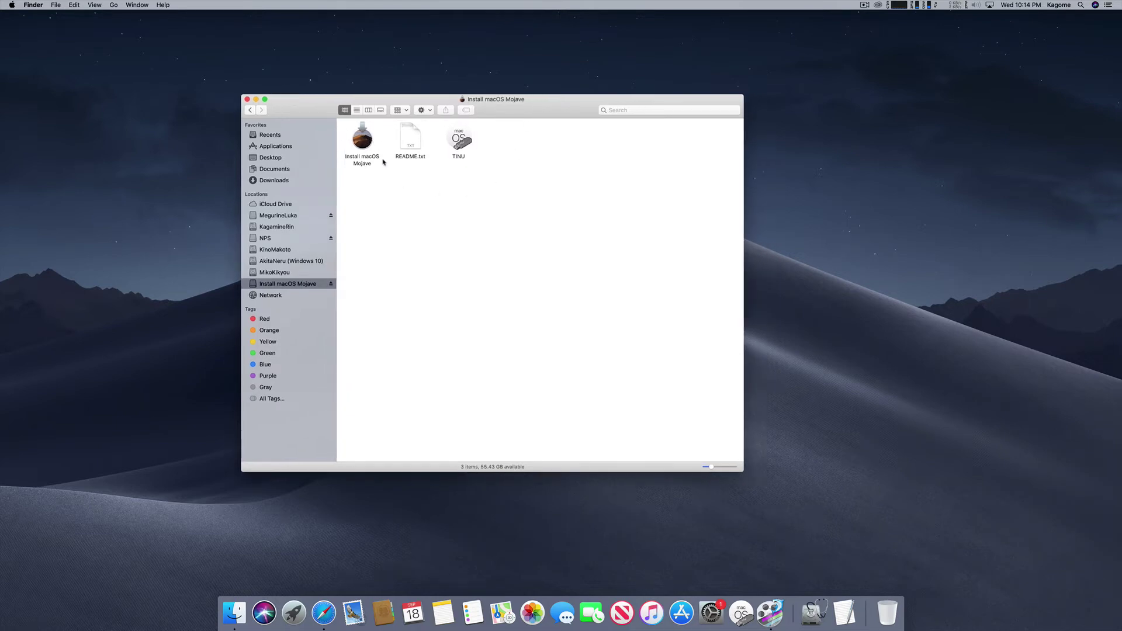
Step: Test-launch the Install macOS Mojave app from the USB volume, and quit it and close the Finder window
{"action": "double_click", "coordinate": [360, 138]}
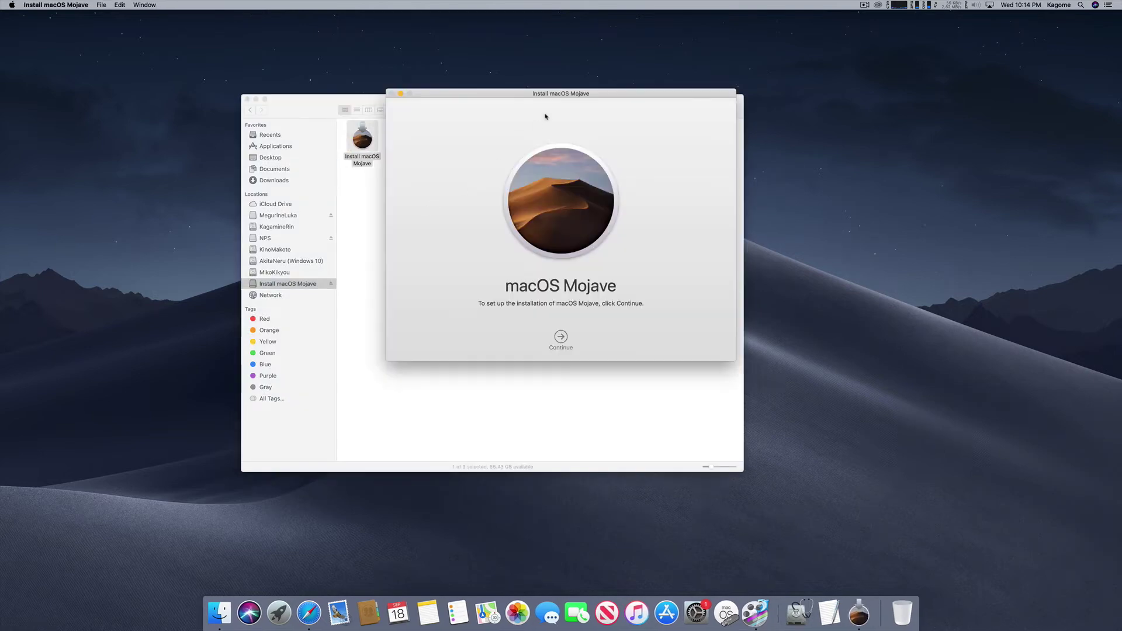
{"action": "left_click_drag", "start_coordinate": [532, 95], "coordinate": [474, 127]}
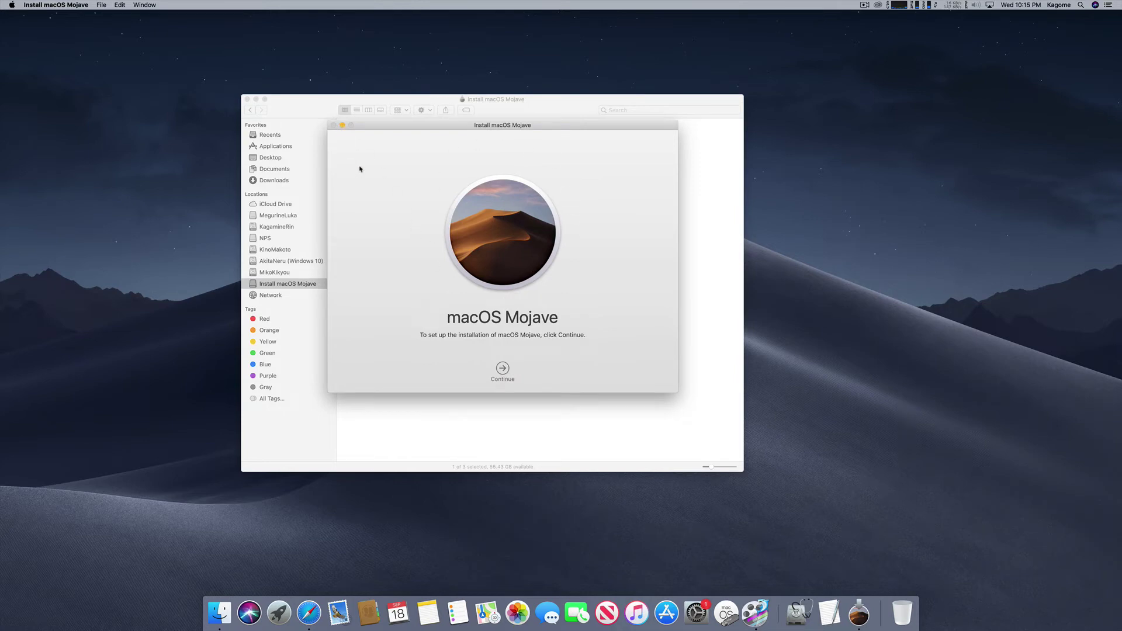
{"action": "key", "text": "super+q"}
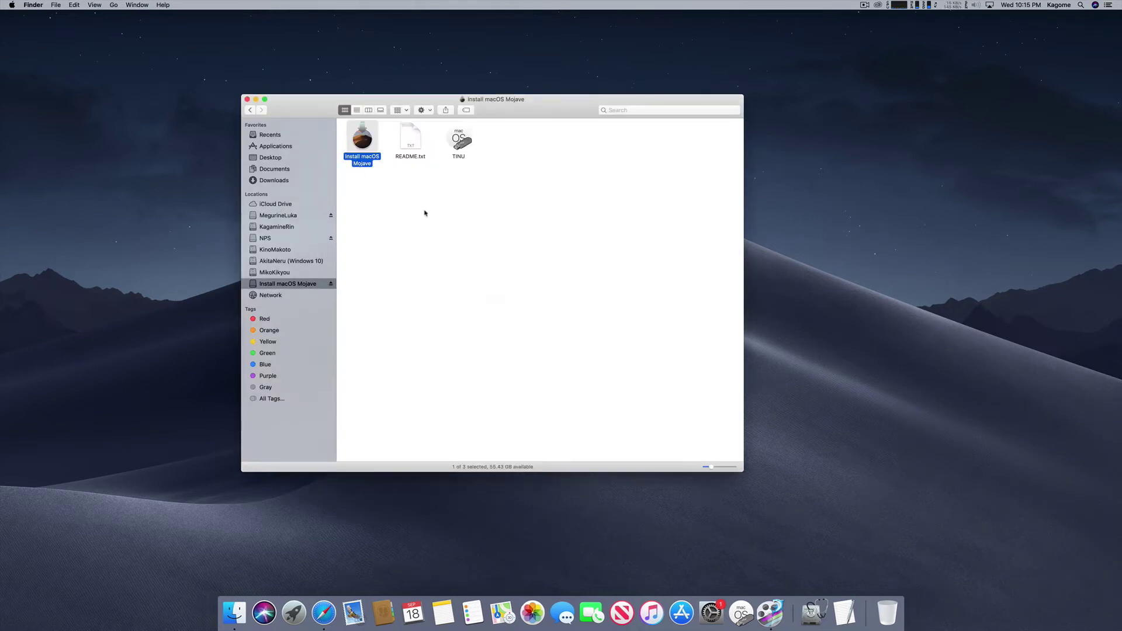
{"action": "left_click", "coordinate": [423, 214]}
{"action": "left_click", "coordinate": [247, 99]}
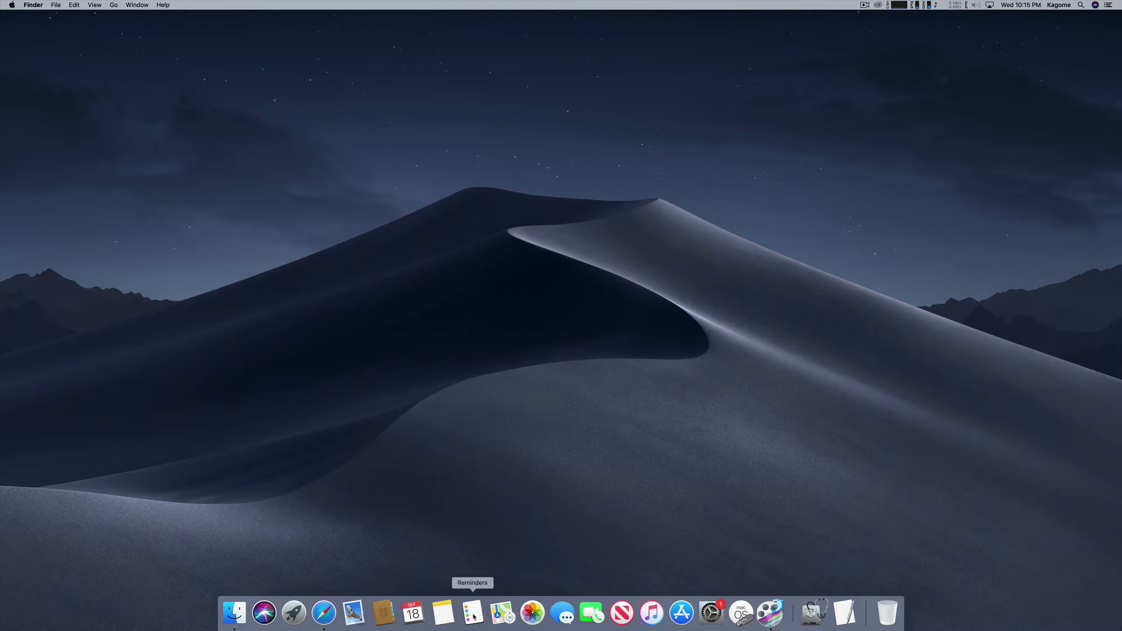
Step: Switch to Safari and search the web for "clover configurator download"
{"action": "left_click", "coordinate": [325, 612]}
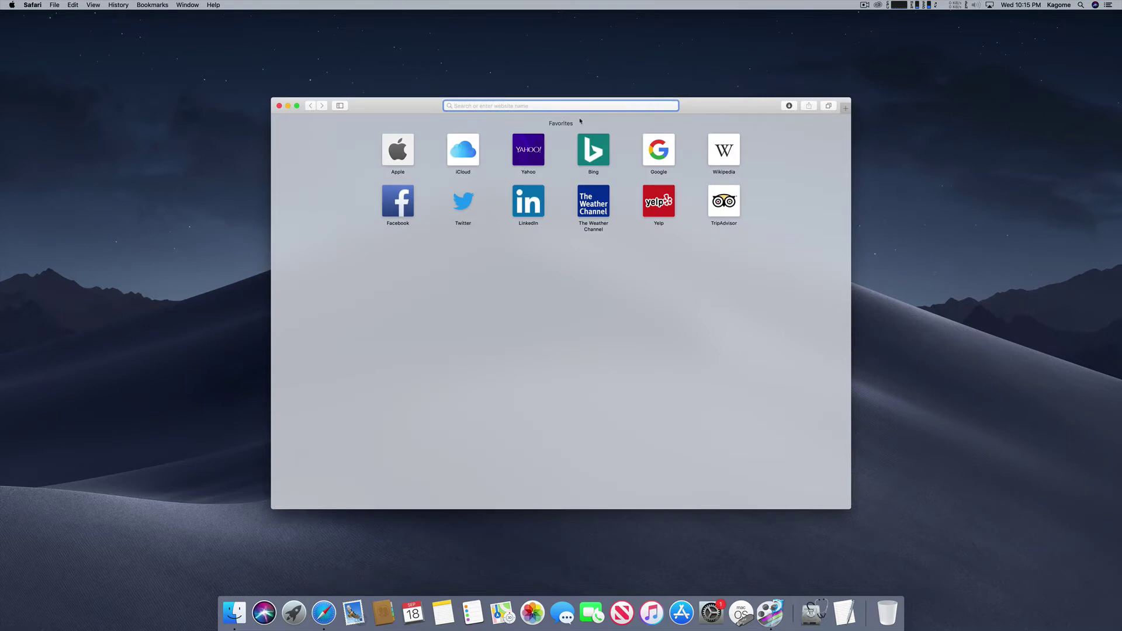
{"action": "type", "text": "lcov"}
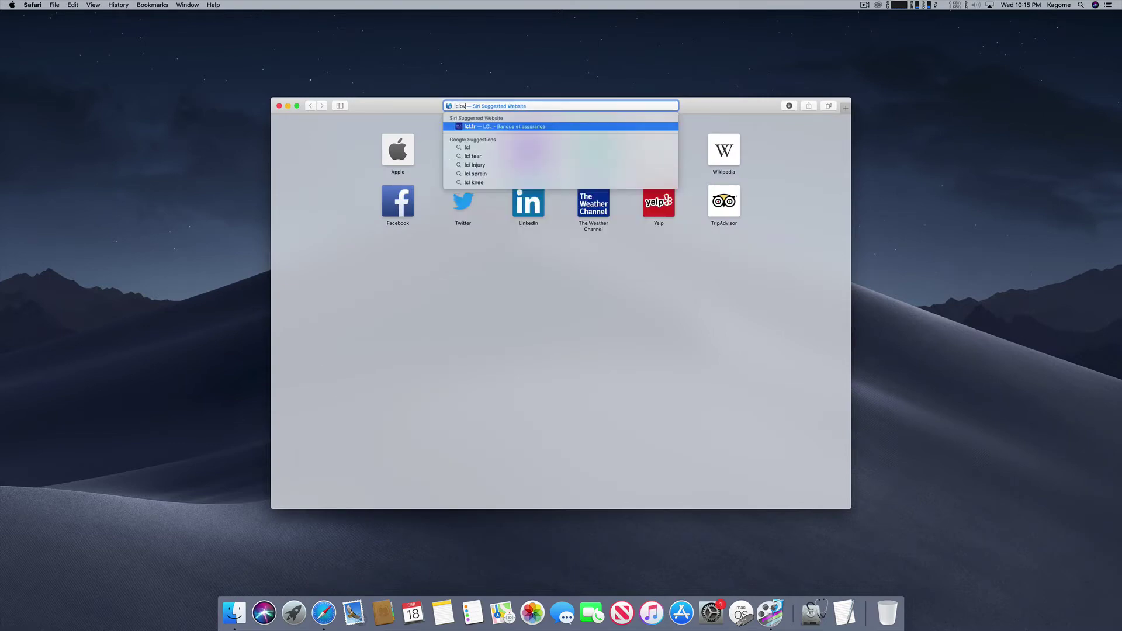
{"action": "key", "text": "BackSpace"}
{"action": "key", "text": "BackSpace"}
{"action": "key", "text": "BackSpace"}
{"action": "key", "text": "BackSpace"}
{"action": "type", "text": "clover co"}
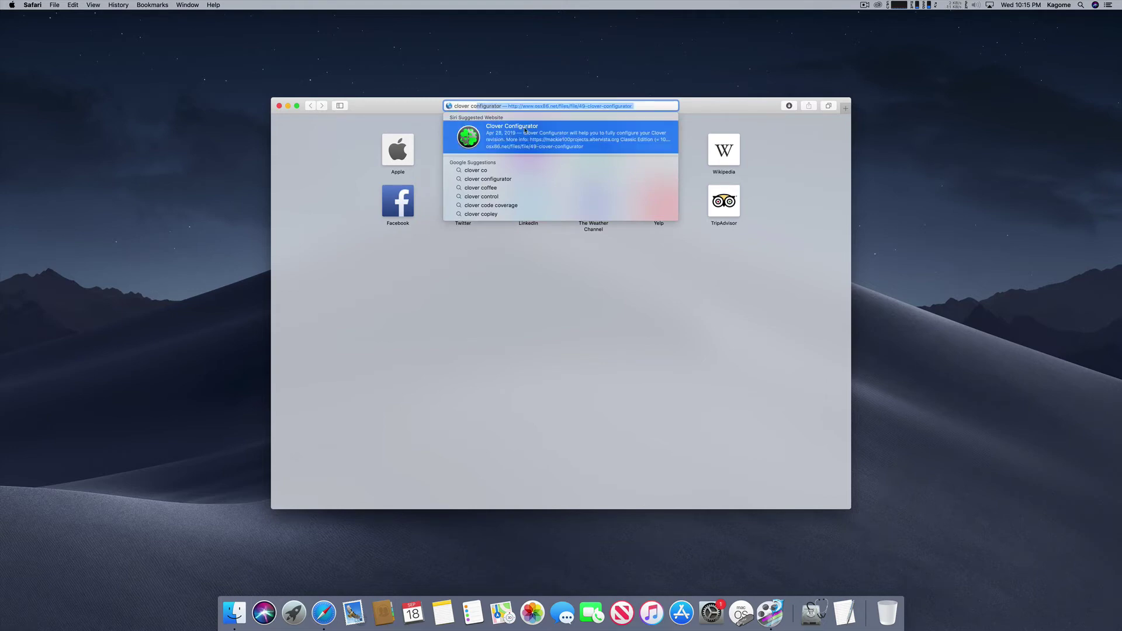
{"action": "type", "text": "nfi"}
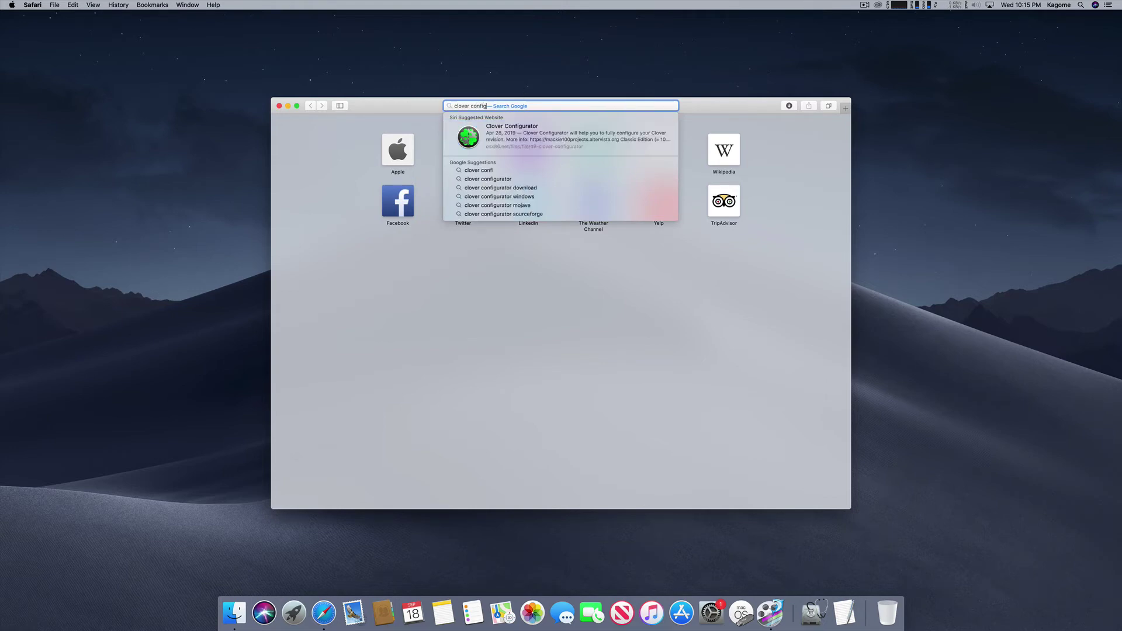
{"action": "type", "text": "gurator download"}
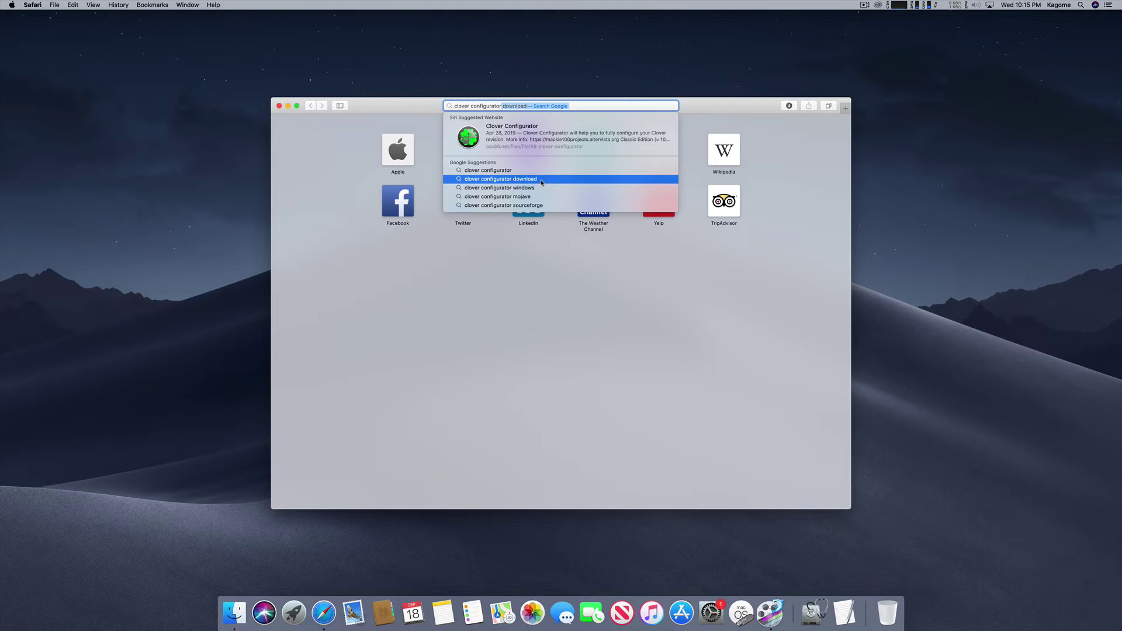
{"action": "left_click", "coordinate": [501, 178]}
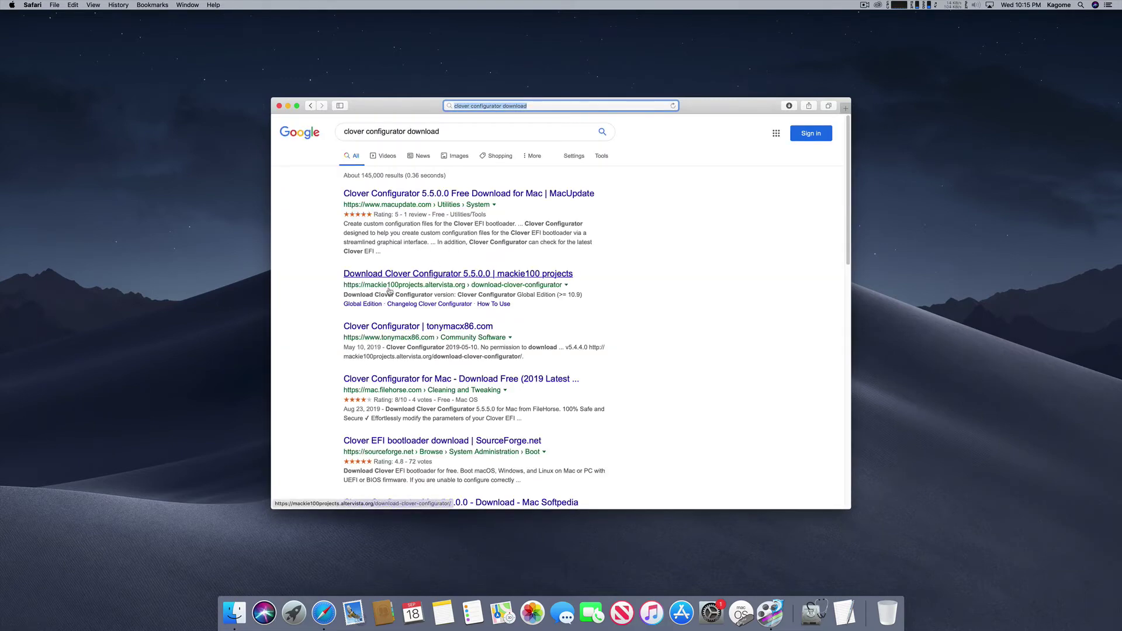
Step: Open the mackie100 projects Clover Configurator page from the results, and try to start the Global Edition download
{"action": "left_click", "coordinate": [462, 276]}
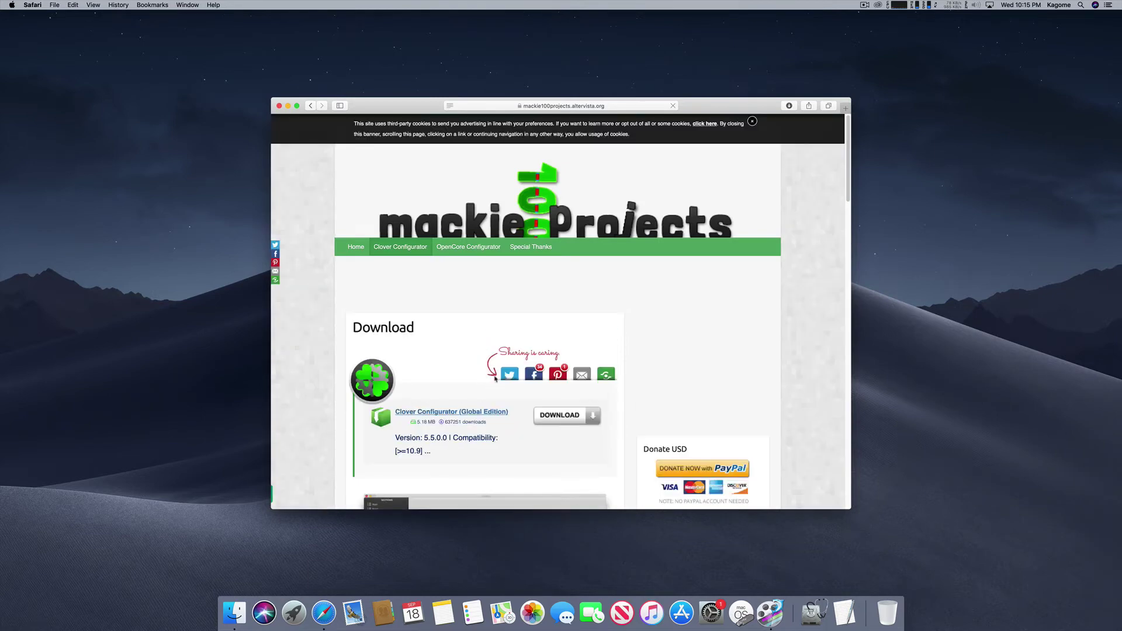
{"action": "left_click", "coordinate": [549, 418]}
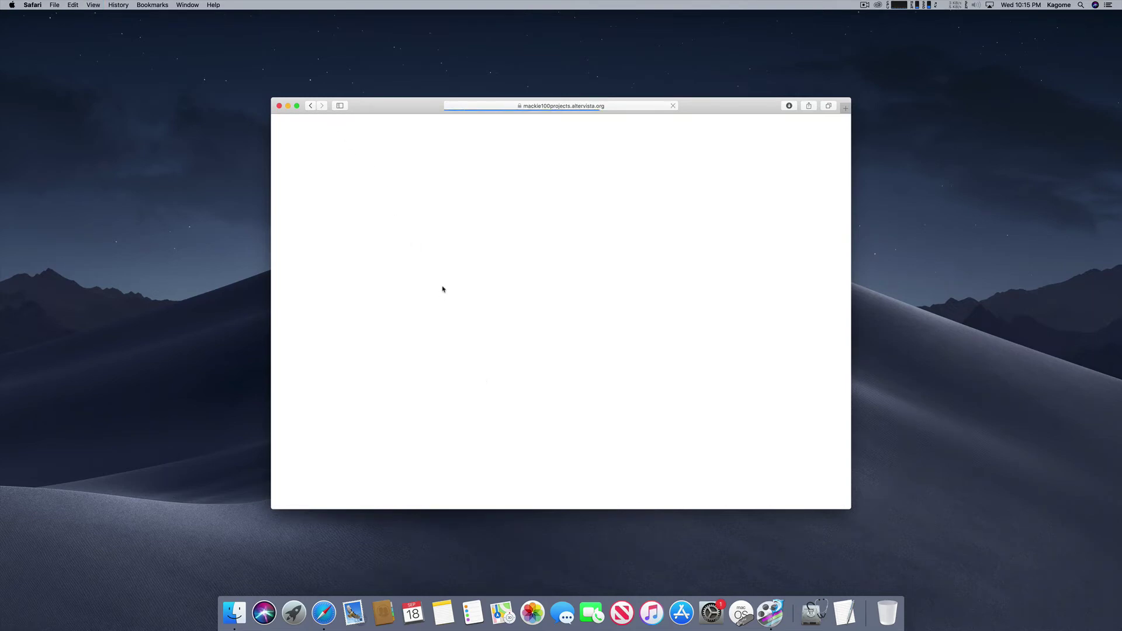
{"action": "left_click", "coordinate": [311, 106]}
{"action": "left_click", "coordinate": [558, 378]}
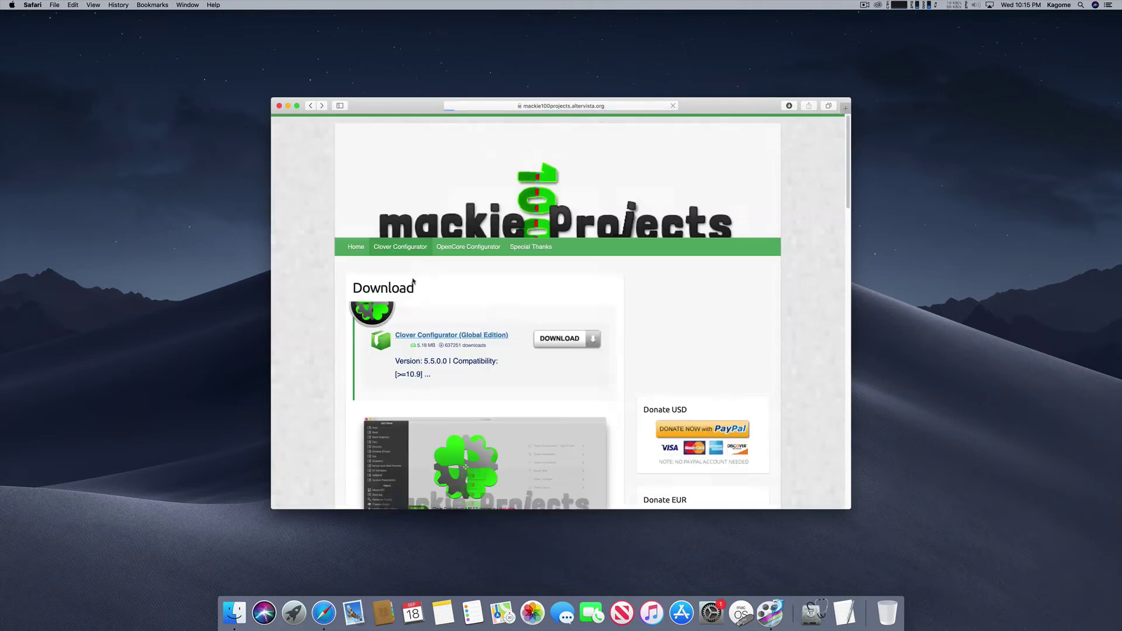
Step: Open the details page for Clover Configurator (Global Edition) and download version 5.5.0.0
{"action": "scroll", "coordinate": [538, 391], "scroll_direction": "down", "scroll_amount": 5}
{"action": "scroll", "coordinate": [534, 381], "scroll_direction": "down", "scroll_amount": 6}
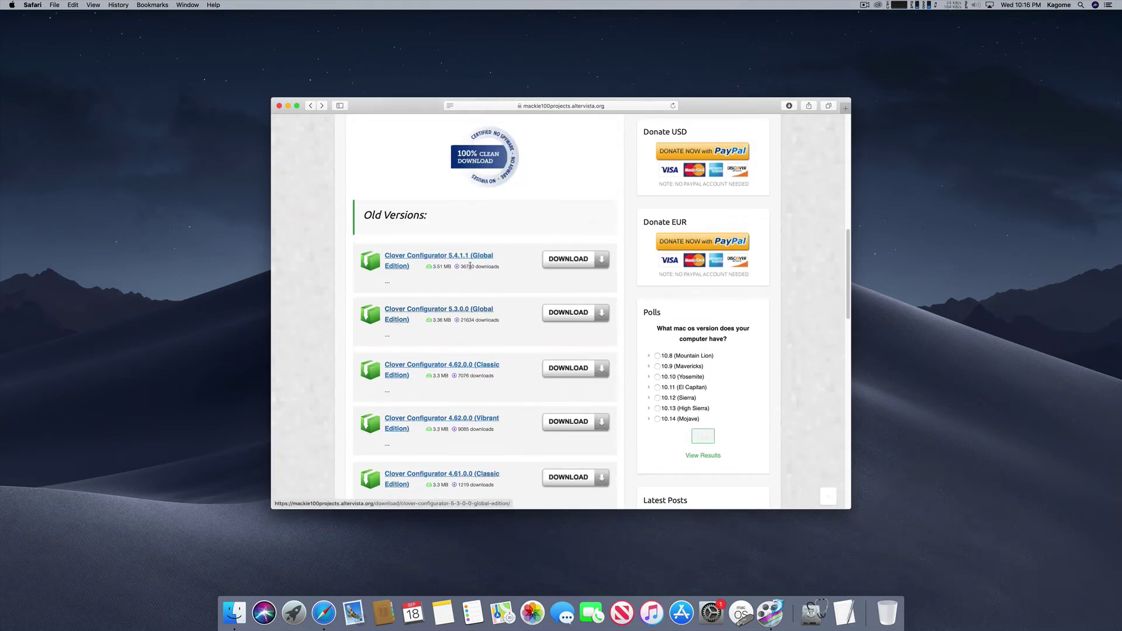
{"action": "scroll", "coordinate": [468, 169], "scroll_direction": "up", "scroll_amount": 5}
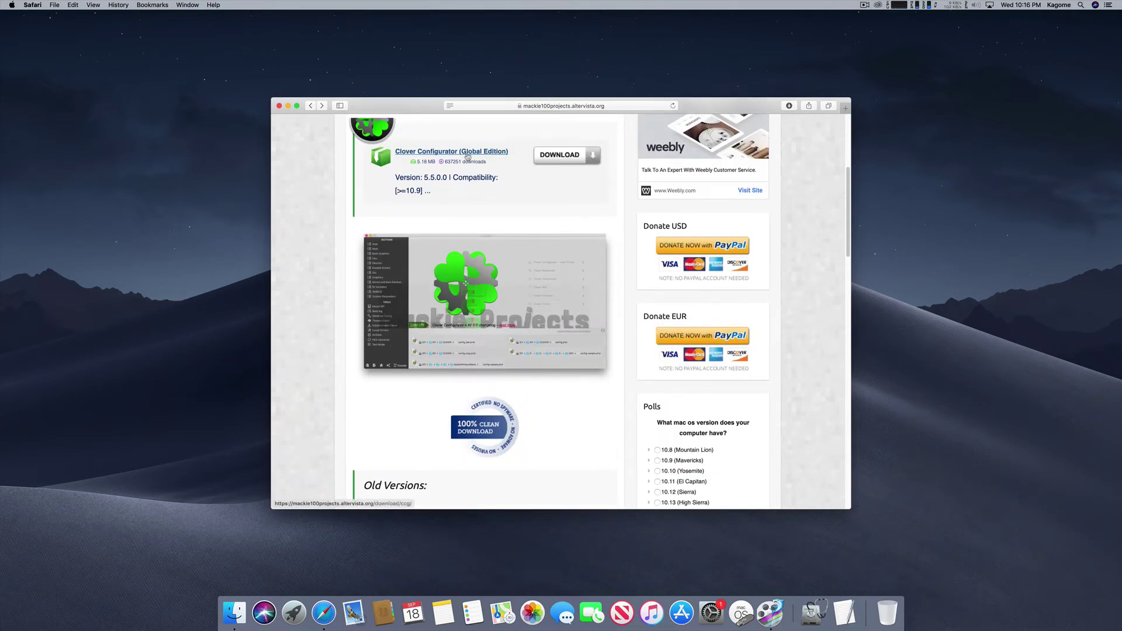
{"action": "left_click", "coordinate": [468, 155]}
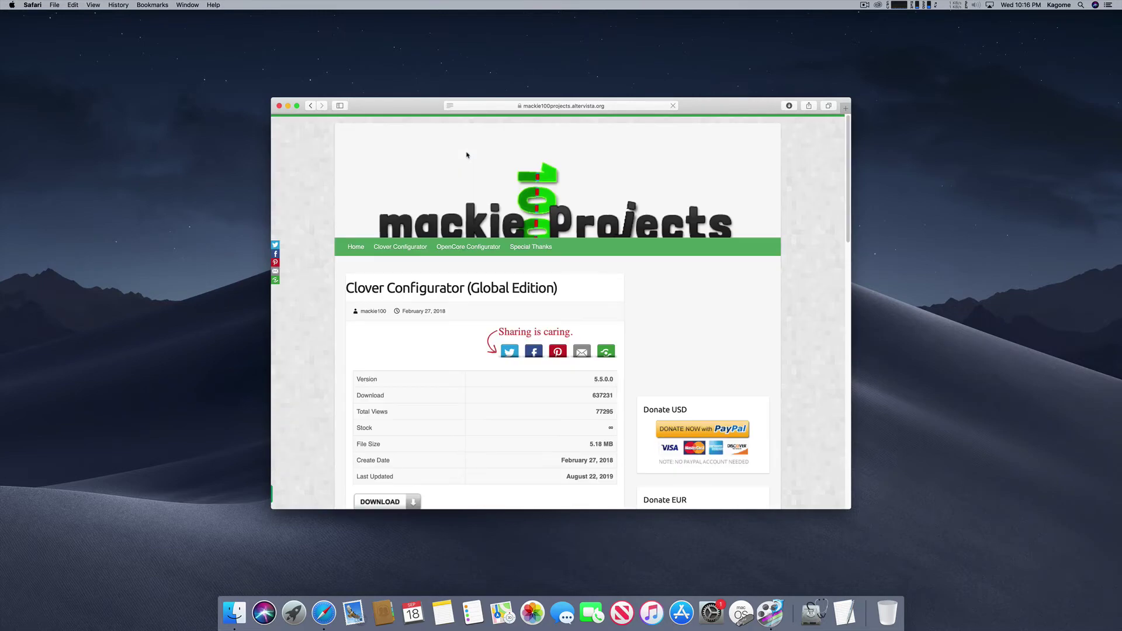
{"action": "scroll", "coordinate": [478, 408], "scroll_direction": "down", "scroll_amount": 5}
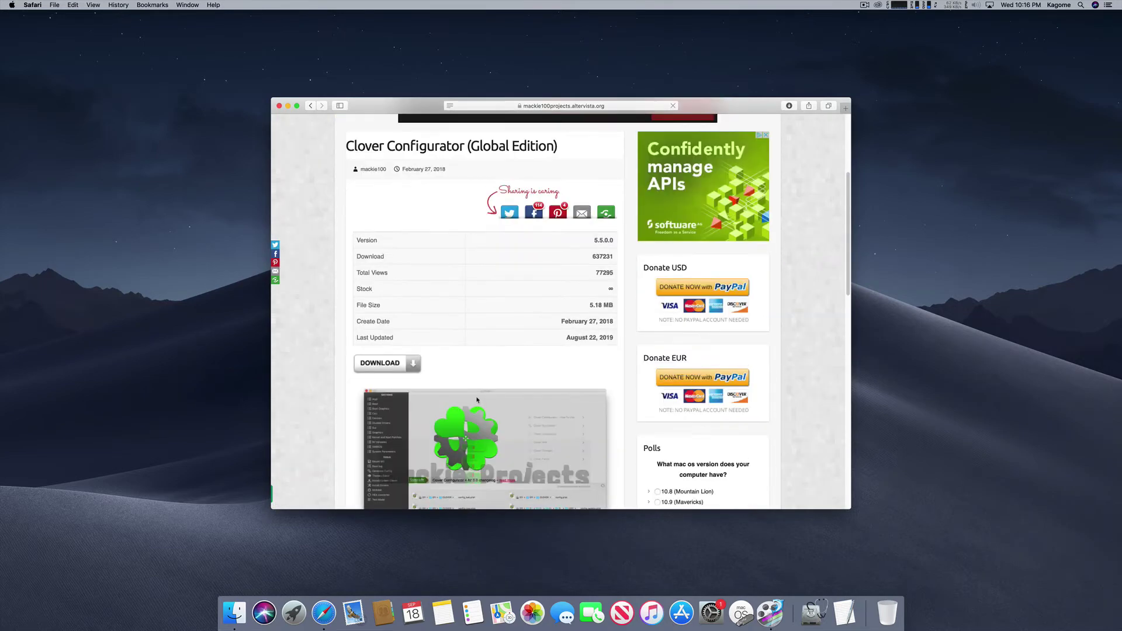
{"action": "left_click", "coordinate": [394, 366]}
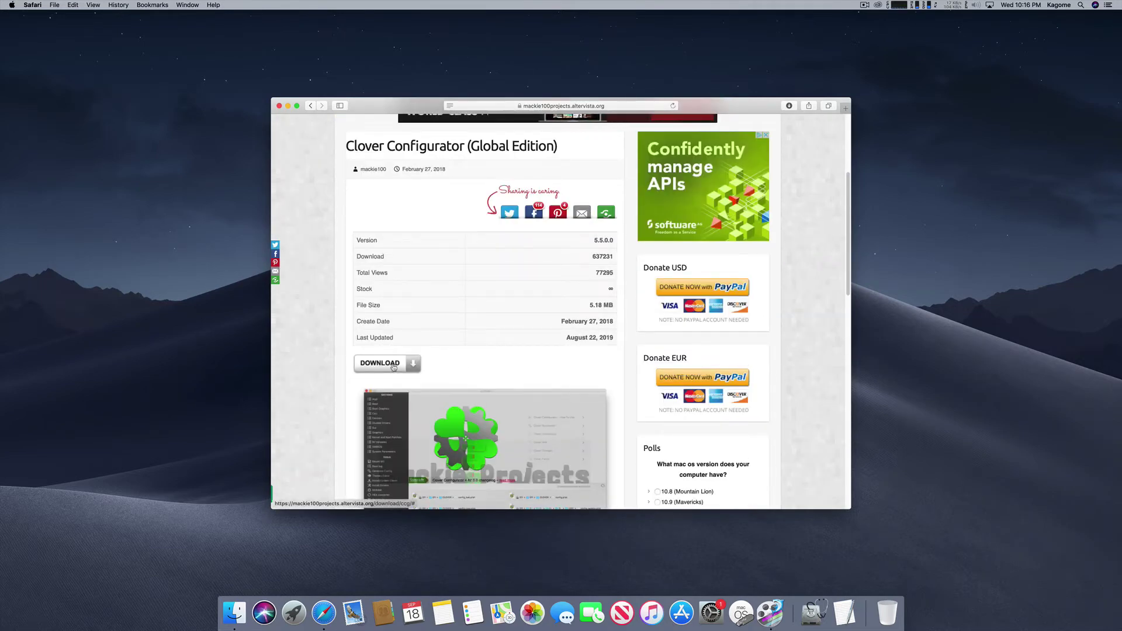
Step: Launch the downloaded Clover Configurator app from Safari's downloads, and approve opening it
{"action": "left_click", "coordinate": [790, 107]}
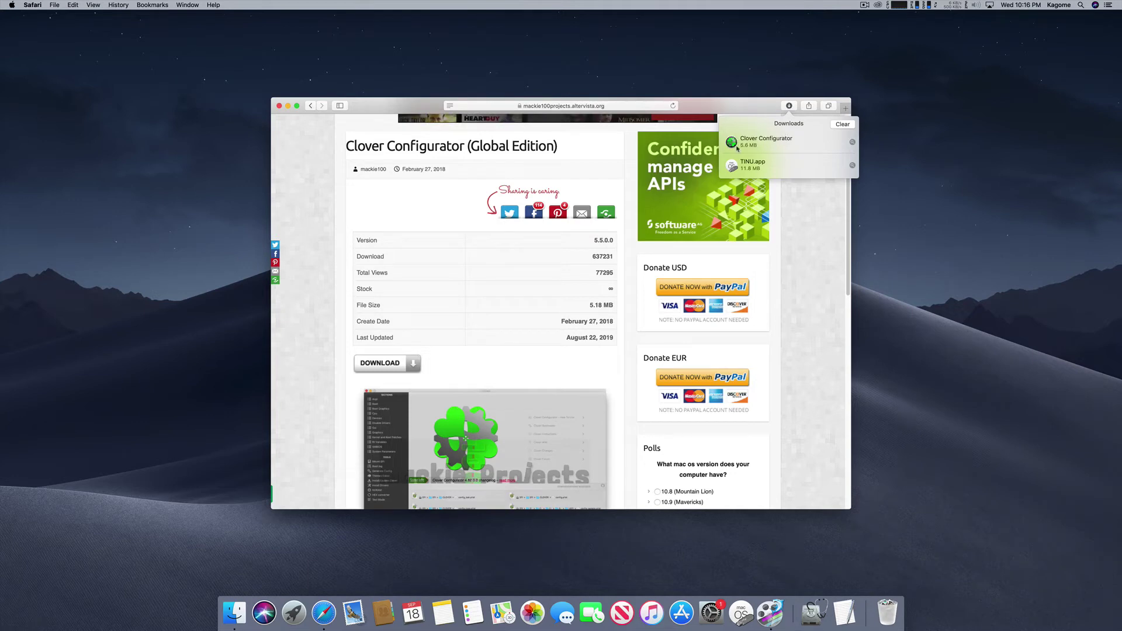
{"action": "left_click", "coordinate": [736, 142]}
{"action": "double_click", "coordinate": [750, 144]}
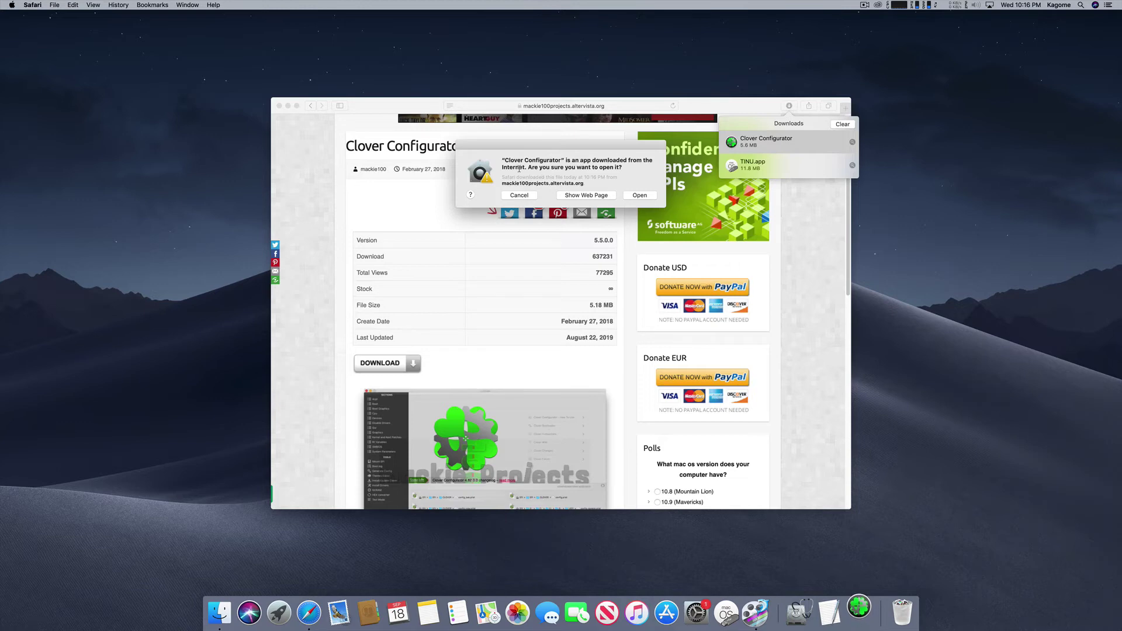
{"action": "left_click", "coordinate": [638, 194]}
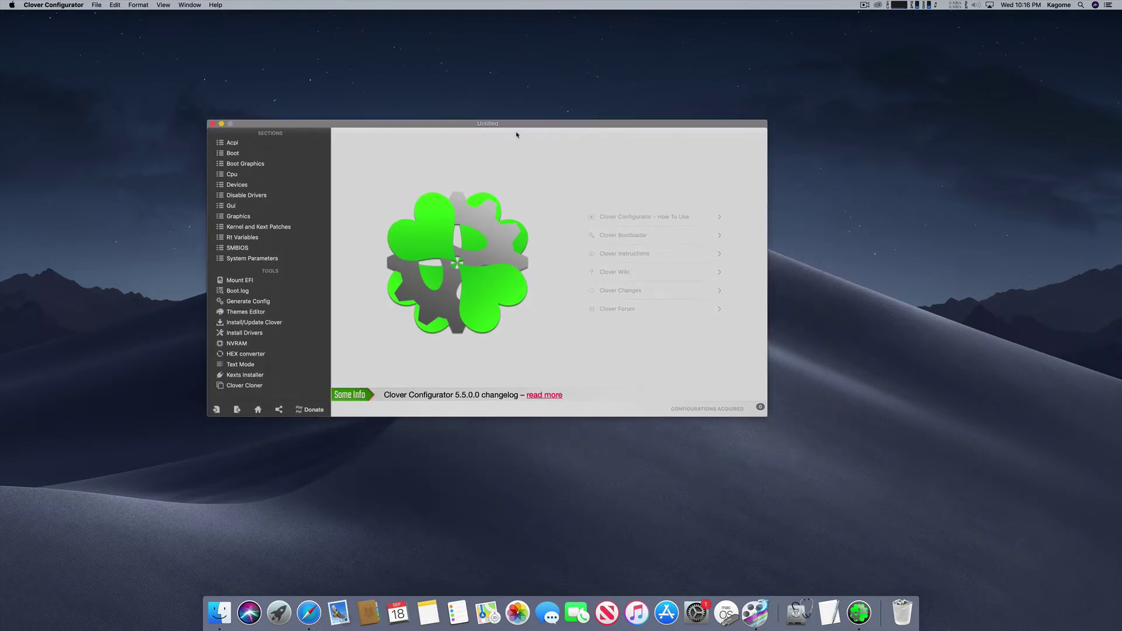
Step: Dismiss the Updates Available notification with the Turn On Auto Update option, and reposition the Clover Configurator window
{"action": "left_click_drag", "start_coordinate": [505, 123], "coordinate": [509, 127]}
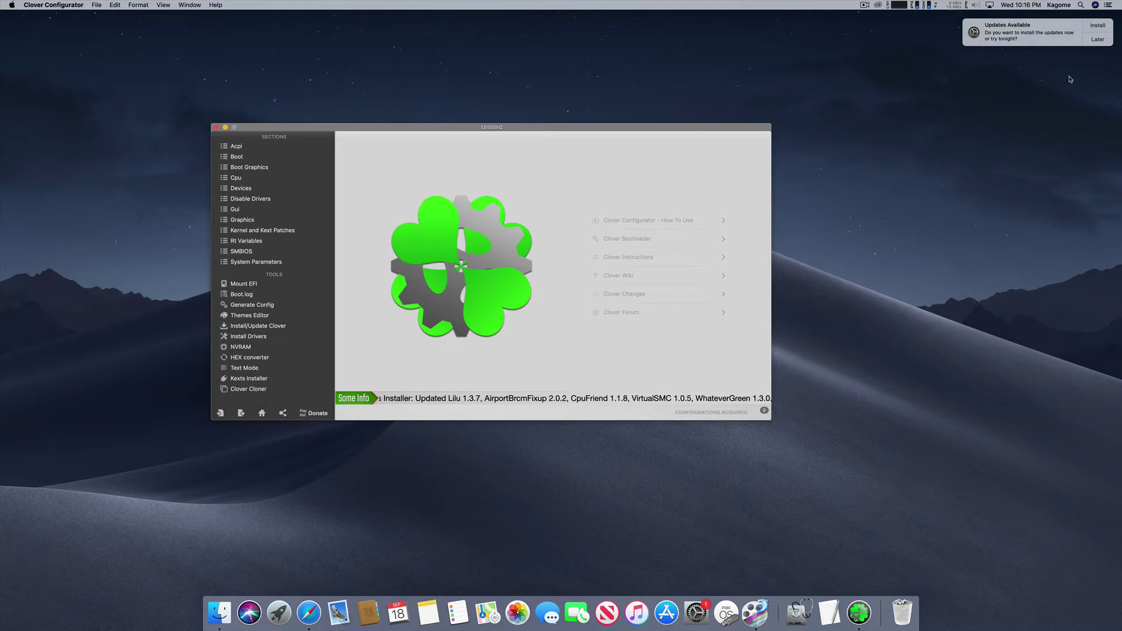
{"action": "left_click", "coordinate": [1099, 40]}
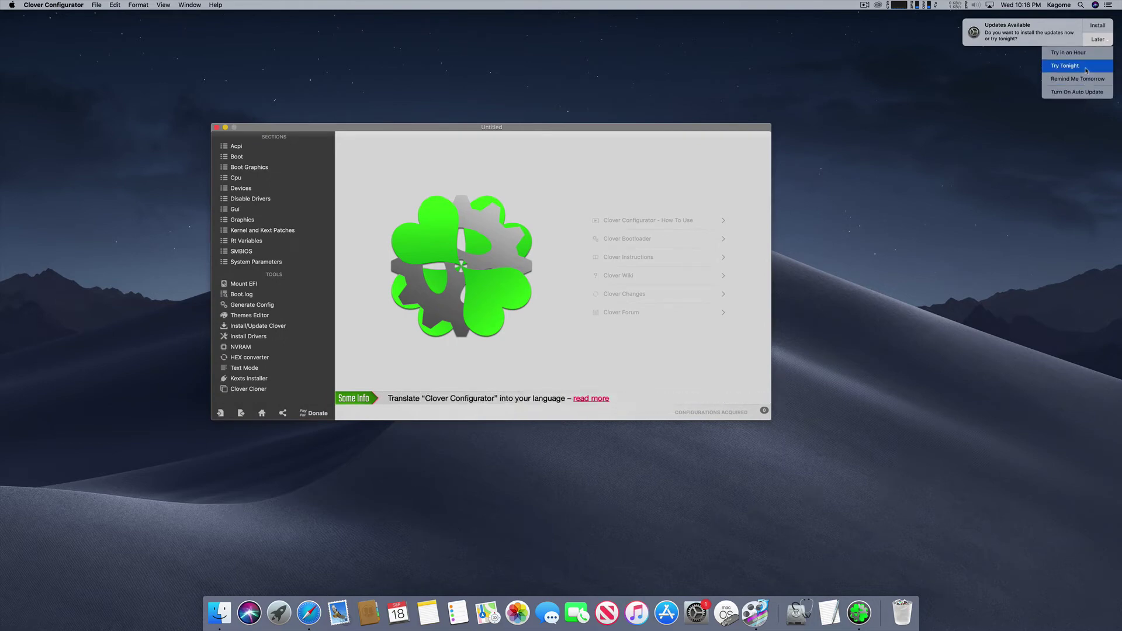
{"action": "left_click", "coordinate": [1085, 92]}
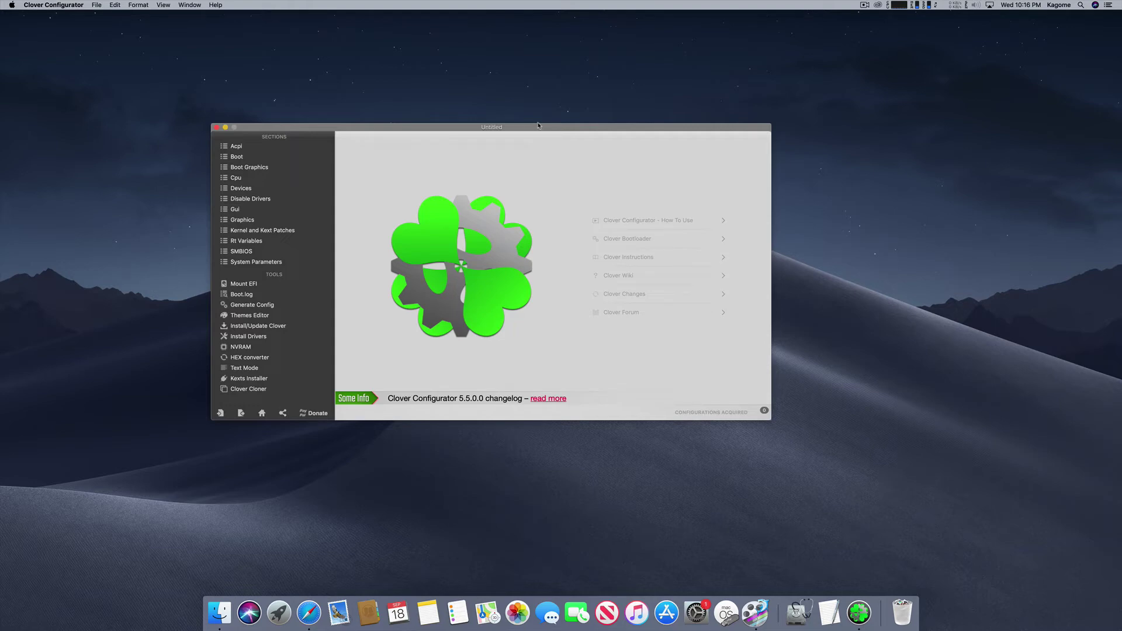
{"action": "left_click_drag", "start_coordinate": [454, 190], "coordinate": [443, 198]}
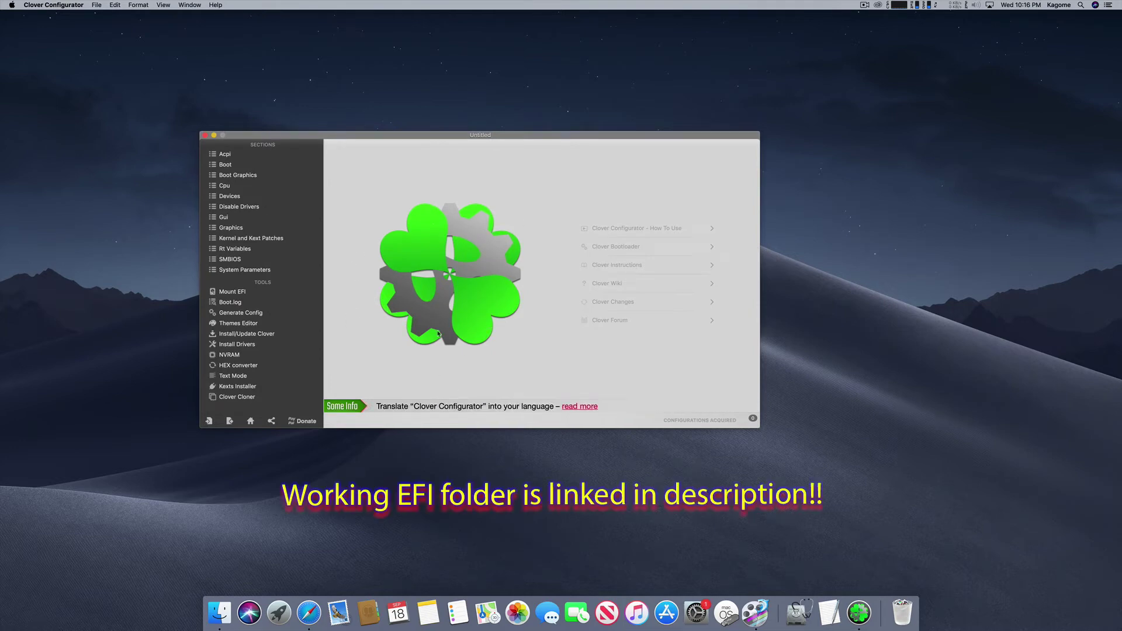
{"action": "left_click_drag", "start_coordinate": [359, 137], "coordinate": [384, 113]}
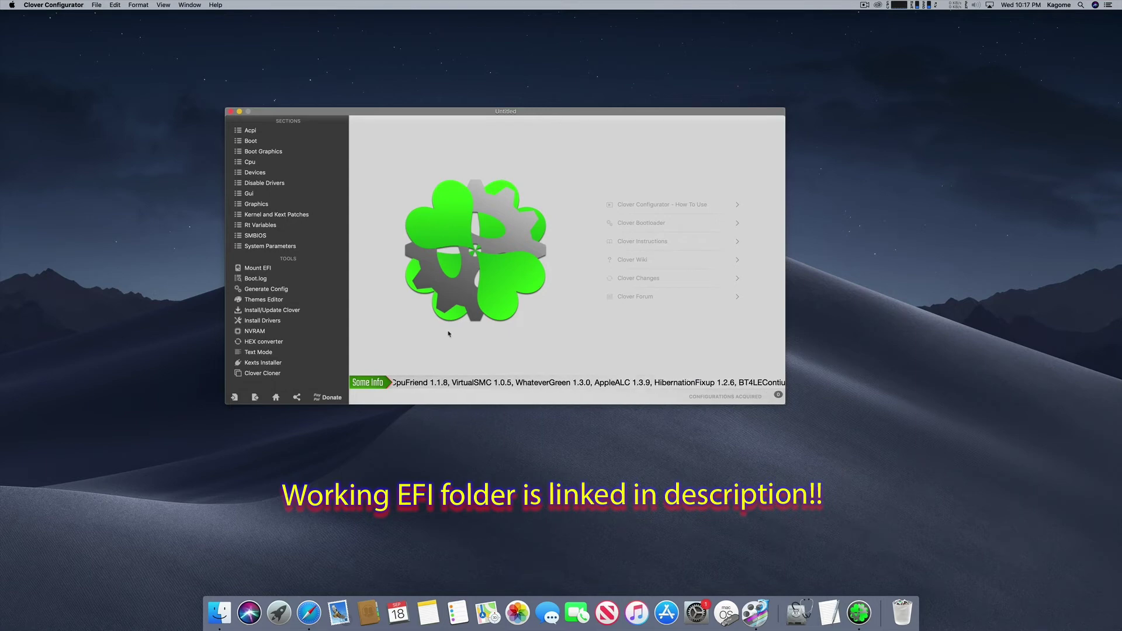
Step: Mount the EFI partition of the Install macOS Mojave drive (Kingston DataTraveler 3.0), authorizing it with the account password
{"action": "left_click", "coordinate": [248, 272]}
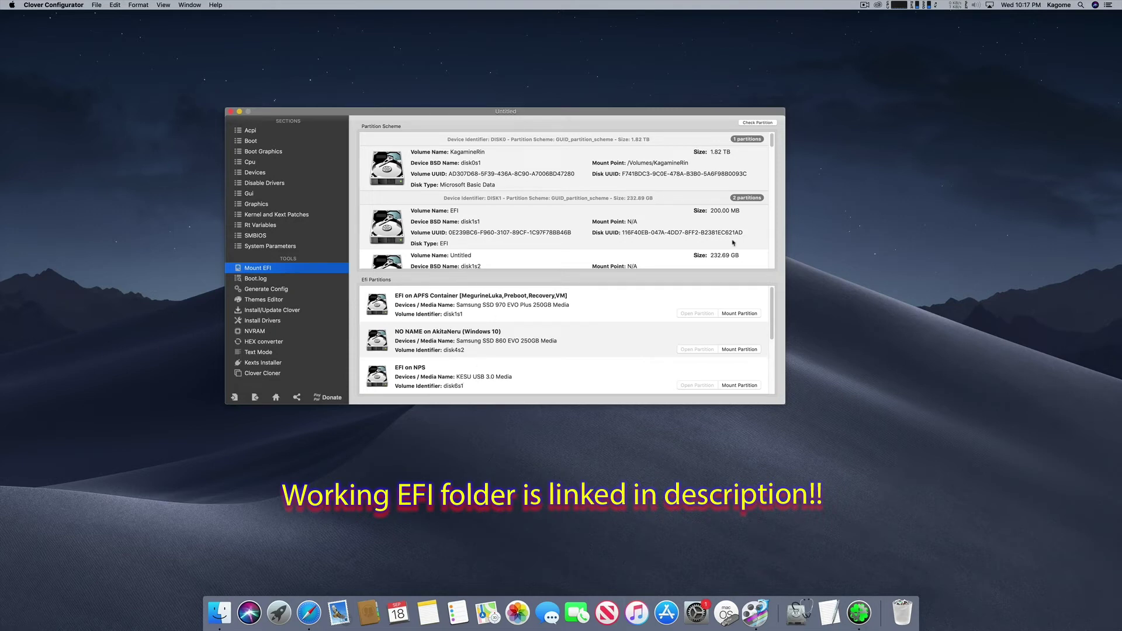
{"action": "left_click_drag", "start_coordinate": [772, 303], "coordinate": [776, 358]}
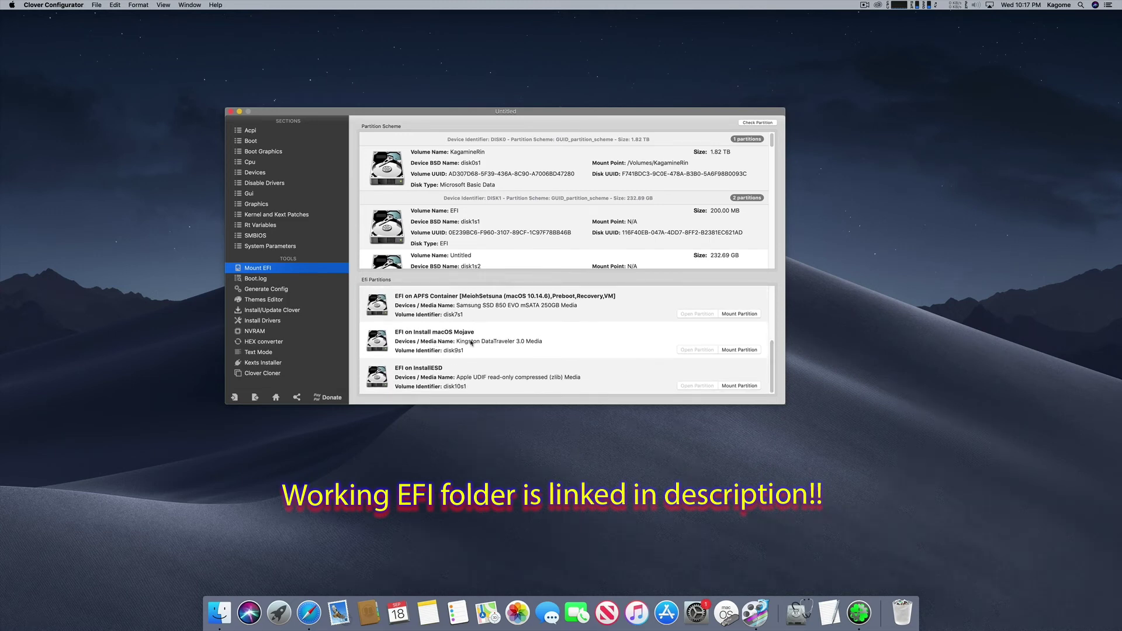
{"action": "left_click", "coordinate": [741, 350]}
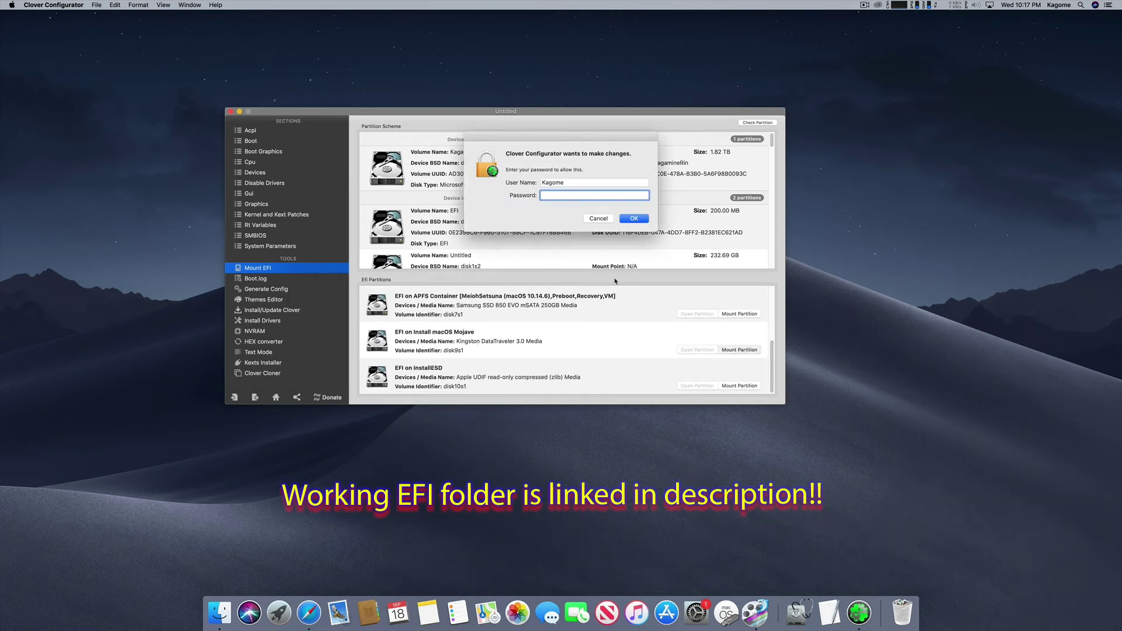
{"action": "type", "text": "•••••••"}
{"action": "key", "text": "Return"}
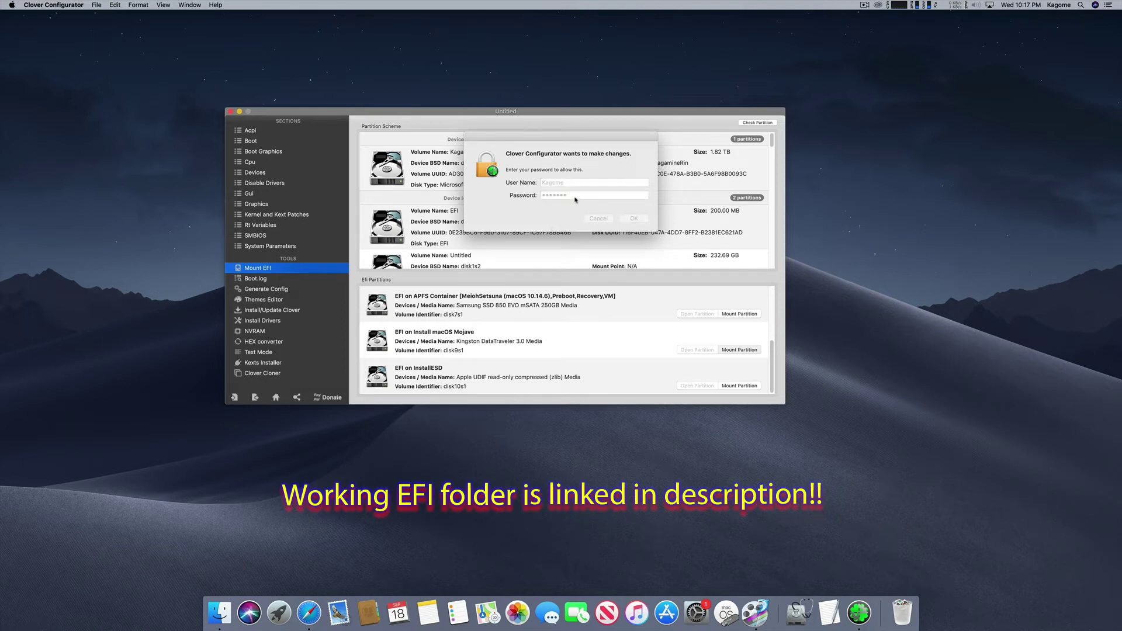
{"action": "type", "text": "•••••••••"}
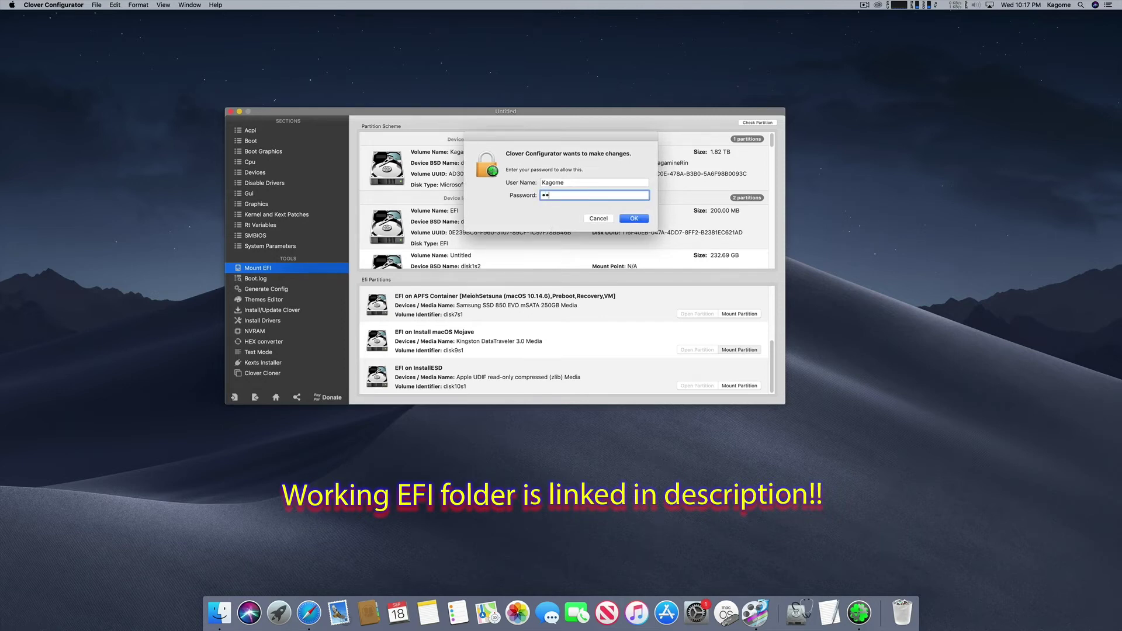
{"action": "key", "text": "Return"}
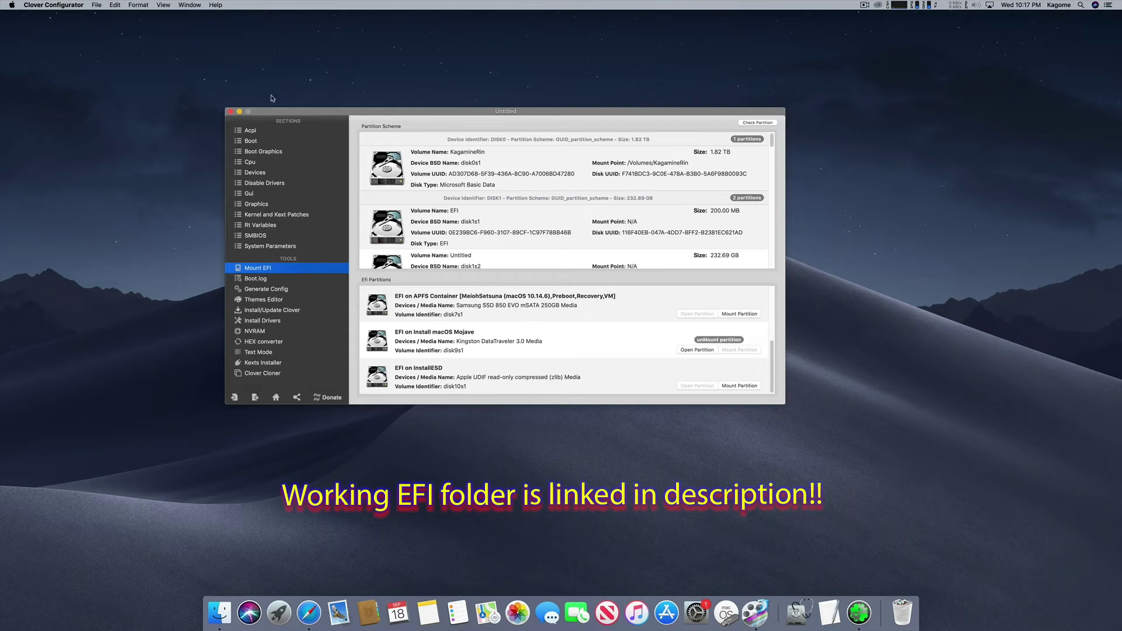
Step: Check the contents of the mounted EFI volume in Finder, close it and return to Clover Configurator
{"action": "left_click_drag", "start_coordinate": [284, 111], "coordinate": [245, 94]}
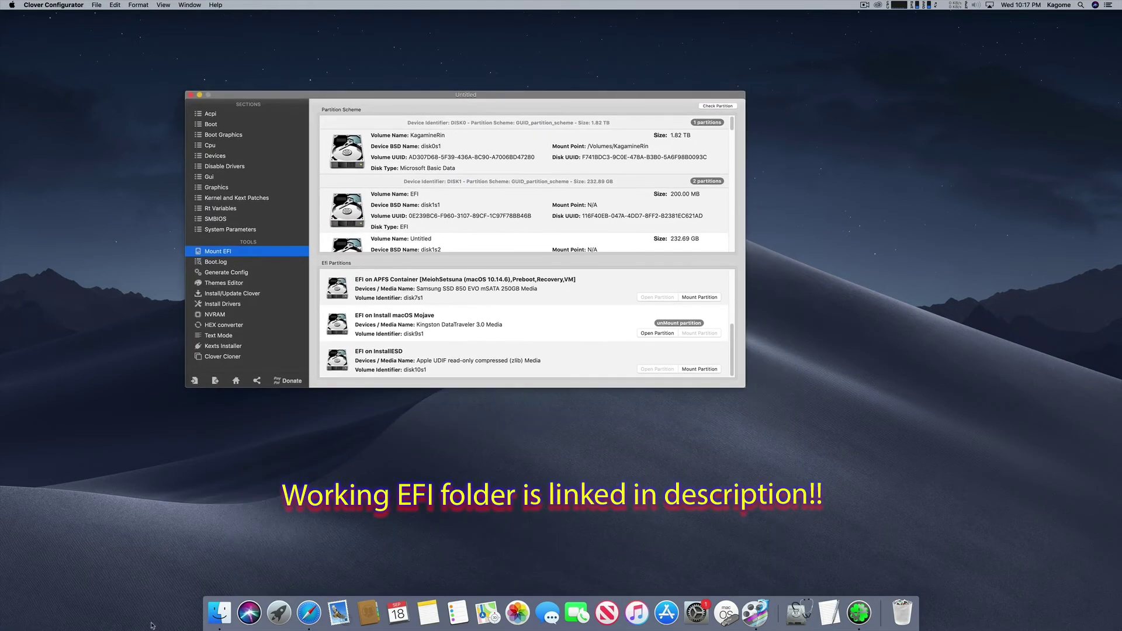
{"action": "left_click", "coordinate": [220, 612]}
{"action": "left_click", "coordinate": [286, 296]}
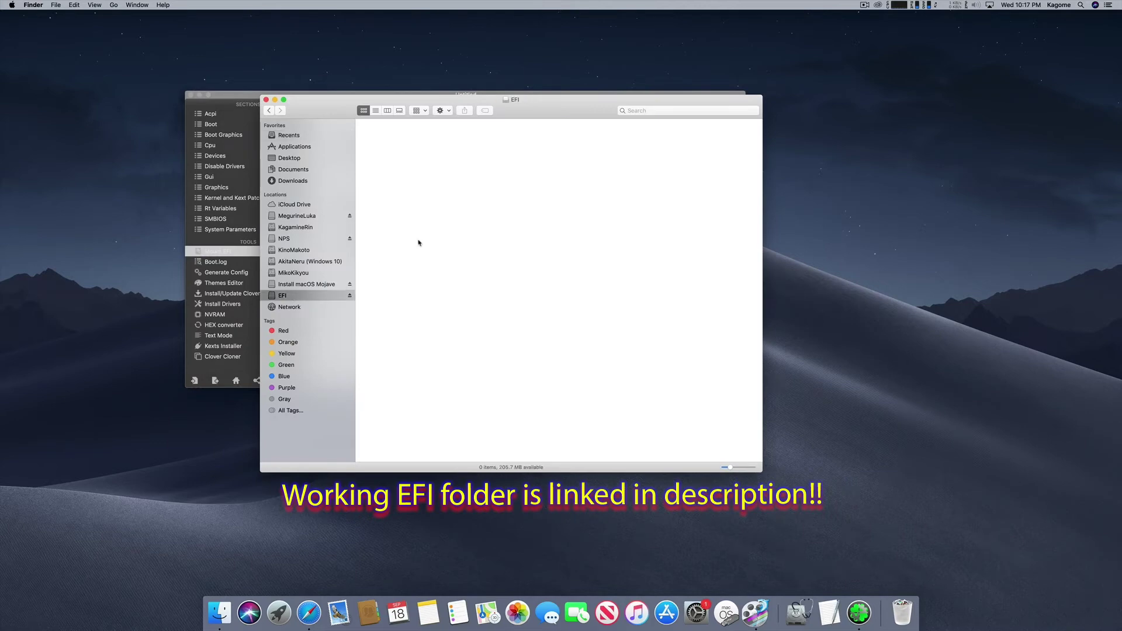
{"action": "left_click", "coordinate": [266, 100]}
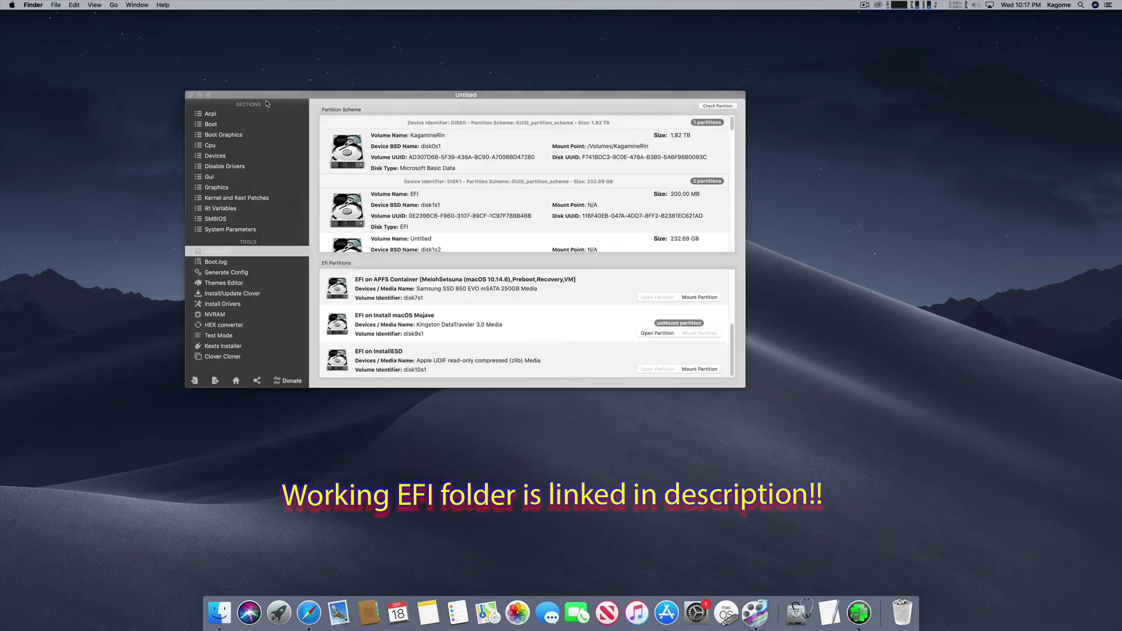
{"action": "left_click", "coordinate": [464, 107]}
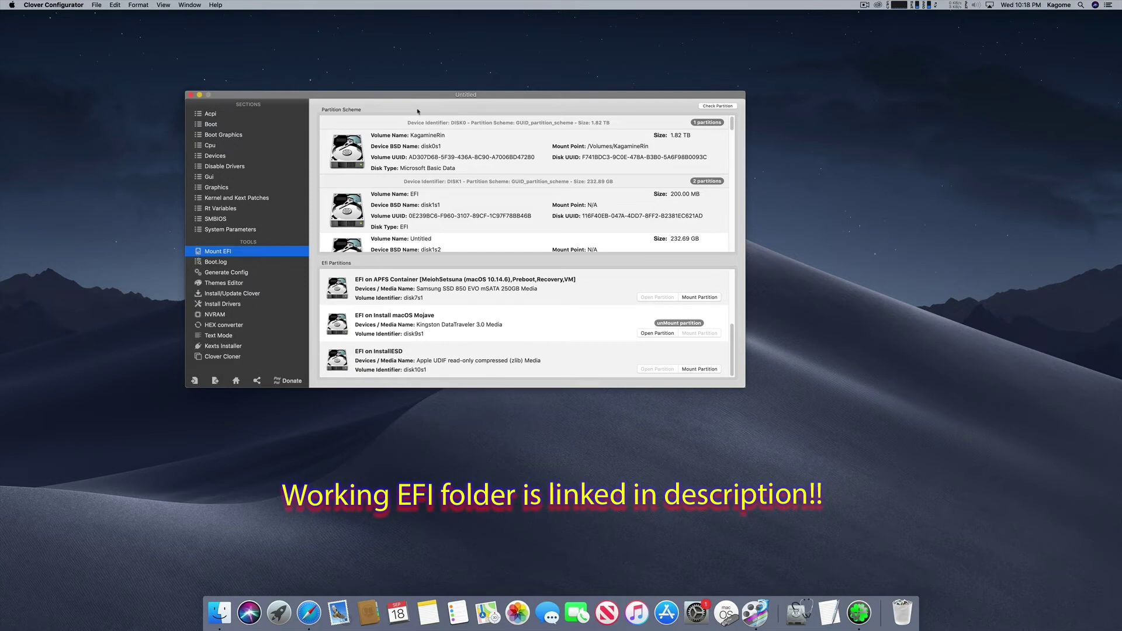
{"action": "left_click_drag", "start_coordinate": [447, 101], "coordinate": [467, 121]}
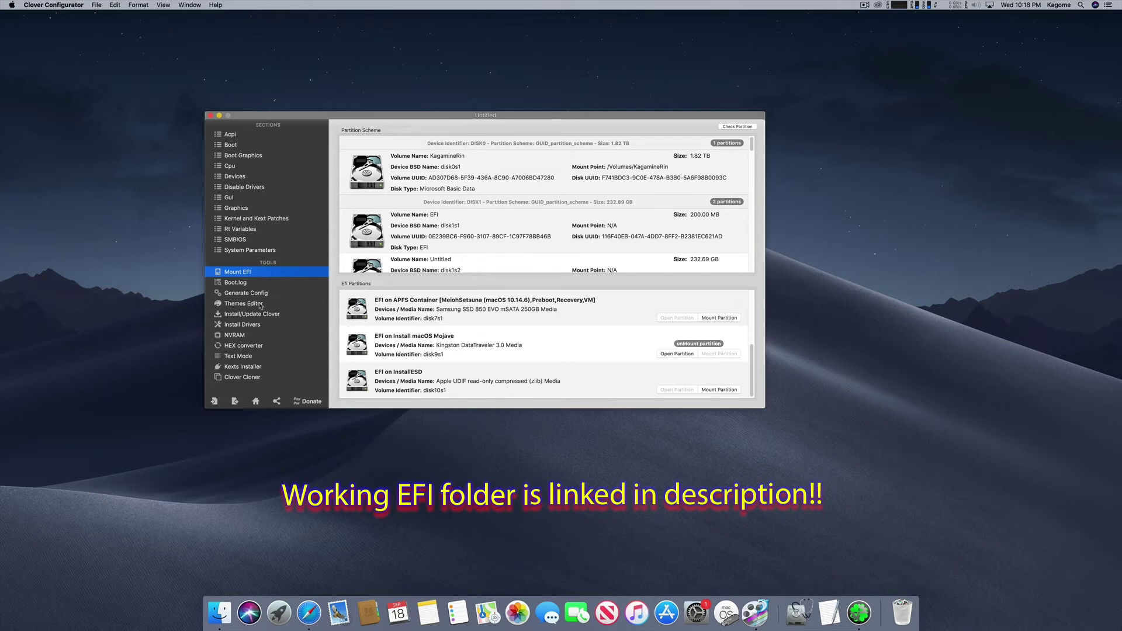
Step: Open the Install/Update Clover section, and check this Mac's system overview in About This Mac
{"action": "left_click", "coordinate": [273, 316]}
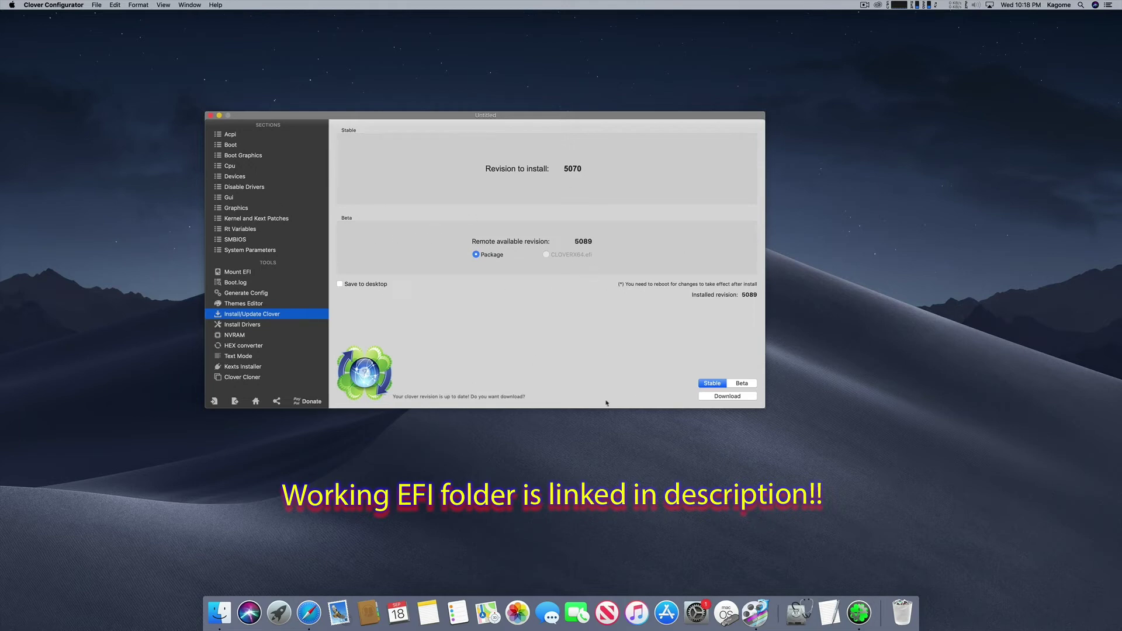
{"action": "left_click", "coordinate": [12, 5]}
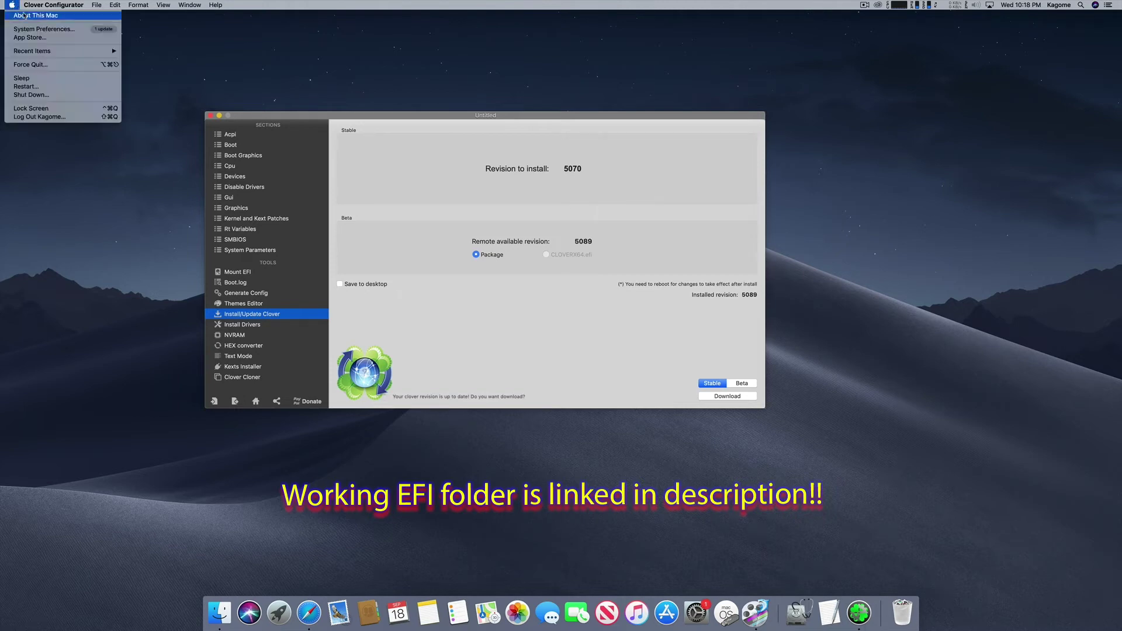
{"action": "left_click", "coordinate": [25, 16]}
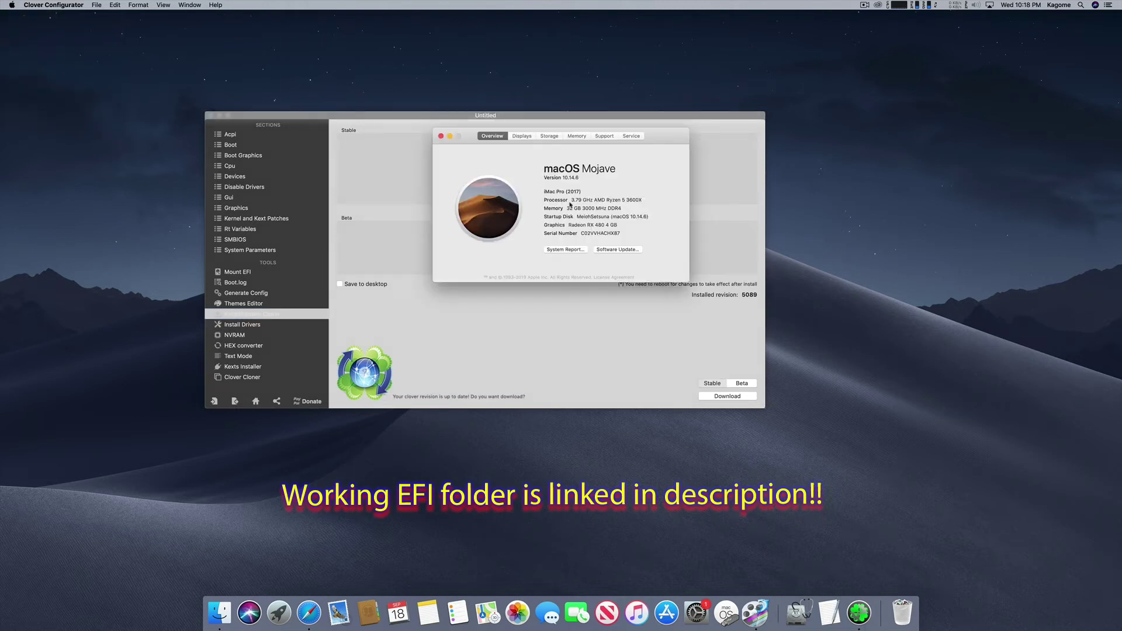
{"action": "left_click", "coordinate": [441, 135]}
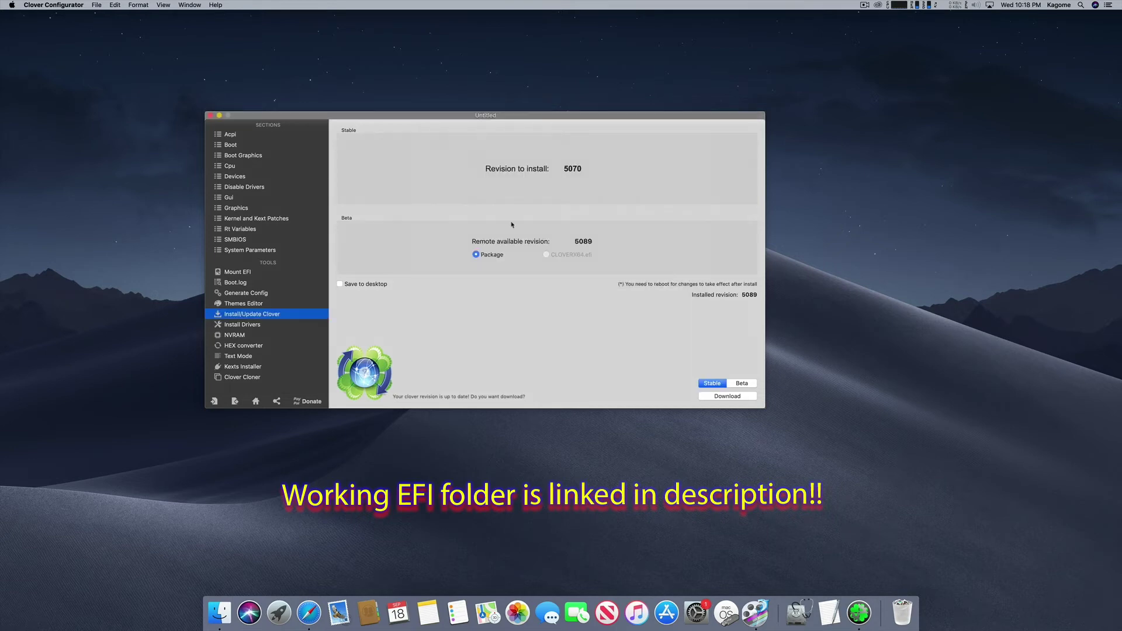
Step: Download the beta Clover package, revision 5089, with saving to the desktop enabled
{"action": "left_click", "coordinate": [359, 286]}
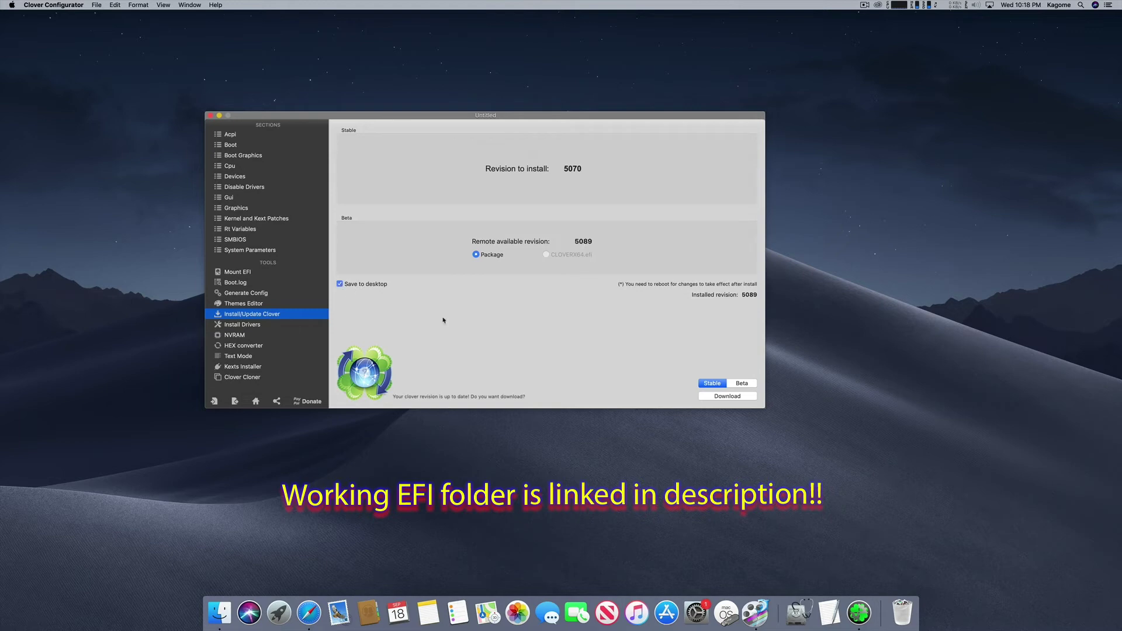
{"action": "left_click", "coordinate": [741, 385]}
{"action": "left_click", "coordinate": [728, 397]}
{"action": "left_click", "coordinate": [727, 397]}
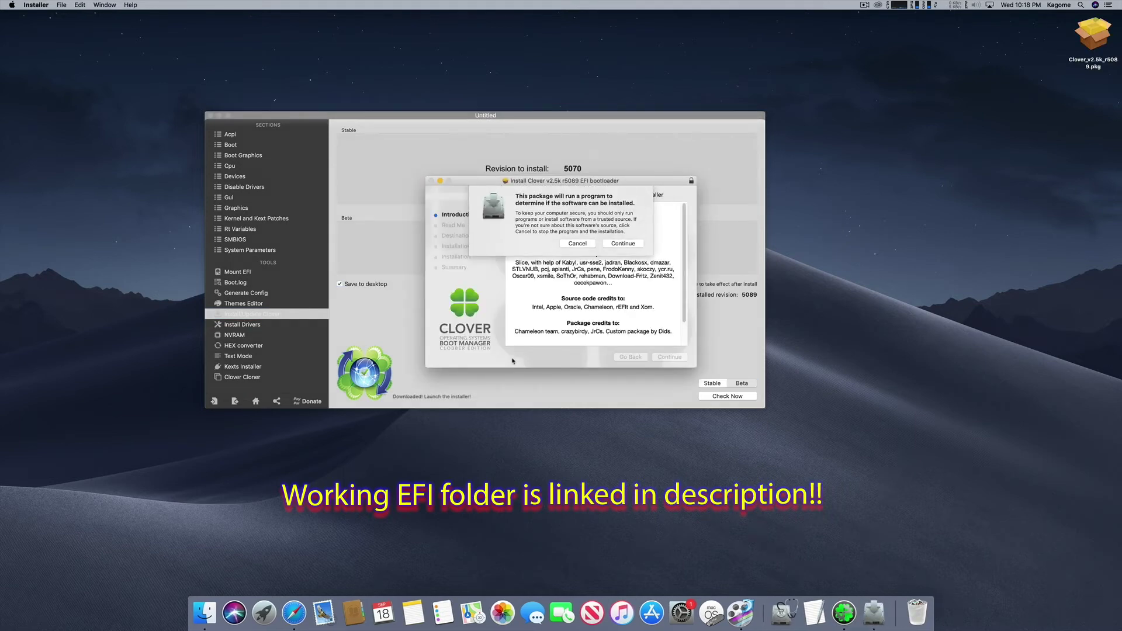
Step: Allow the Clover installer's check, proceed past its introduction pages and choose Install macOS Mojave as the destination disk
{"action": "left_click", "coordinate": [625, 245]}
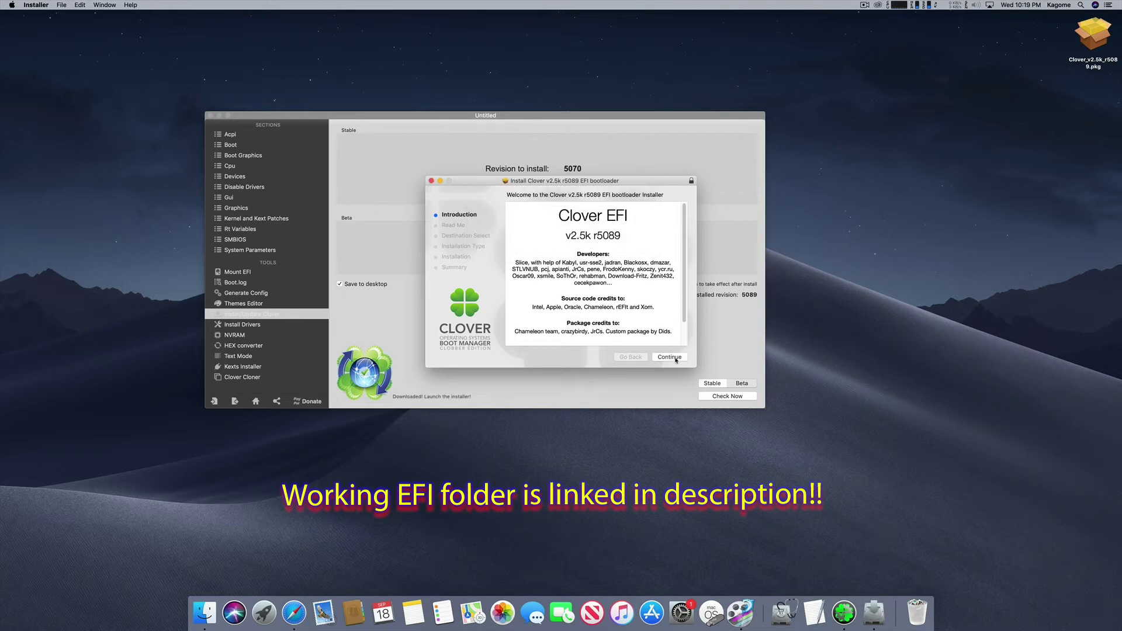
{"action": "left_click", "coordinate": [677, 359]}
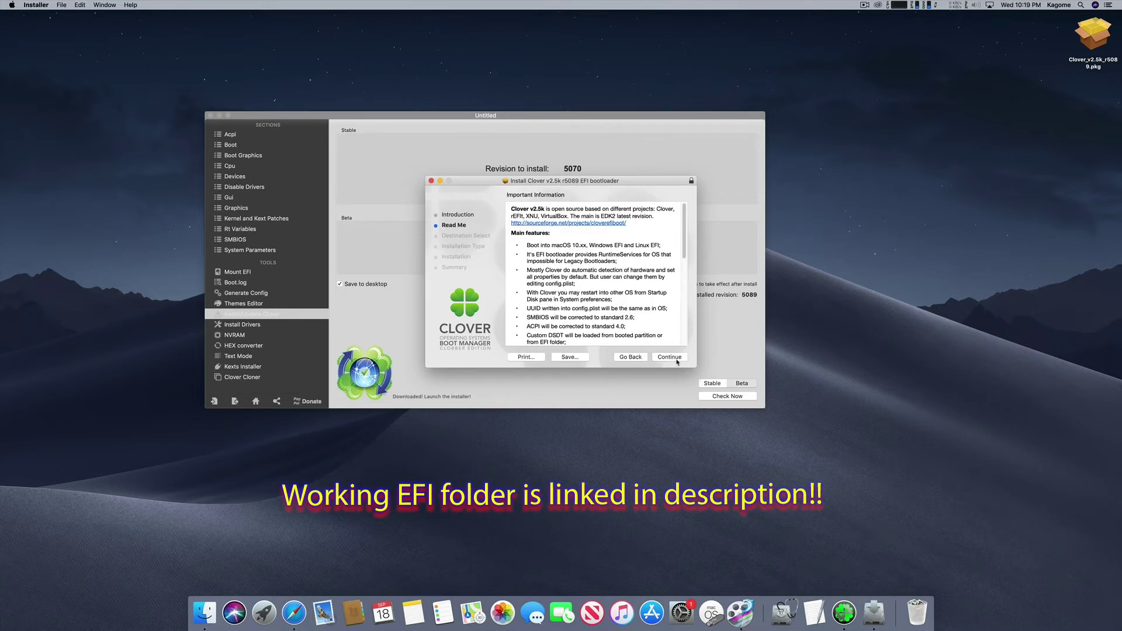
{"action": "left_click", "coordinate": [677, 361]}
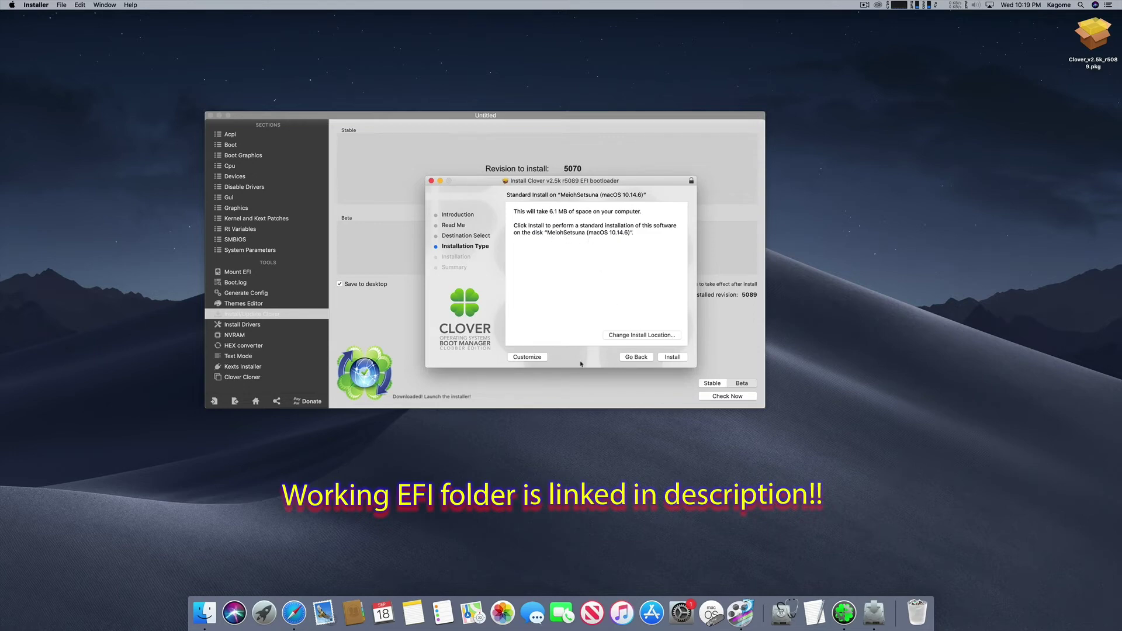
{"action": "left_click", "coordinate": [615, 338]}
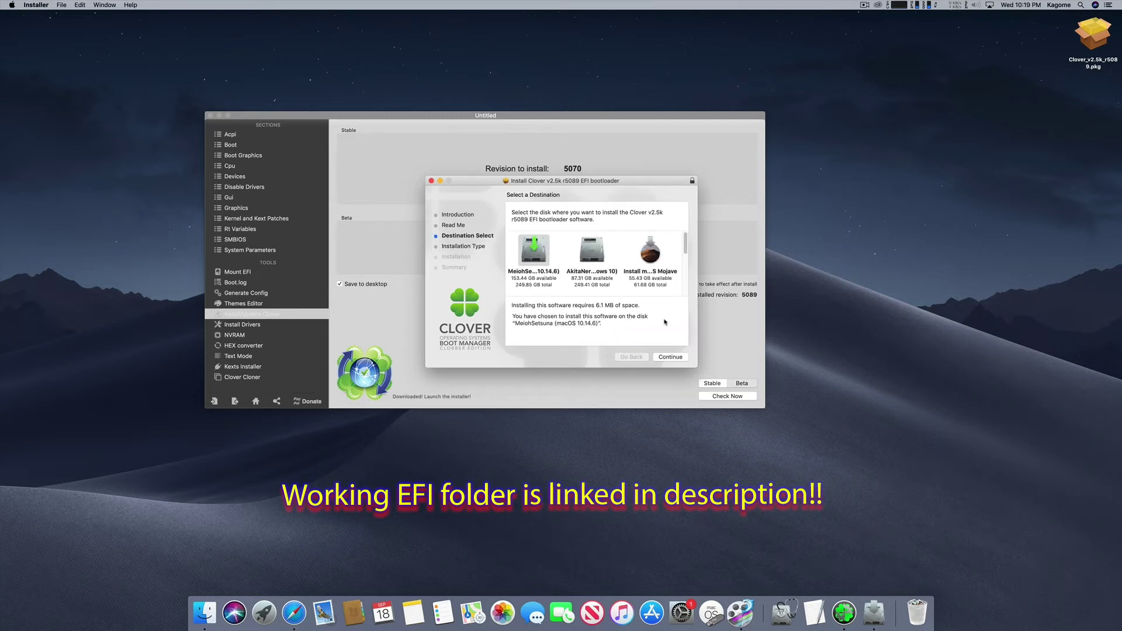
{"action": "left_click", "coordinate": [652, 253]}
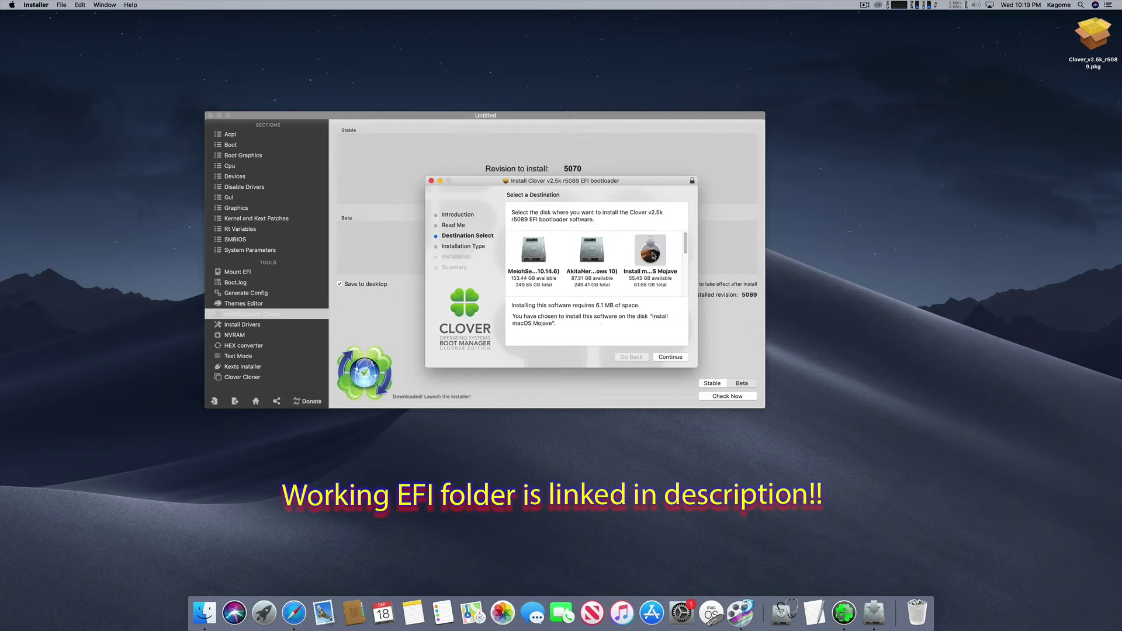
{"action": "left_click", "coordinate": [671, 358]}
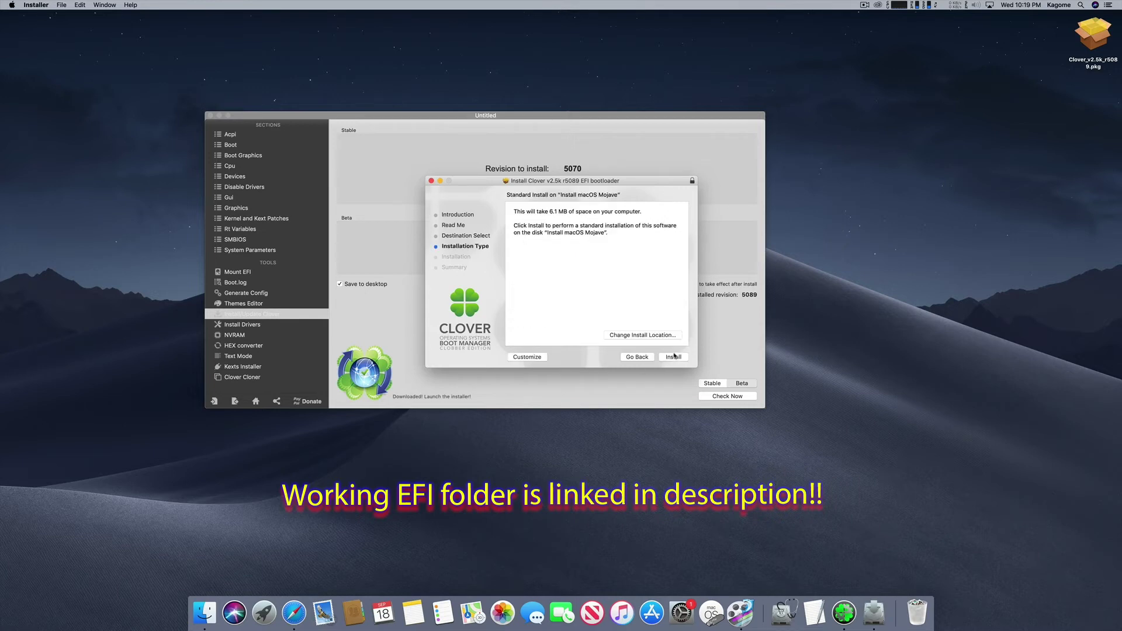
Step: Customize the Clover installation by adding SMCHelper from the recommended UEFI drivers
{"action": "left_click", "coordinate": [532, 358]}
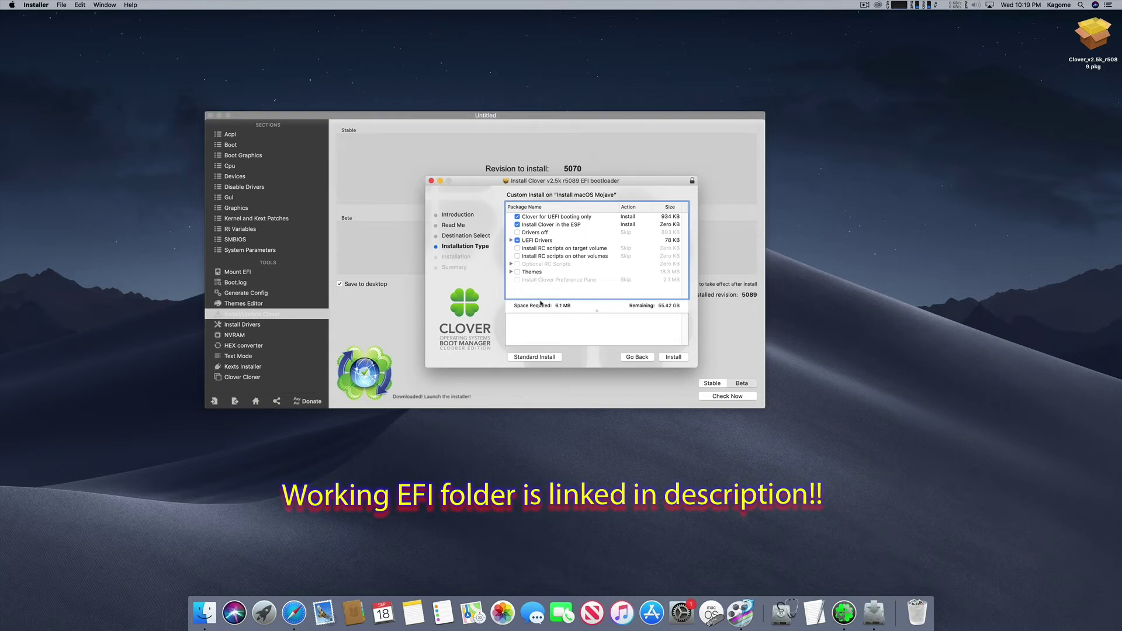
{"action": "left_click", "coordinate": [511, 240]}
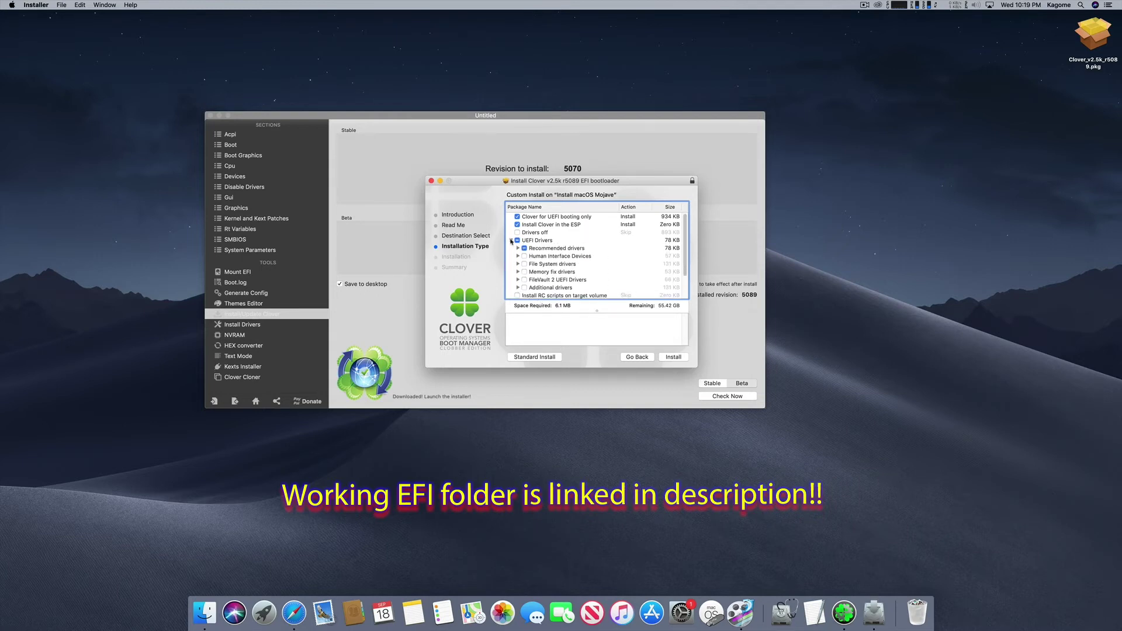
{"action": "left_click", "coordinate": [518, 248]}
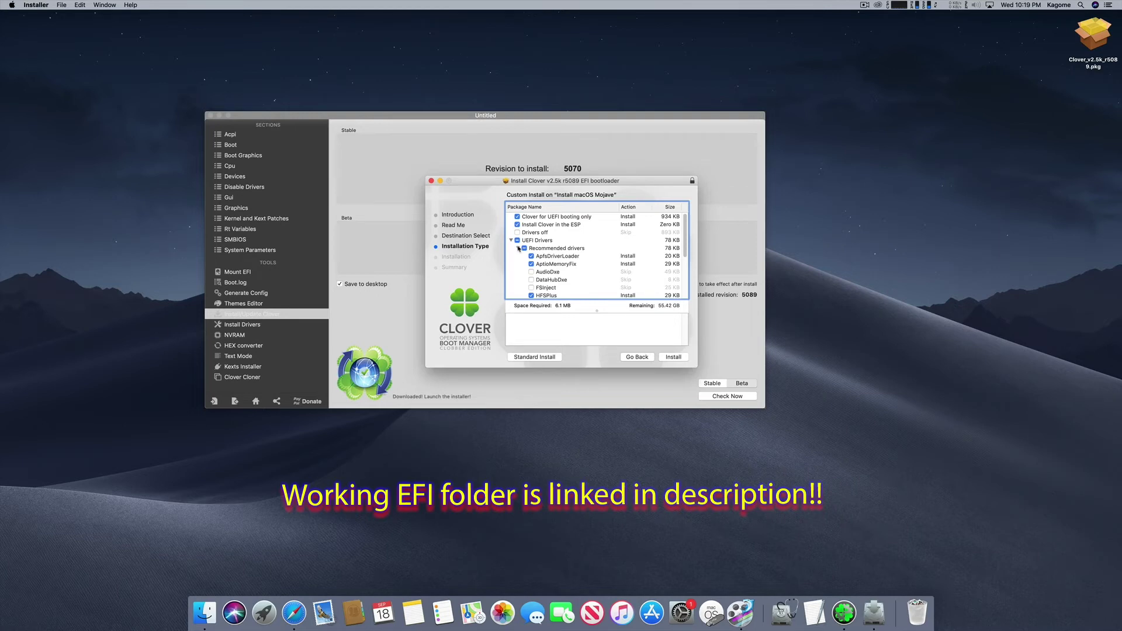
{"action": "left_click_drag", "start_coordinate": [686, 233], "coordinate": [688, 247]}
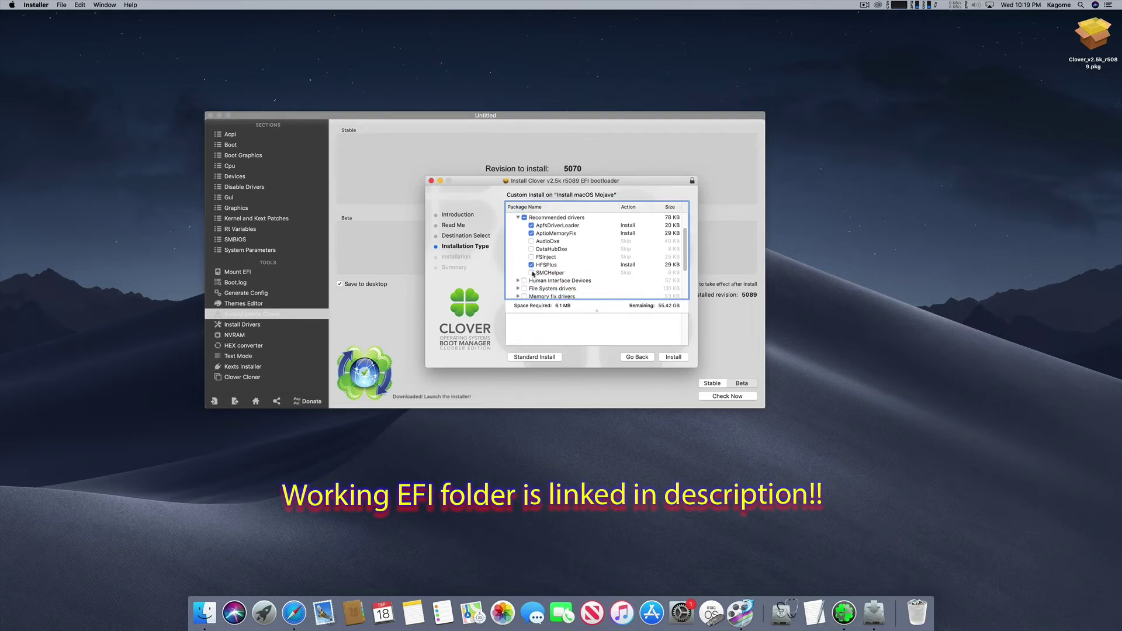
{"action": "left_click", "coordinate": [532, 273]}
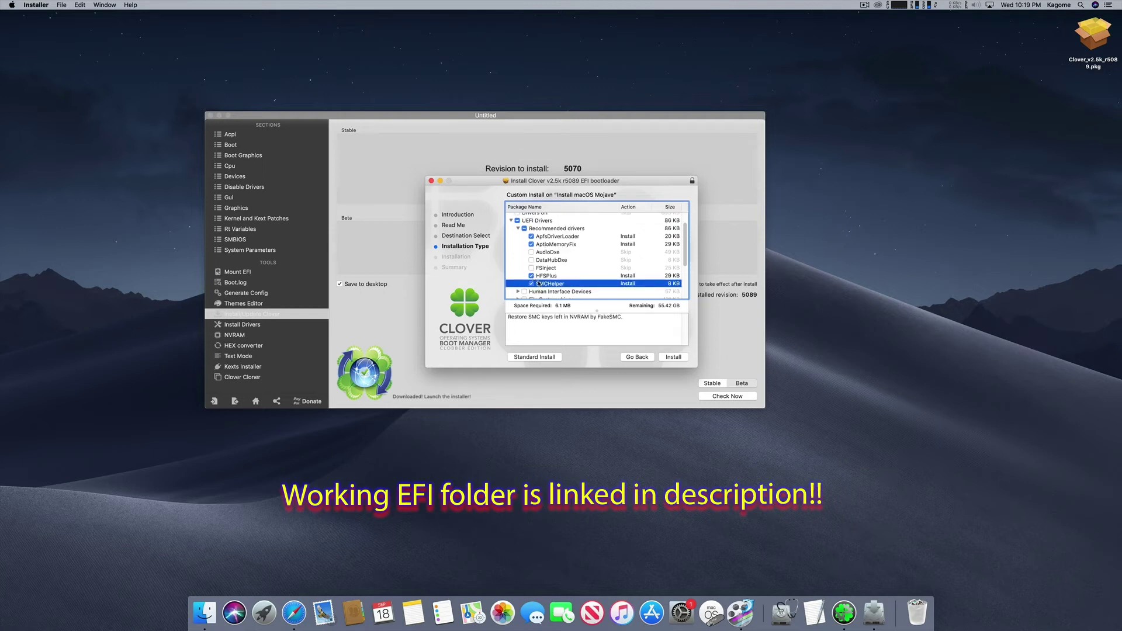
Step: Install Clover with the customized packages, authorizing it with the account password, and close the installer when it finishes
{"action": "mouse_move", "coordinate": [689, 247]}
{"action": "left_mouse_down"}
{"action": "mouse_move", "coordinate": [685, 283]}
{"action": "mouse_move", "coordinate": [678, 232]}
{"action": "left_mouse_up"}
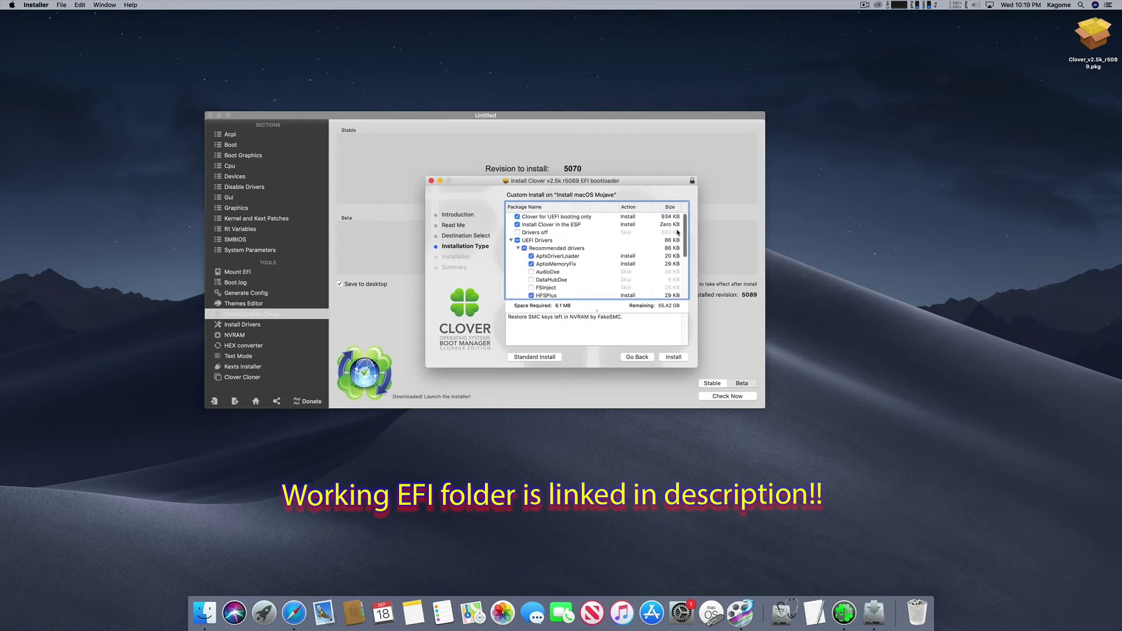
{"action": "left_click", "coordinate": [674, 357]}
{"action": "type", "text": "*********"}
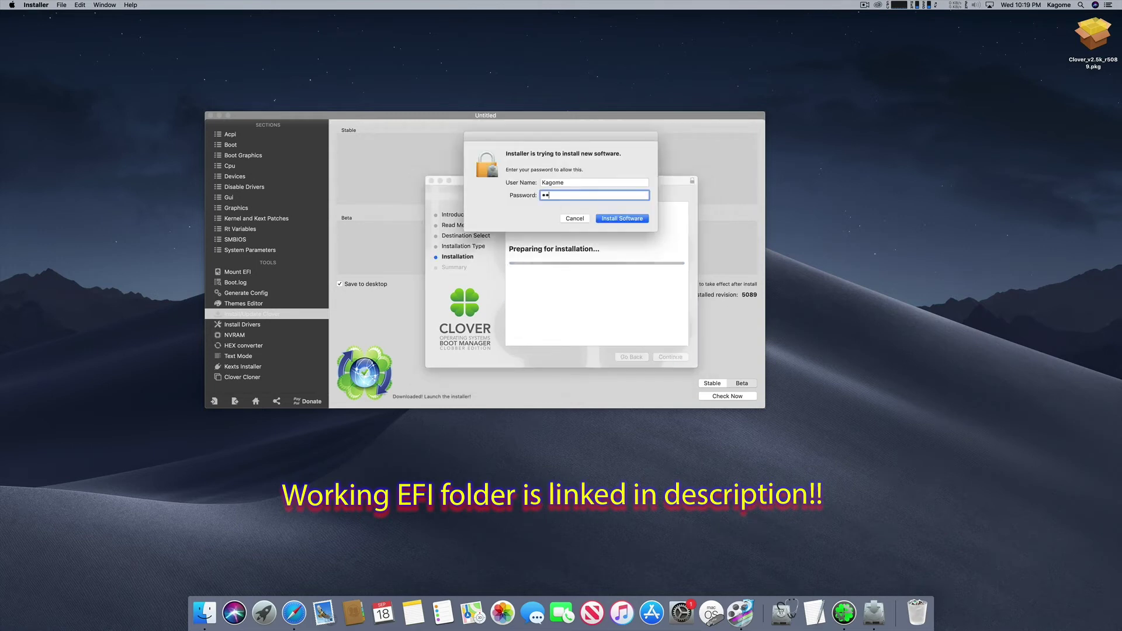
{"action": "key", "text": "Return"}
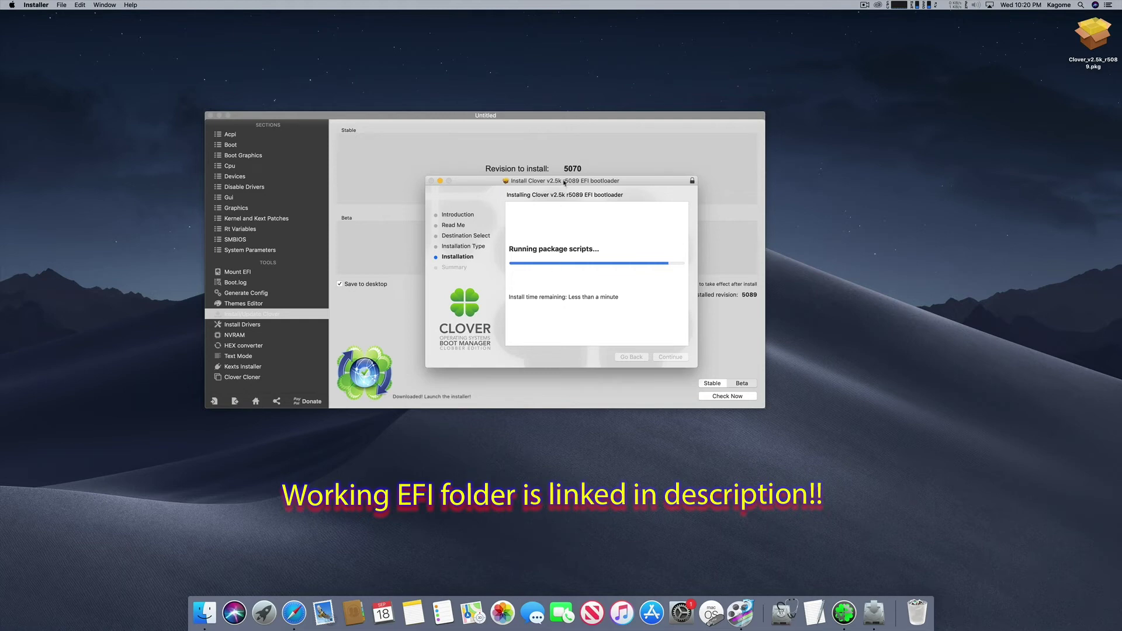
{"action": "left_click_drag", "start_coordinate": [565, 182], "coordinate": [556, 184]}
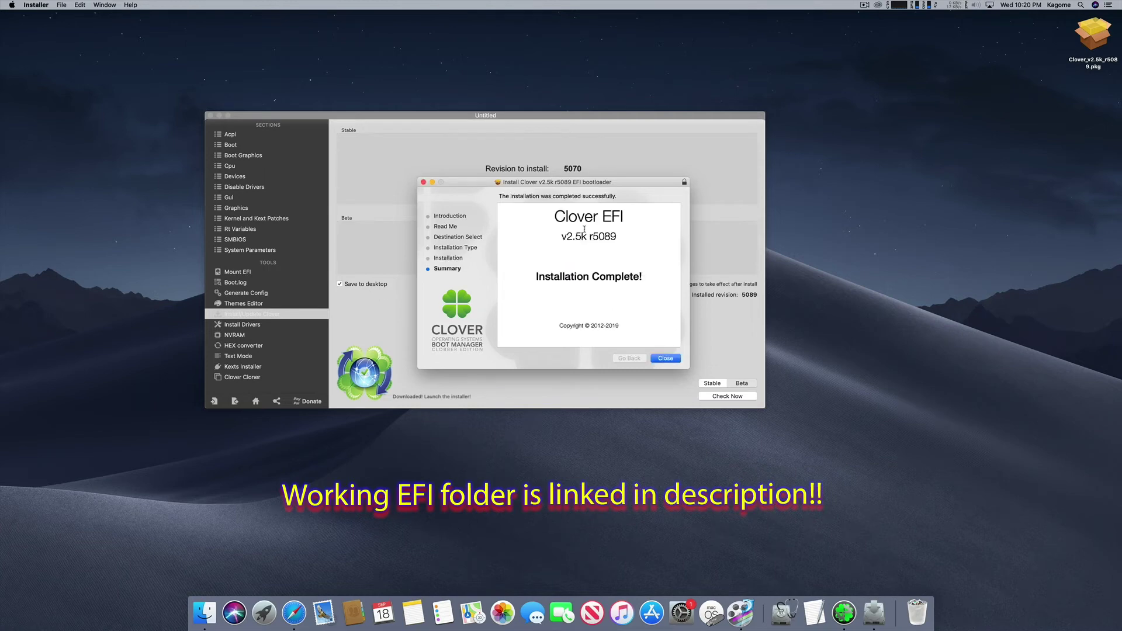
{"action": "left_click", "coordinate": [661, 358]}
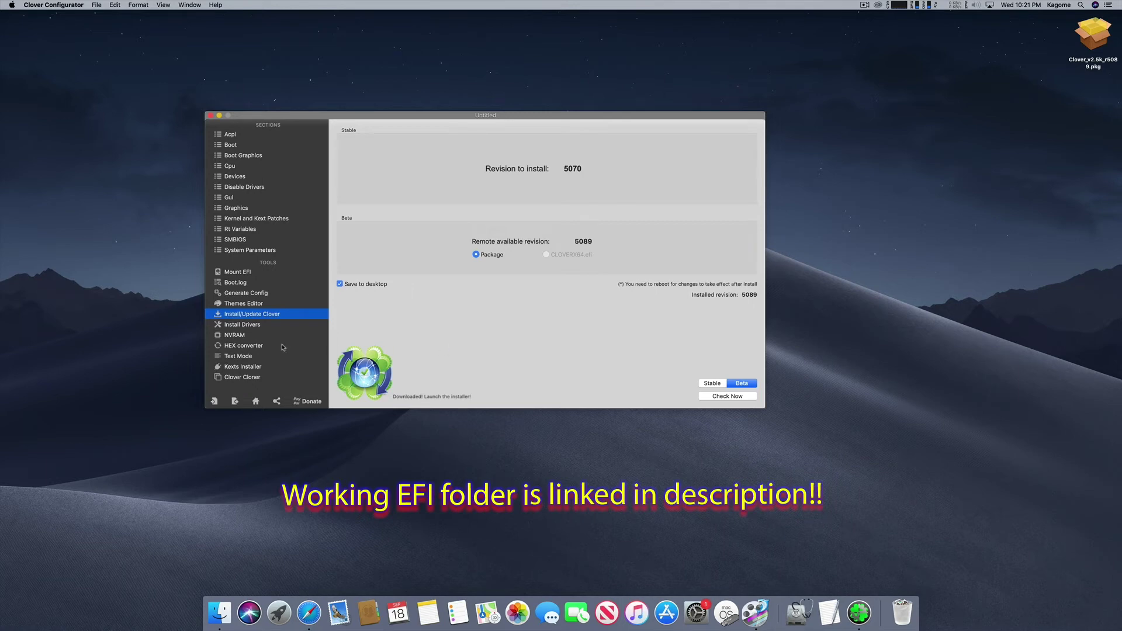
Step: Open the Kexts Installer and select the Lilu, WhateverGreen, AppleALC and FakeSMC kexts
{"action": "left_click", "coordinate": [242, 368]}
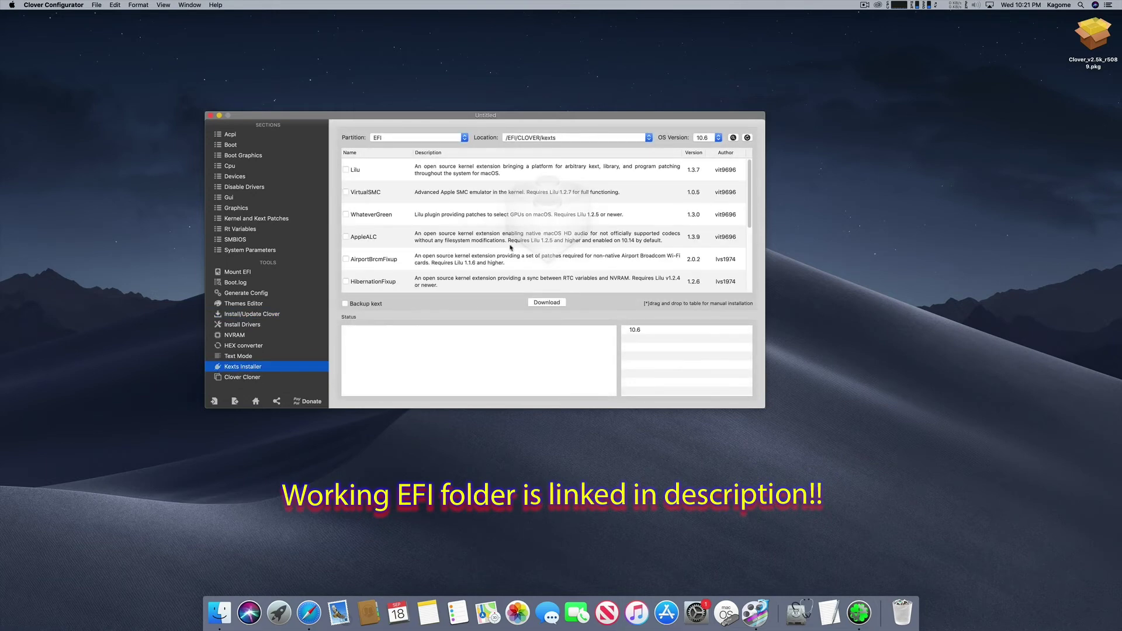
{"action": "left_click", "coordinate": [346, 170]}
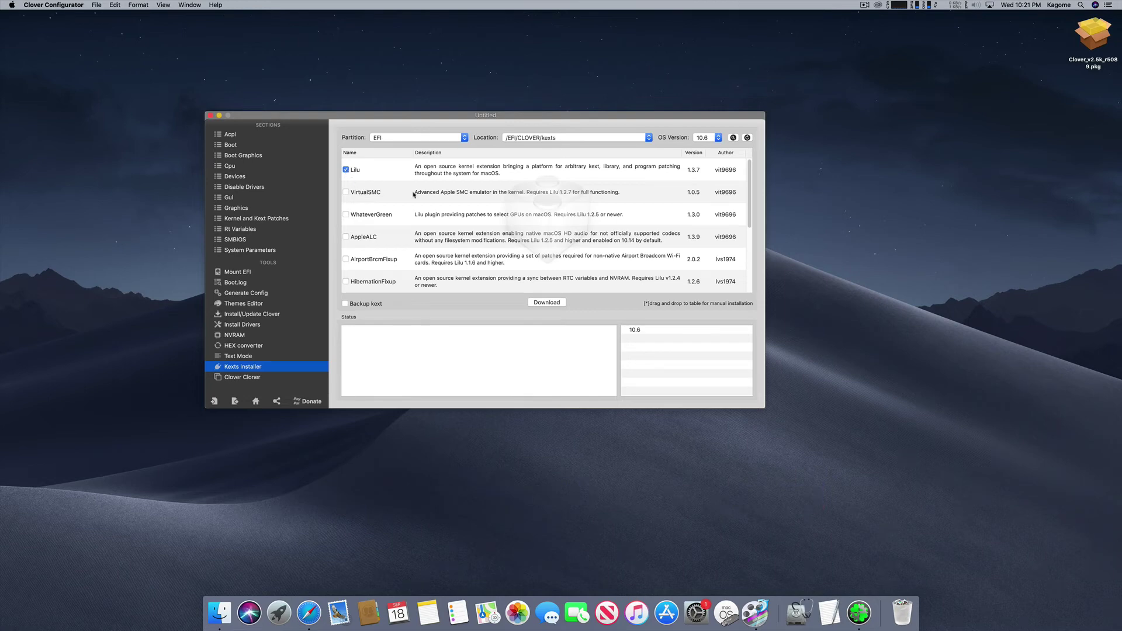
{"action": "left_click", "coordinate": [346, 214]}
{"action": "left_click", "coordinate": [346, 237]}
{"action": "scroll", "coordinate": [753, 228], "scroll_direction": "down", "scroll_amount": 5}
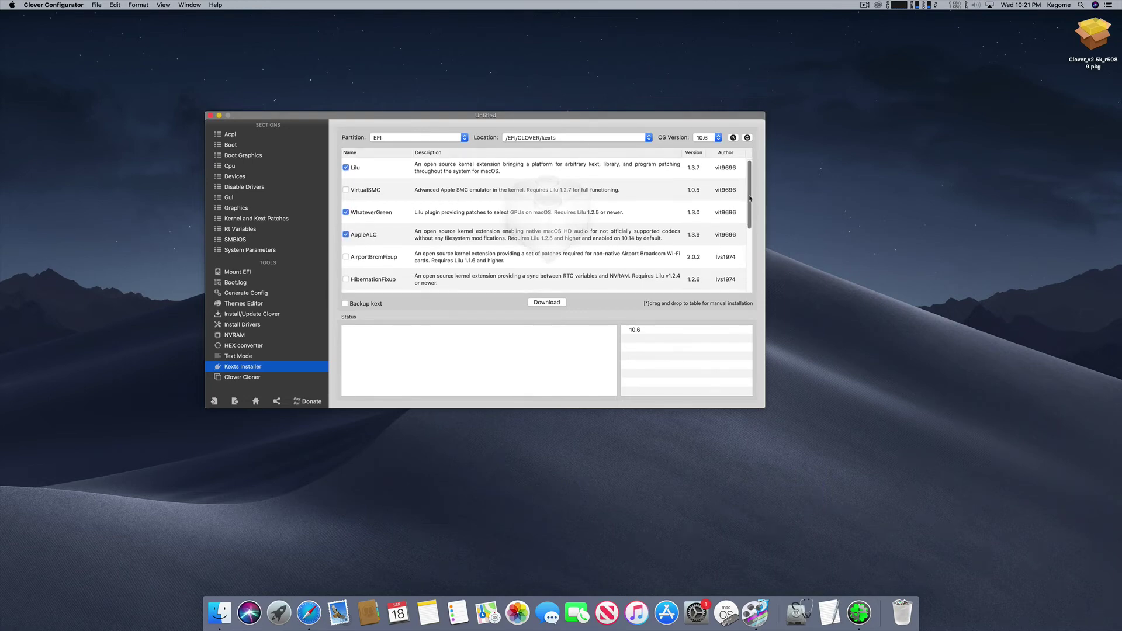
{"action": "scroll", "coordinate": [753, 228], "scroll_direction": "down", "scroll_amount": 5}
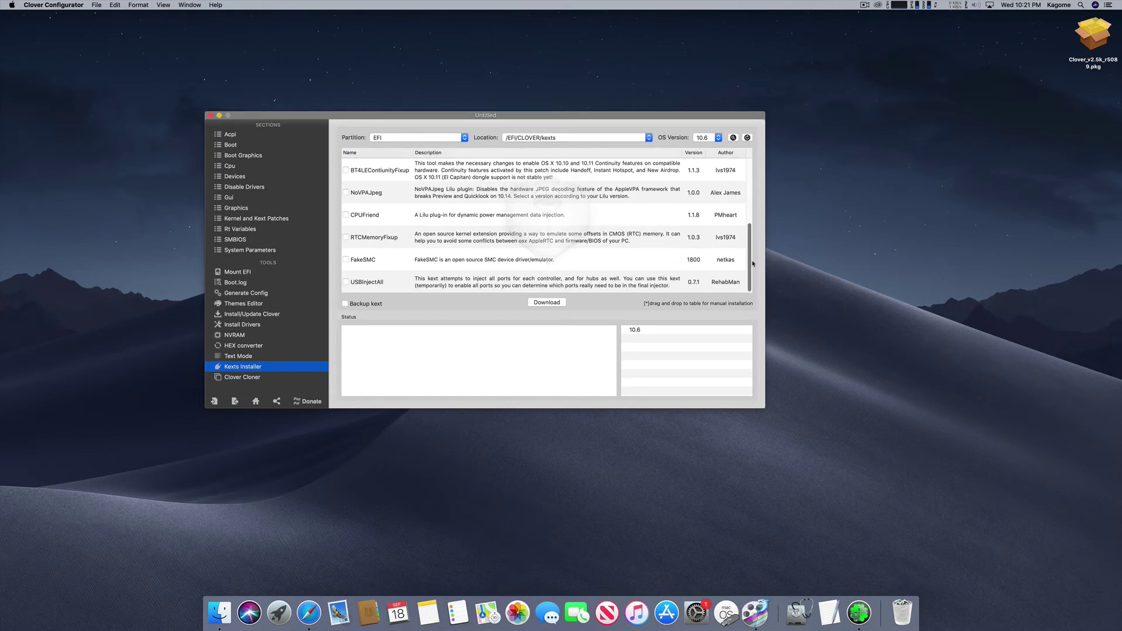
{"action": "left_click", "coordinate": [346, 260]}
{"action": "scroll", "coordinate": [750, 279], "scroll_direction": "up", "scroll_amount": 1}
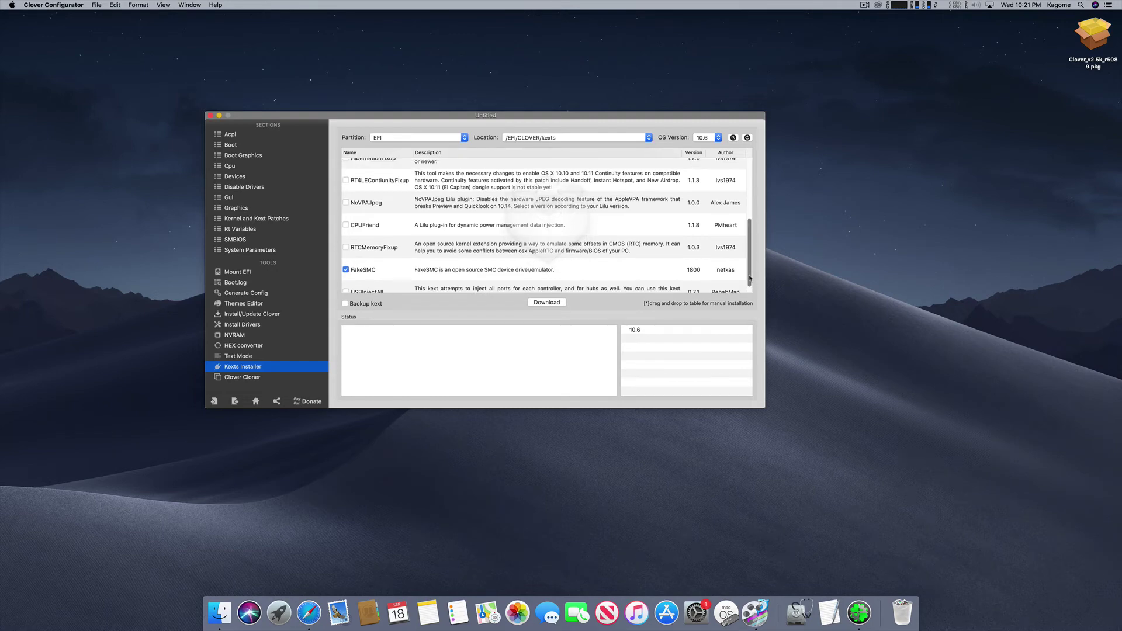
{"action": "scroll", "coordinate": [750, 279], "scroll_direction": "down", "scroll_amount": 1}
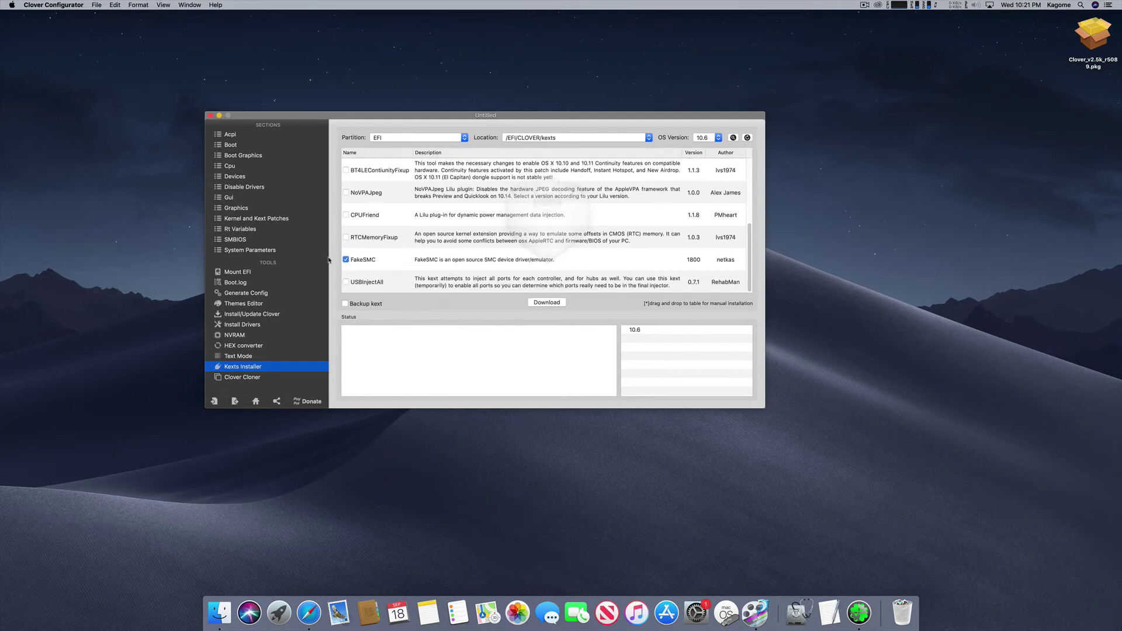
{"action": "left_click_drag", "start_coordinate": [750, 279], "coordinate": [761, 208]}
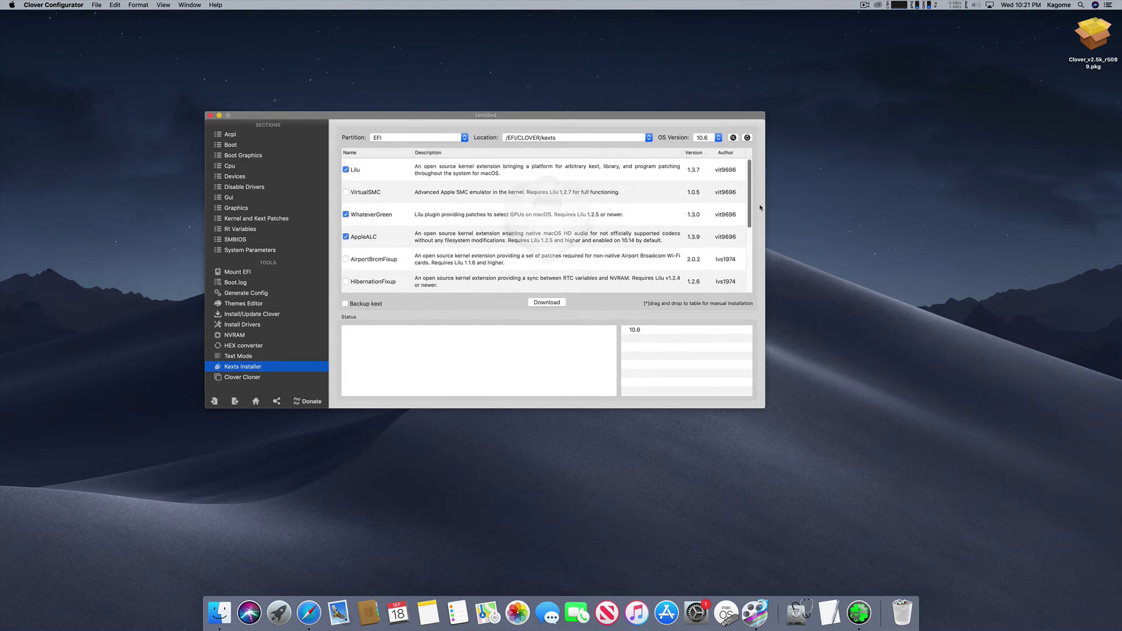
{"action": "left_click_drag", "start_coordinate": [761, 207], "coordinate": [602, 285]}
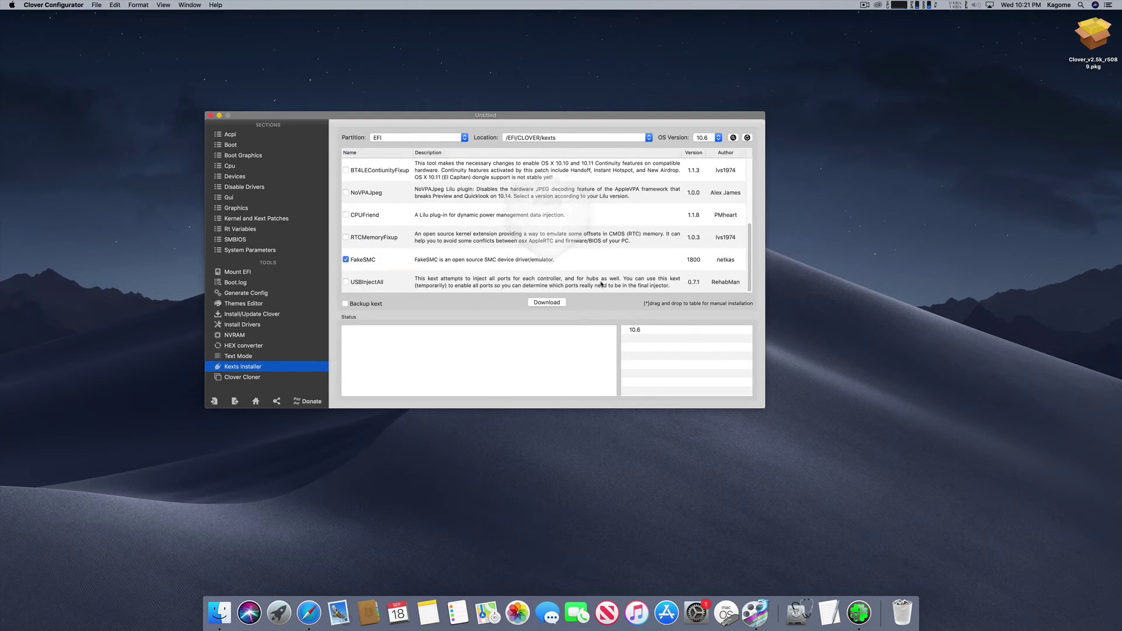
Step: Set the kexts' OS version to 10.14 and download them to the EFI partition, without any FakeSMC sensor add-ons
{"action": "left_click", "coordinate": [696, 137]}
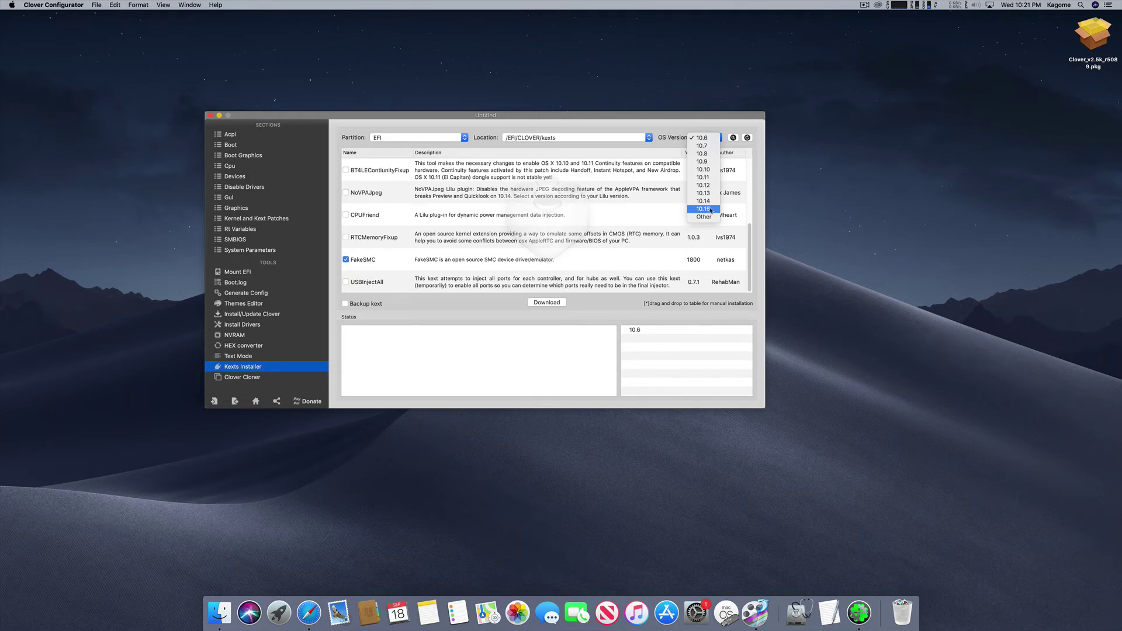
{"action": "left_click", "coordinate": [709, 202]}
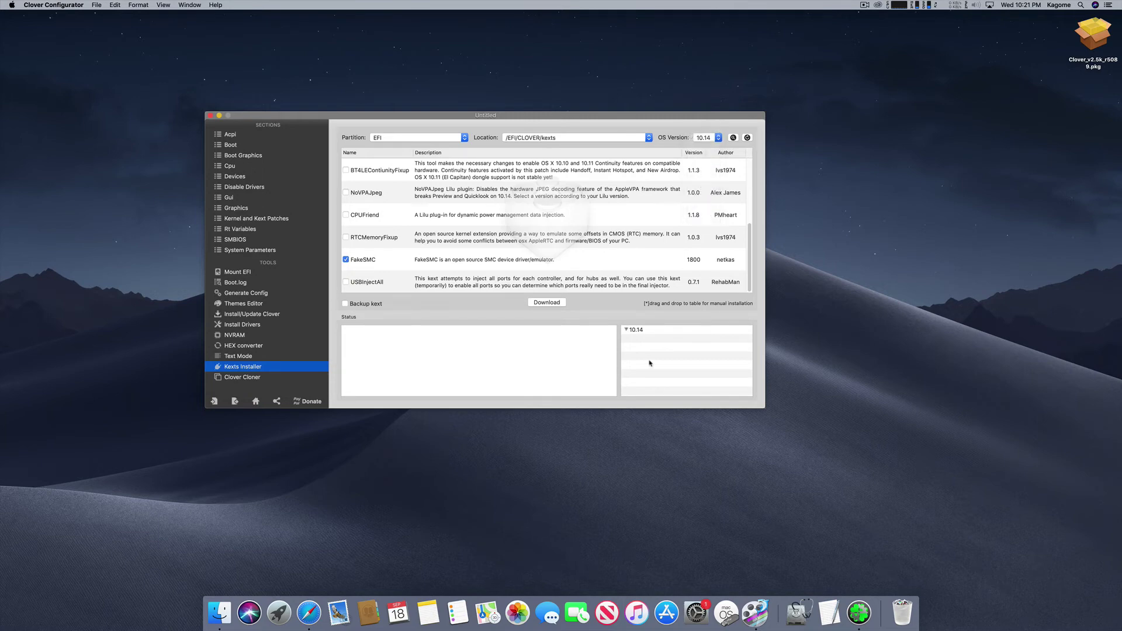
{"action": "left_click", "coordinate": [707, 137]}
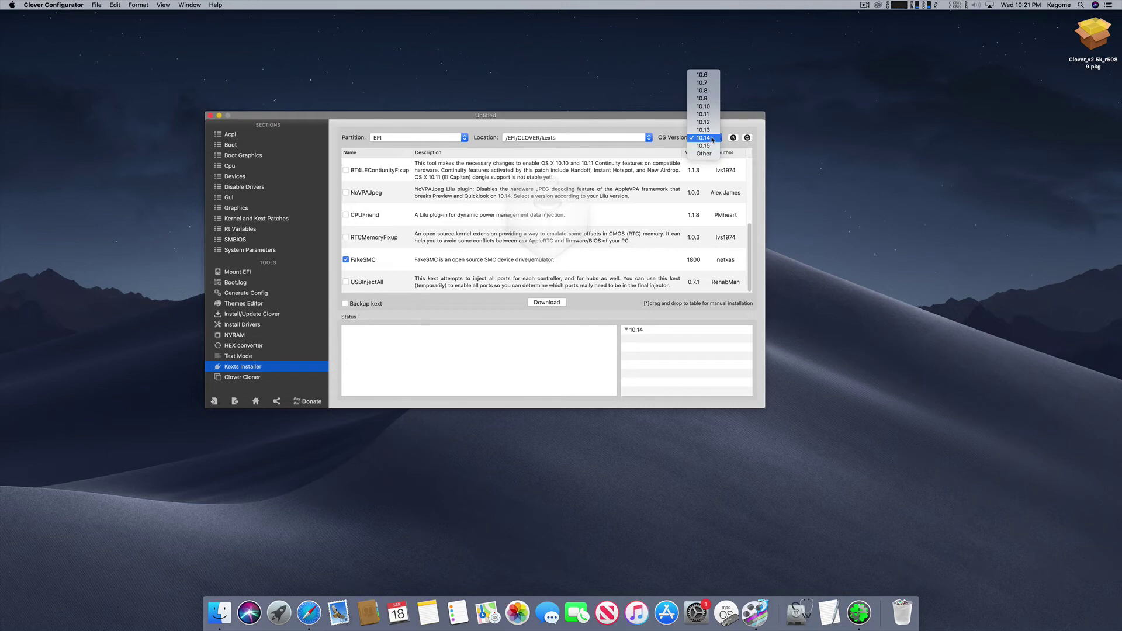
{"action": "left_click", "coordinate": [713, 139]}
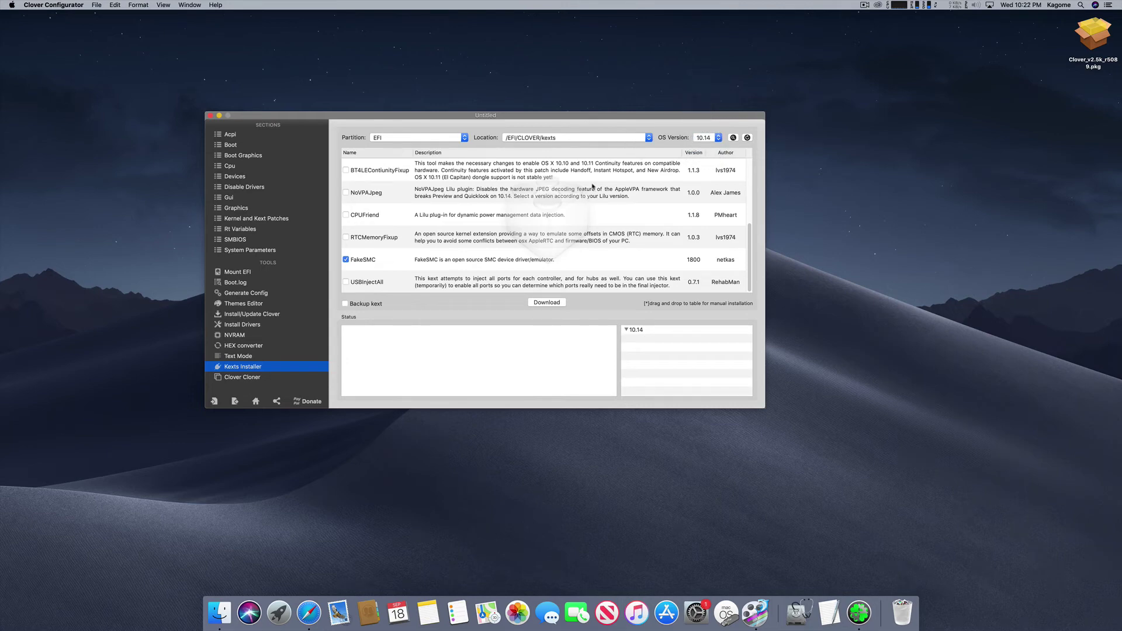
{"action": "left_click", "coordinate": [553, 302]}
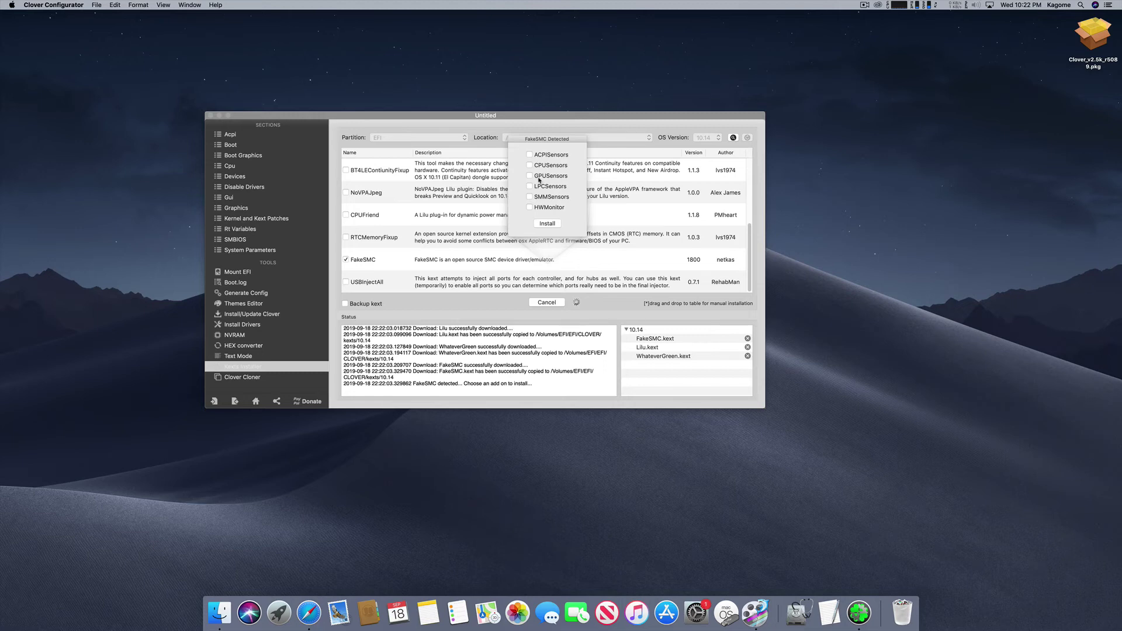
{"action": "left_click_drag", "start_coordinate": [547, 141], "coordinate": [540, 135]}
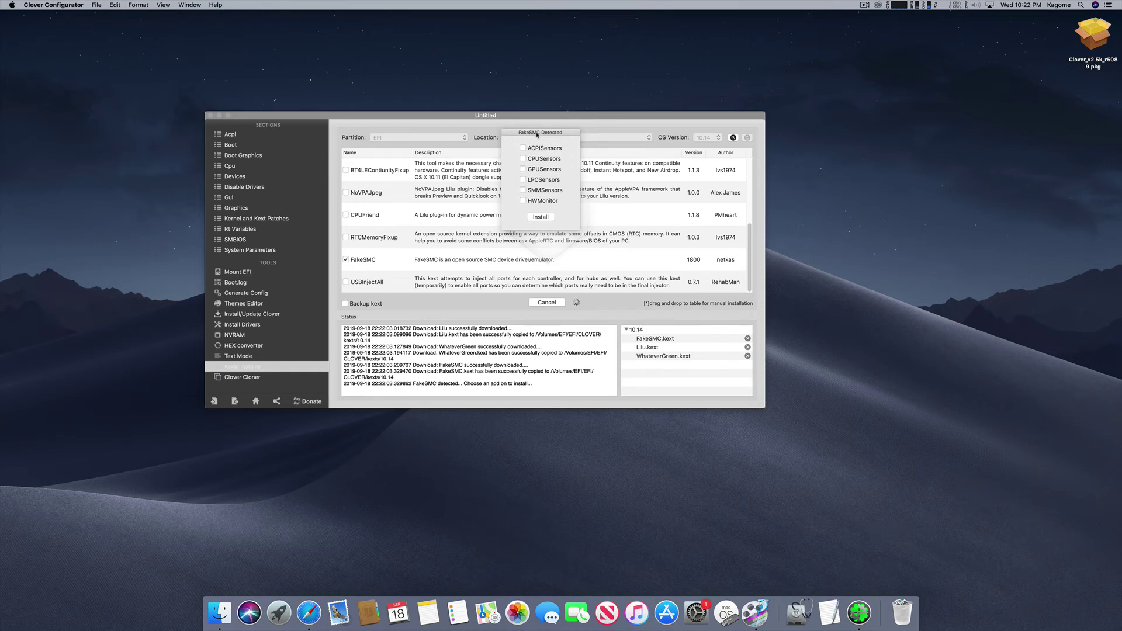
{"action": "left_click", "coordinate": [542, 217]}
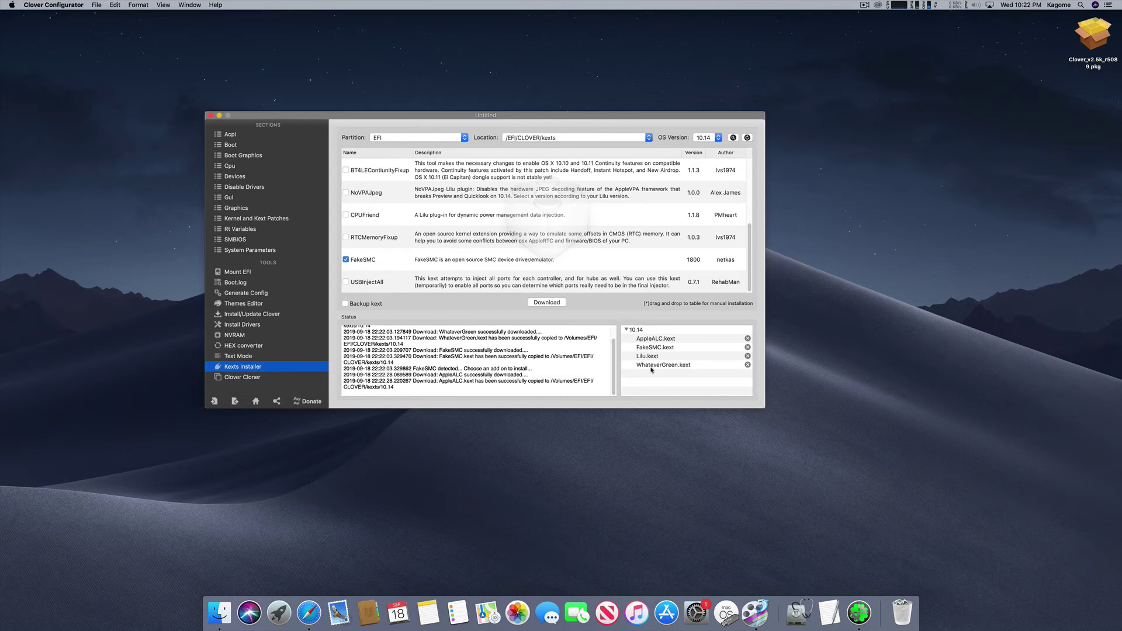
Step: Download the 64-bit UEFI drivers ApfsDriverLoader, HFSPlus and AptioMemoryFix to the EFI partition through Install Drivers
{"action": "left_click", "coordinate": [236, 325]}
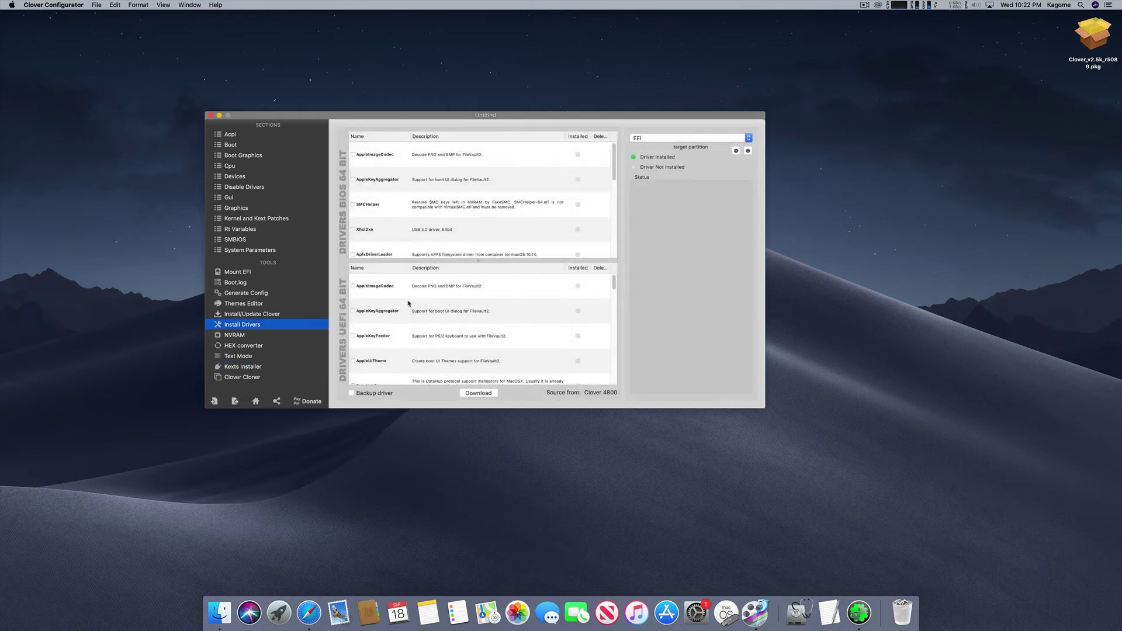
{"action": "scroll", "coordinate": [615, 284], "scroll_direction": "down", "scroll_amount": 2}
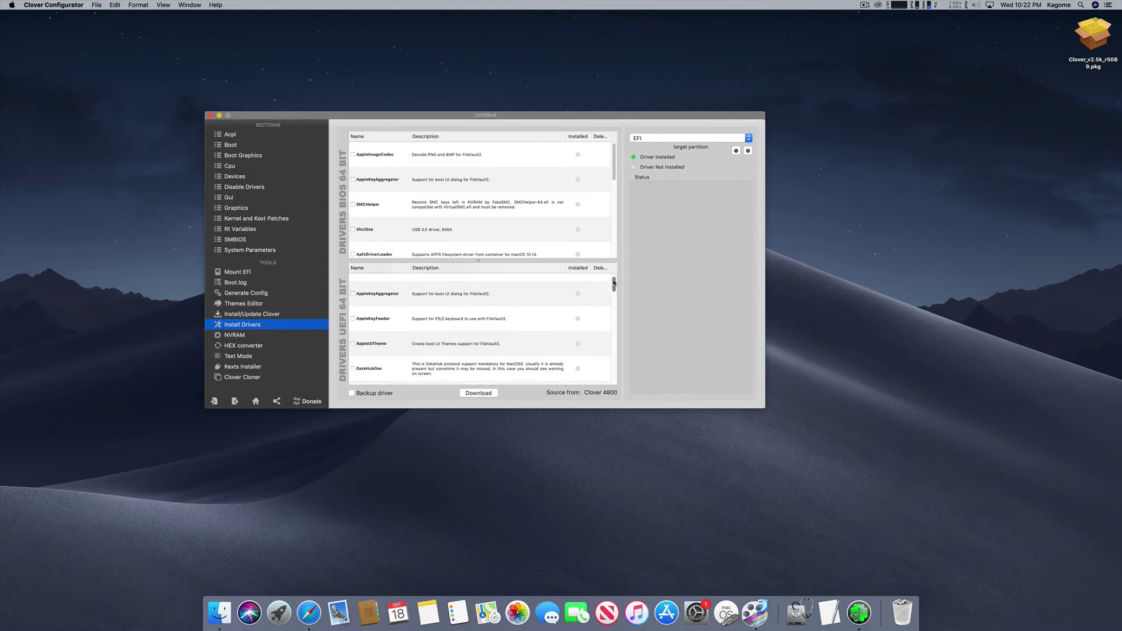
{"action": "scroll", "coordinate": [614, 284], "scroll_direction": "down", "scroll_amount": 1}
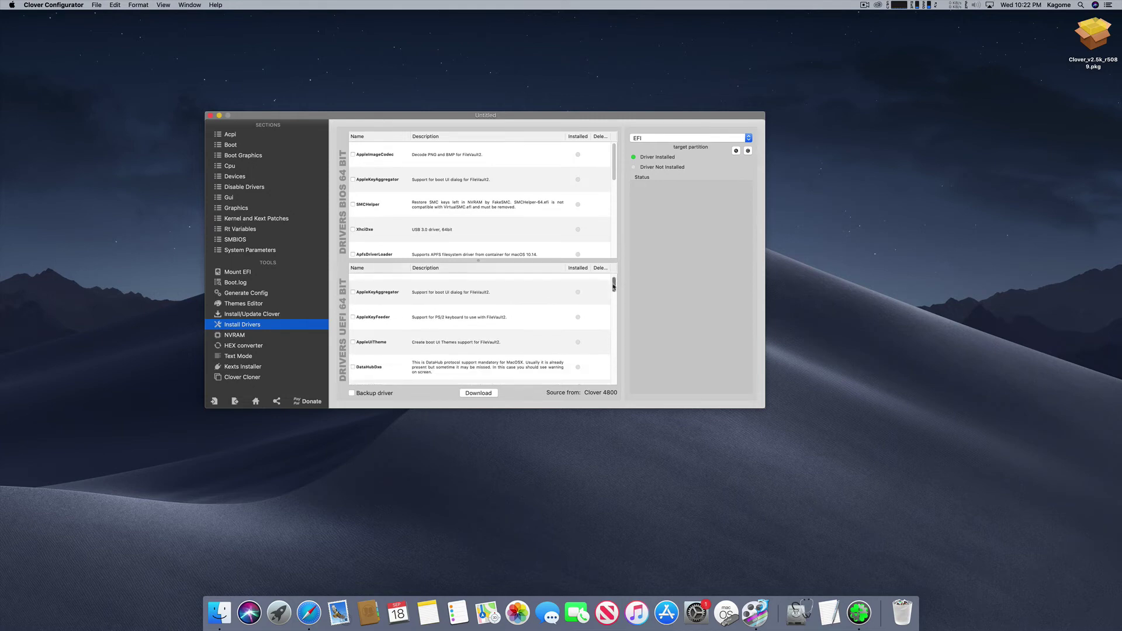
{"action": "left_click_drag", "start_coordinate": [614, 286], "coordinate": [614, 299]}
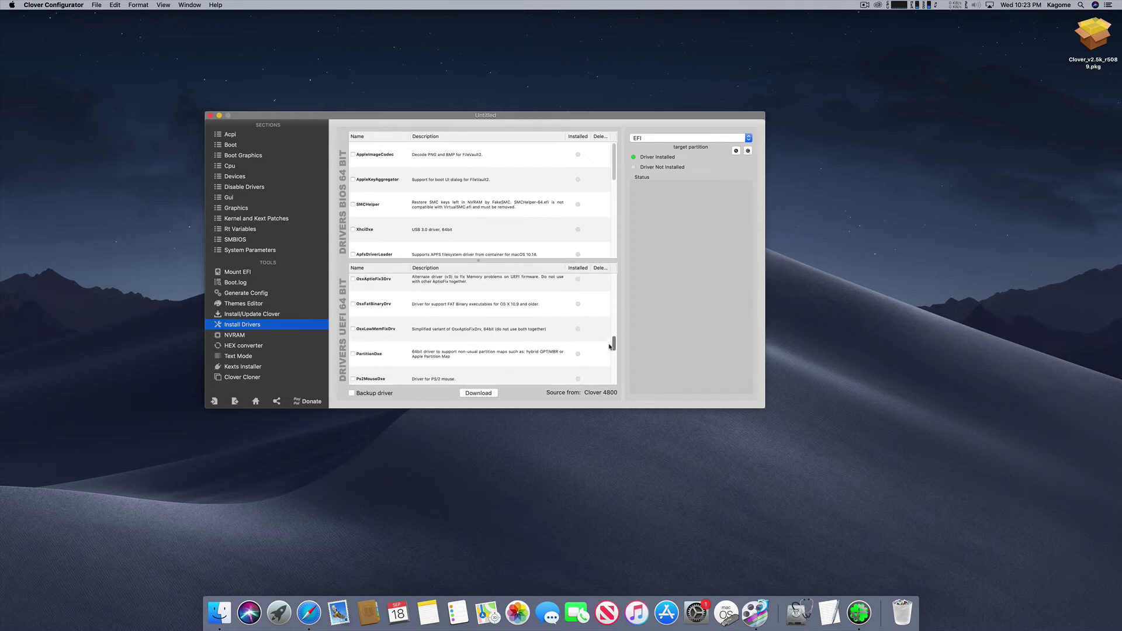
{"action": "left_click_drag", "start_coordinate": [612, 338], "coordinate": [615, 316]}
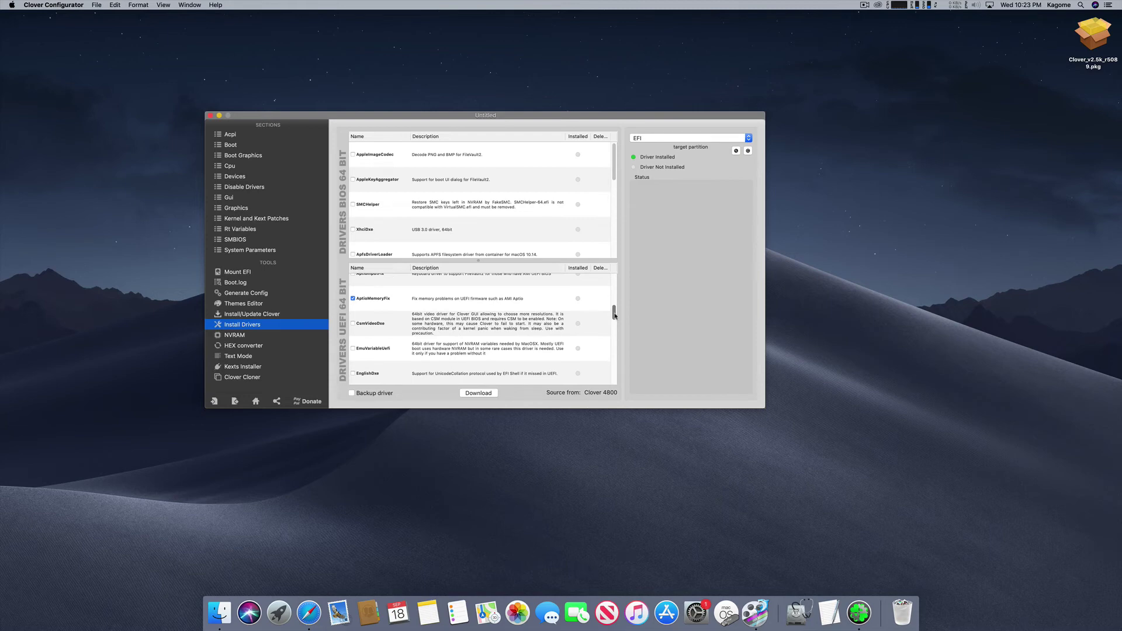
{"action": "left_click_drag", "start_coordinate": [615, 316], "coordinate": [615, 336]}
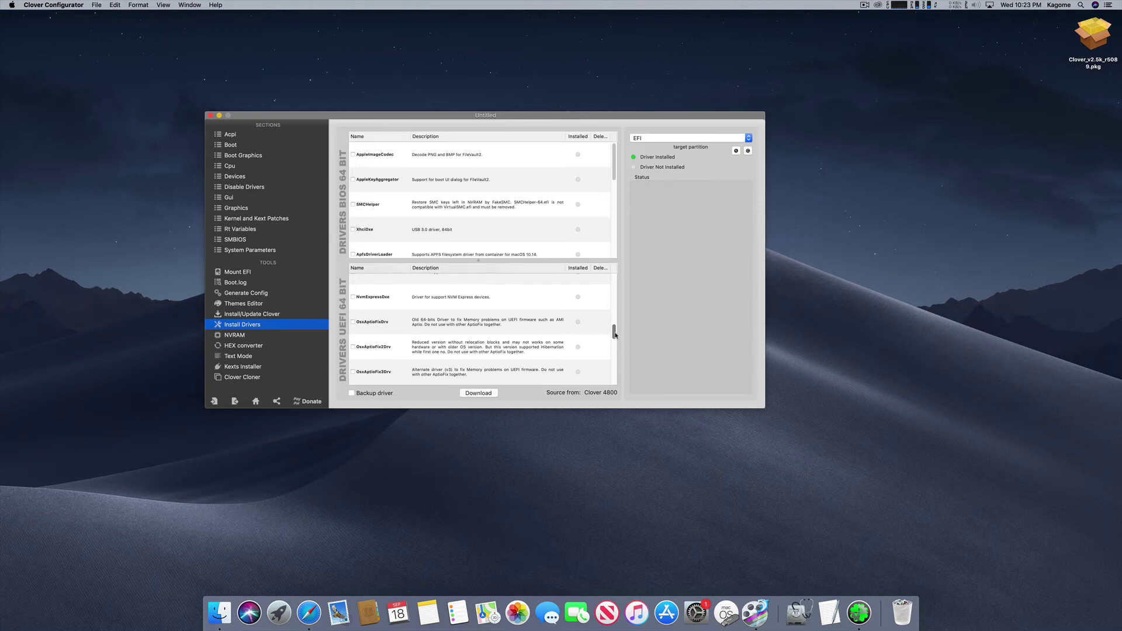
{"action": "left_click_drag", "start_coordinate": [615, 335], "coordinate": [615, 314]}
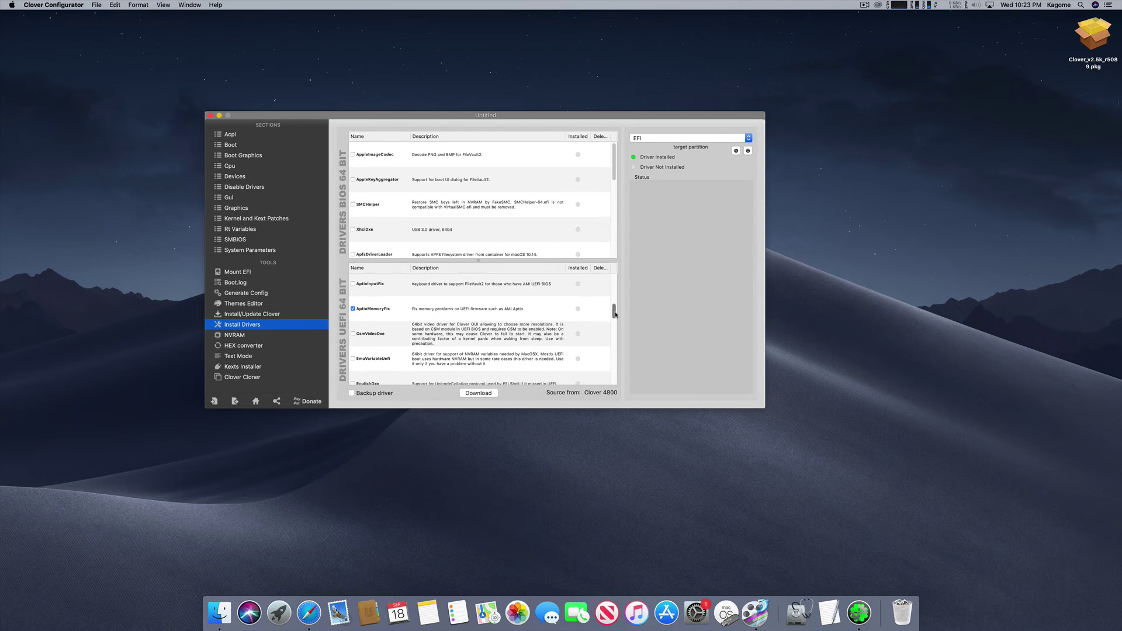
{"action": "left_click_drag", "start_coordinate": [615, 315], "coordinate": [618, 263]}
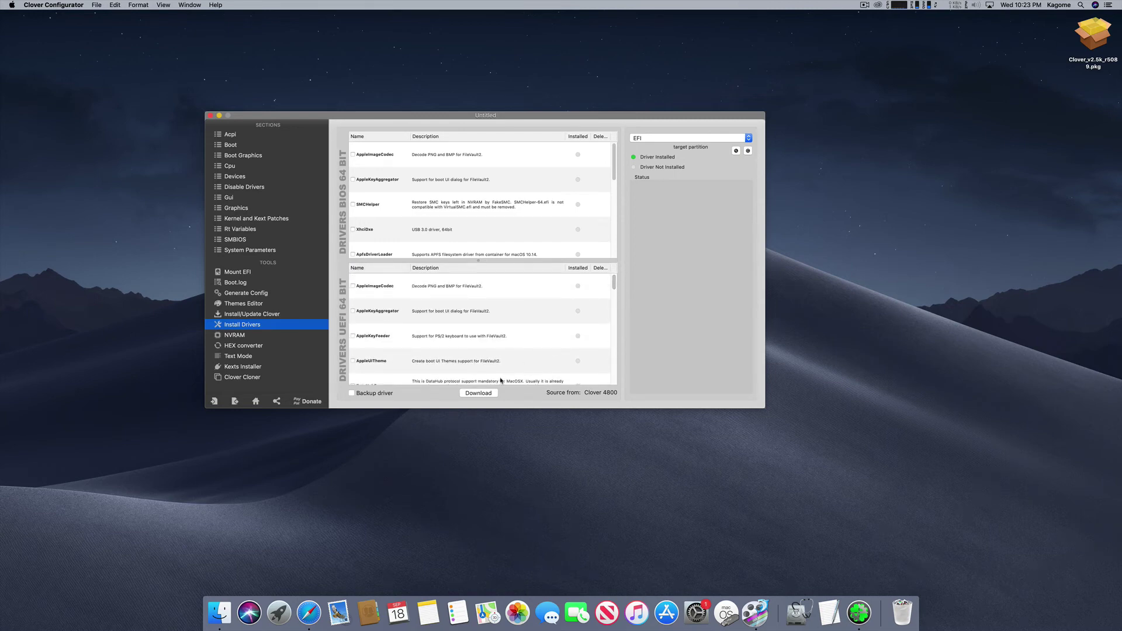
{"action": "left_click", "coordinate": [490, 394]}
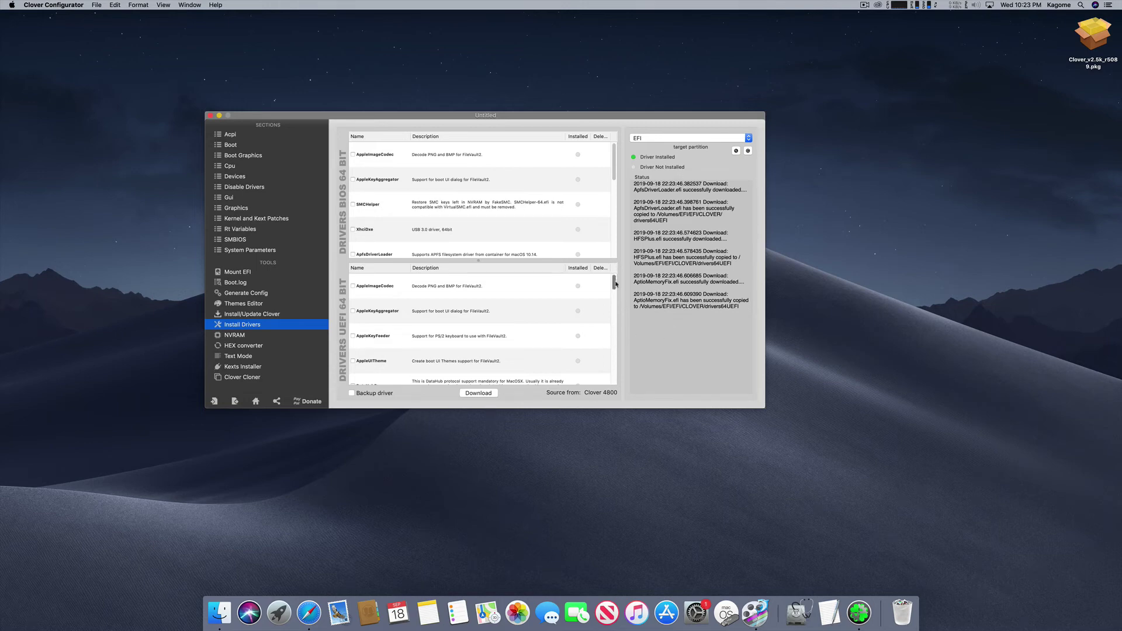
{"action": "mouse_move", "coordinate": [613, 284]}
{"action": "left_mouse_down"}
{"action": "mouse_move", "coordinate": [621, 386]}
{"action": "mouse_move", "coordinate": [620, 277]}
{"action": "left_mouse_up"}
Step: Close the Clover Configurator window and load amd-osx.com in Safari
{"action": "mouse_move", "coordinate": [385, 123]}
{"action": "left_mouse_down"}
{"action": "mouse_move", "coordinate": [358, 120]}
{"action": "mouse_move", "coordinate": [374, 134]}
{"action": "left_mouse_up"}
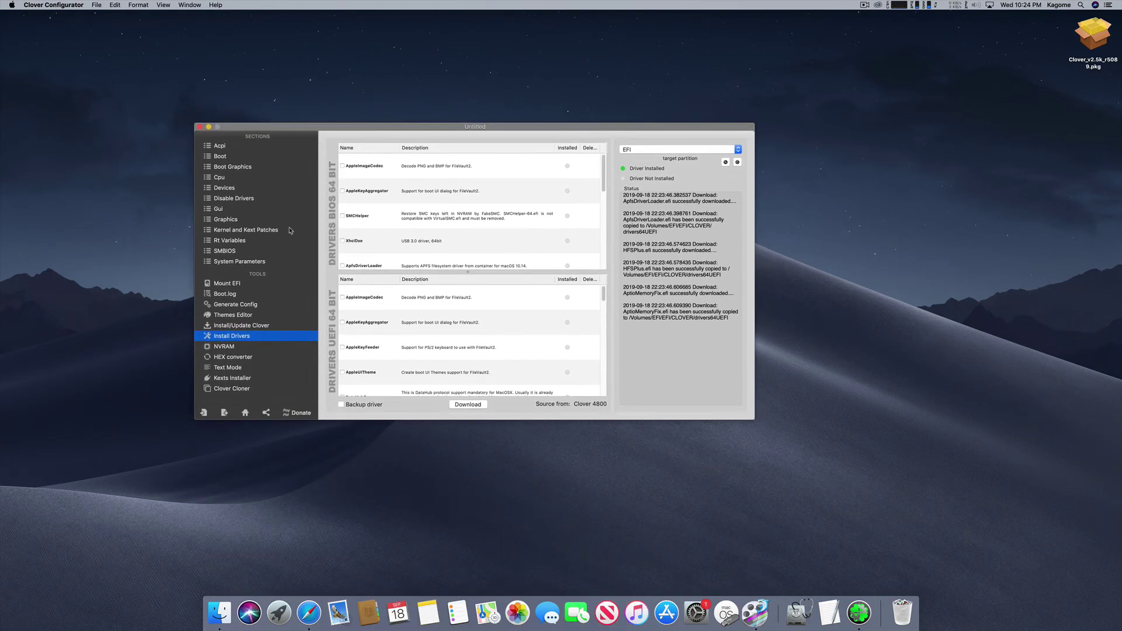
{"action": "left_click", "coordinate": [200, 126]}
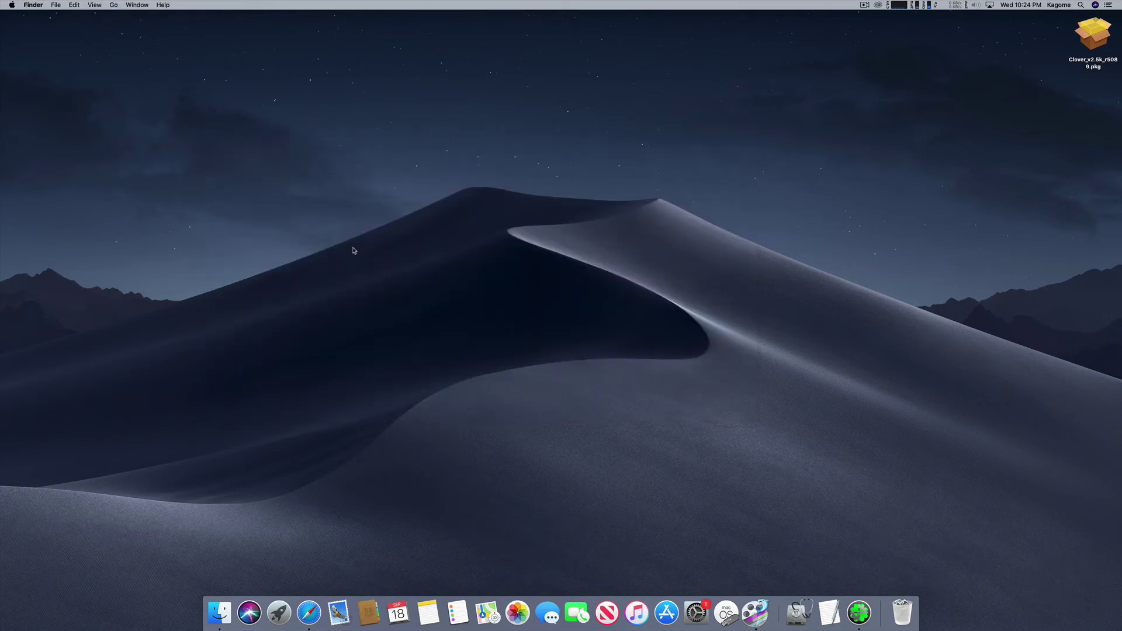
{"action": "left_click", "coordinate": [315, 611]}
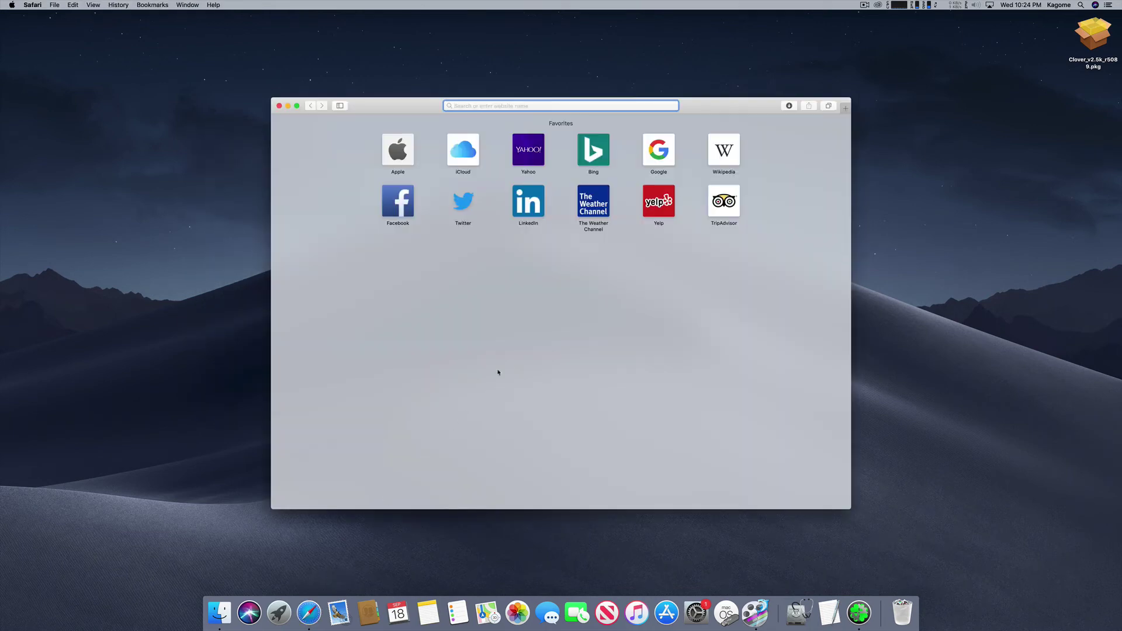
{"action": "left_click_drag", "start_coordinate": [686, 108], "coordinate": [654, 110]}
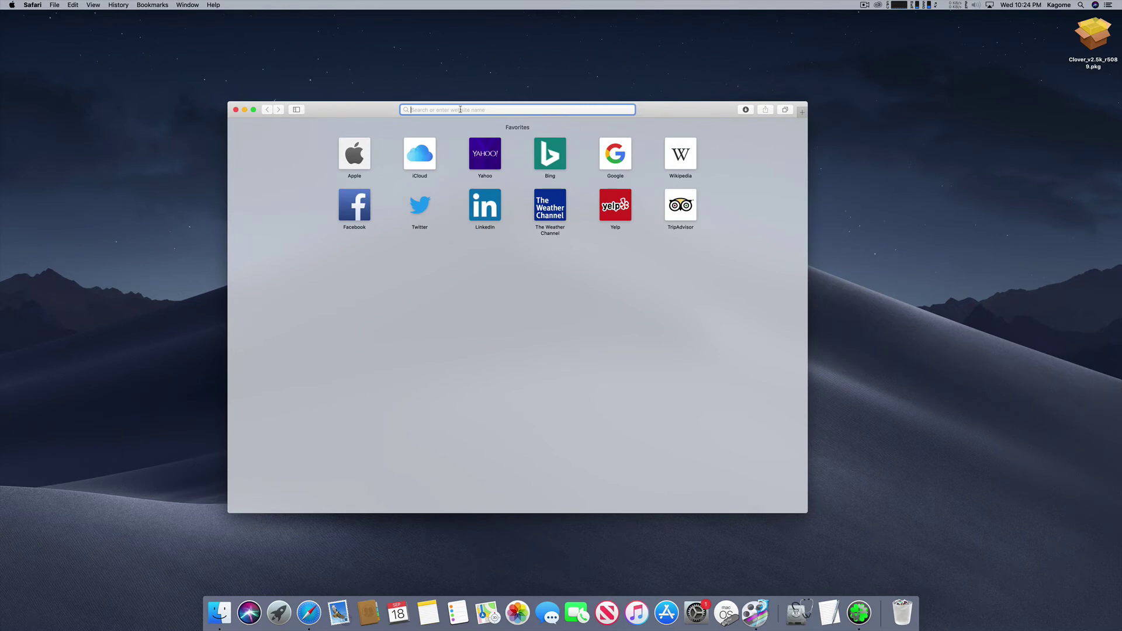
{"action": "type", "text": "amd-osx."}
{"action": "type", "text": "com"}
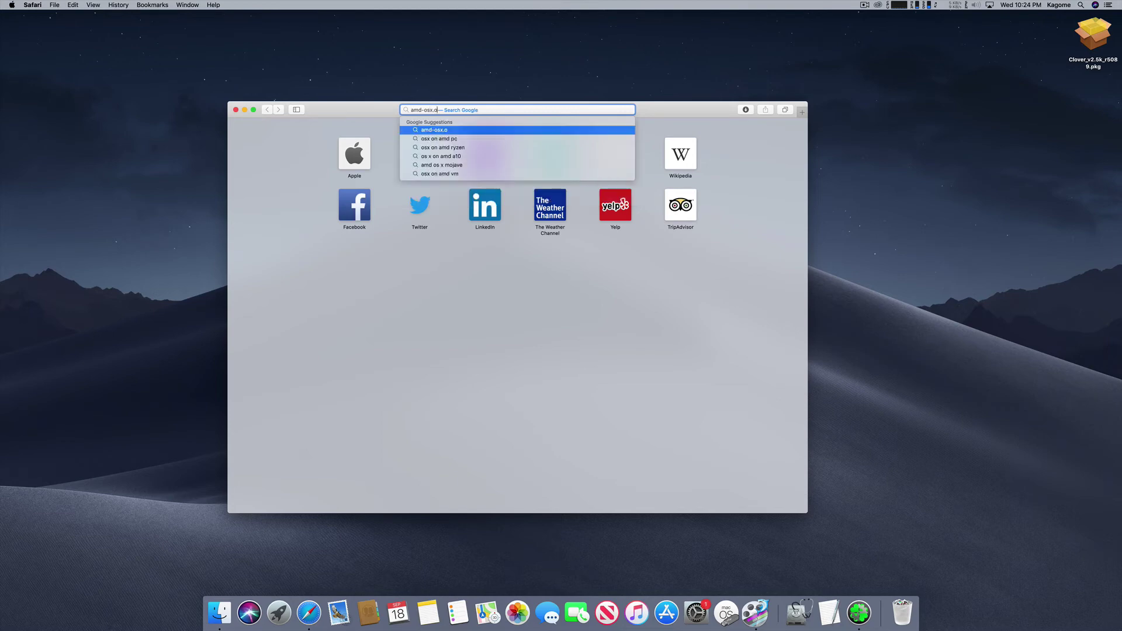
{"action": "key", "text": "Return"}
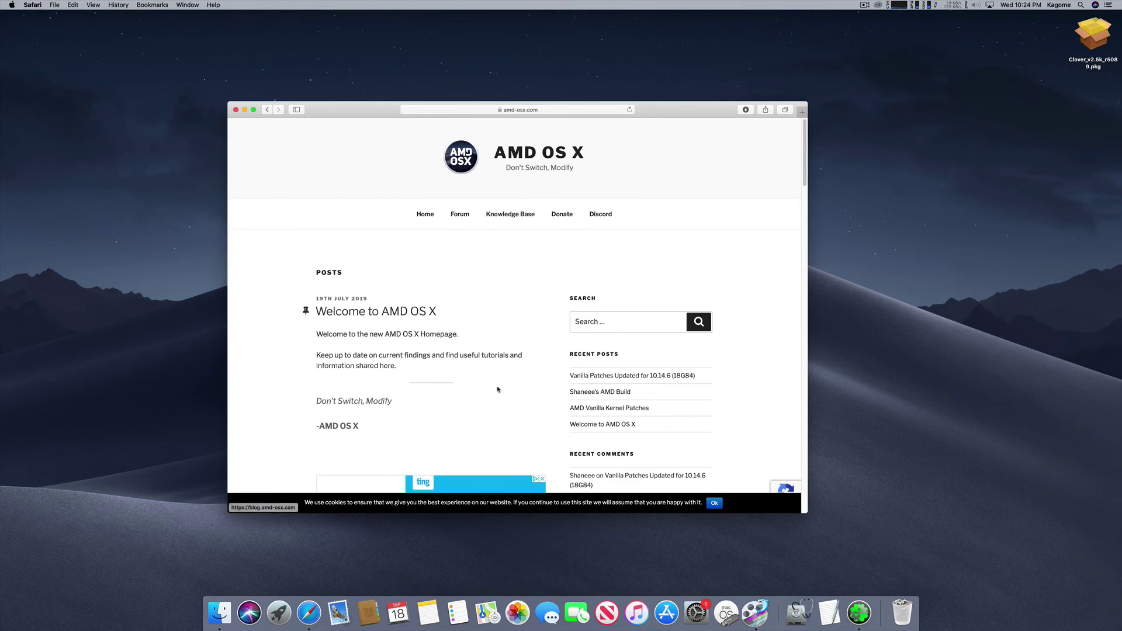
Step: Enlarge the Safari window and open the AMD_Vanilla GitHub repository linked in the post Vanilla Patches Updated for 10.14.6 (18G84)
{"action": "left_click_drag", "start_coordinate": [409, 111], "coordinate": [353, 68]}
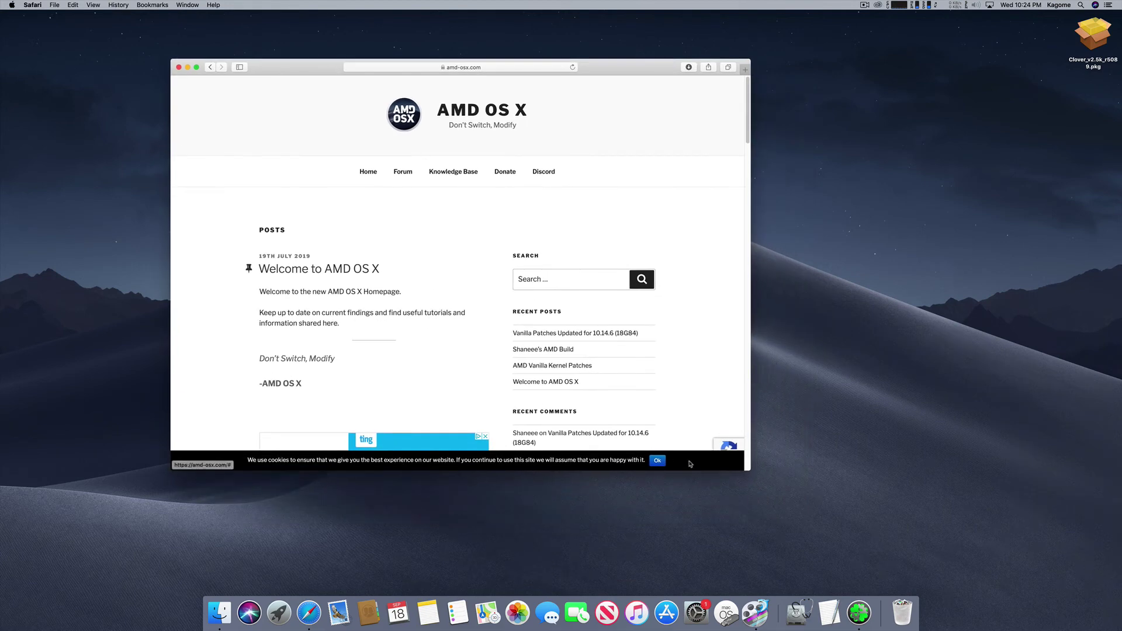
{"action": "left_click_drag", "start_coordinate": [751, 470], "coordinate": [893, 567]}
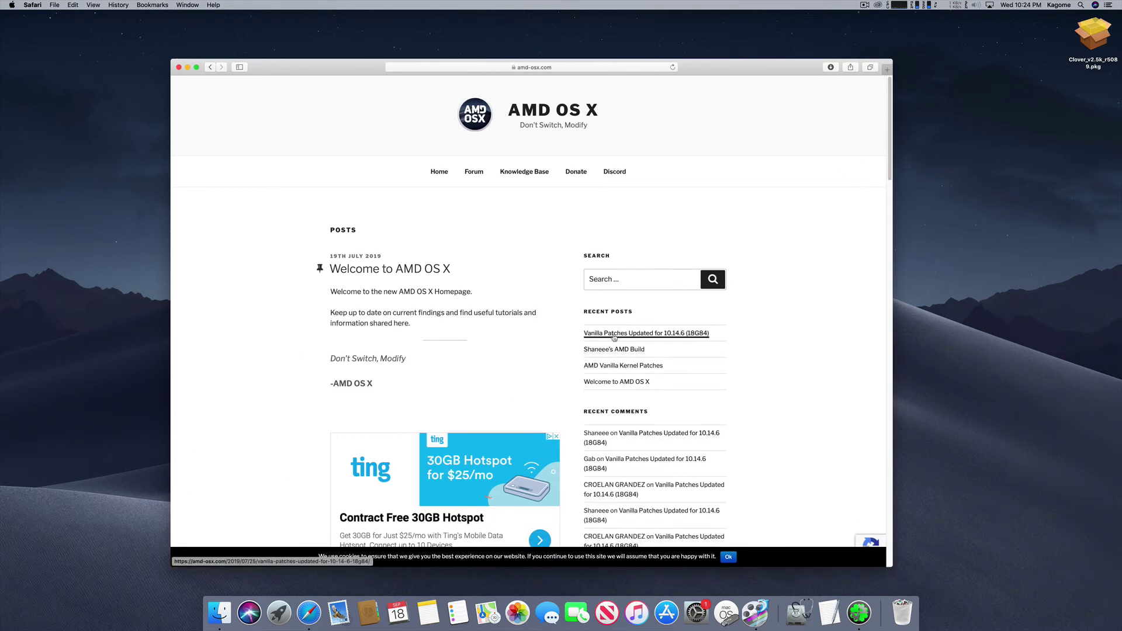
{"action": "left_click", "coordinate": [643, 334]}
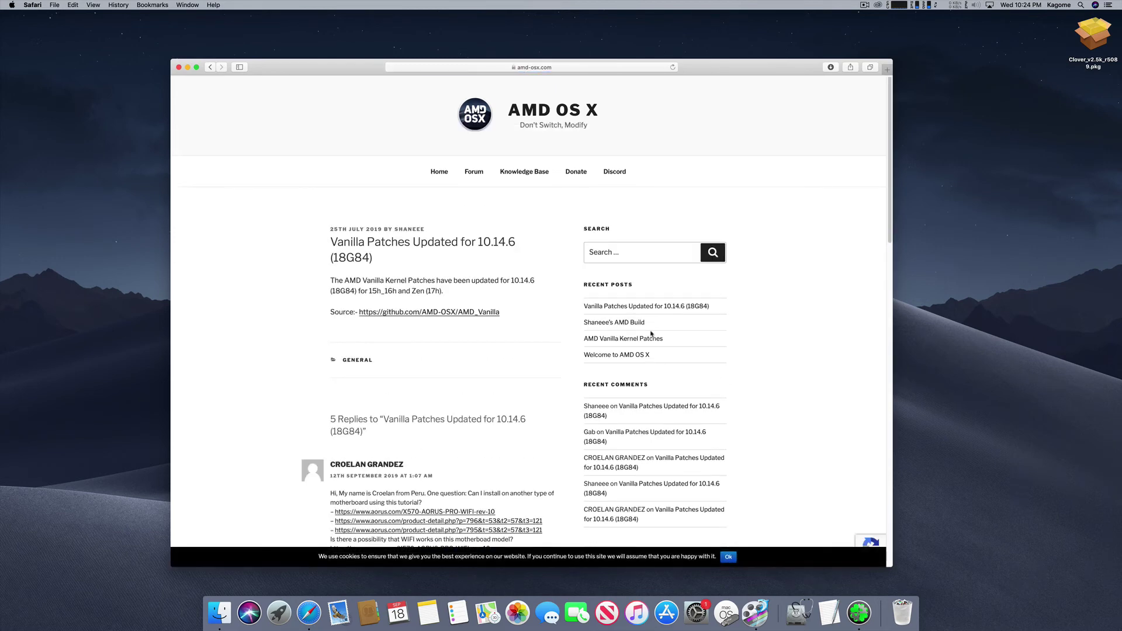
{"action": "left_click", "coordinate": [443, 313]}
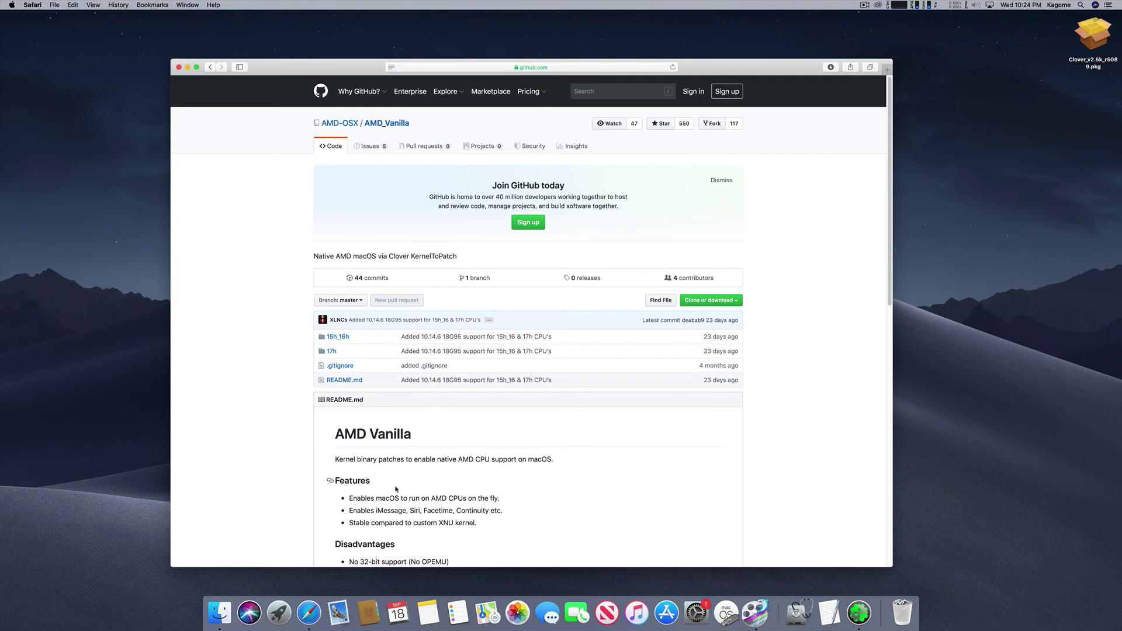
{"action": "left_click_drag", "start_coordinate": [486, 498], "coordinate": [512, 500]}
{"action": "left_click", "coordinate": [516, 500]}
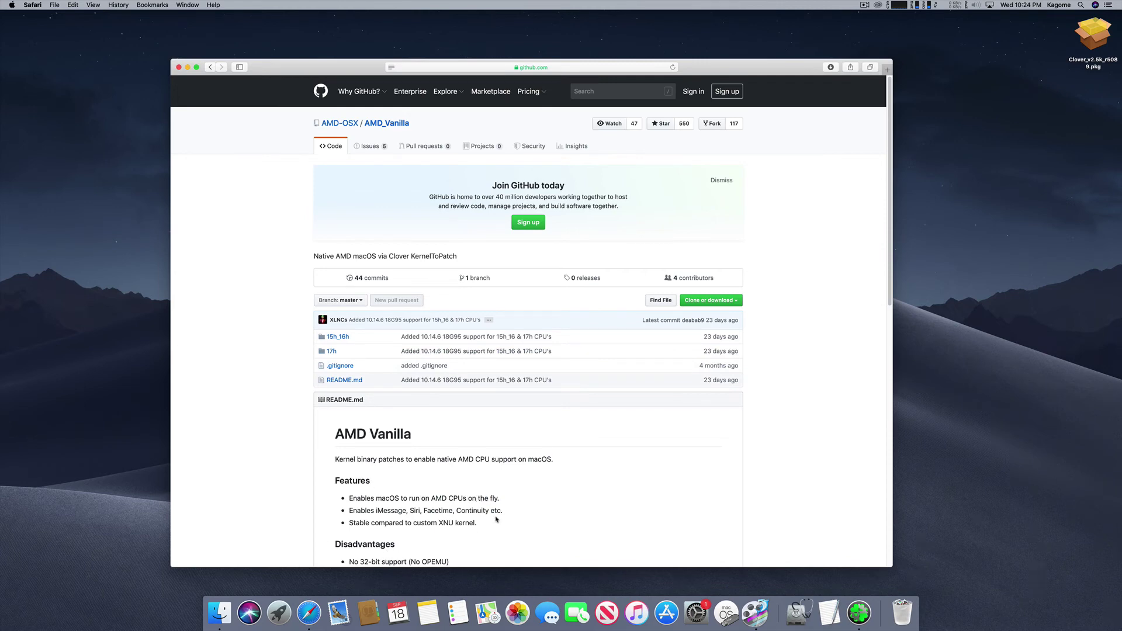
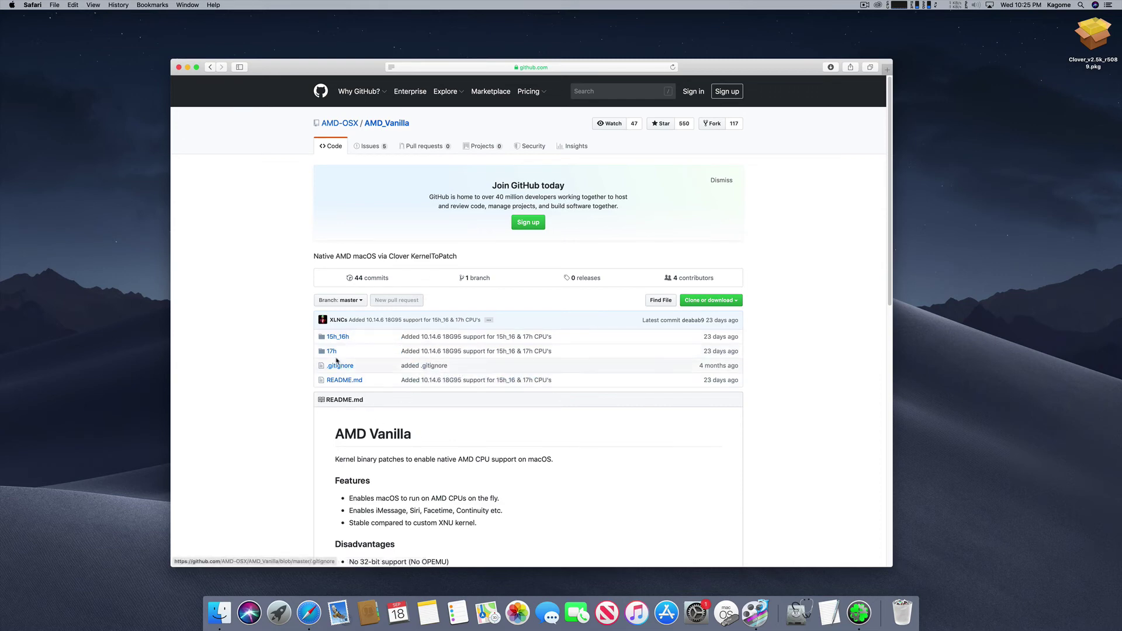
Step: Try to download config.plist from the repository's 17h folder as a linked file, and trash the resulting config.plist.html after previewing it
{"action": "left_click", "coordinate": [331, 351]}
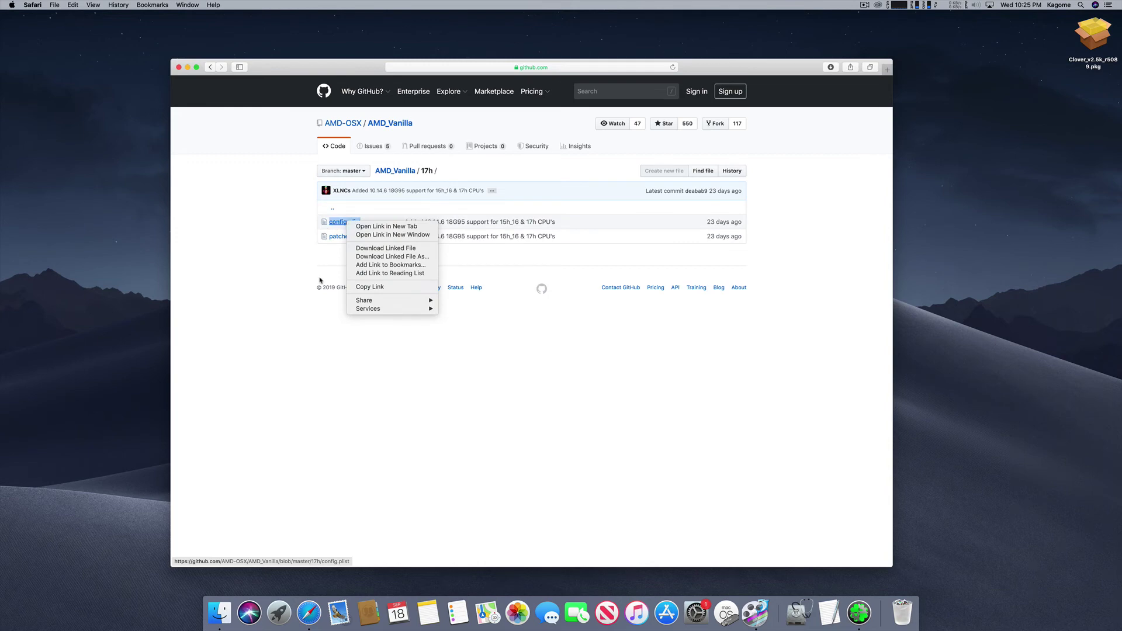
{"action": "left_click", "coordinate": [362, 248]}
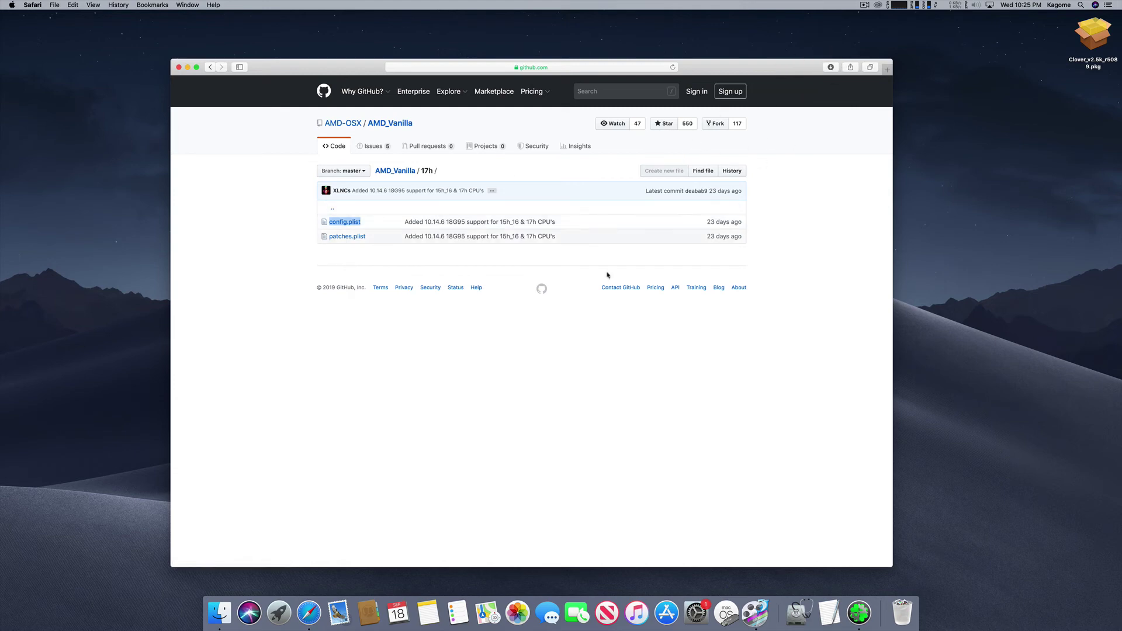
{"action": "left_click", "coordinate": [219, 612]}
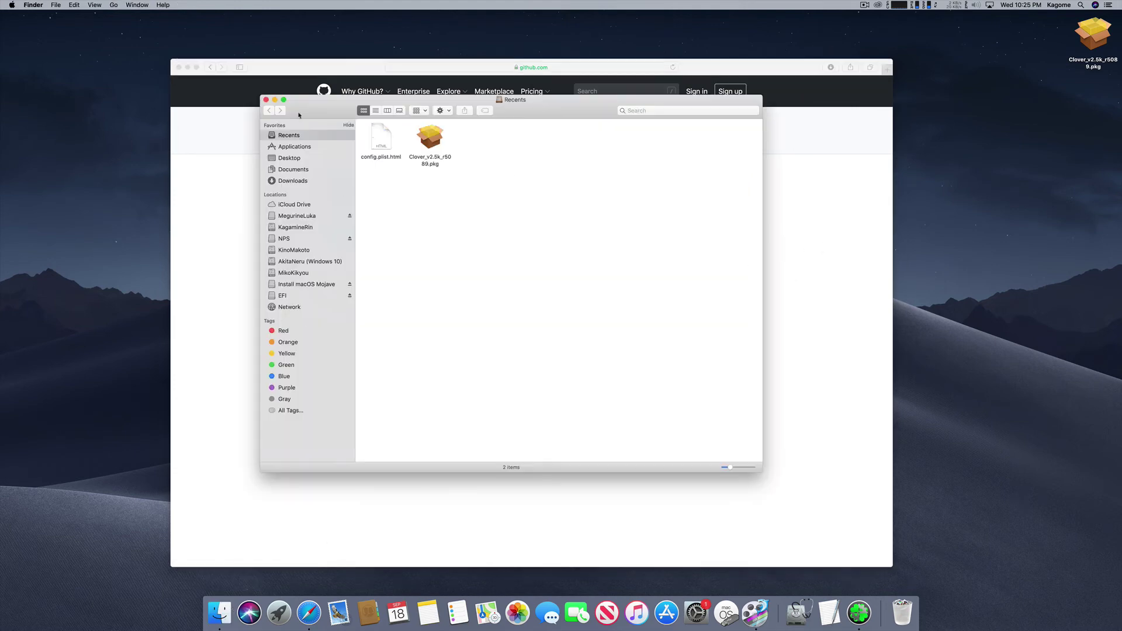
{"action": "left_click", "coordinate": [380, 142]}
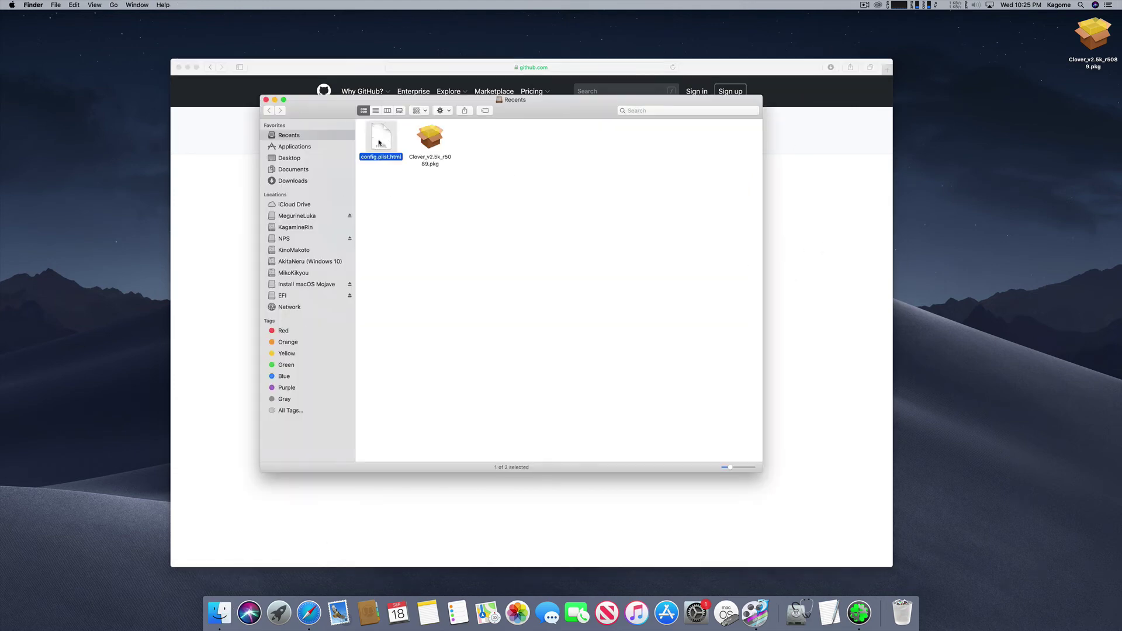
{"action": "key", "text": "space"}
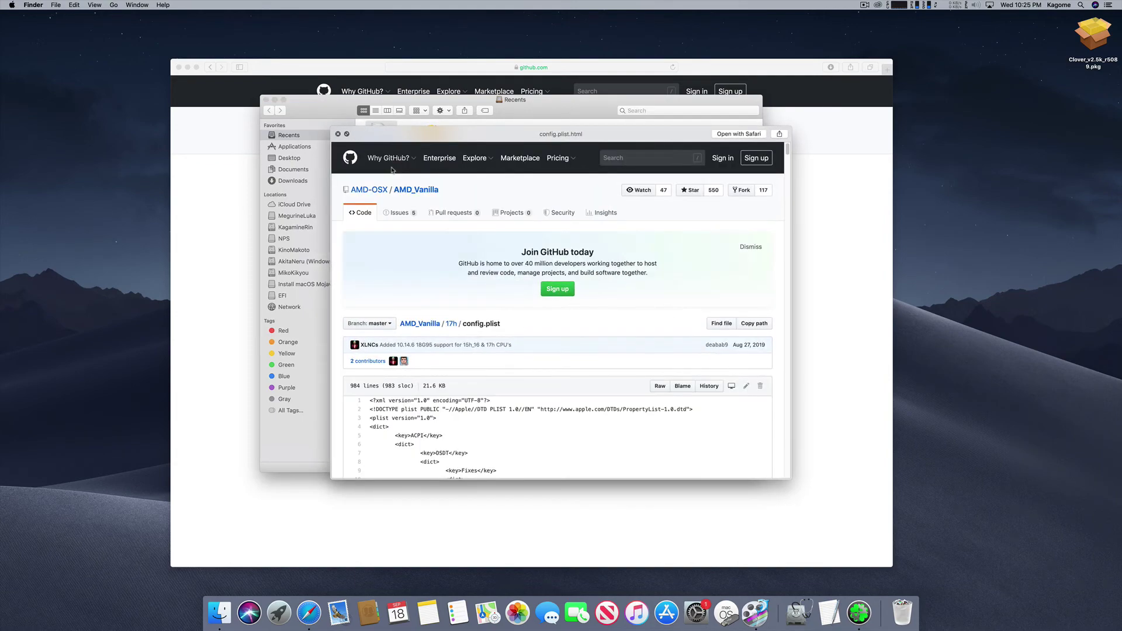
{"action": "key", "text": "space"}
{"action": "key", "text": "super+BackSpace"}
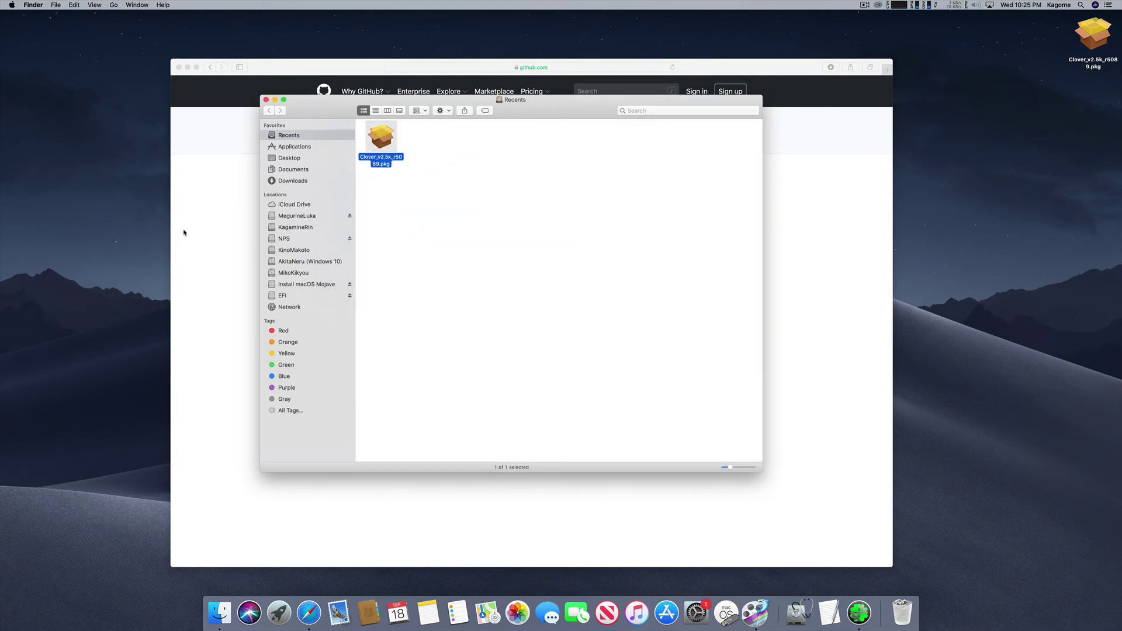
{"action": "left_click", "coordinate": [183, 232]}
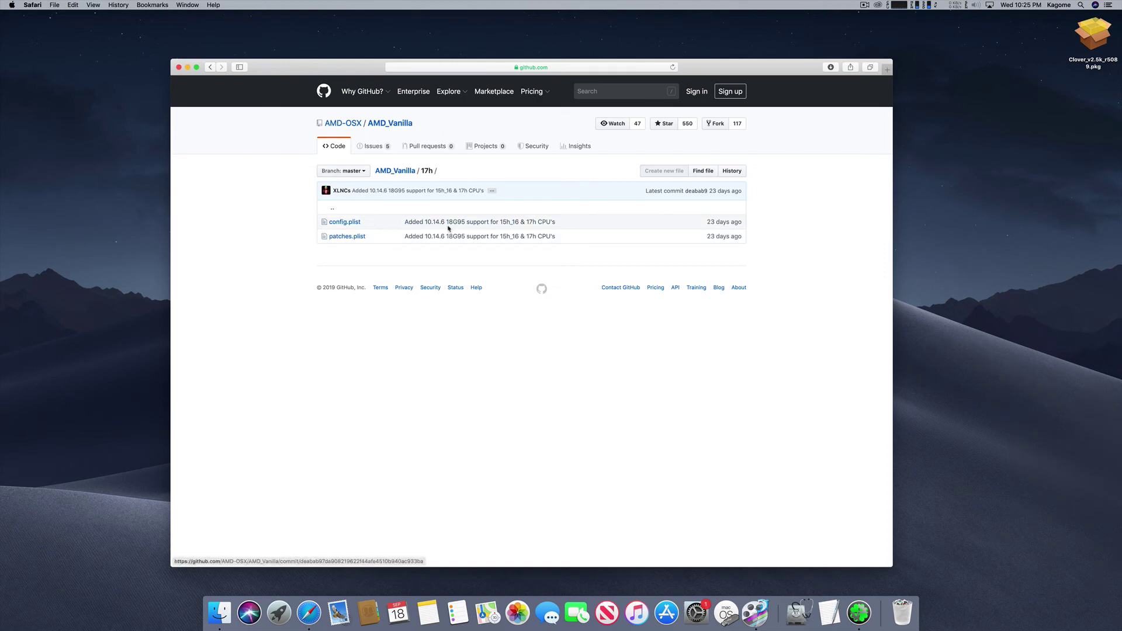
Step: Examine the 17h config.plist on its GitHub page and in raw form
{"action": "left_click", "coordinate": [342, 223]}
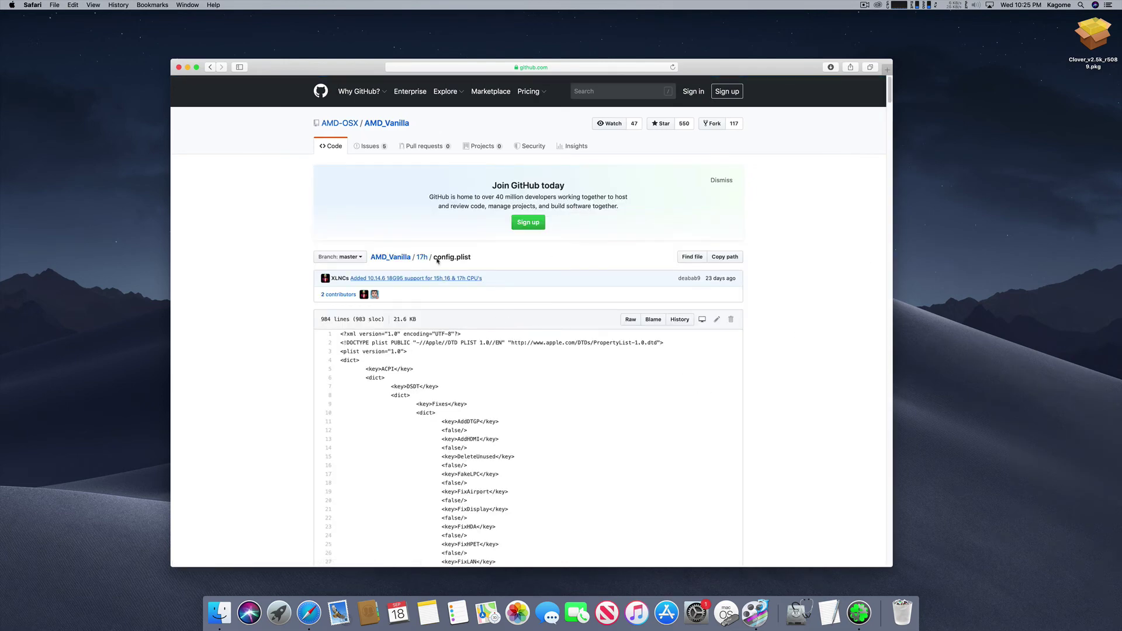
{"action": "left_click", "coordinate": [536, 68]}
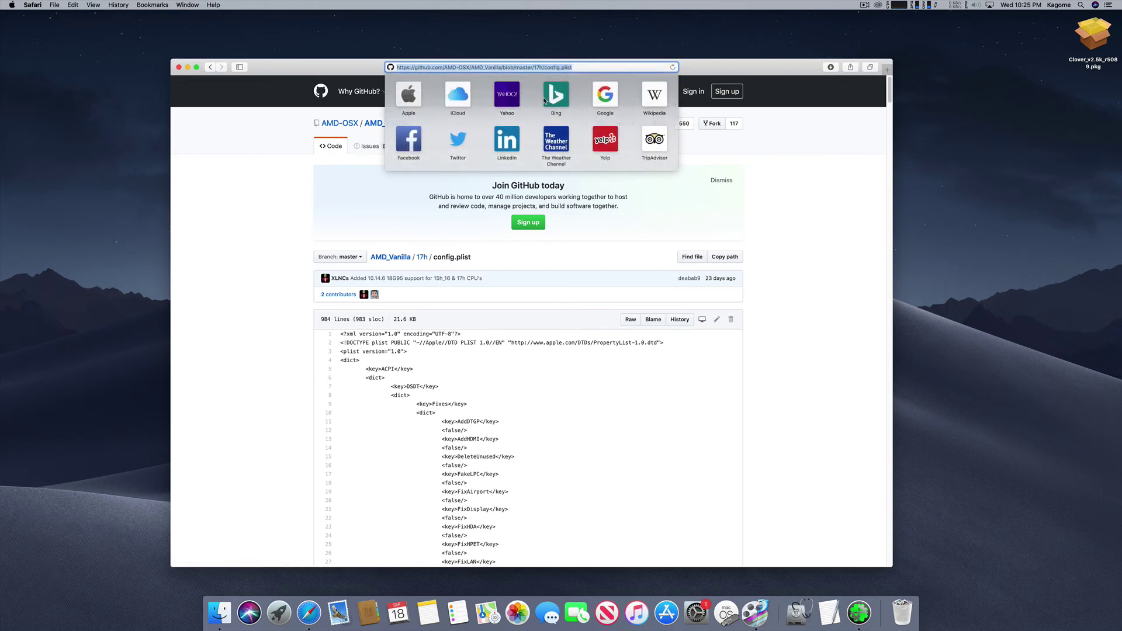
{"action": "left_click", "coordinate": [759, 402]}
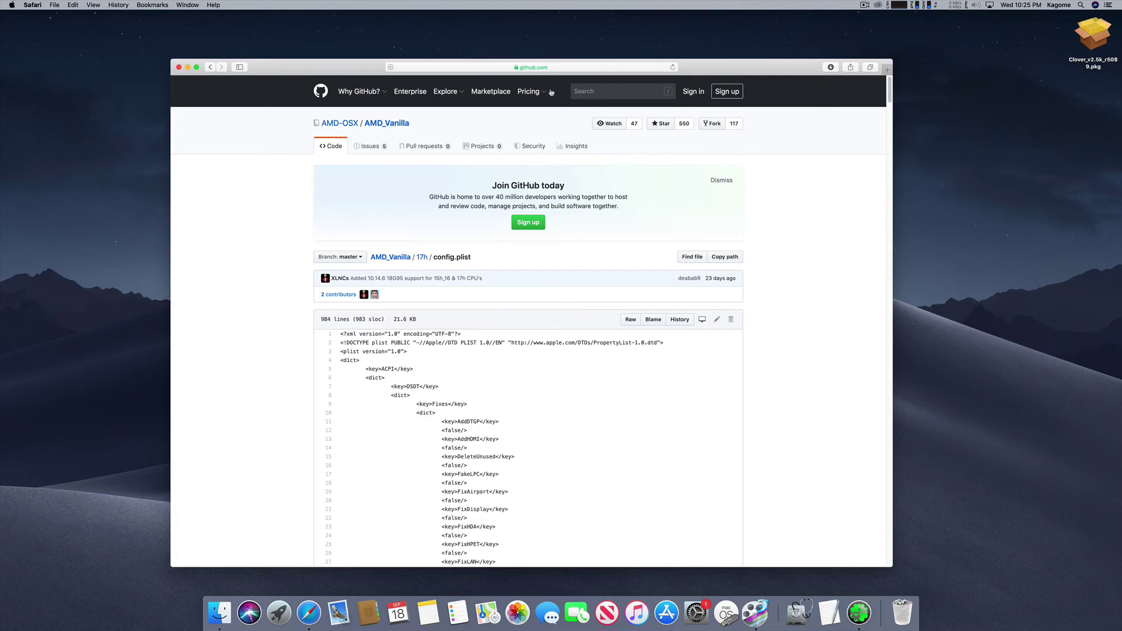
{"action": "scroll", "coordinate": [542, 396], "scroll_direction": "down", "scroll_amount": 1}
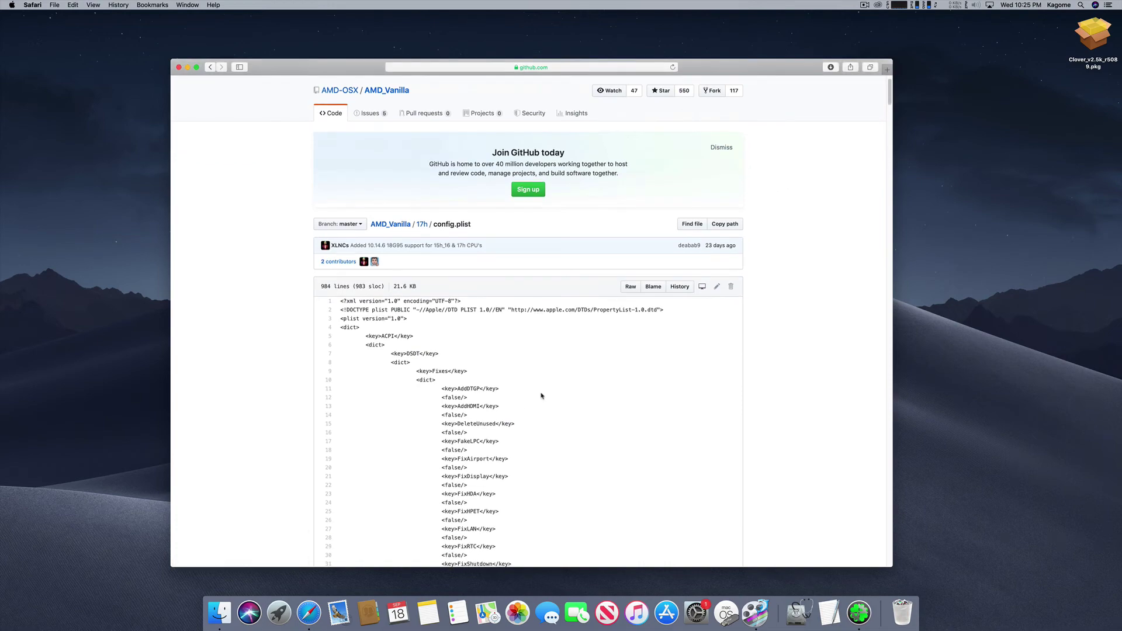
{"action": "scroll", "coordinate": [541, 396], "scroll_direction": "down", "scroll_amount": 15}
{"action": "scroll", "coordinate": [543, 396], "scroll_direction": "up", "scroll_amount": 20}
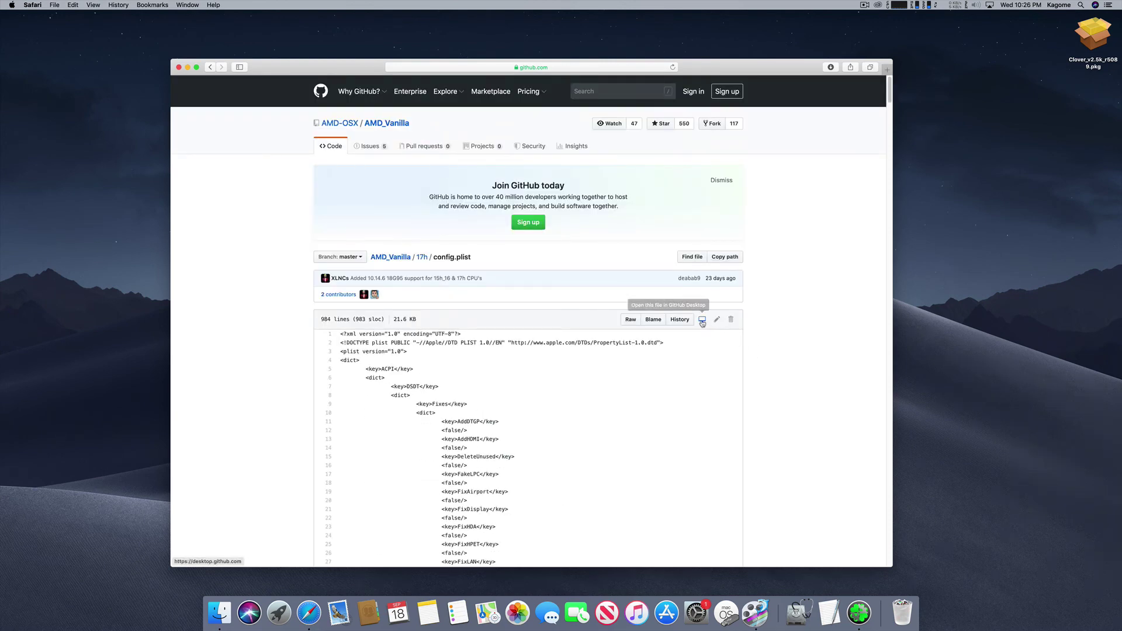
{"action": "left_click", "coordinate": [633, 320]}
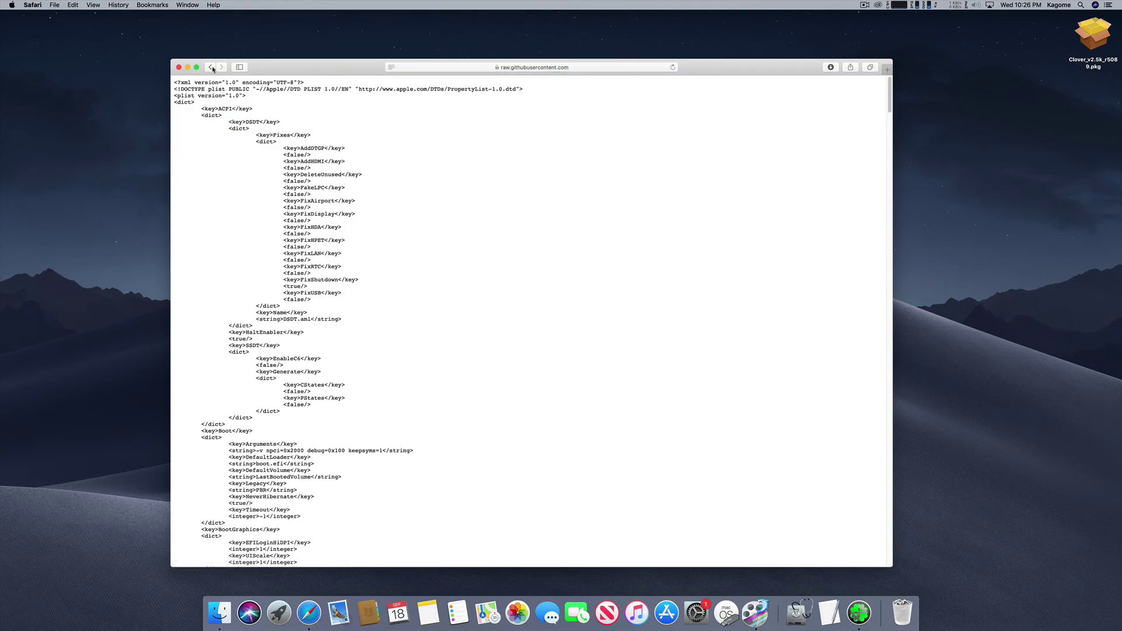
{"action": "left_click", "coordinate": [210, 68]}
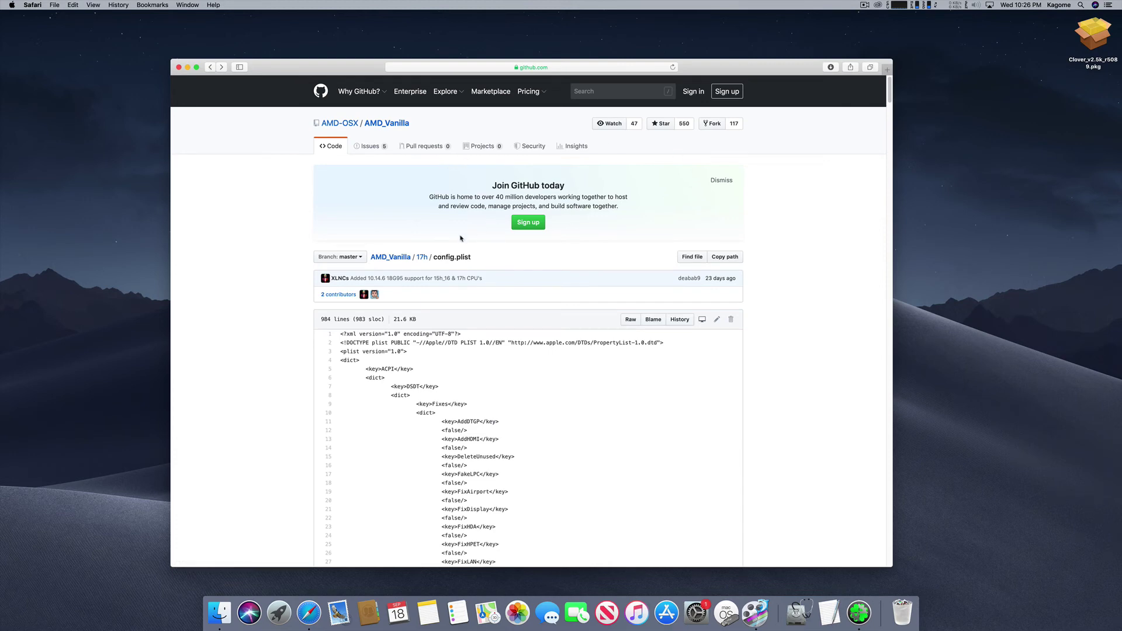
Step: Return to the AMD_Vanilla repository's main page and download the whole repository as a ZIP
{"action": "left_click", "coordinate": [344, 257]}
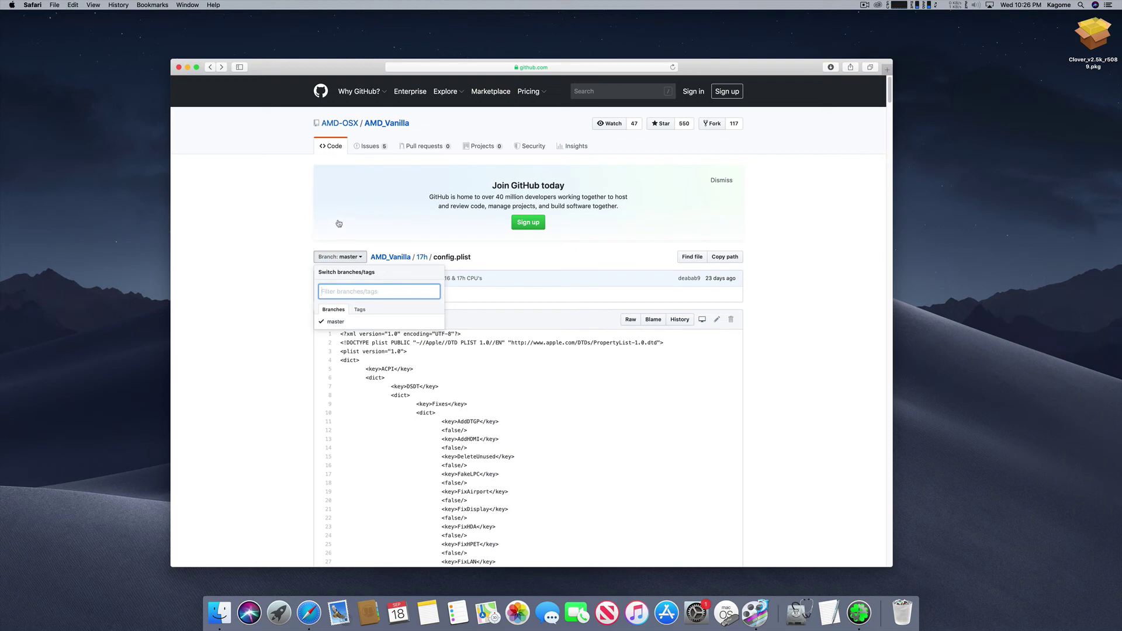
{"action": "left_click", "coordinate": [297, 229]}
{"action": "left_click", "coordinate": [210, 68]}
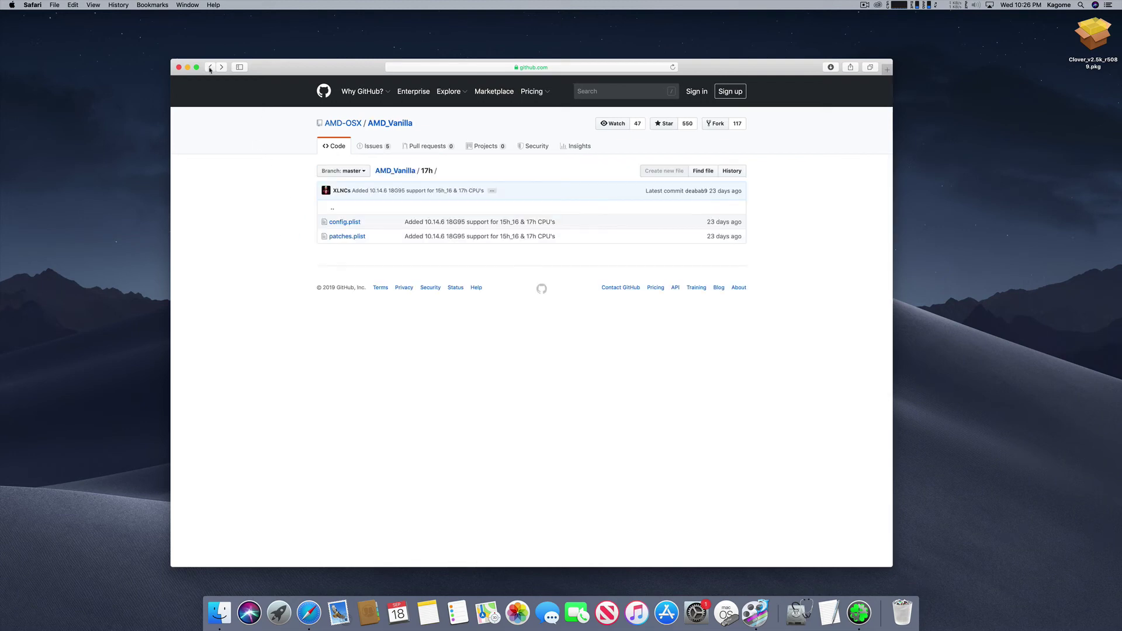
{"action": "left_click", "coordinate": [210, 68]}
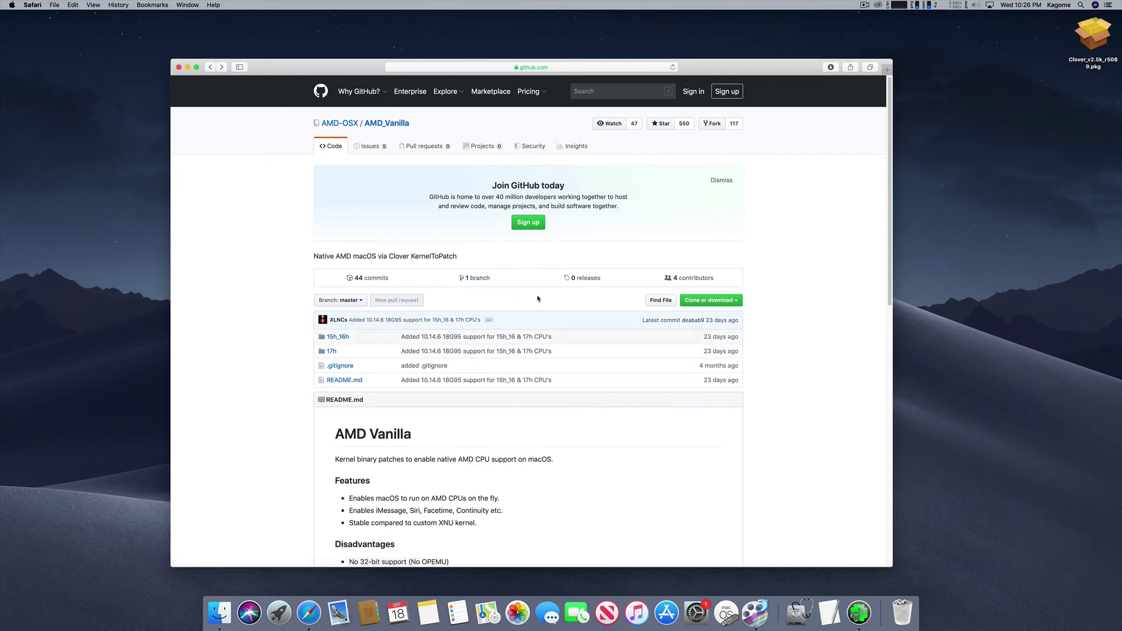
{"action": "left_click", "coordinate": [734, 300]}
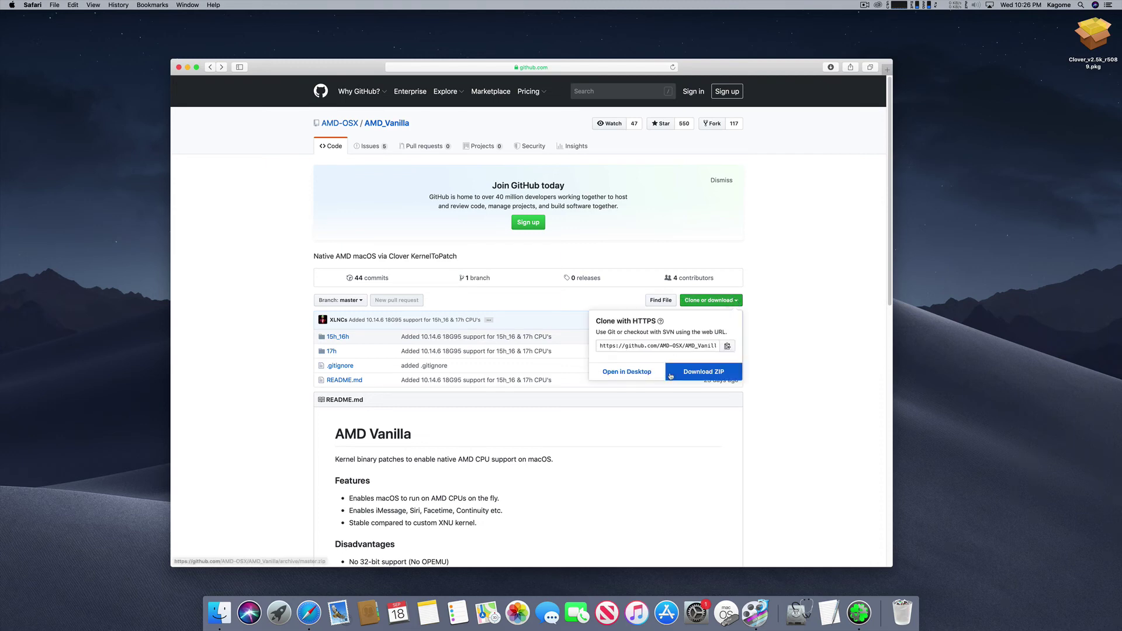
{"action": "left_click", "coordinate": [695, 371]}
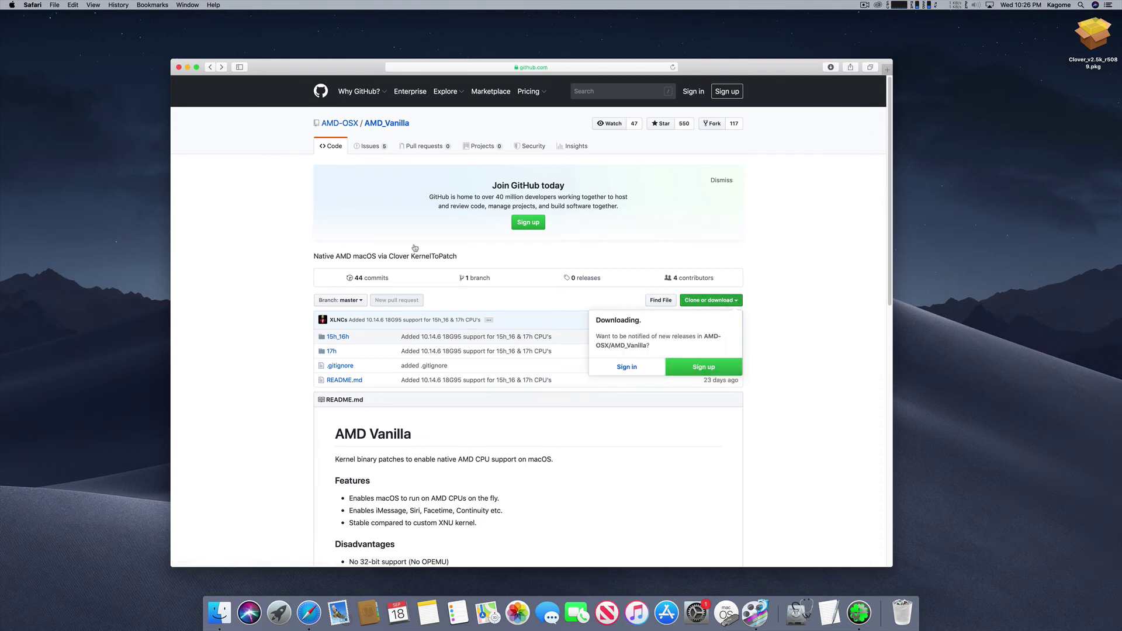
Step: Select config.plist in the 17h folder of the downloaded AMD_Vanilla-master in Finder, and close the Safari window
{"action": "left_click", "coordinate": [221, 621]}
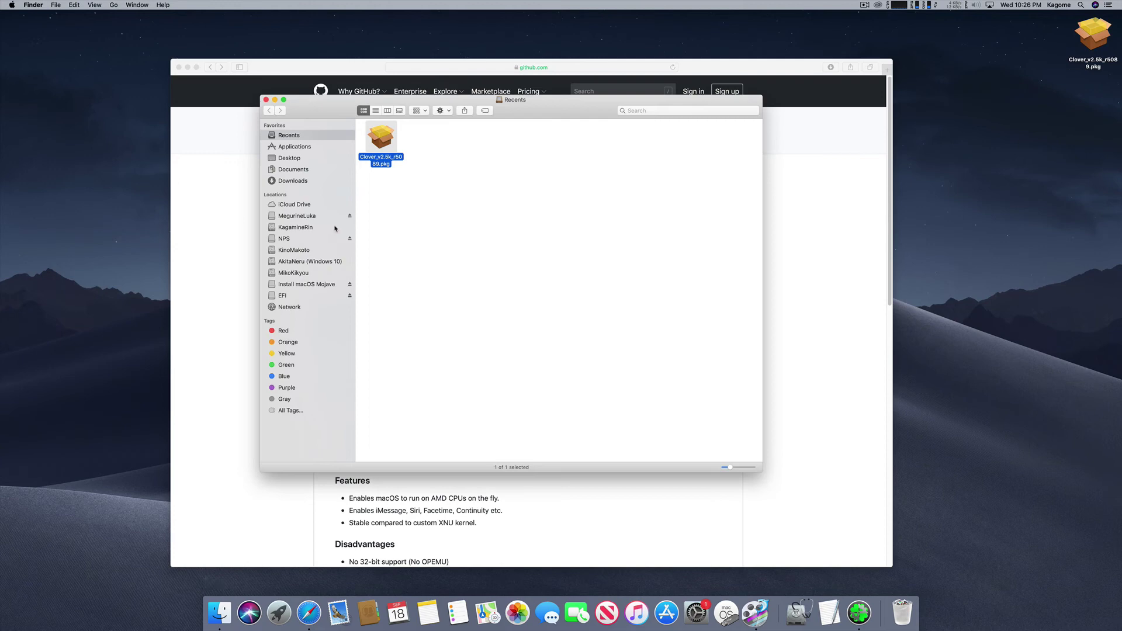
{"action": "left_click", "coordinate": [293, 181]}
{"action": "double_click", "coordinate": [395, 134]}
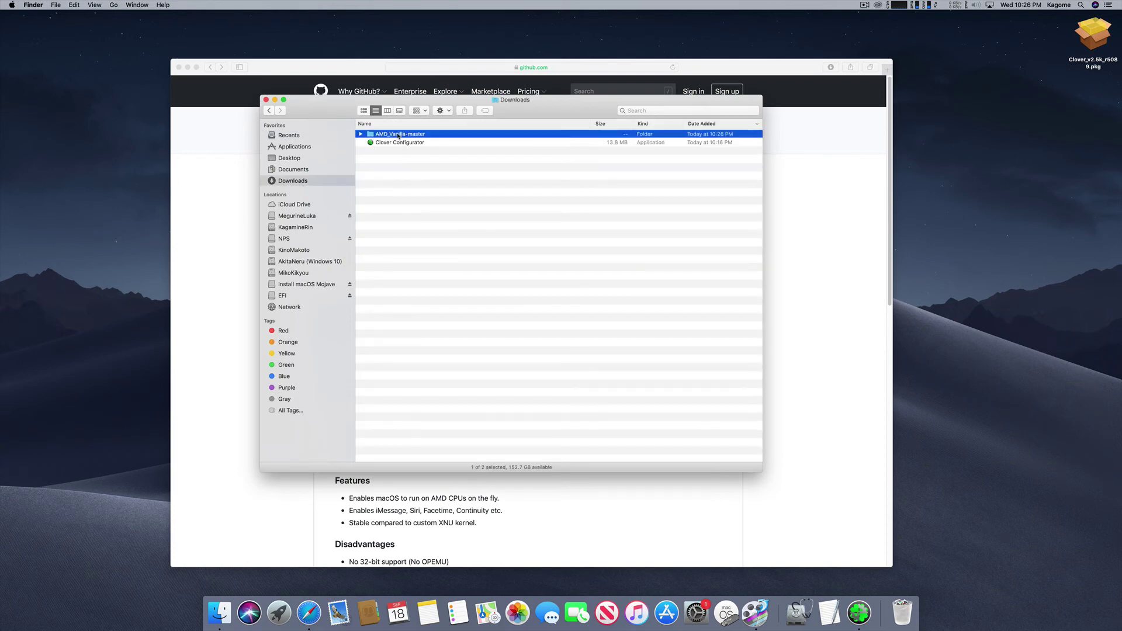
{"action": "left_click", "coordinate": [361, 143]}
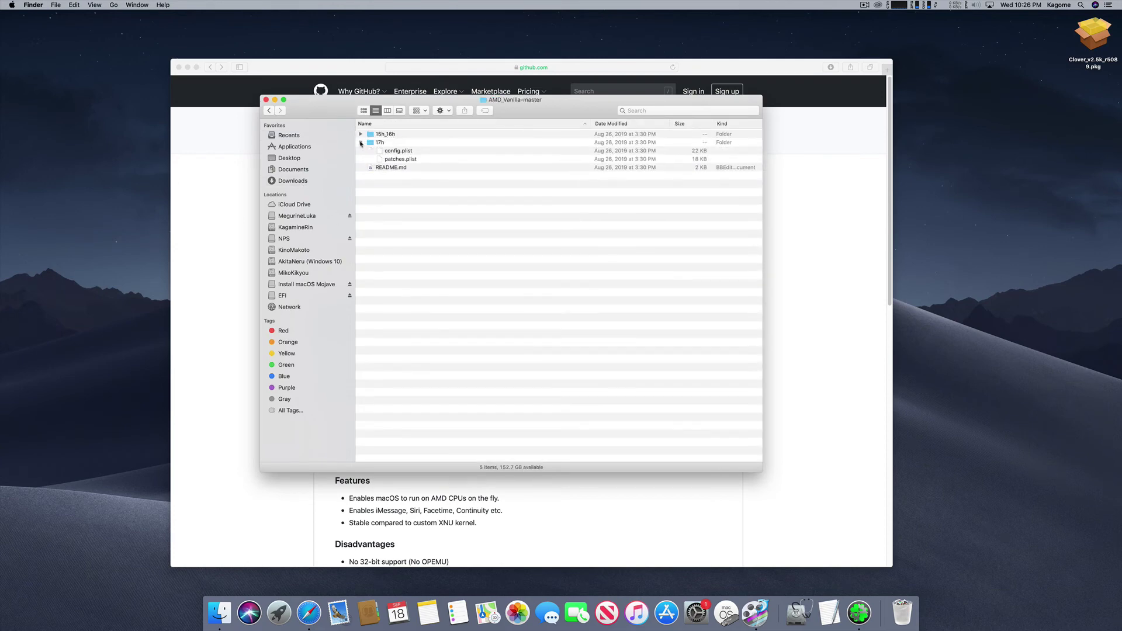
{"action": "left_click", "coordinate": [398, 151]}
{"action": "mouse_move", "coordinate": [350, 111]}
{"action": "left_mouse_down"}
{"action": "mouse_move", "coordinate": [429, 155]}
{"action": "mouse_move", "coordinate": [349, 121]}
{"action": "left_mouse_up"}
{"action": "left_click", "coordinate": [179, 67]}
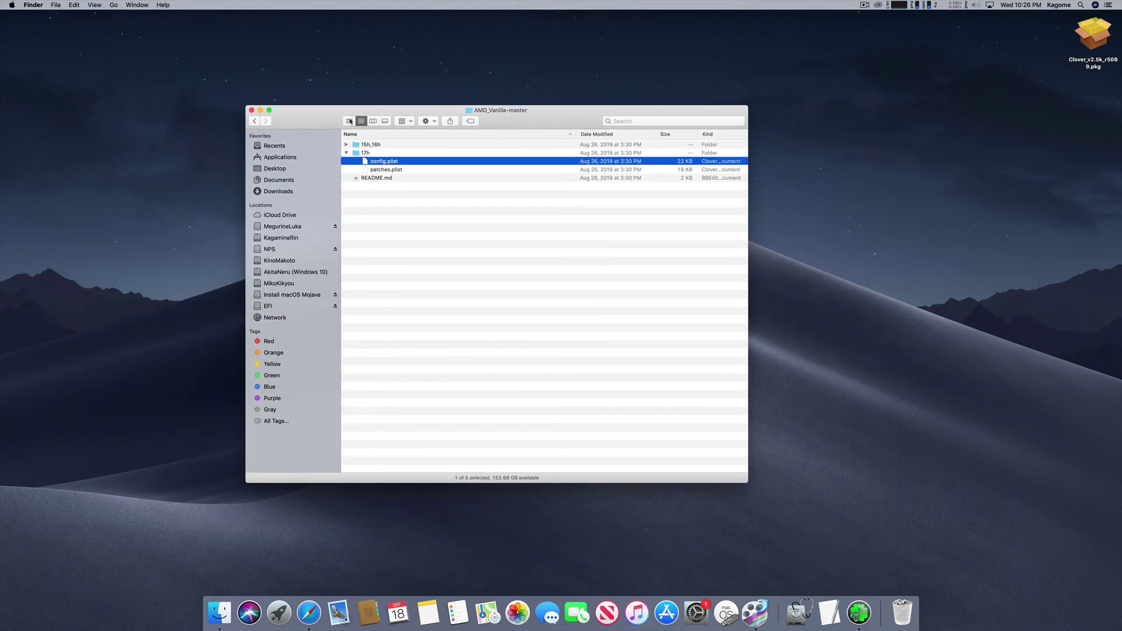
Step: Open the EFI partition in a separate Finder window and arrange it side by side with the AMD_Vanilla-master window
{"action": "left_click", "coordinate": [268, 307], "text": "super"}
{"action": "left_click_drag", "start_coordinate": [584, 130], "coordinate": [97, 130]}
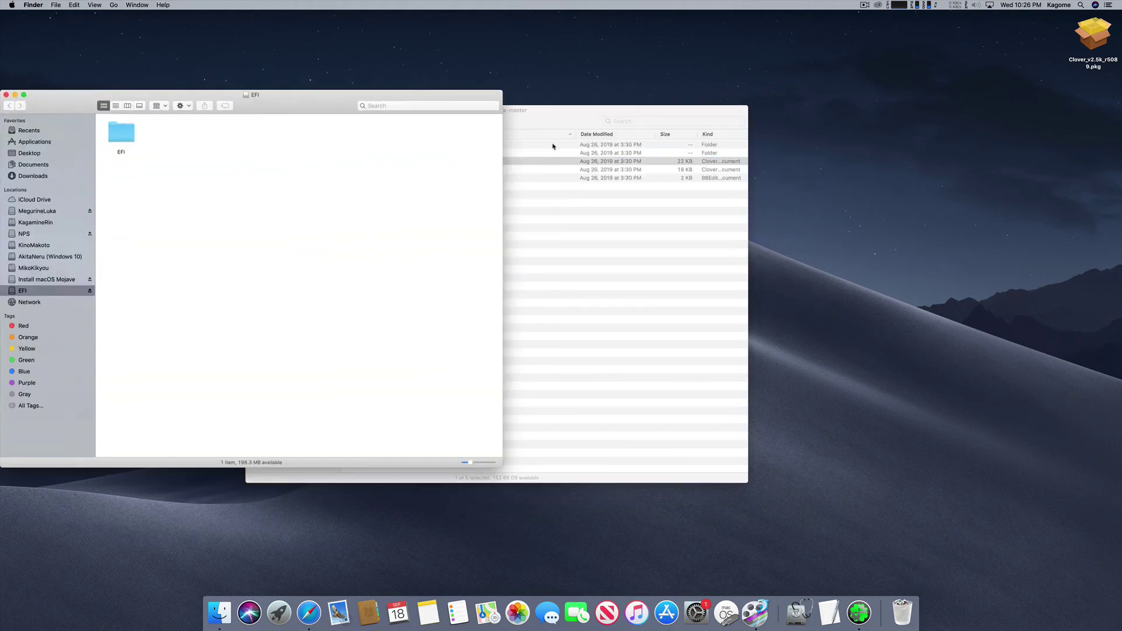
{"action": "left_click_drag", "start_coordinate": [524, 122], "coordinate": [792, 111]}
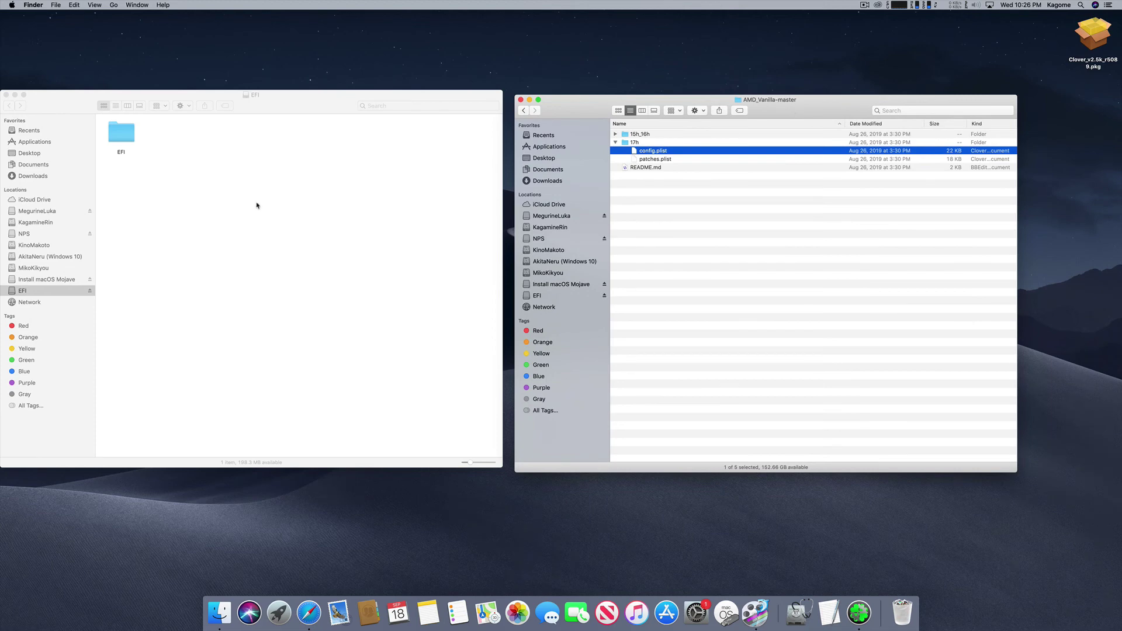
Step: Open the EFI/CLOVER folder on the EFI partition and check the contents of its drivers64UEFI folder
{"action": "left_click", "coordinate": [256, 205]}
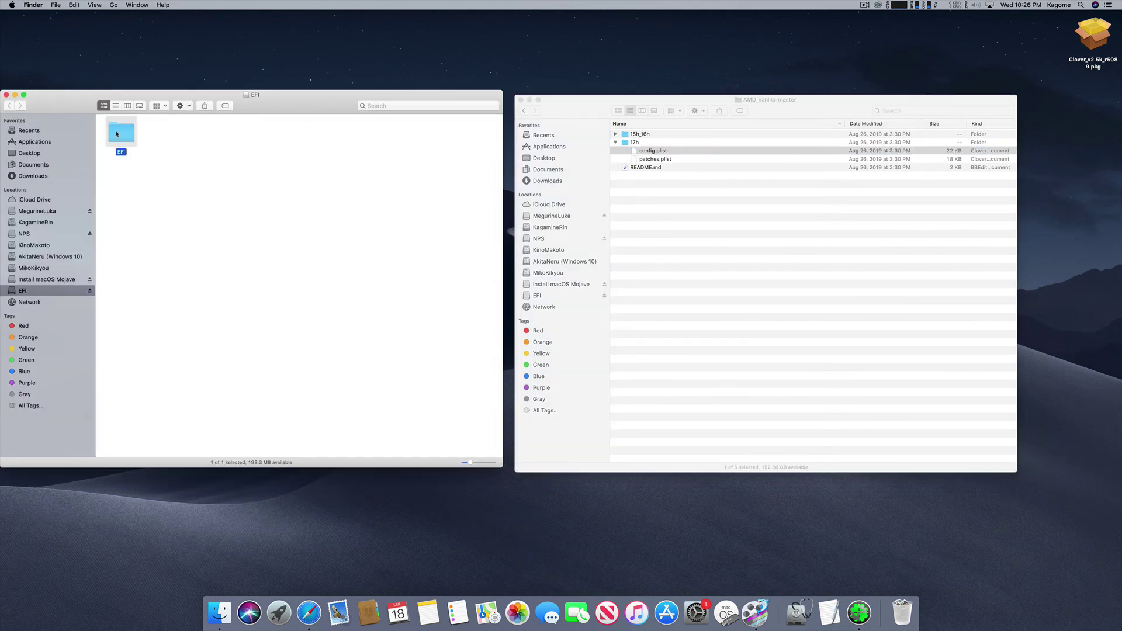
{"action": "double_click", "coordinate": [129, 126]}
{"action": "double_click", "coordinate": [172, 131]}
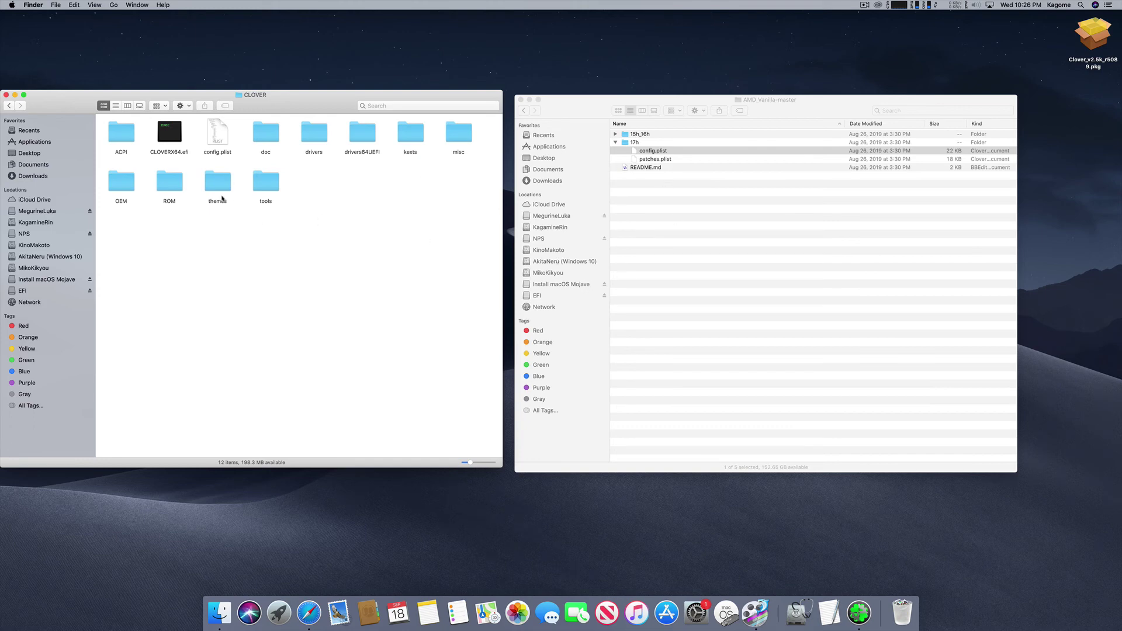
{"action": "double_click", "coordinate": [356, 134]}
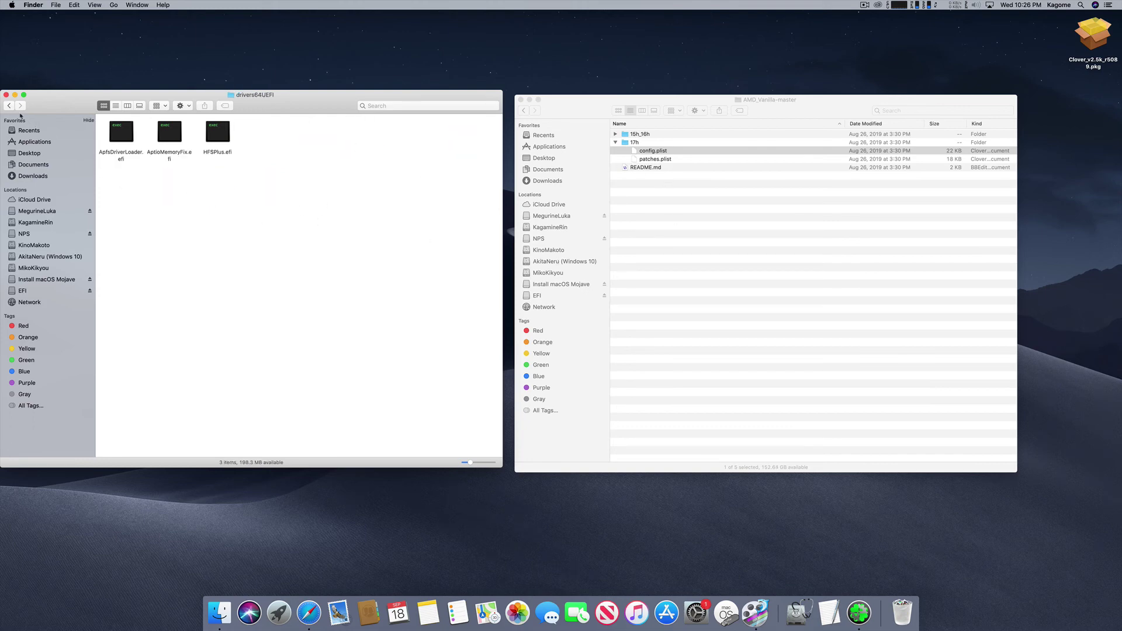
{"action": "left_click", "coordinate": [10, 105]}
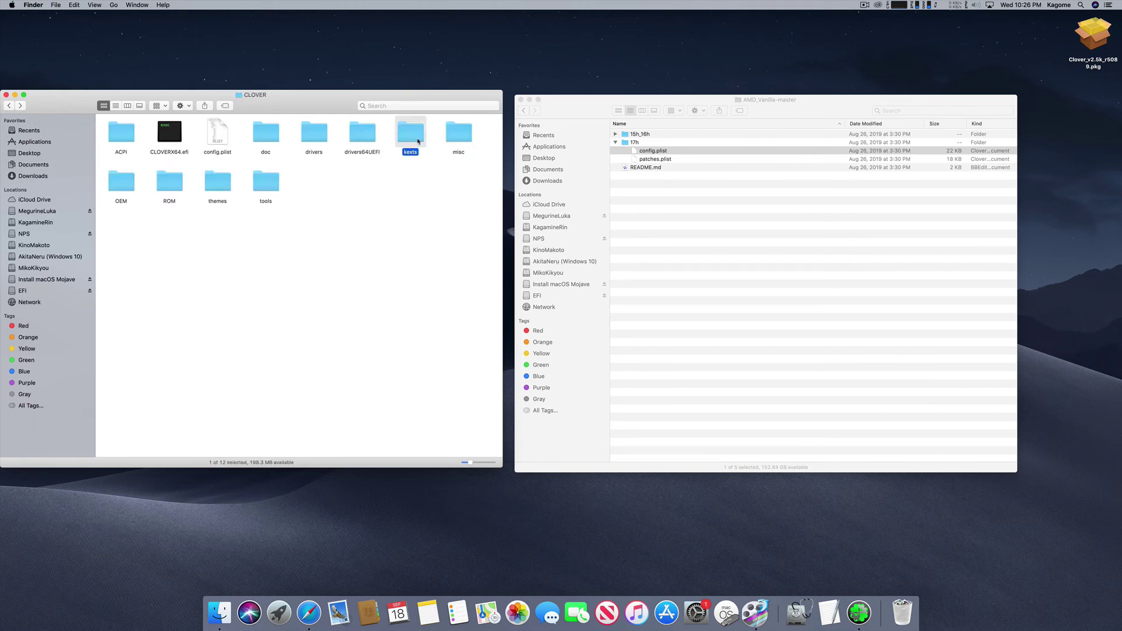
Step: Open the 10.14 folder inside the EFI partition's kexts folder and move both Finder windows up and to the right
{"action": "double_click", "coordinate": [411, 133]}
{"action": "double_click", "coordinate": [458, 134]}
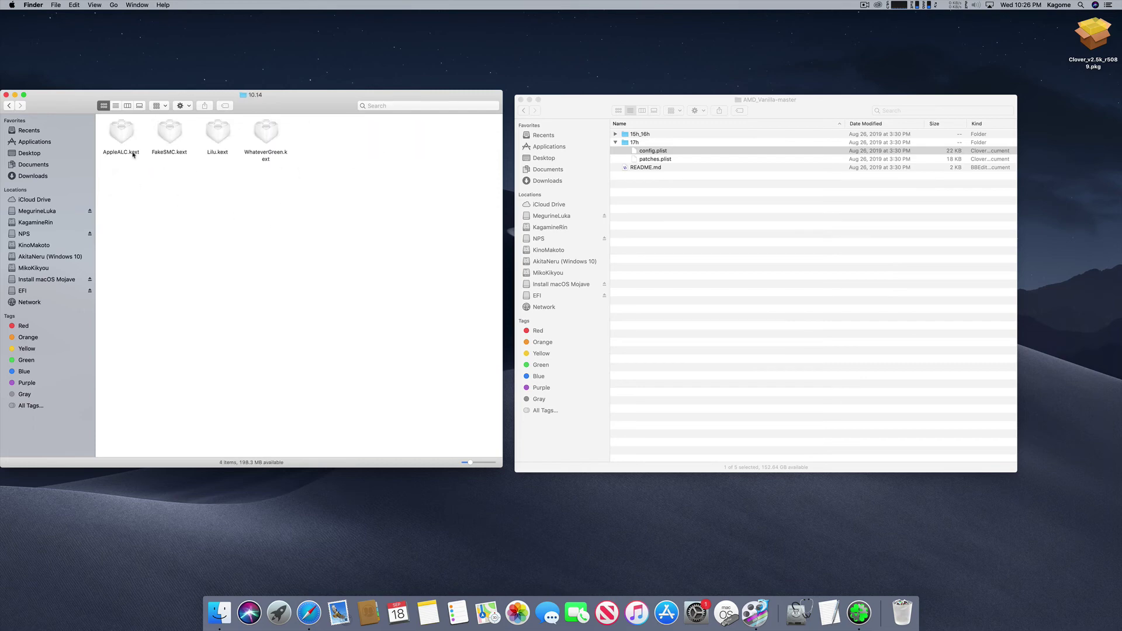
{"action": "left_click_drag", "start_coordinate": [263, 100], "coordinate": [280, 86]}
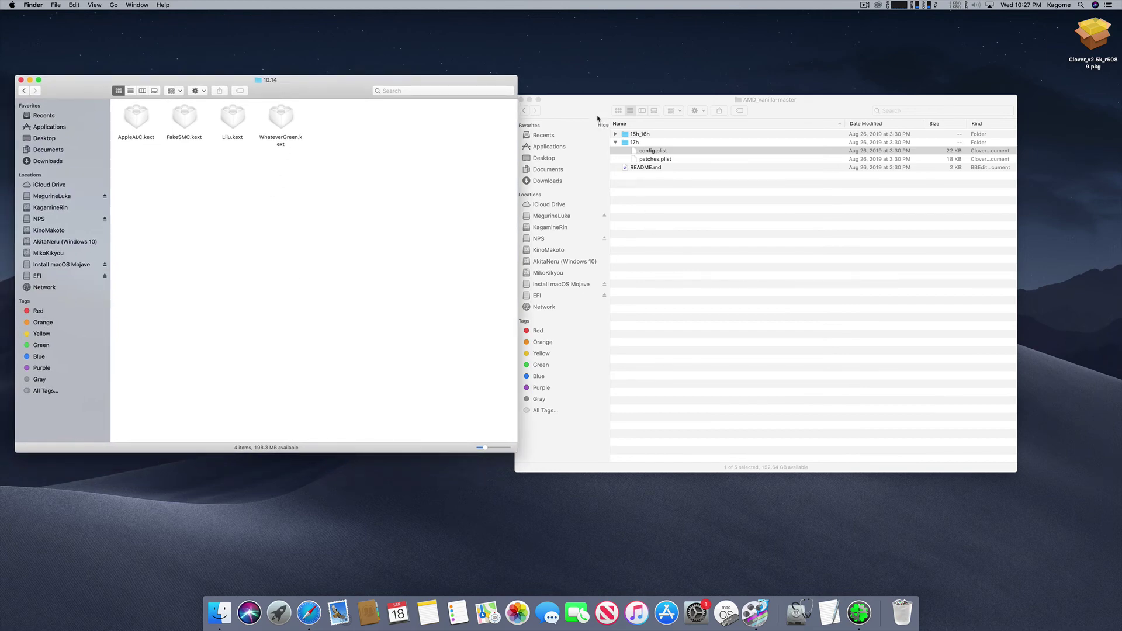
{"action": "left_click_drag", "start_coordinate": [583, 108], "coordinate": [598, 91]}
Step: Look through the kexts offered by Clover Configurator's Kexts Installer, close its window and realign the AMD_Vanilla-master Finder window
{"action": "left_click", "coordinate": [860, 612]}
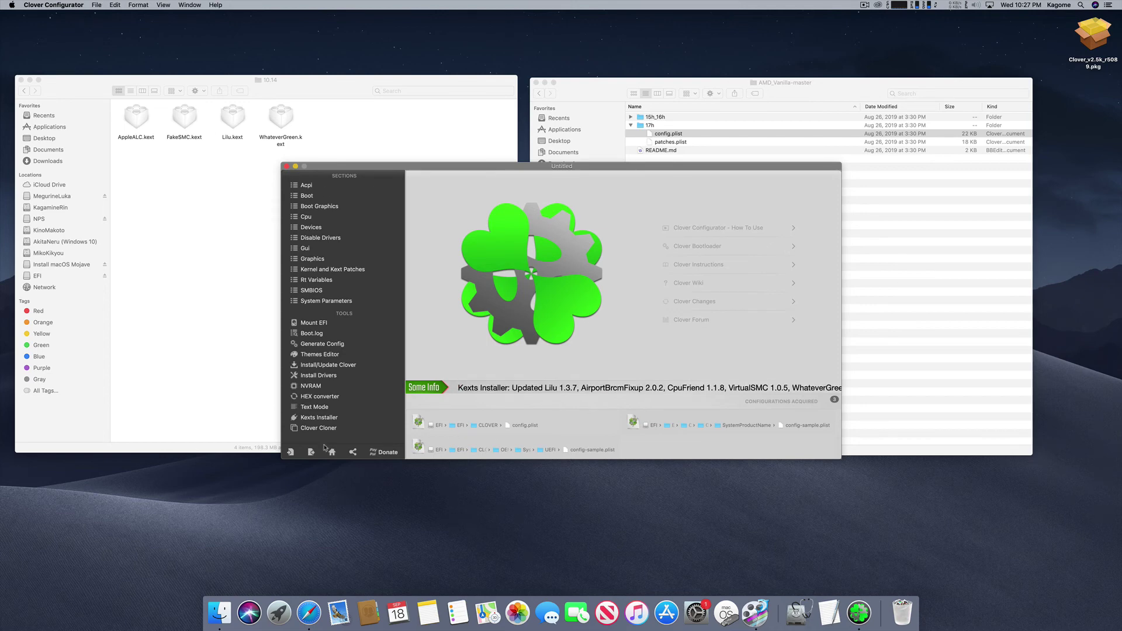
{"action": "left_click", "coordinate": [329, 420]}
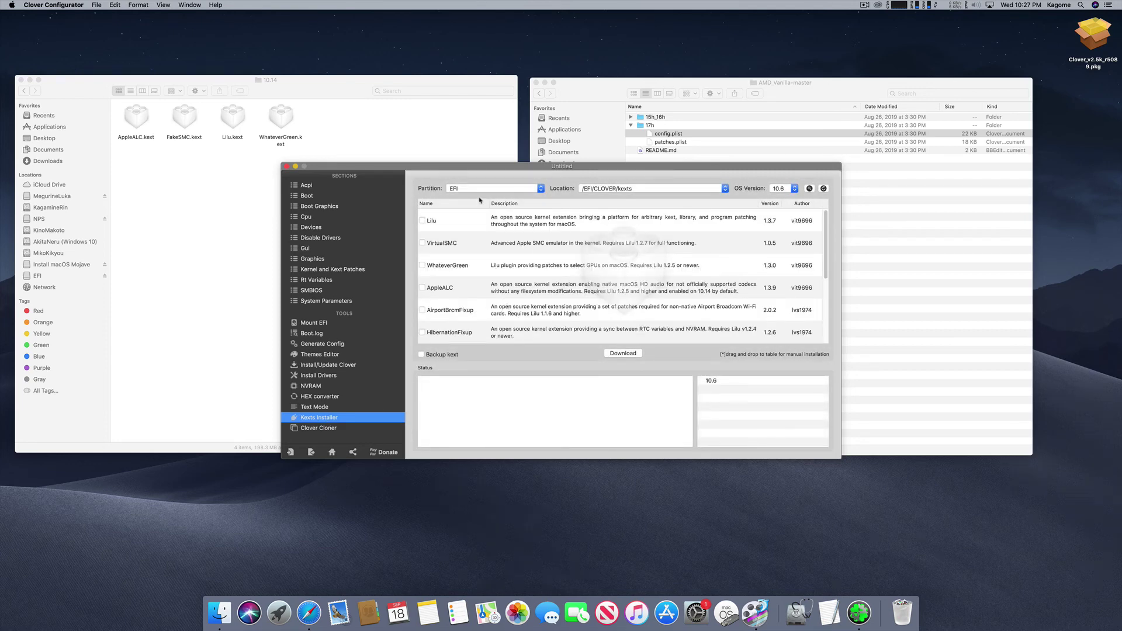
{"action": "scroll", "coordinate": [836, 275], "scroll_direction": "down", "scroll_amount": 5}
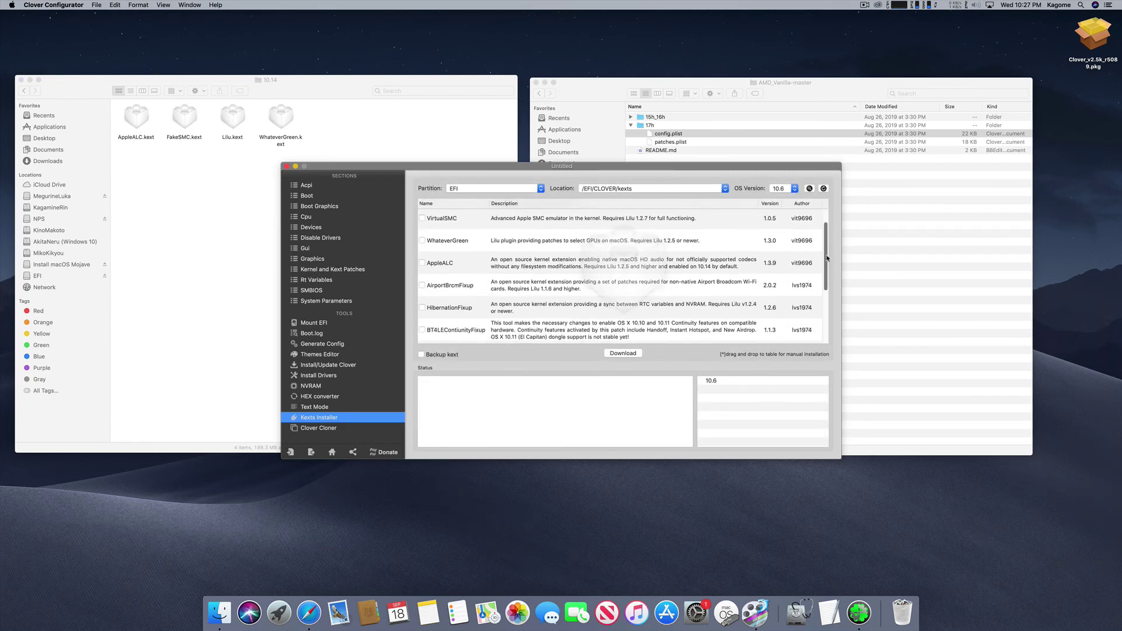
{"action": "scroll", "coordinate": [835, 304], "scroll_direction": "down", "scroll_amount": 1}
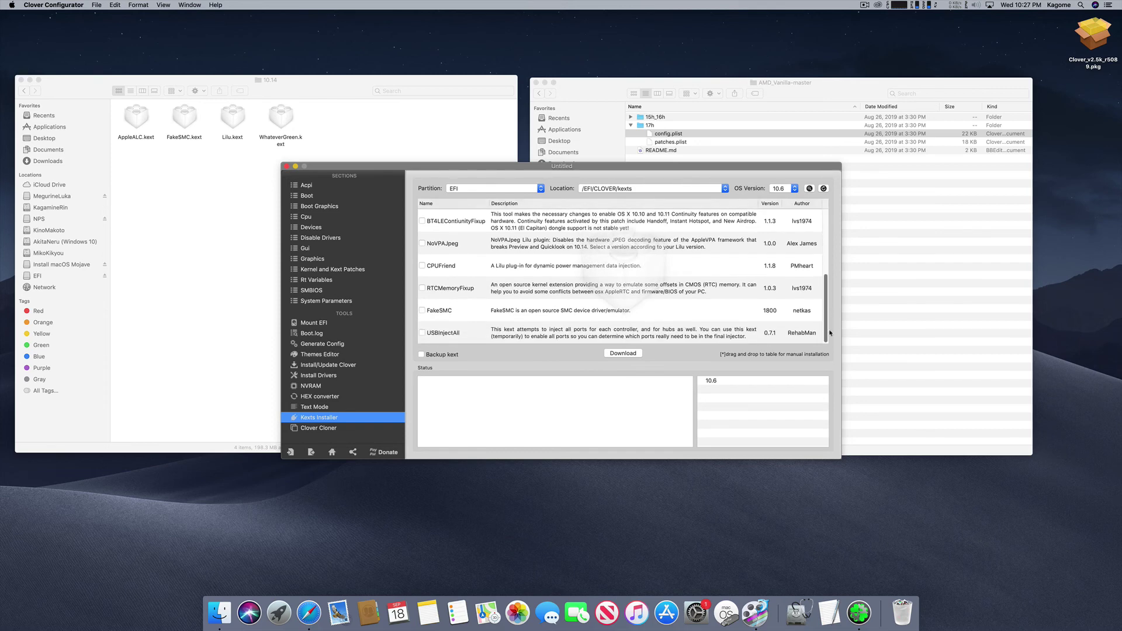
{"action": "left_click_drag", "start_coordinate": [826, 331], "coordinate": [825, 218]}
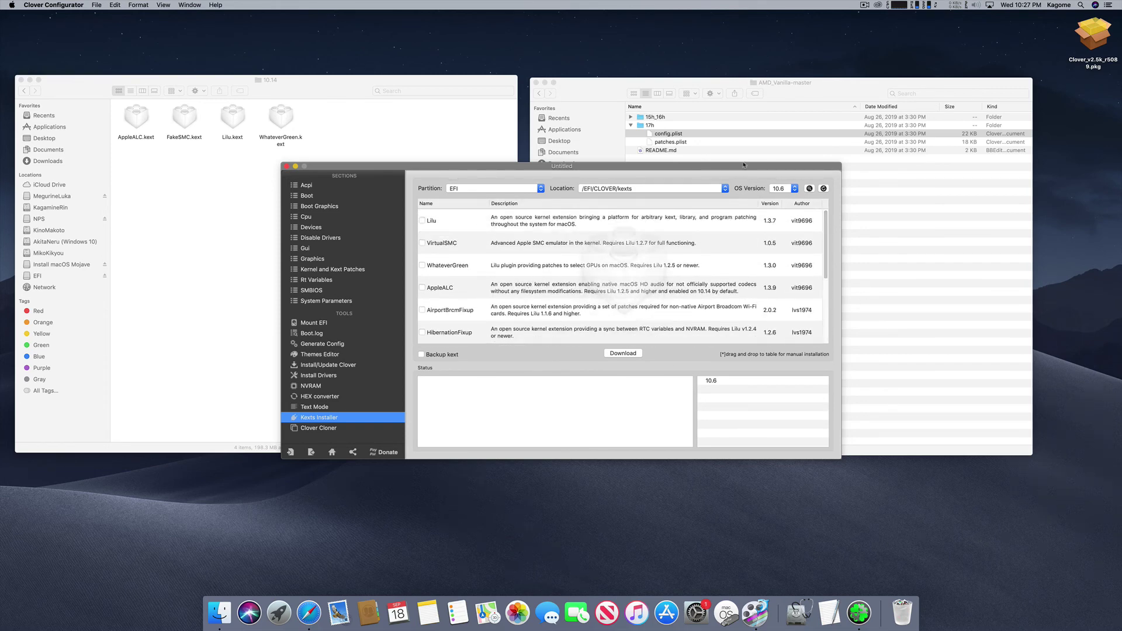
{"action": "left_click", "coordinate": [286, 167]}
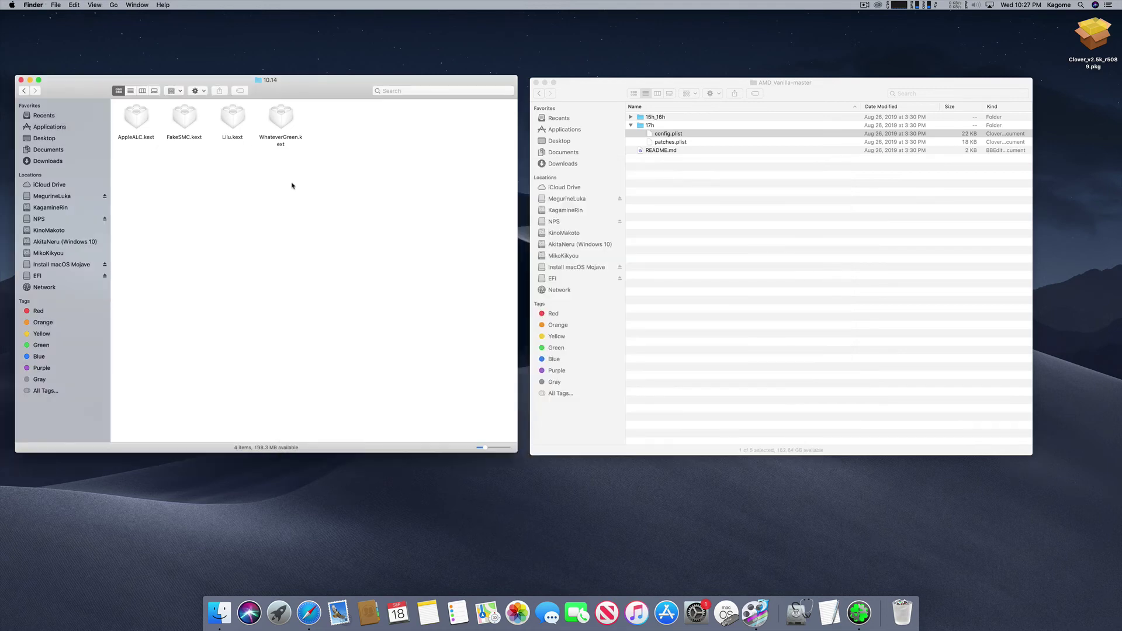
{"action": "left_click_drag", "start_coordinate": [608, 87], "coordinate": [603, 84]}
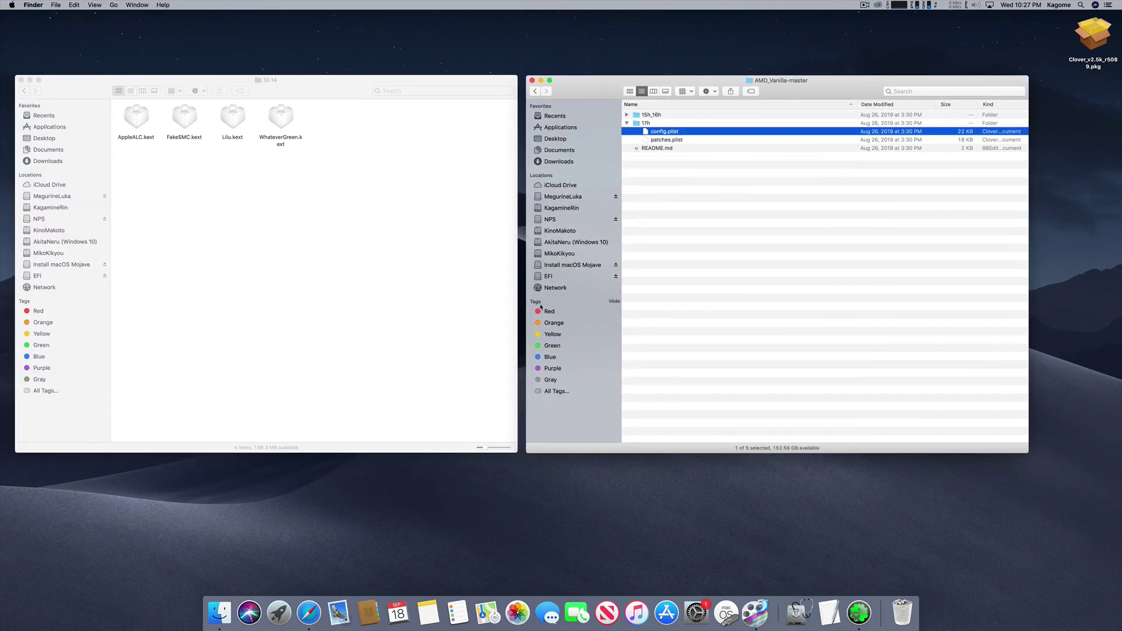
Step: Search Google in Safari for "Realtek8111 kext" and open the Mieze/RTL8111_driver_for_OS_X repository on GitHub
{"action": "left_click", "coordinate": [309, 612]}
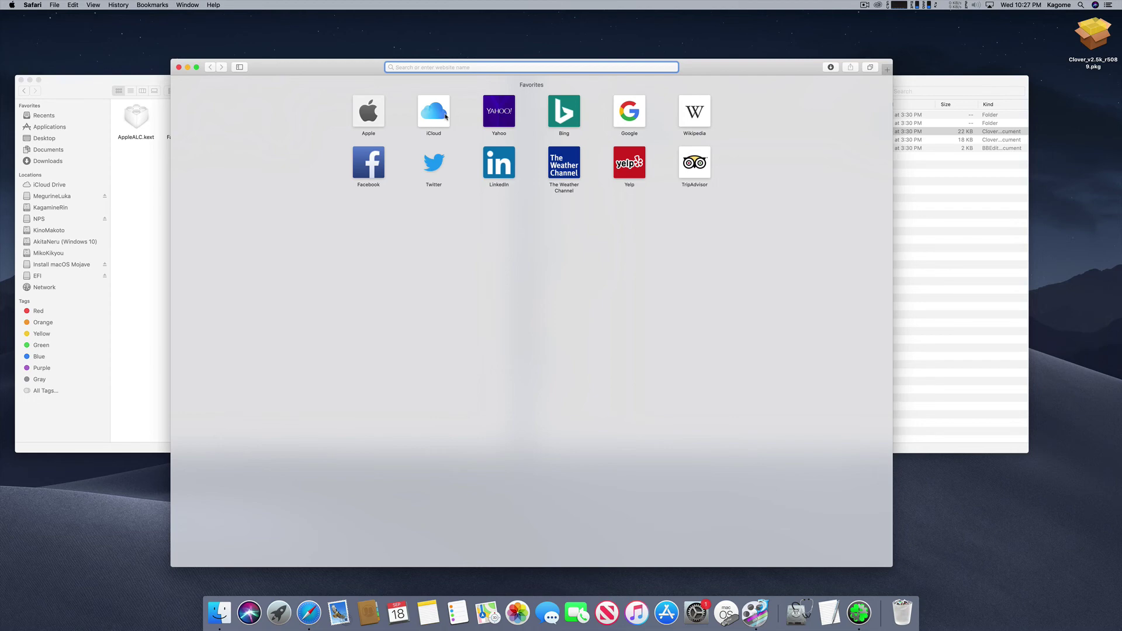
{"action": "type", "text": "Realte"}
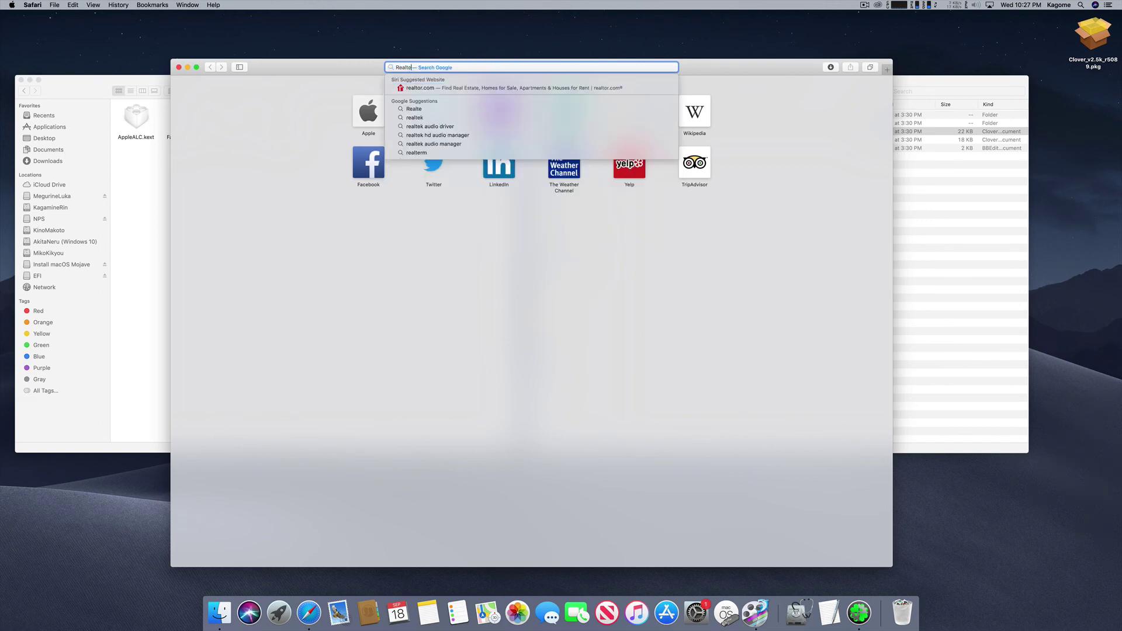
{"action": "type", "text": "k8111"}
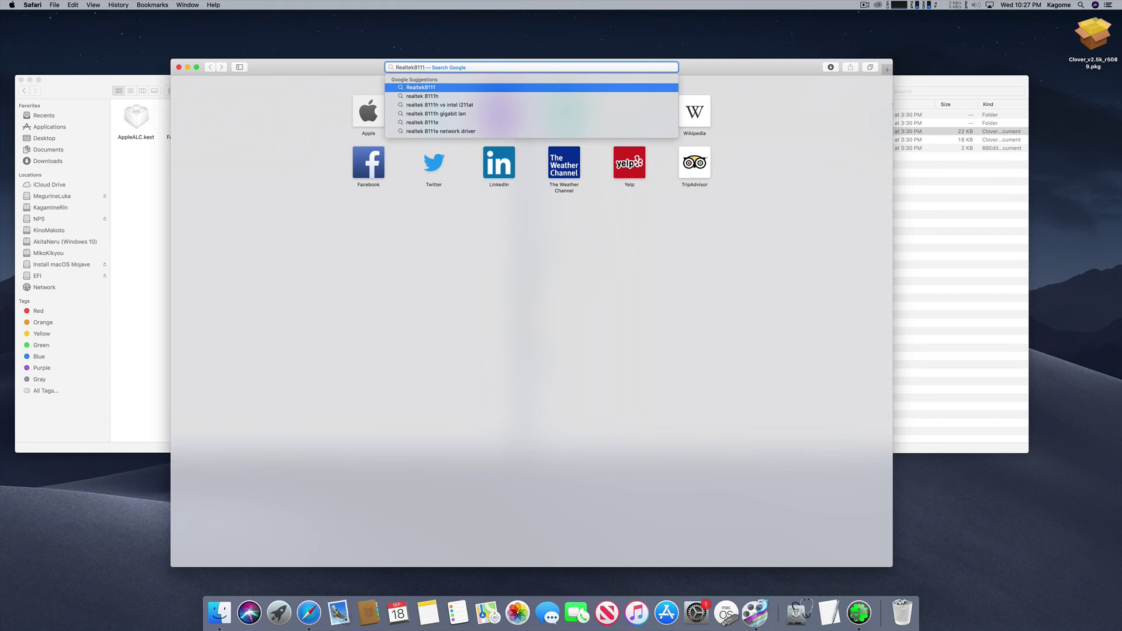
{"action": "type", "text": " kext"}
{"action": "key", "text": "Return"}
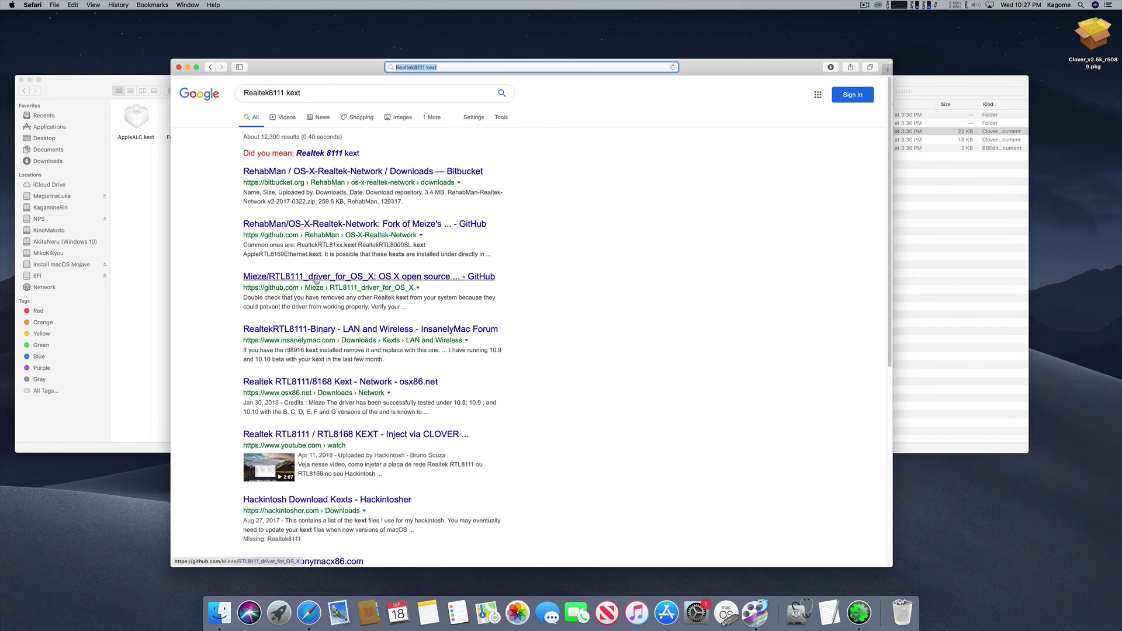
{"action": "left_click", "coordinate": [343, 279]}
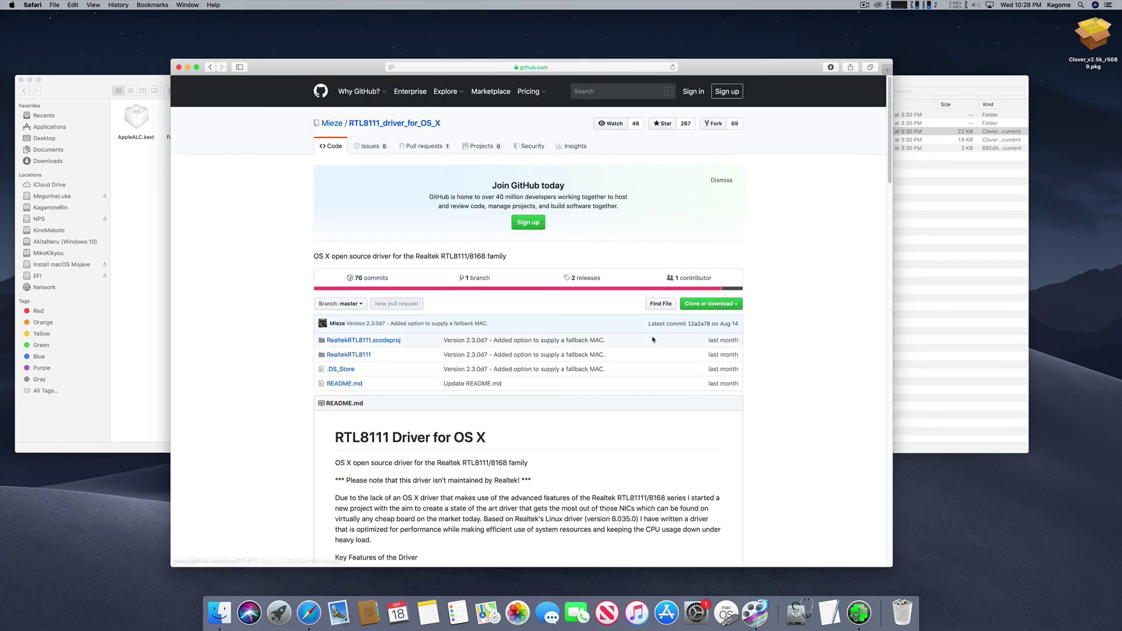
Step: Skim the RTL8111 driver's README and download the whole repository as a ZIP
{"action": "scroll", "coordinate": [573, 485], "scroll_direction": "down", "scroll_amount": 2}
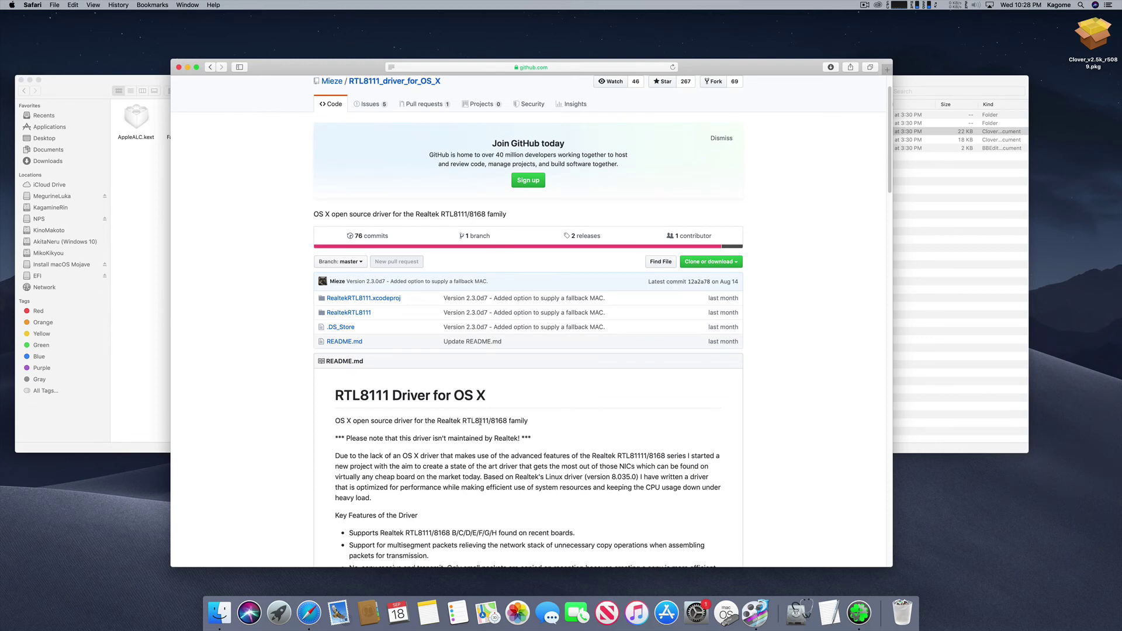
{"action": "scroll", "coordinate": [553, 420], "scroll_direction": "down", "scroll_amount": 5}
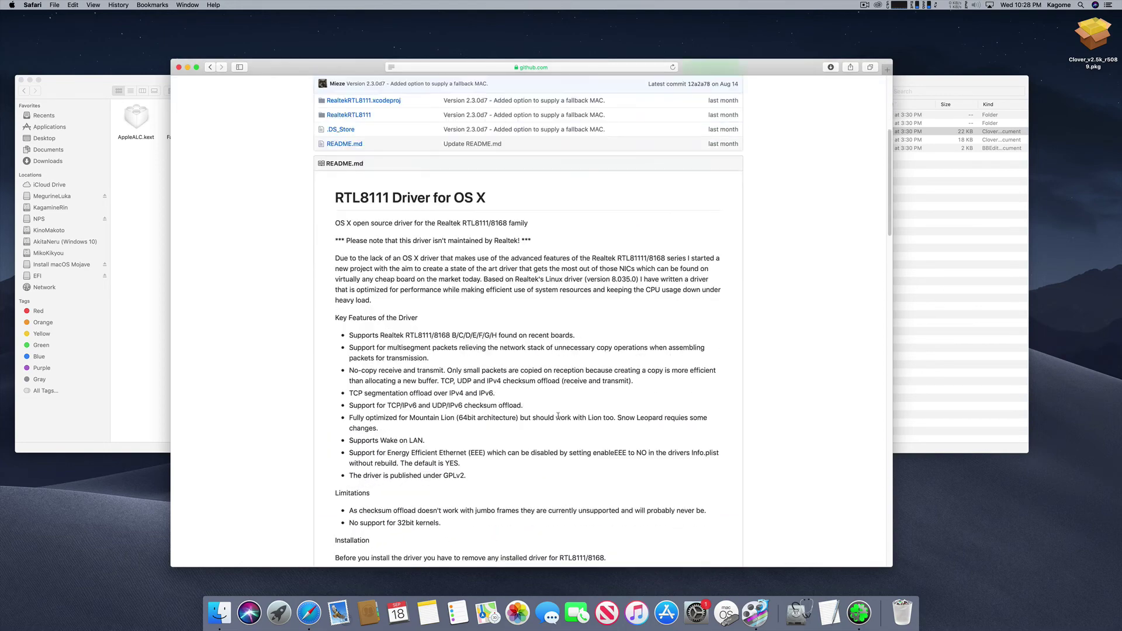
{"action": "scroll", "coordinate": [595, 370], "scroll_direction": "up", "scroll_amount": 7}
{"action": "left_click", "coordinate": [709, 303]}
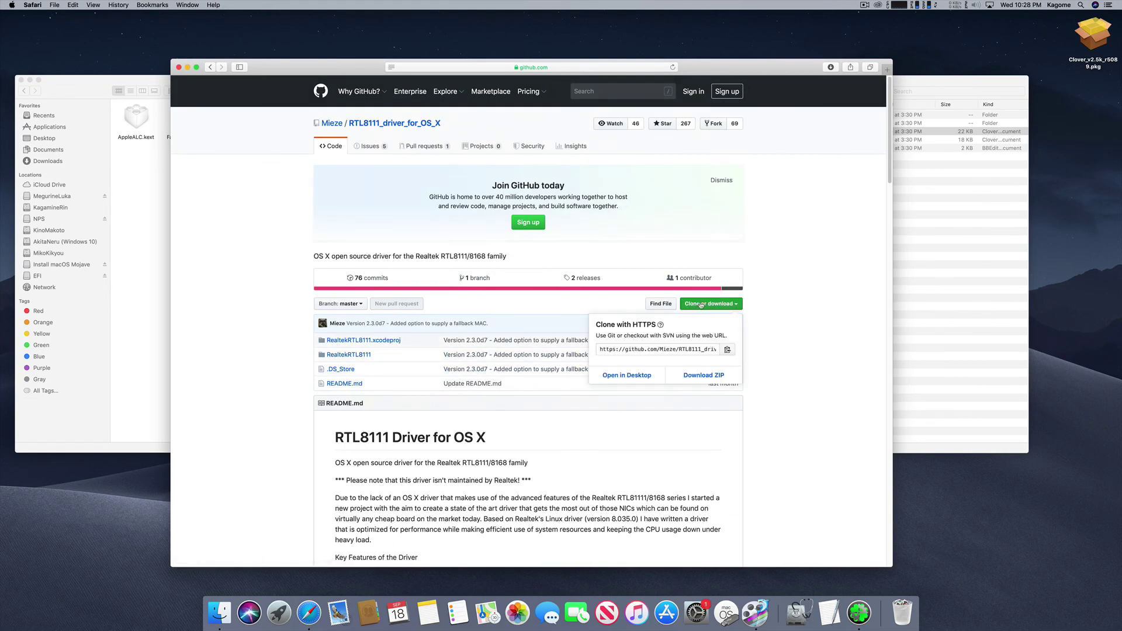
{"action": "left_click", "coordinate": [697, 374]}
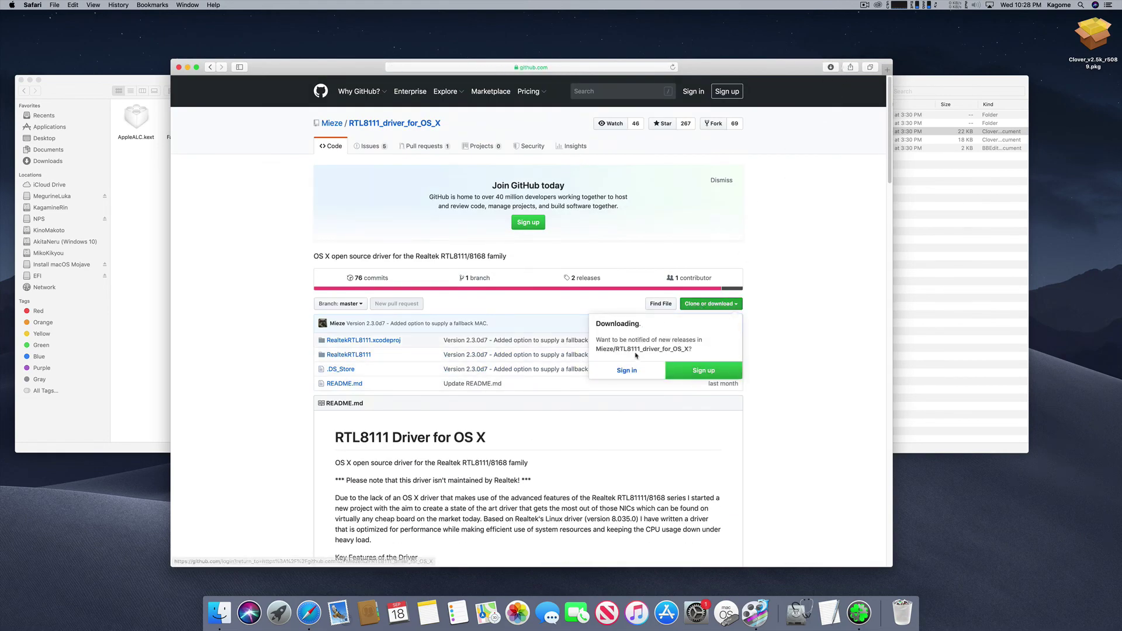
Step: Check the downloaded RTL8111_driver_for_OS_X-master folder and its subfolders for a kext in a new Finder window, and close that window
{"action": "left_click", "coordinate": [143, 196]}
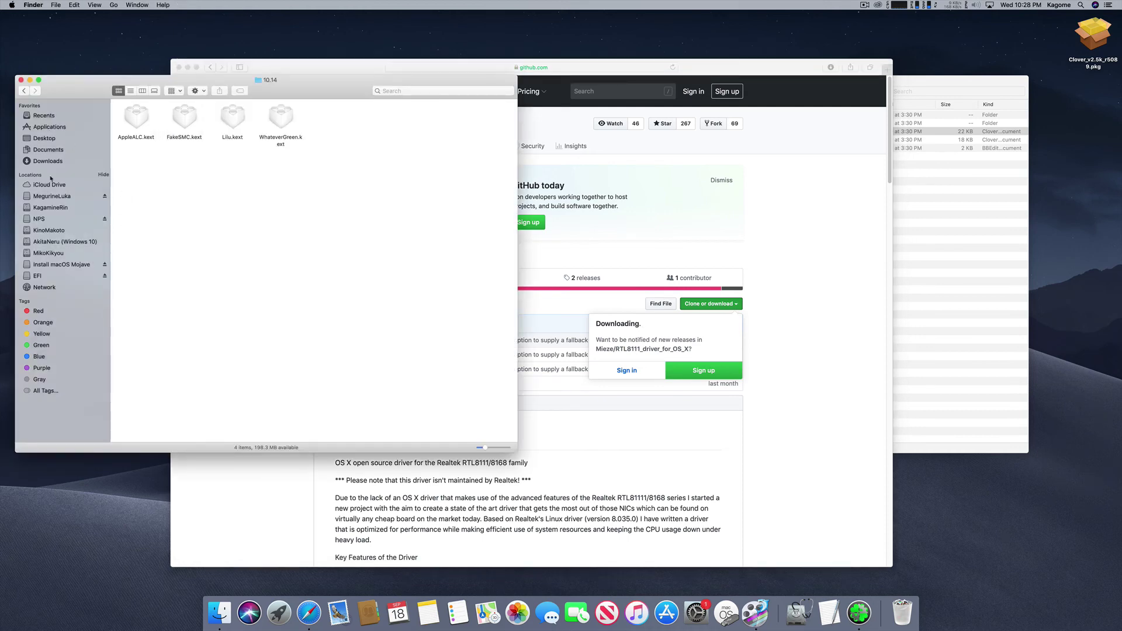
{"action": "key", "text": "super+n"}
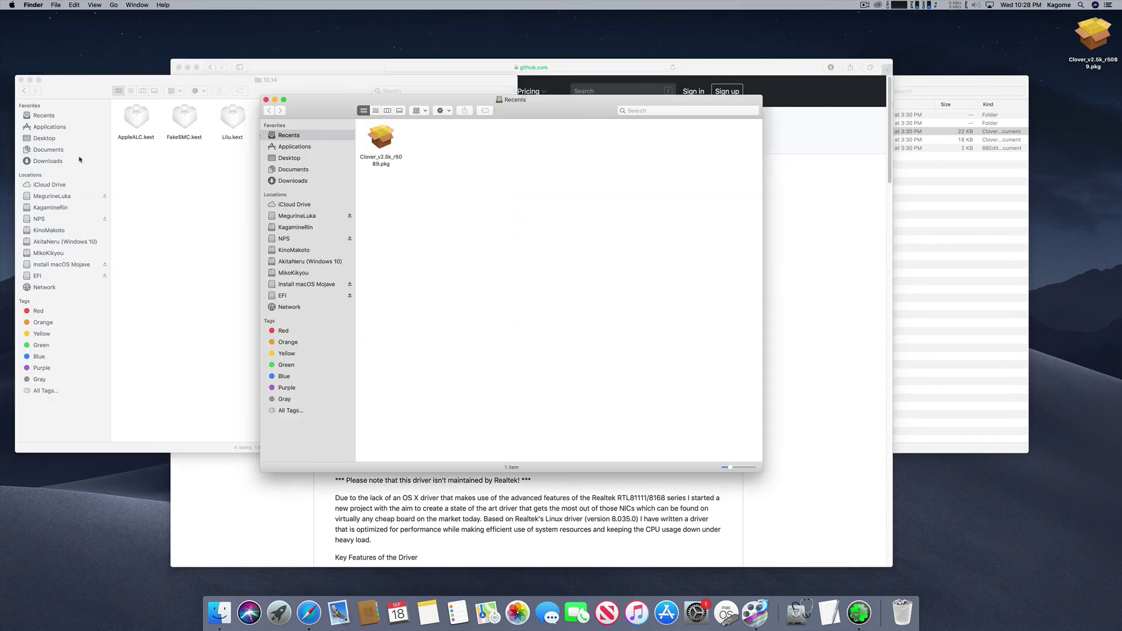
{"action": "left_click", "coordinate": [293, 182]}
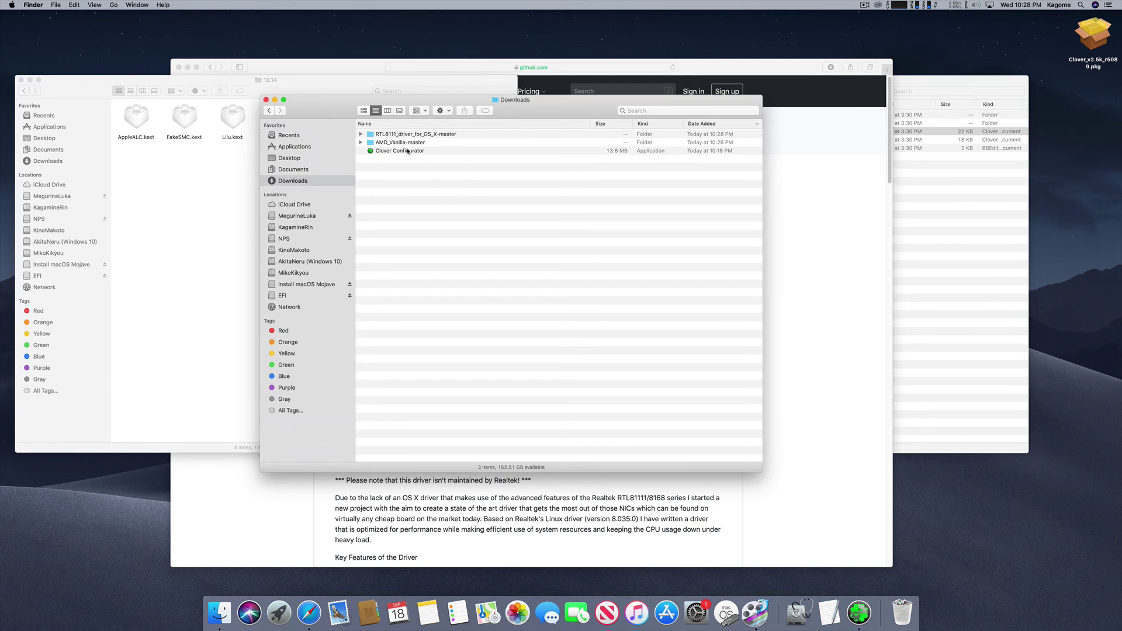
{"action": "double_click", "coordinate": [377, 134]}
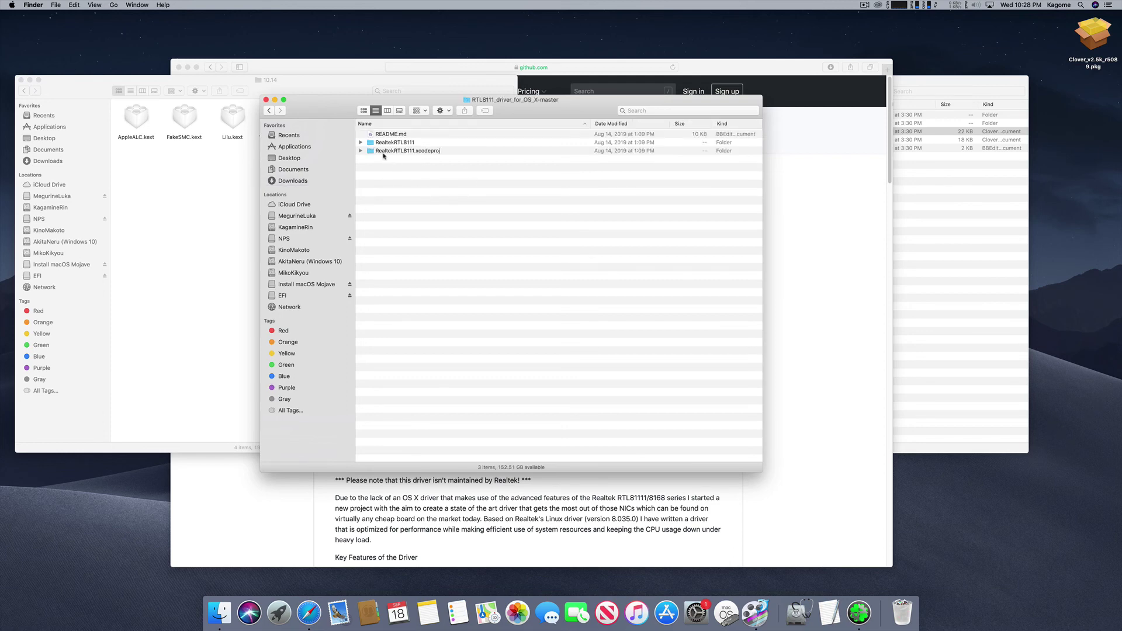
{"action": "double_click", "coordinate": [386, 143]}
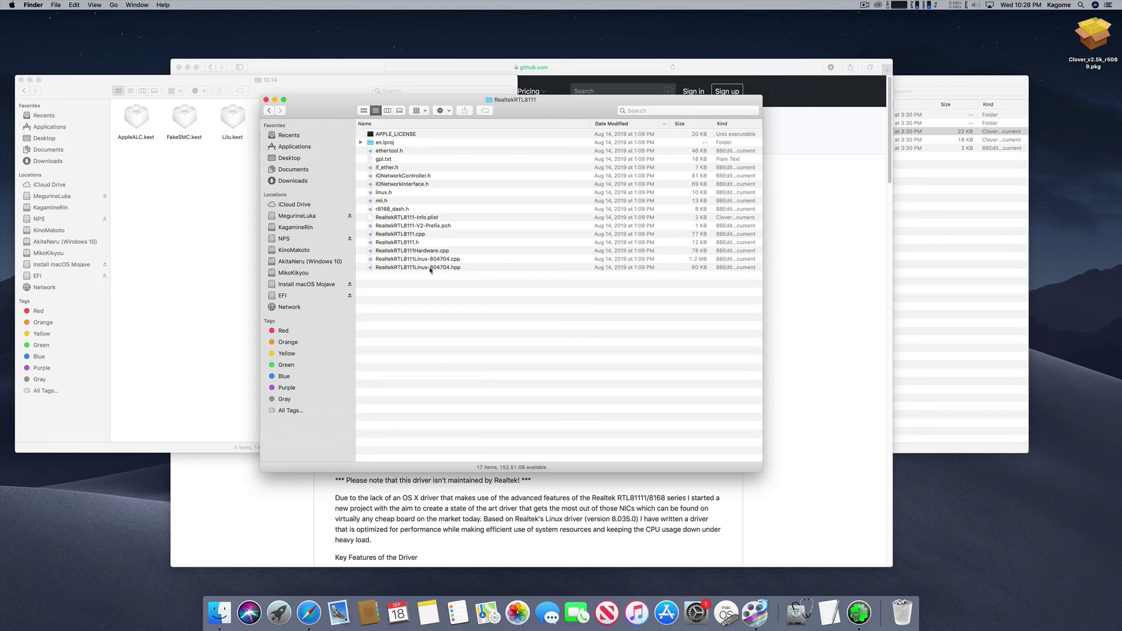
{"action": "left_click", "coordinate": [270, 111]}
{"action": "double_click", "coordinate": [403, 151]}
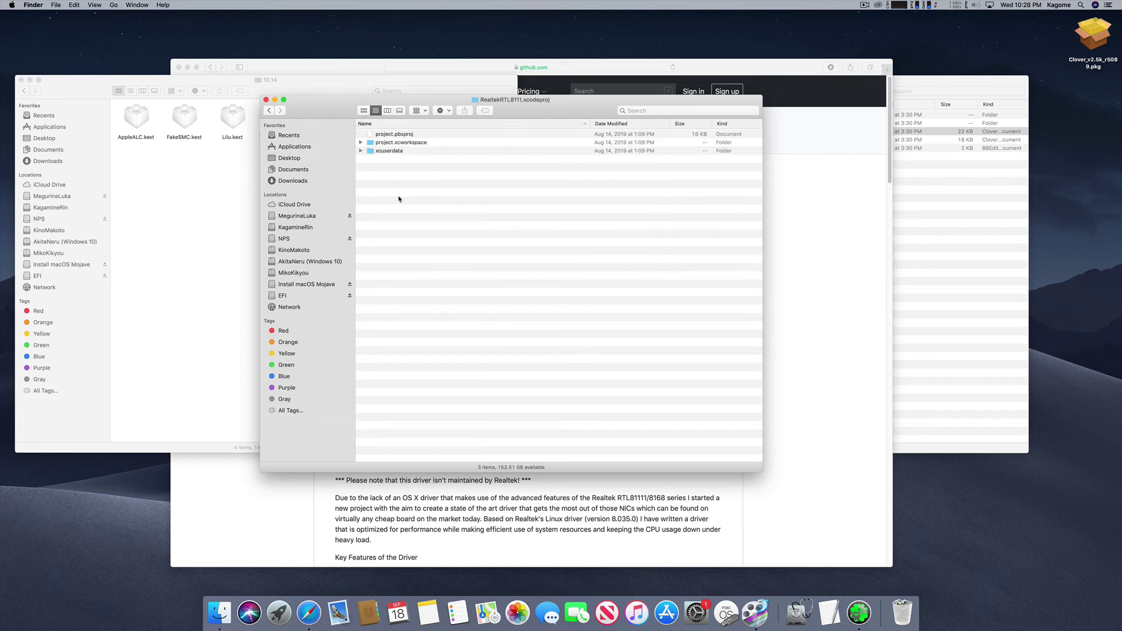
{"action": "key", "text": "super+bracketleft"}
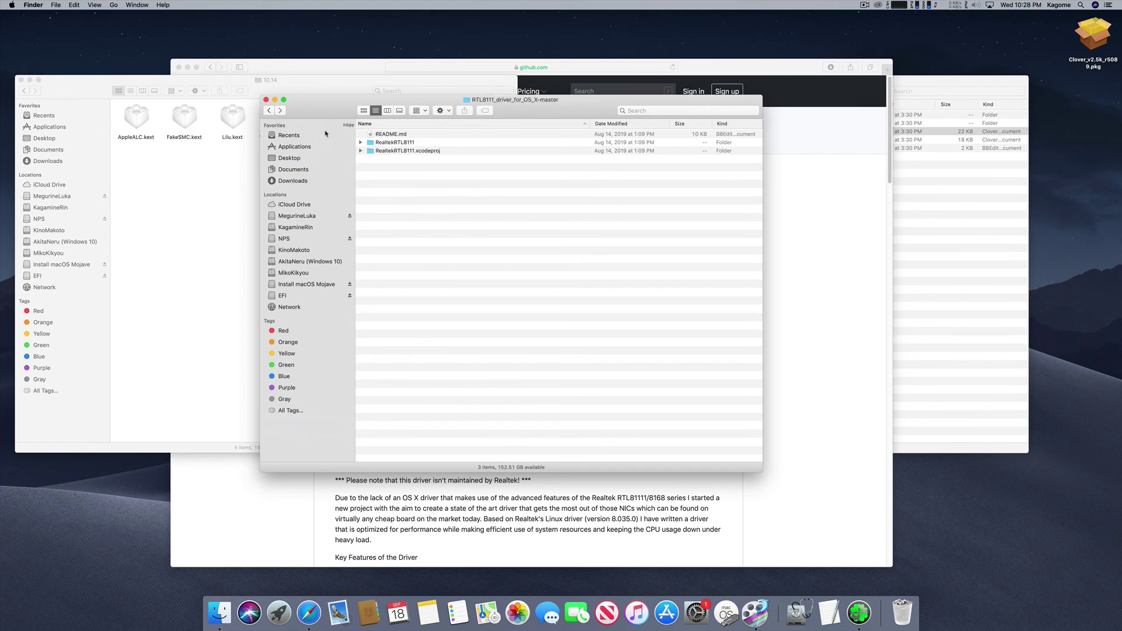
{"action": "left_click", "coordinate": [361, 142]}
{"action": "left_click", "coordinate": [361, 142]}
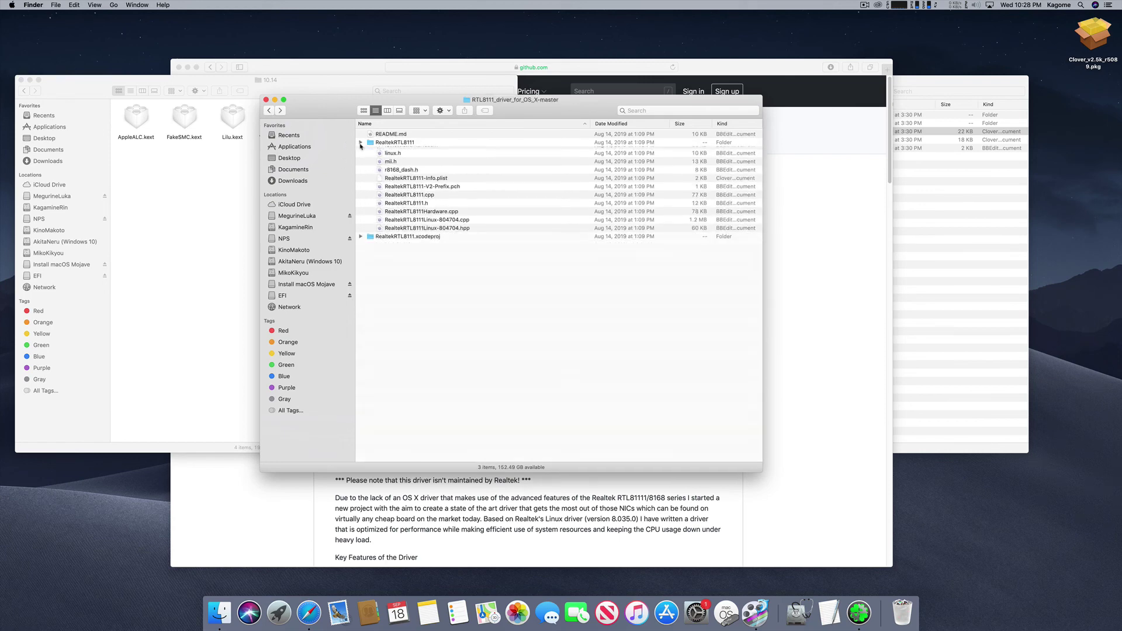
{"action": "left_click", "coordinate": [266, 100]}
Step: Open the RTL8111 driver repository's releases in Safari and download RealtekRTL8111-V2.2.2.zip
{"action": "left_click", "coordinate": [758, 296]}
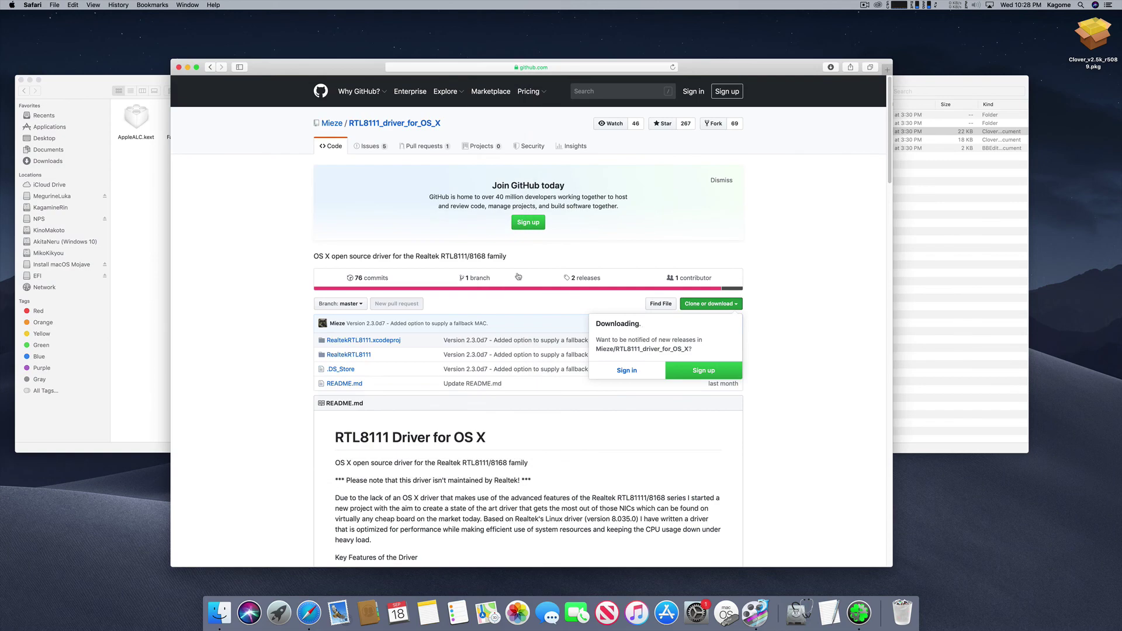
{"action": "left_click", "coordinate": [595, 277]}
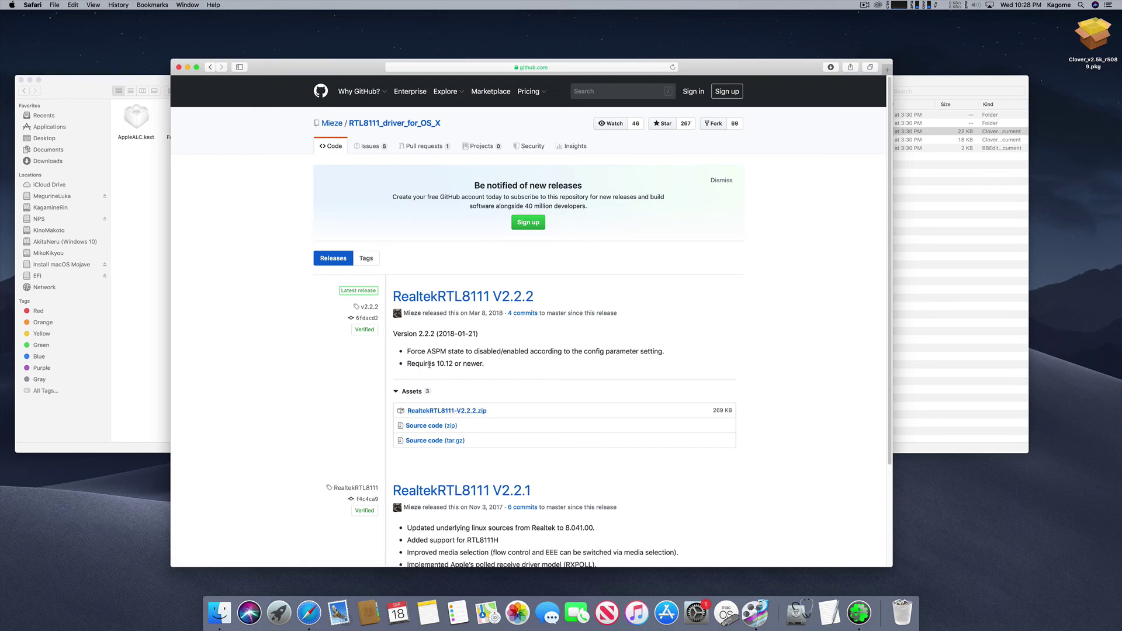
{"action": "left_click_drag", "start_coordinate": [428, 363], "coordinate": [489, 364]}
{"action": "left_click", "coordinate": [494, 369]}
{"action": "left_click", "coordinate": [468, 411]}
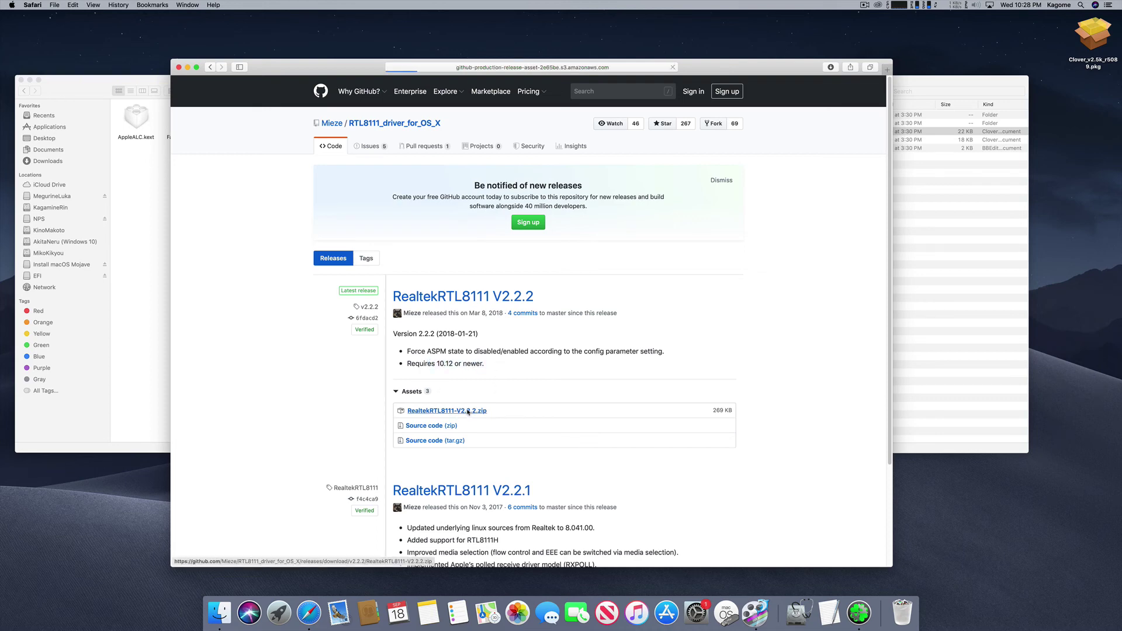
Step: Show the Downloads folder in the EFI partition's Finder window and move the RTL8111_driver_for_OS_X-master folder to the Trash
{"action": "left_click", "coordinate": [168, 213]}
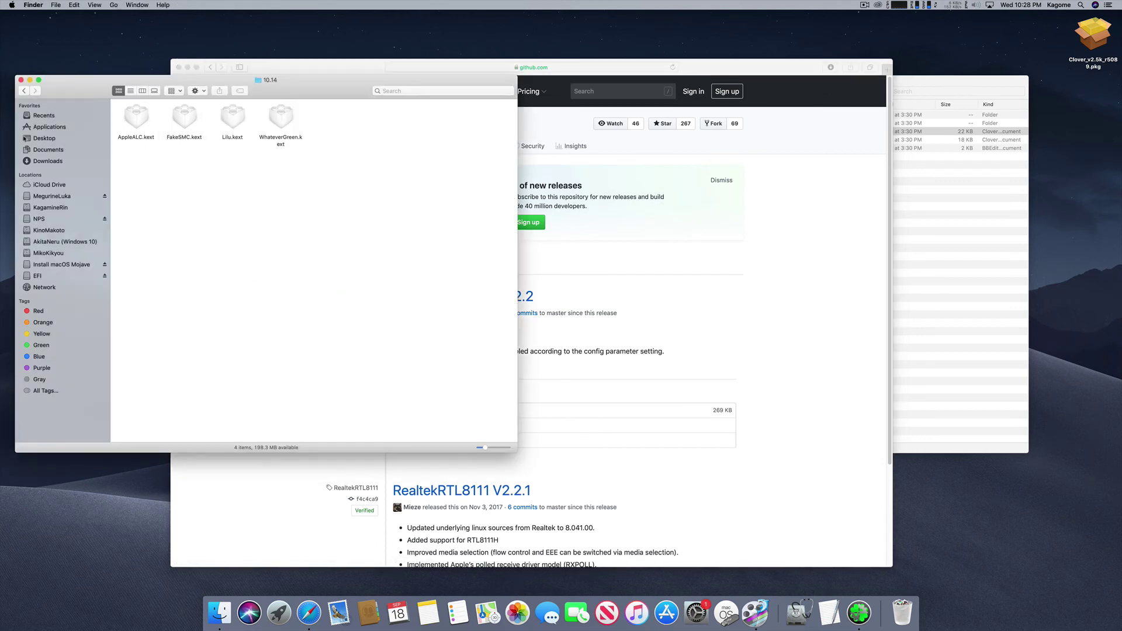
{"action": "left_click", "coordinate": [60, 161]}
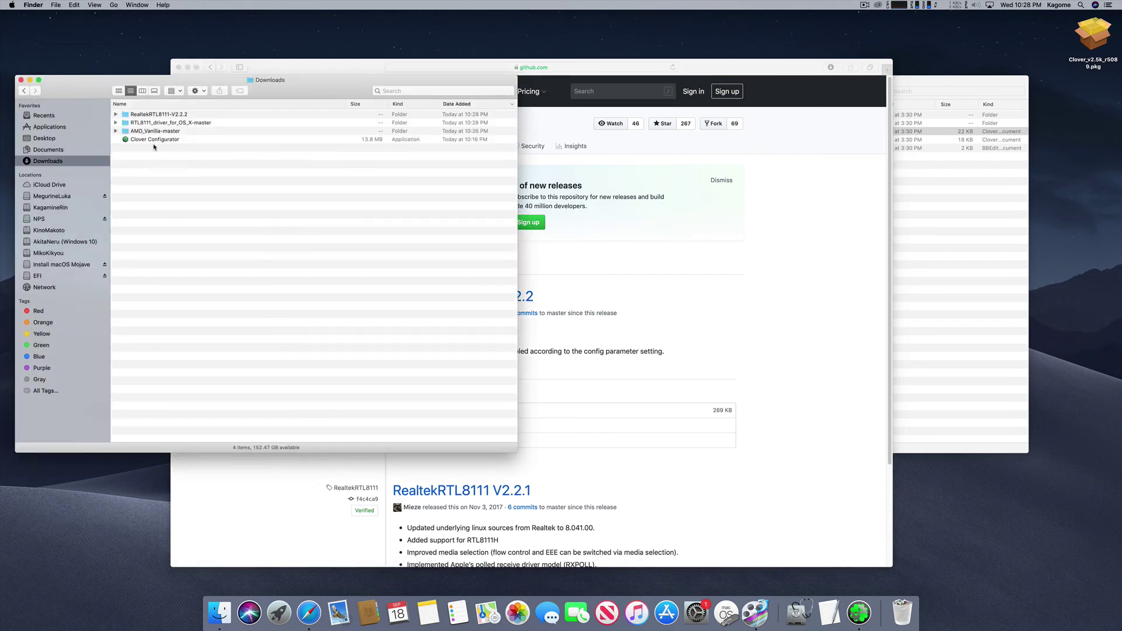
{"action": "left_click", "coordinate": [116, 123]}
{"action": "left_click", "coordinate": [117, 123]}
{"action": "left_click", "coordinate": [131, 124]}
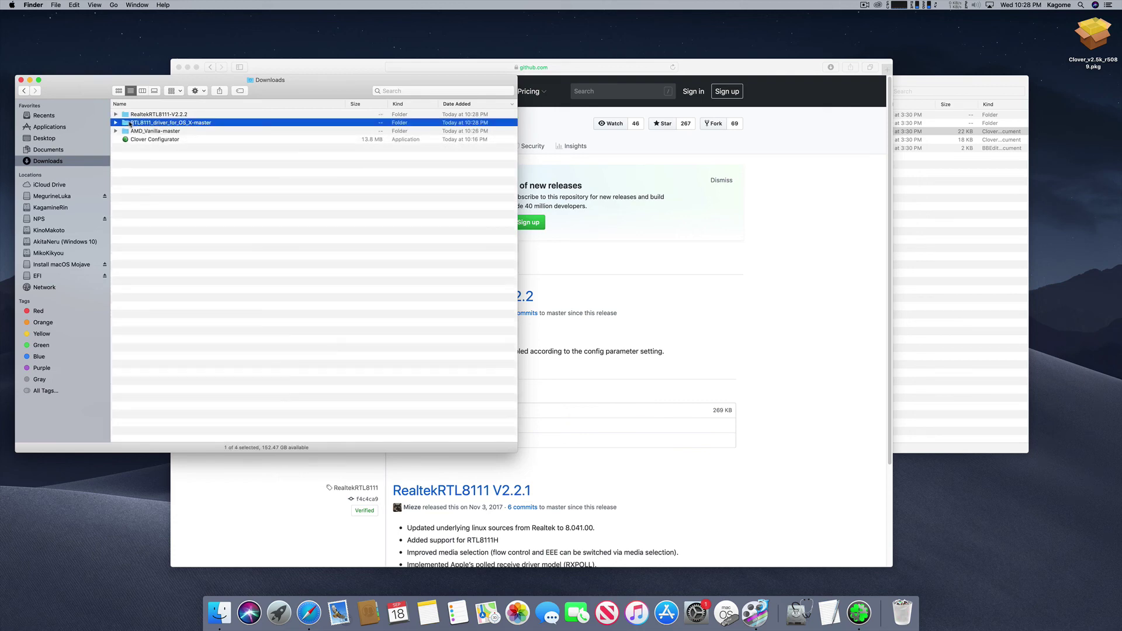
{"action": "key", "text": "super+BackSpace"}
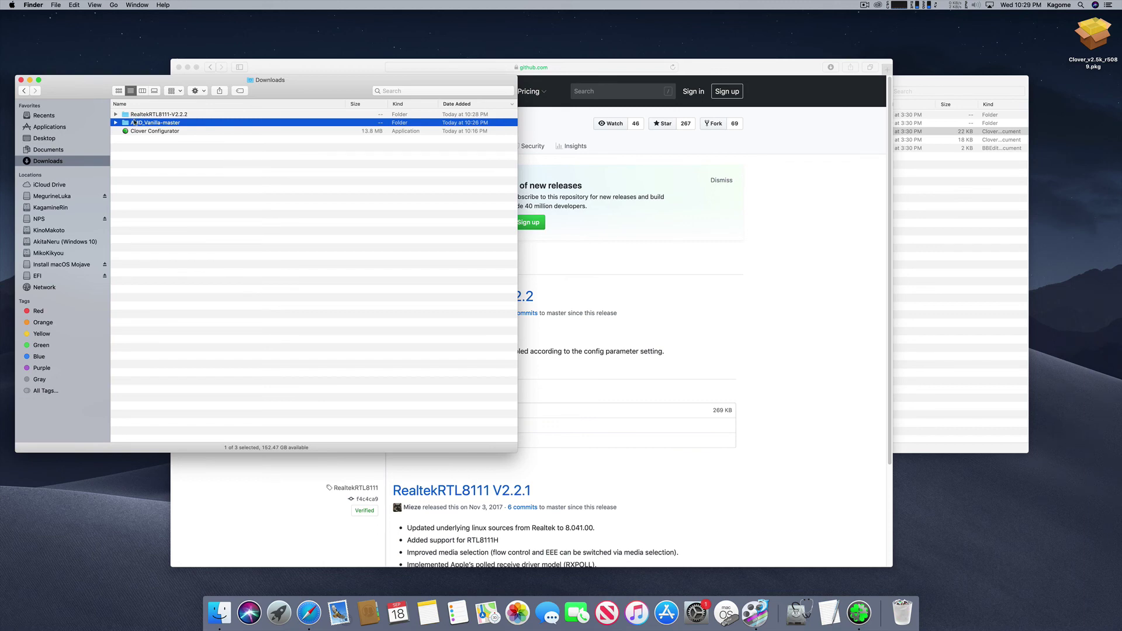
Step: Open the Release folder inside RealtekRTL8111-V2.2.2, select RealtekRTL8111.kext, and close the Safari window
{"action": "double_click", "coordinate": [131, 114]}
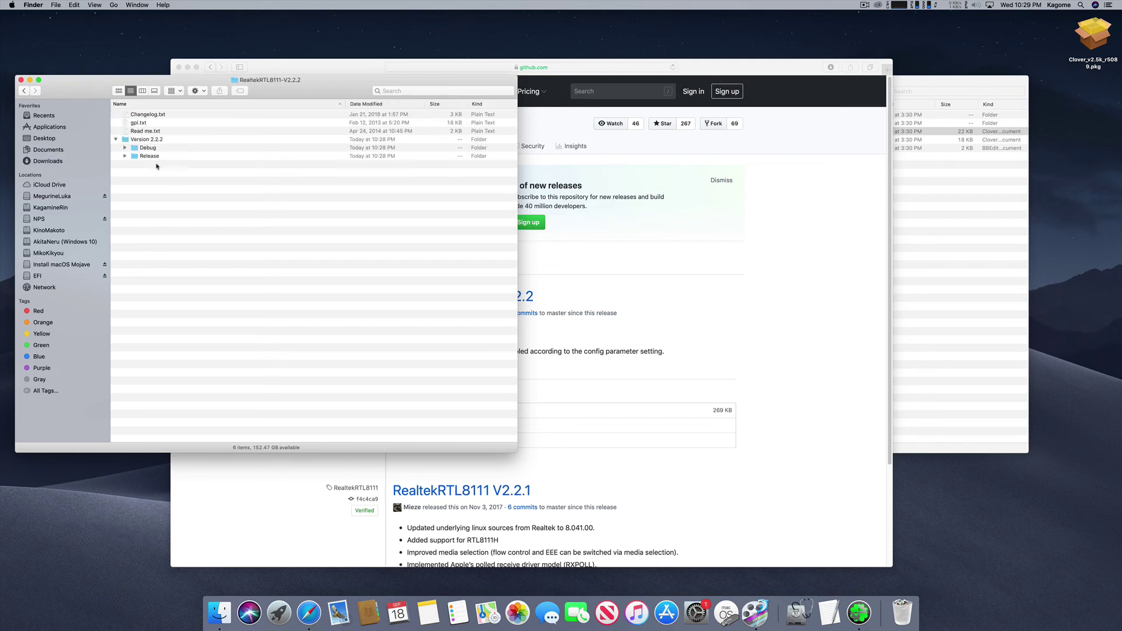
{"action": "double_click", "coordinate": [136, 156]}
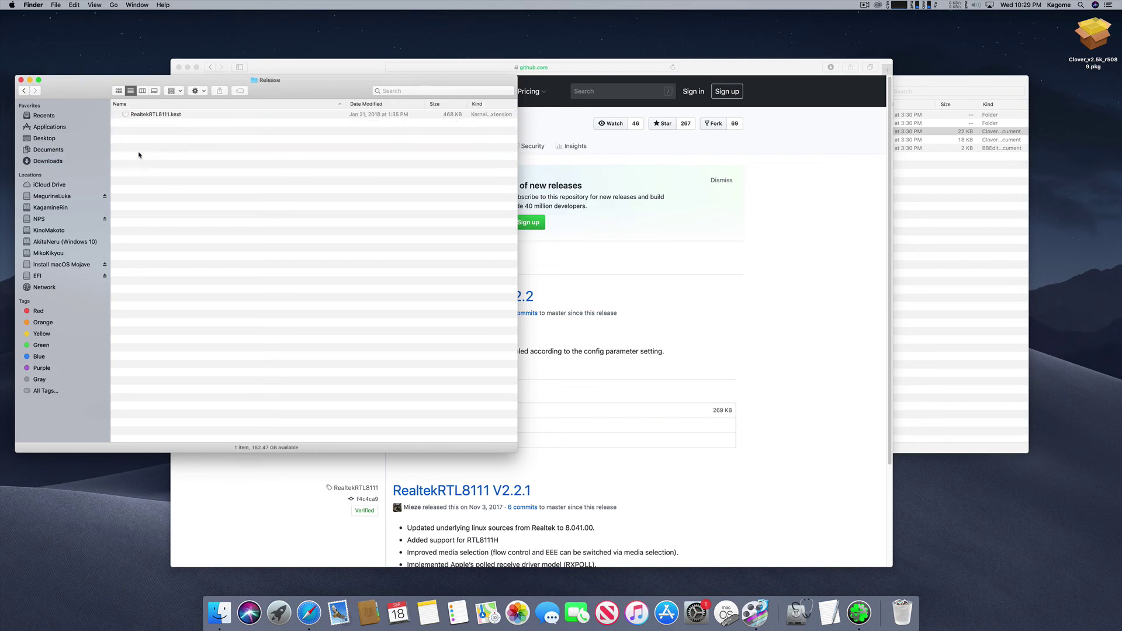
{"action": "left_click", "coordinate": [126, 115]}
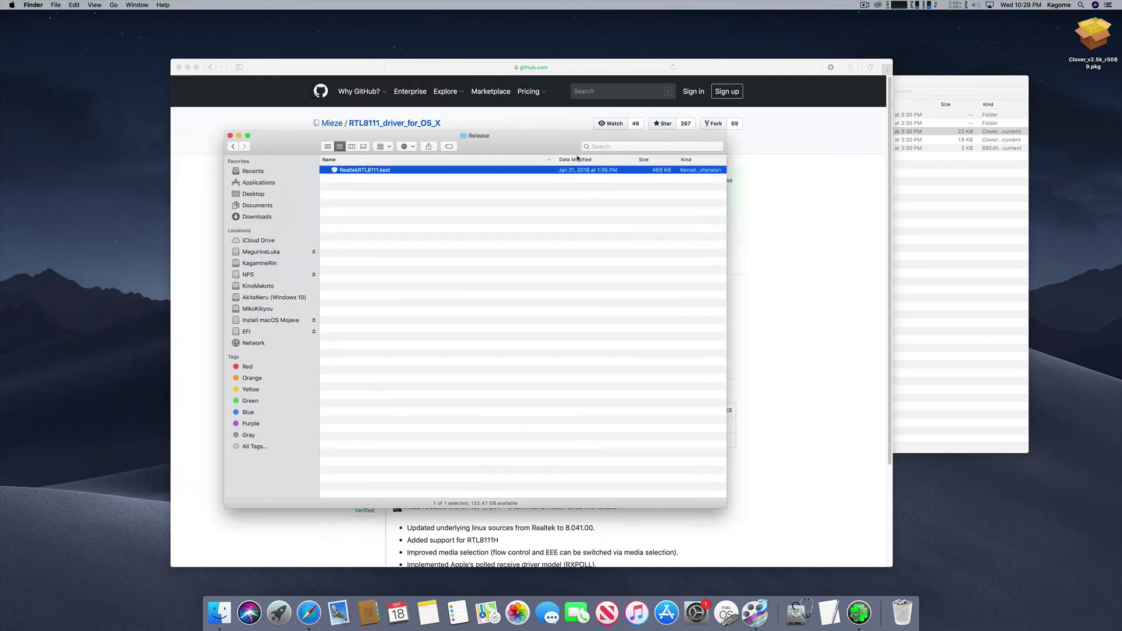
{"action": "left_click", "coordinate": [187, 67]}
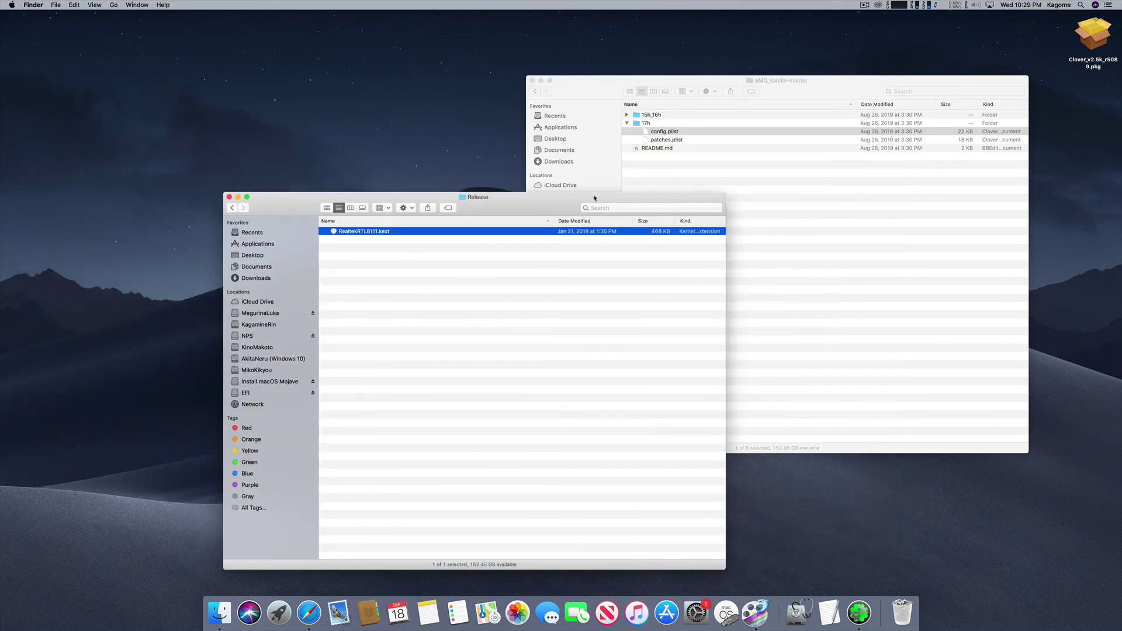
Step: Copy RealtekRTL8111.kext from the Release folder into EFI/CLOVER/kexts/10.14 on the EFI partition
{"action": "left_click", "coordinate": [771, 195]}
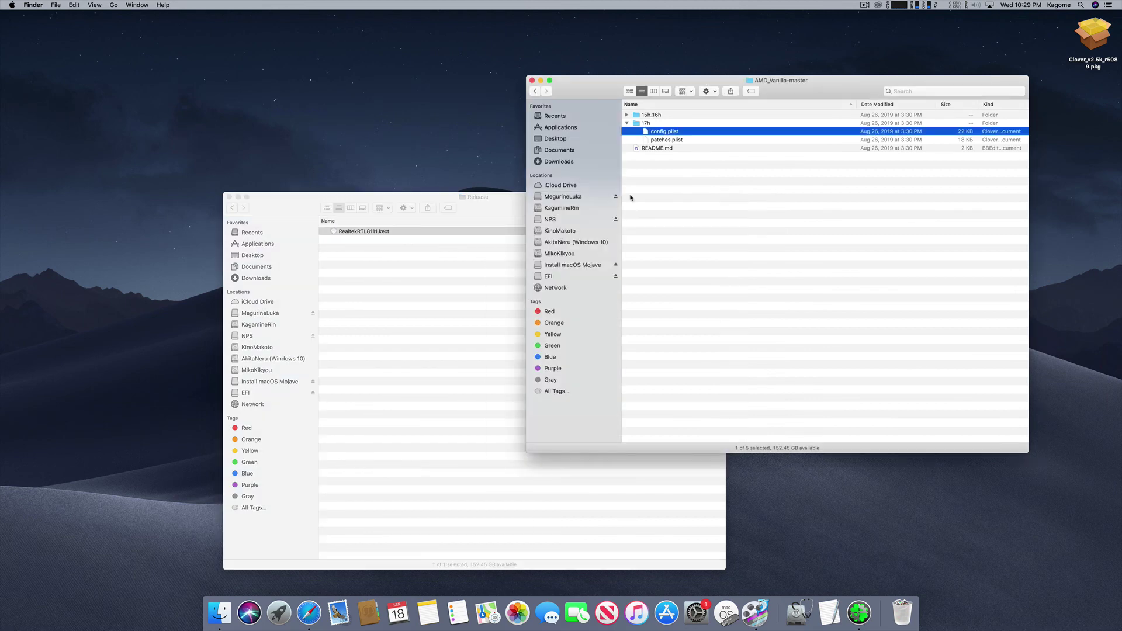
{"action": "left_click", "coordinate": [547, 277]}
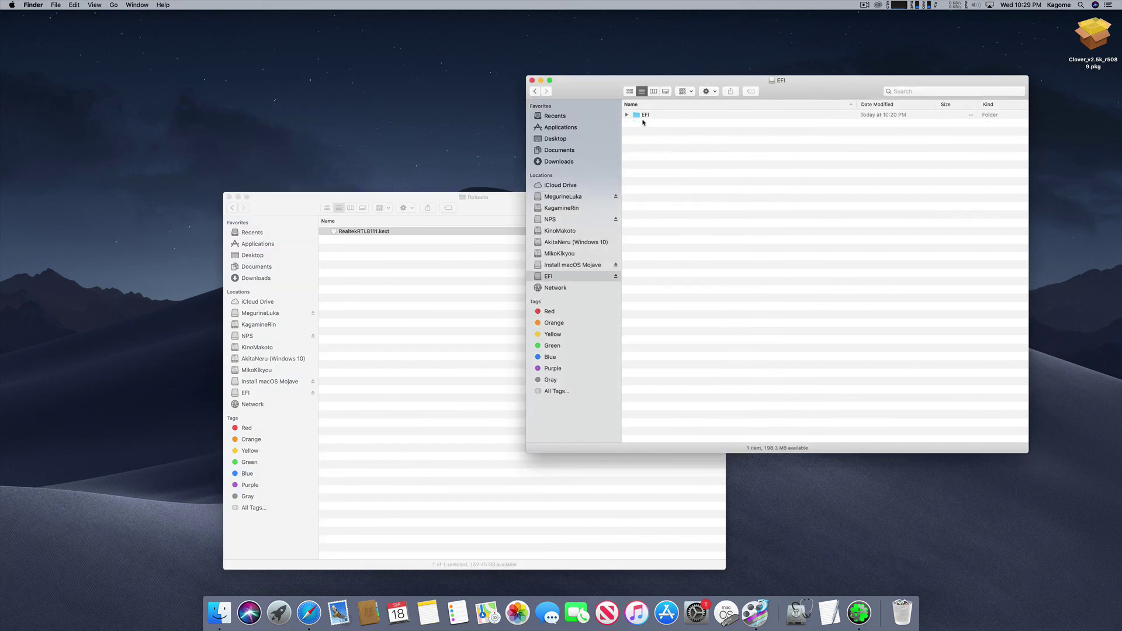
{"action": "double_click", "coordinate": [644, 115]}
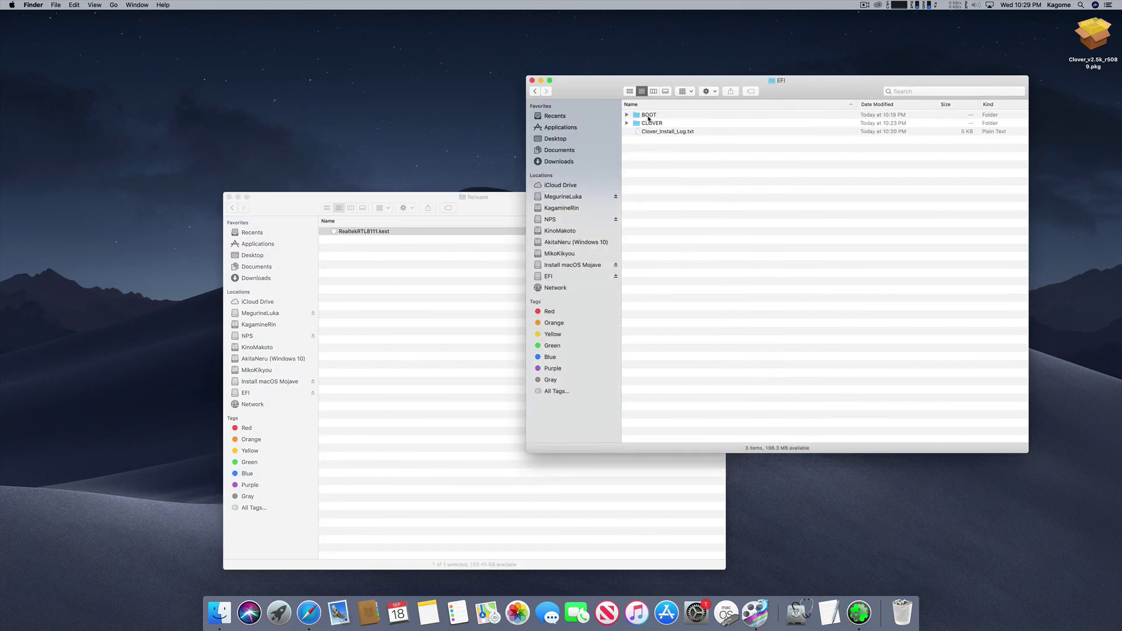
{"action": "double_click", "coordinate": [649, 123]}
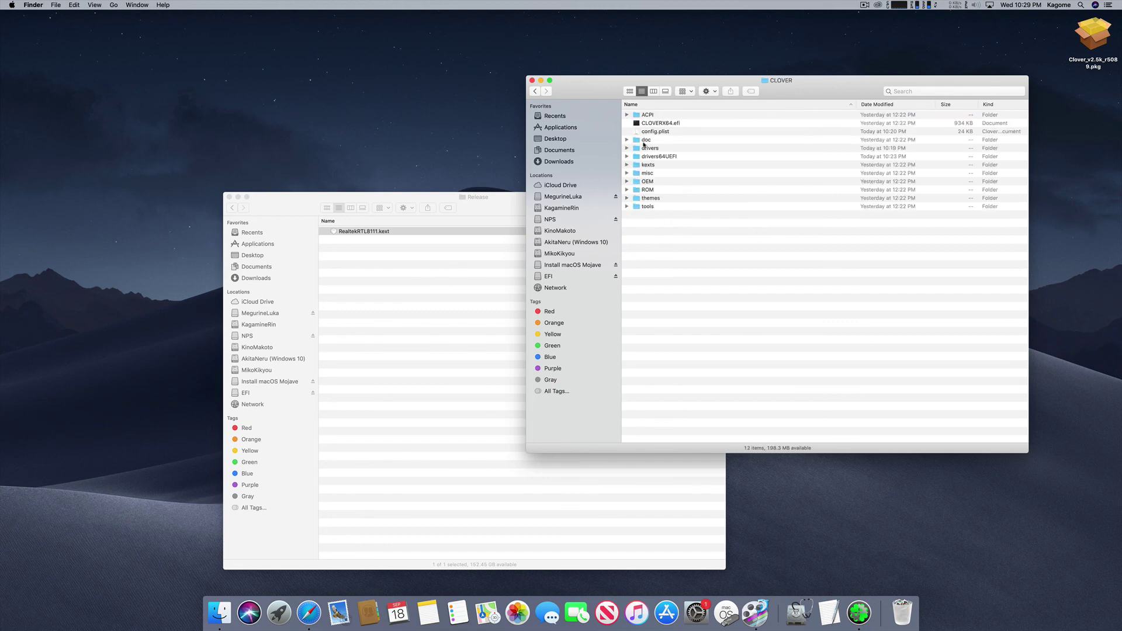
{"action": "double_click", "coordinate": [649, 165]}
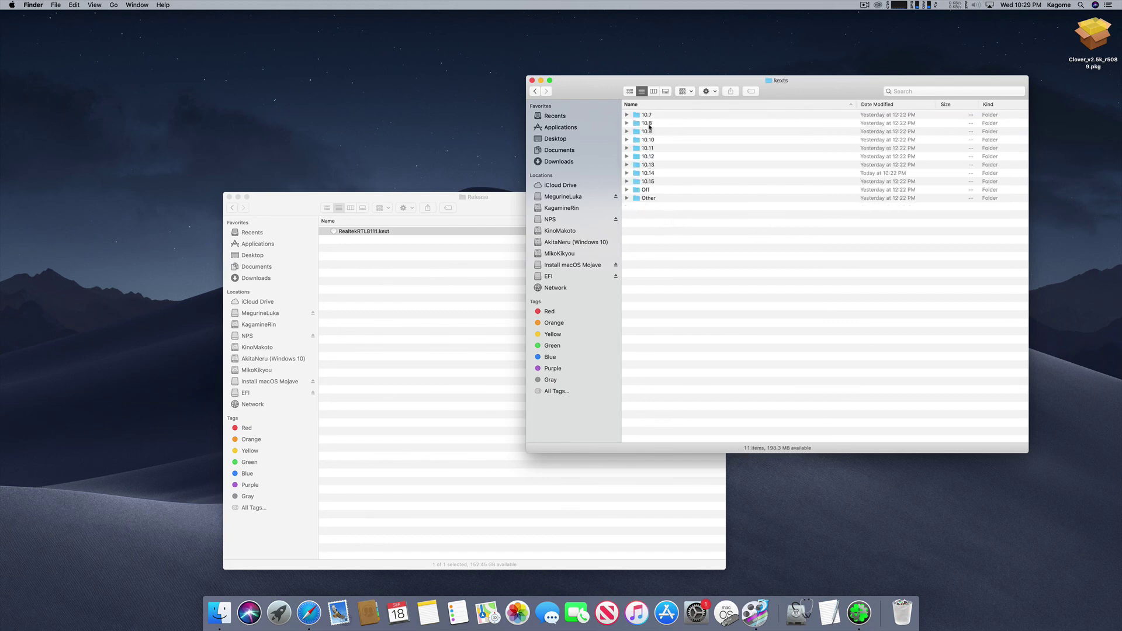
{"action": "double_click", "coordinate": [647, 173]}
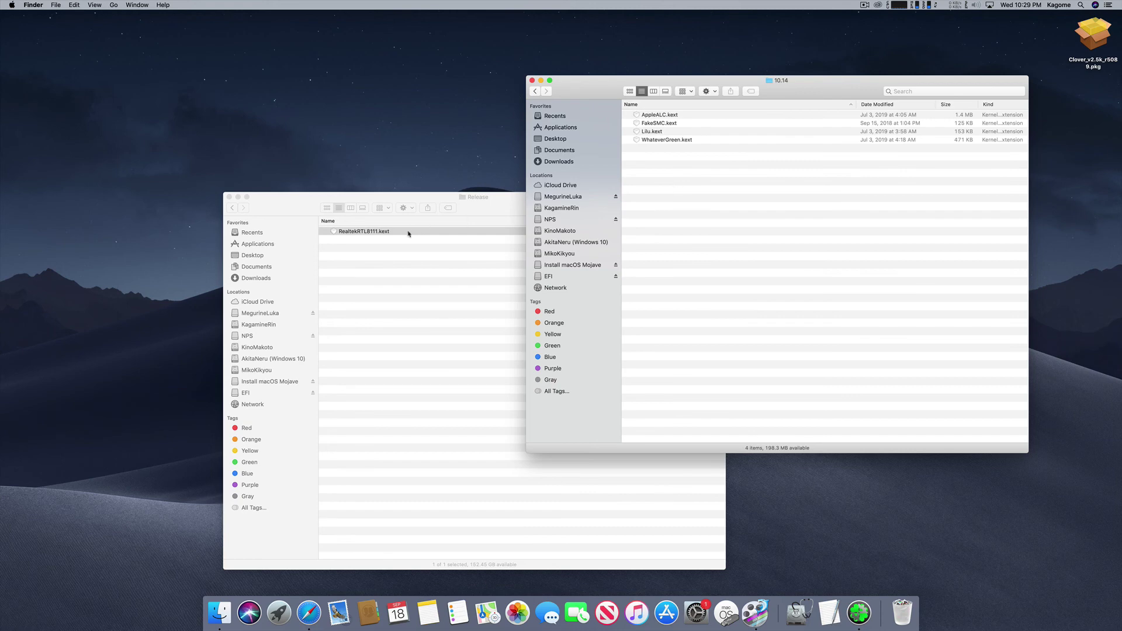
{"action": "left_click_drag", "start_coordinate": [339, 233], "coordinate": [675, 225]}
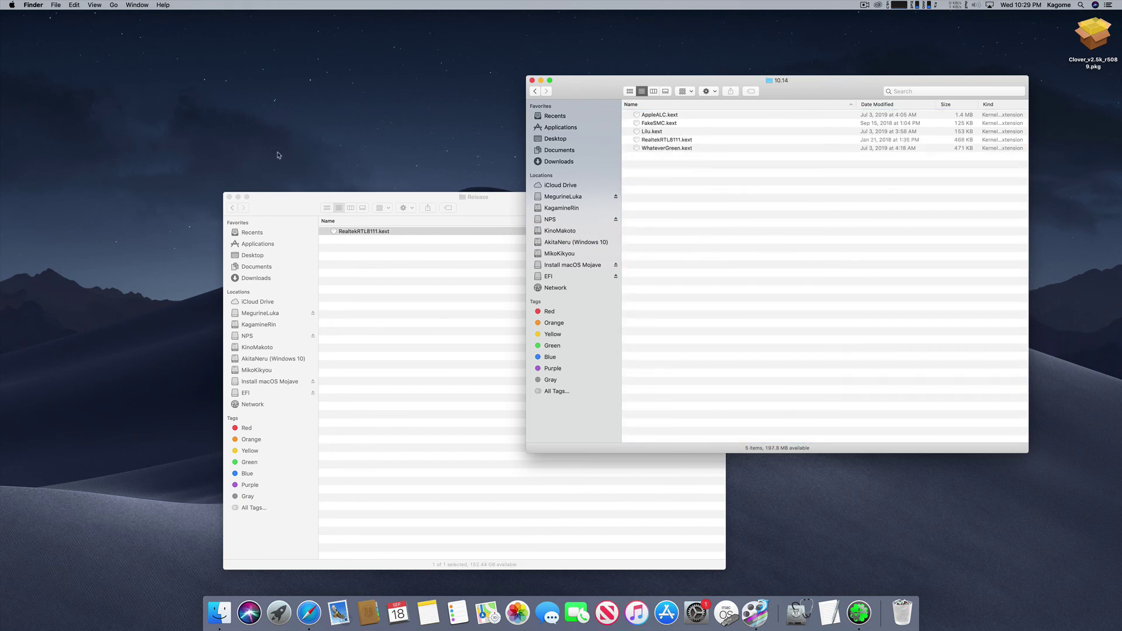
Step: Return the EFI partition's Finder window to the kexts folder and move the Clover_v2.5k_r5089.pkg installer from the desktop to the Trash
{"action": "left_click", "coordinate": [535, 91]}
{"action": "left_click_drag", "start_coordinate": [580, 84], "coordinate": [303, 64]}
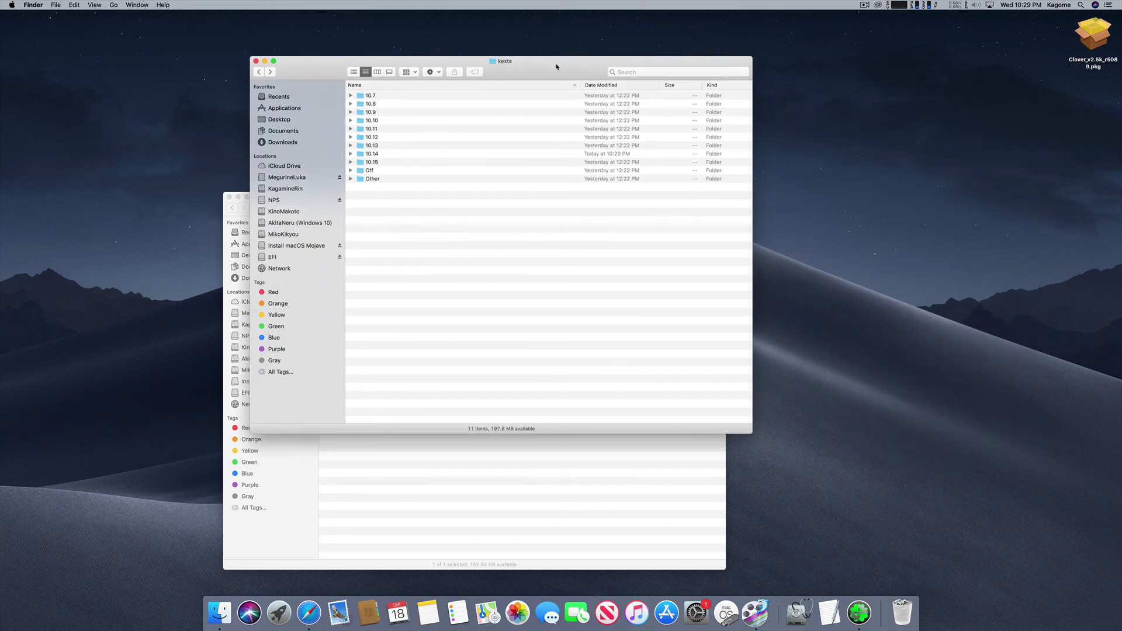
{"action": "left_click_drag", "start_coordinate": [556, 66], "coordinate": [546, 49]}
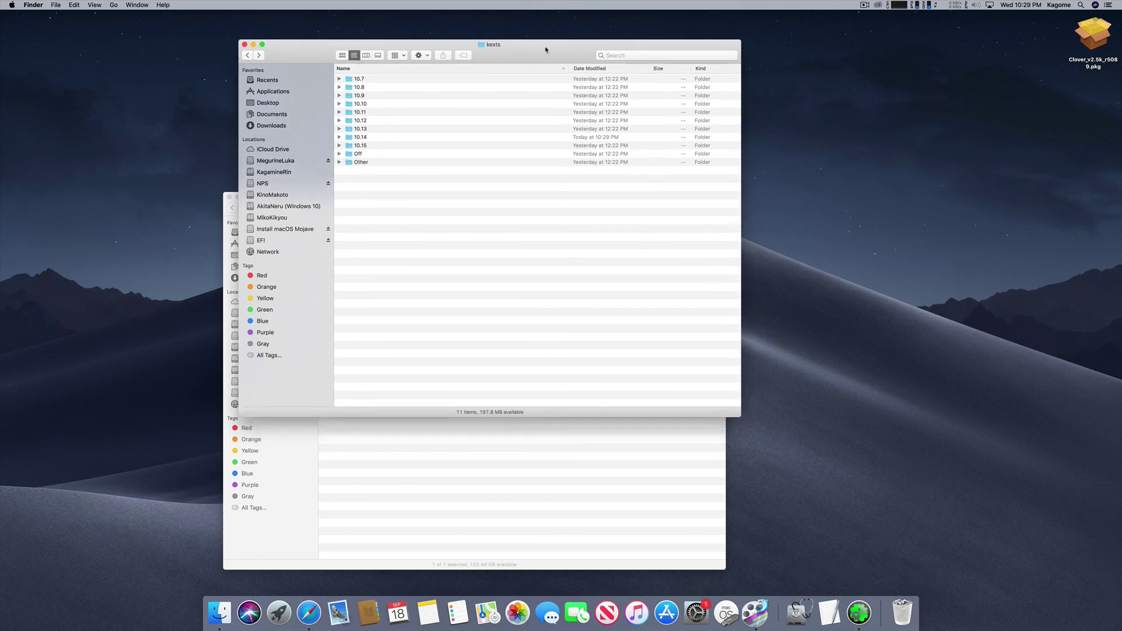
{"action": "left_click", "coordinate": [1113, 36]}
{"action": "key", "text": "super+BackSpace"}
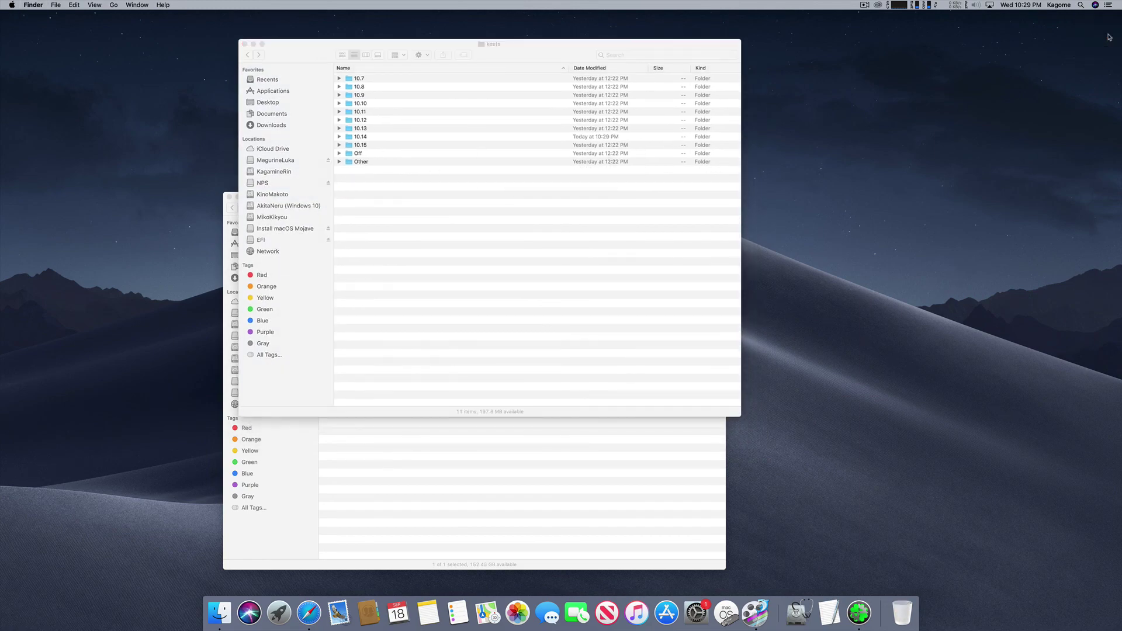
{"action": "left_click_drag", "start_coordinate": [533, 43], "coordinate": [509, 42]}
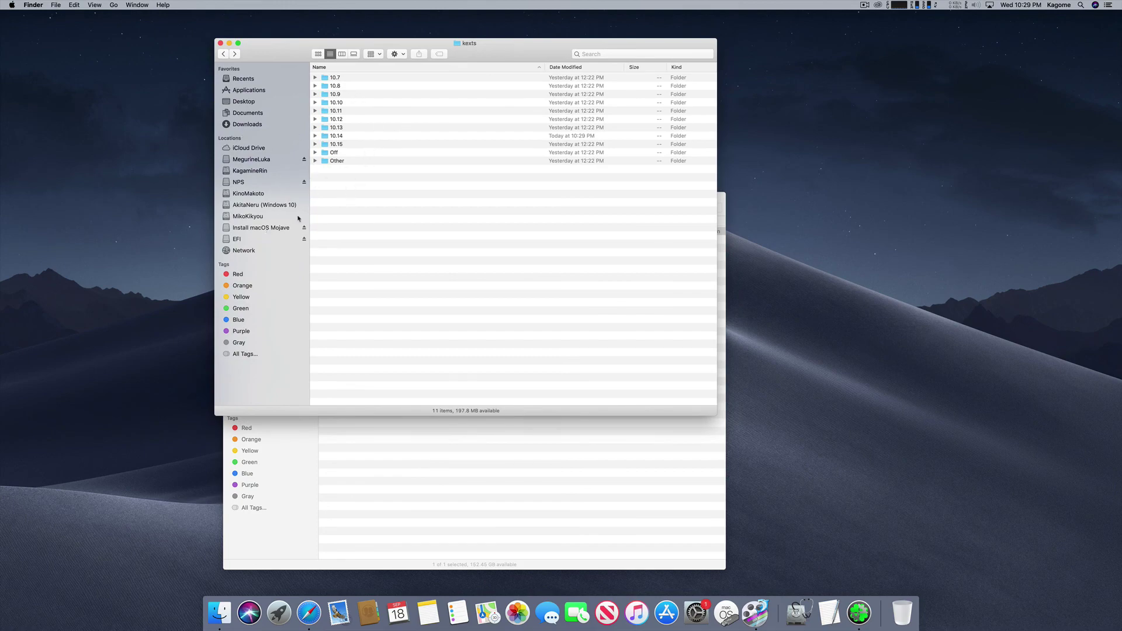
Step: Show the downloaded AMD_Vanilla-master folder in the kexts Finder window and move that window clear of the Release window
{"action": "left_click", "coordinate": [248, 123]}
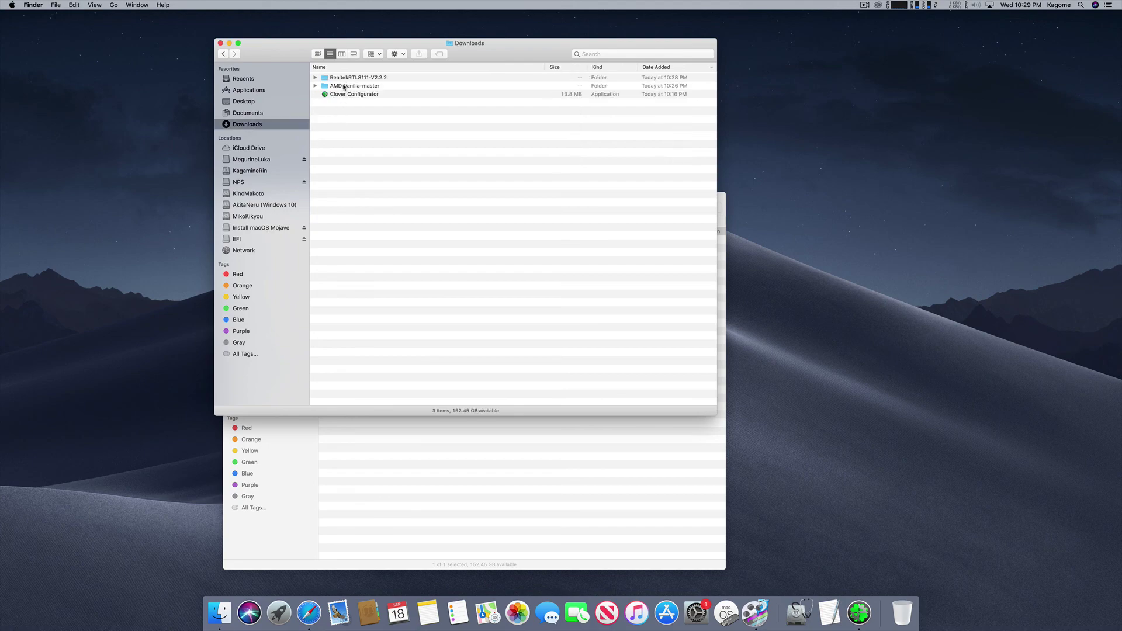
{"action": "double_click", "coordinate": [346, 86]}
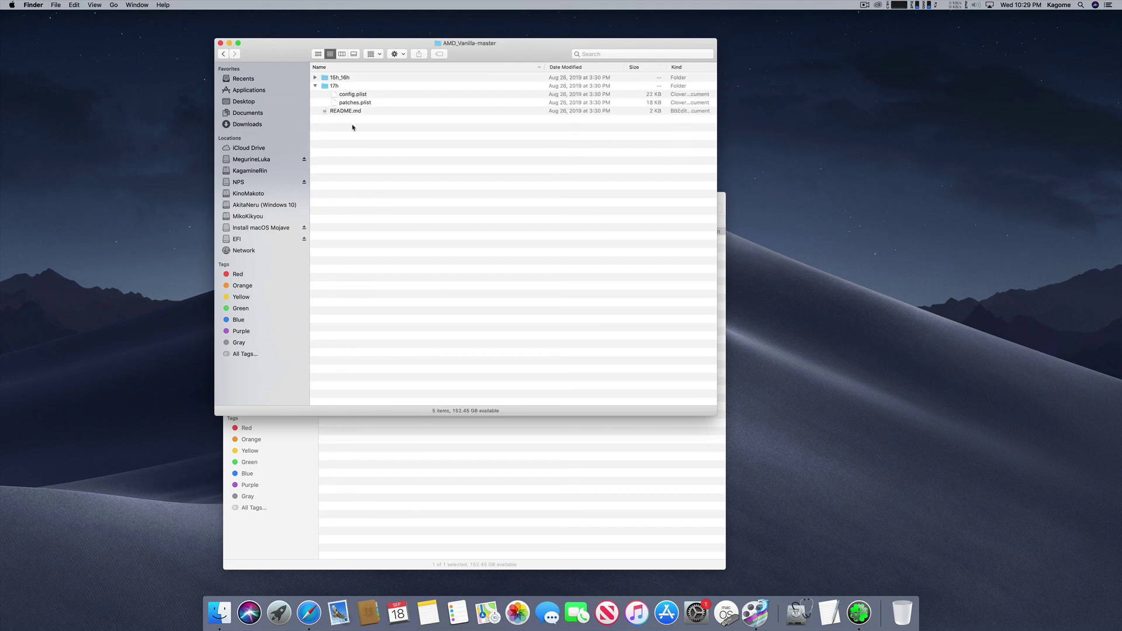
{"action": "left_click_drag", "start_coordinate": [522, 59], "coordinate": [529, 56]}
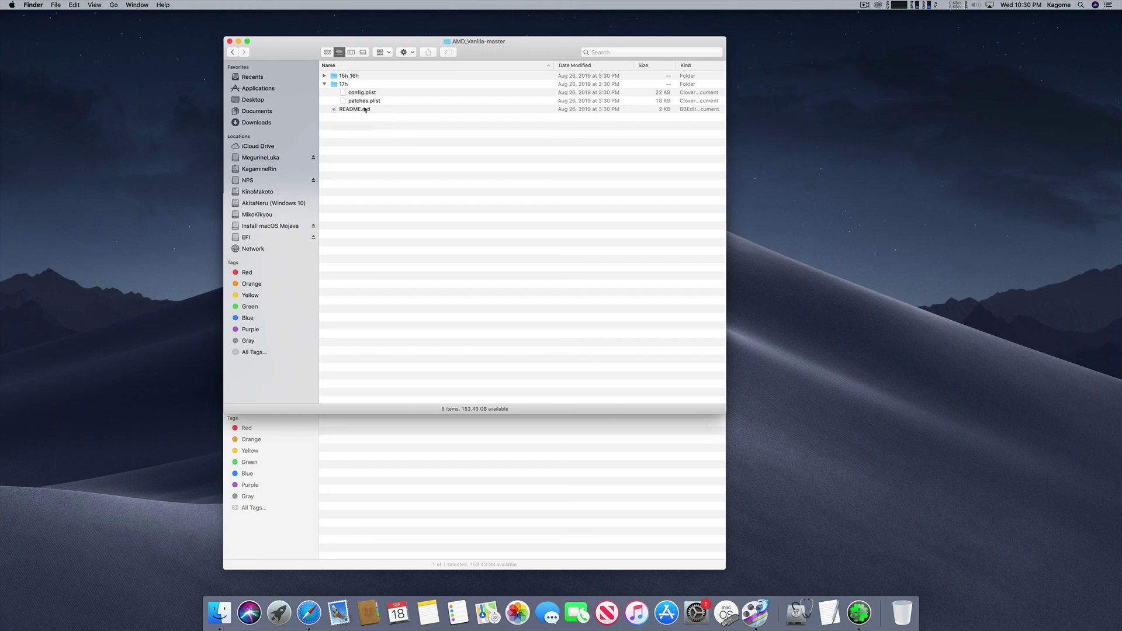
{"action": "left_click_drag", "start_coordinate": [300, 54], "coordinate": [570, 94]}
Step: Open the EFI partition's CLOVER folder in the Release Finder window and select its config.plist
{"action": "left_click", "coordinate": [343, 334]}
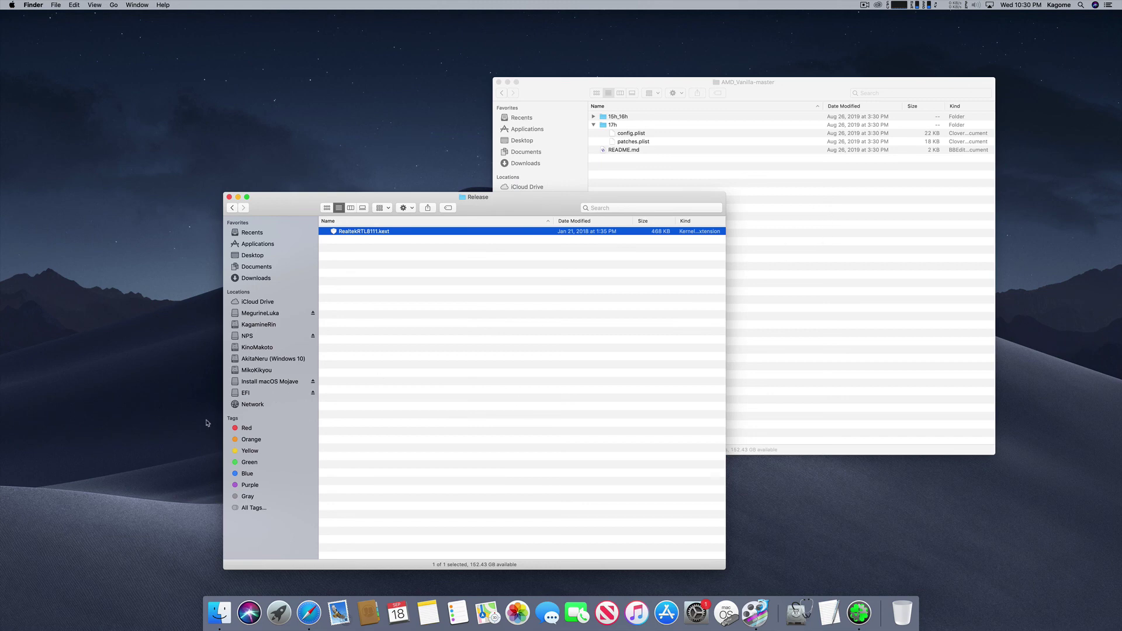
{"action": "left_click", "coordinate": [246, 392]}
{"action": "left_click", "coordinate": [369, 233]}
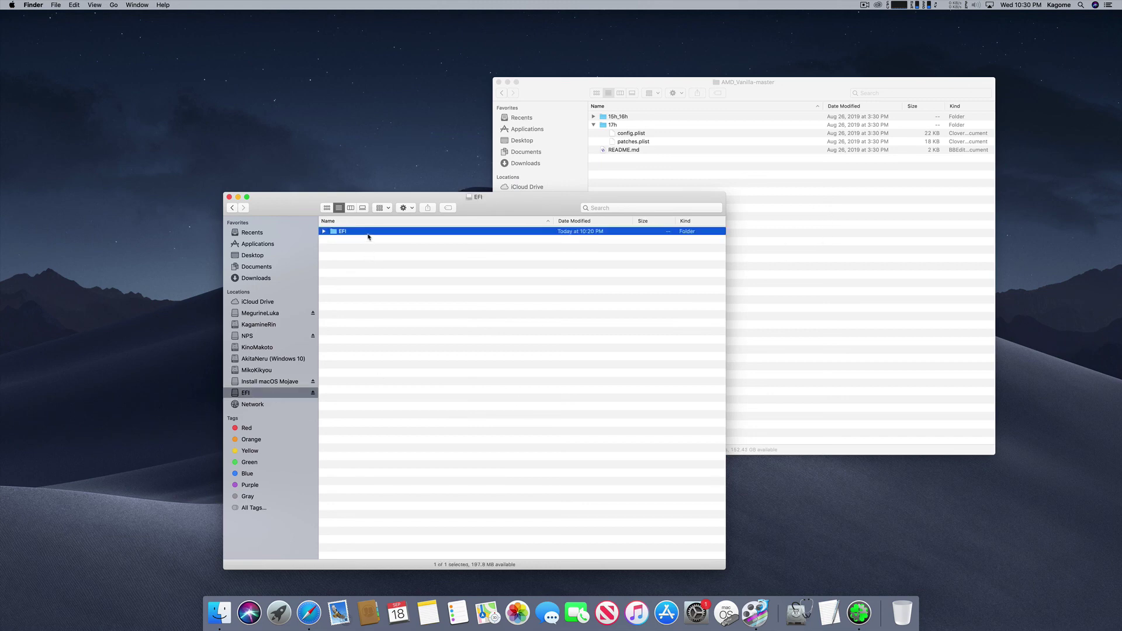
{"action": "double_click", "coordinate": [368, 234]}
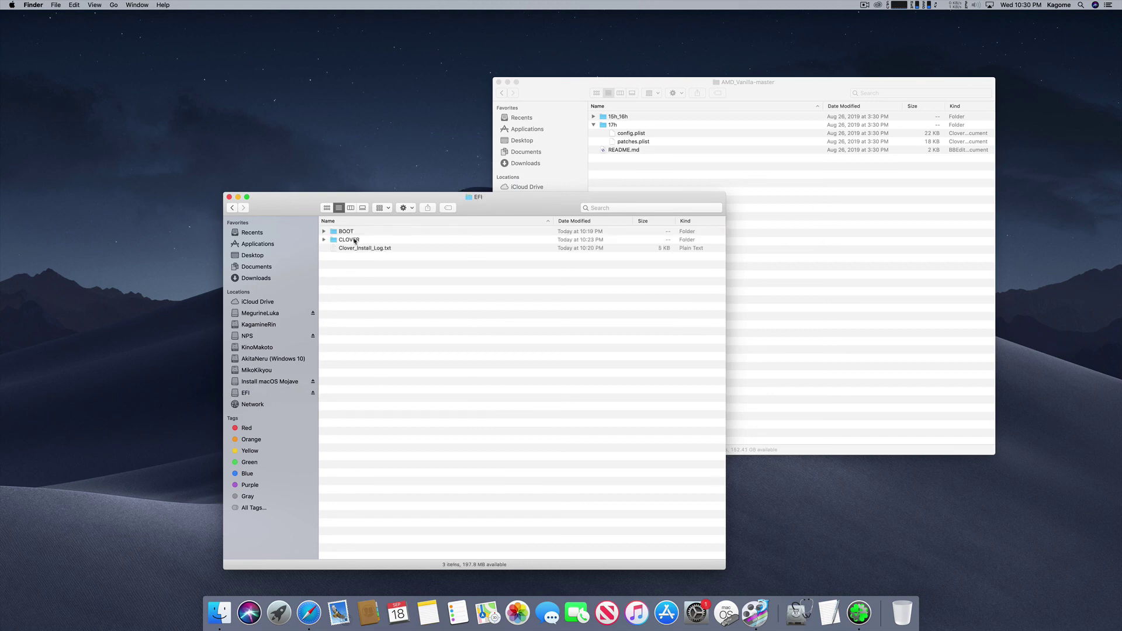
{"action": "double_click", "coordinate": [349, 240]}
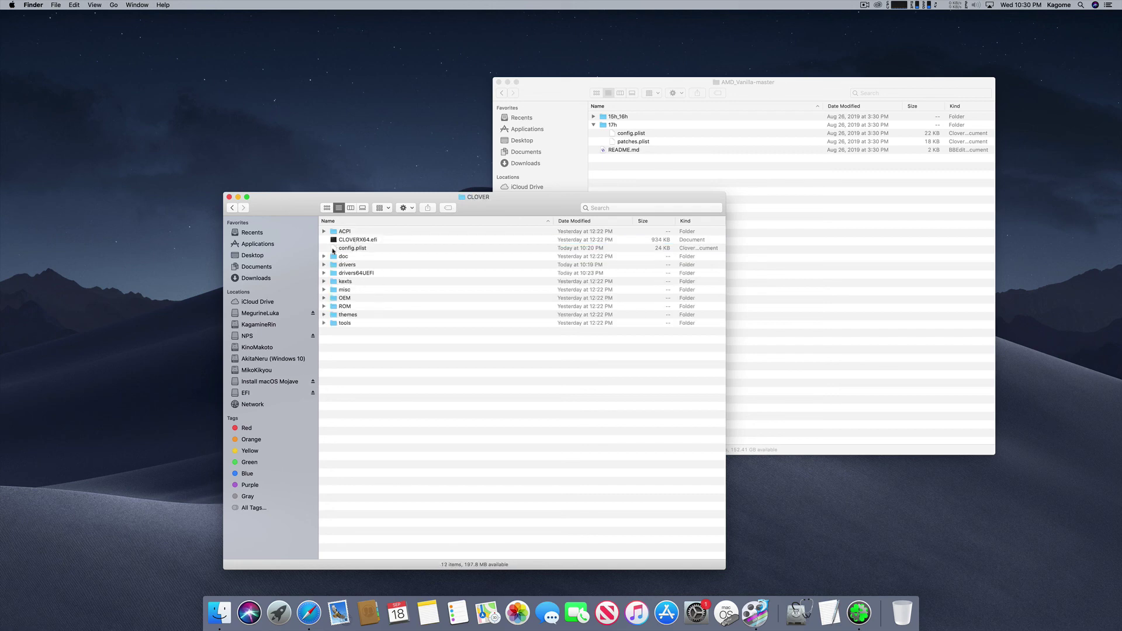
{"action": "left_click", "coordinate": [351, 248]}
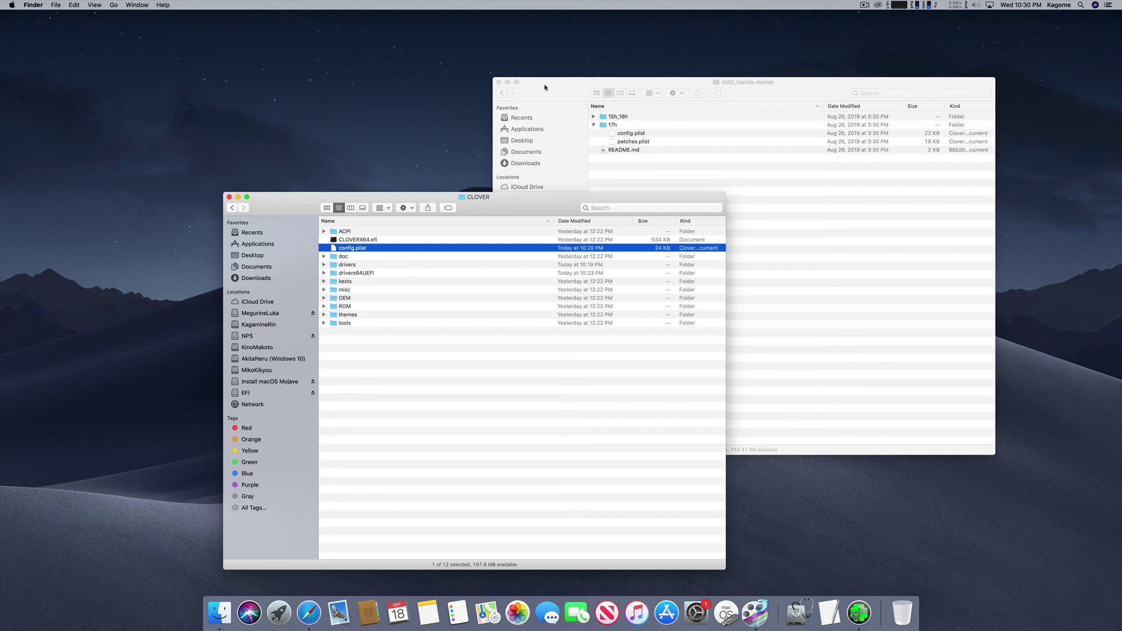
Step: Replace the CLOVER folder's config.plist with the one from AMD_Vanilla-master's 17h folder
{"action": "left_click", "coordinate": [545, 88]}
{"action": "left_click", "coordinate": [613, 134]}
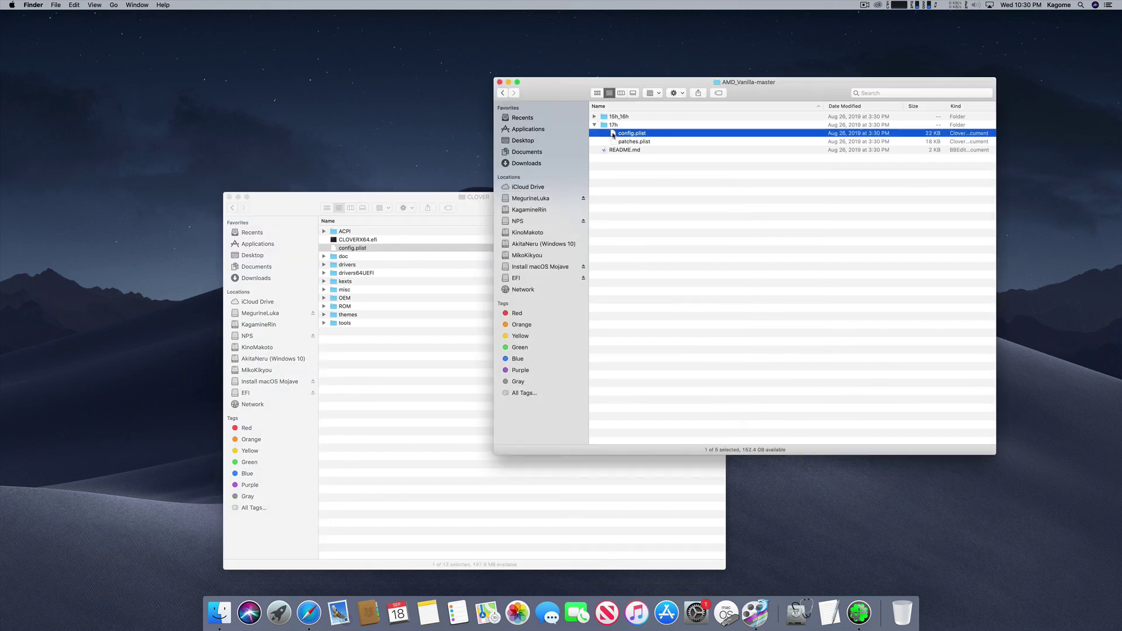
{"action": "left_click_drag", "start_coordinate": [613, 134], "coordinate": [453, 377]}
{"action": "left_click", "coordinate": [623, 185]}
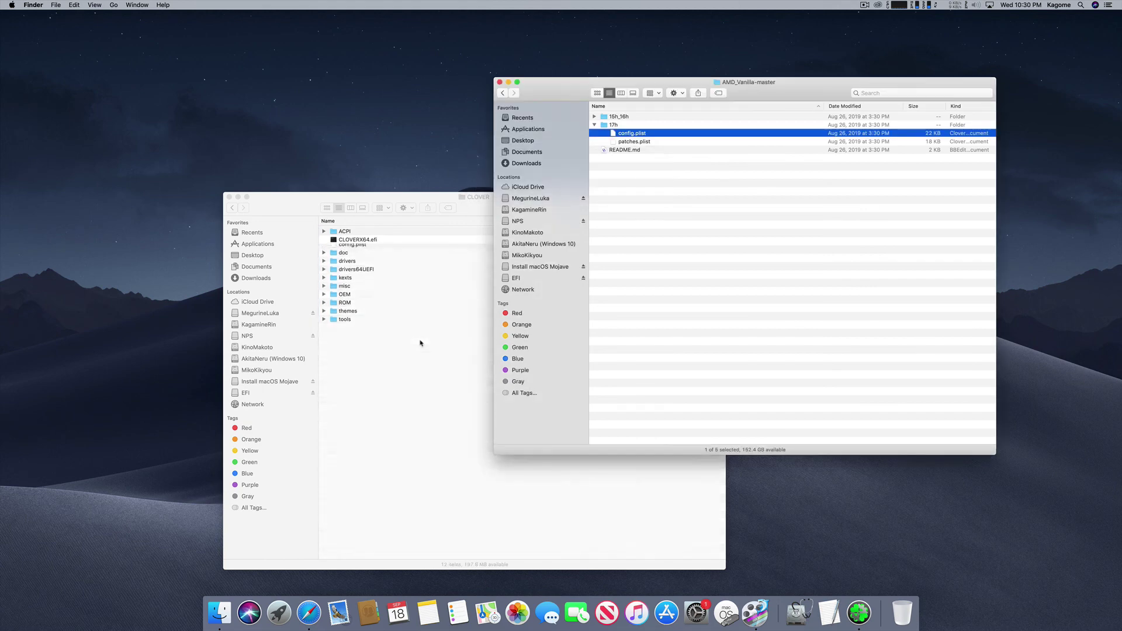
{"action": "left_click", "coordinate": [419, 343]}
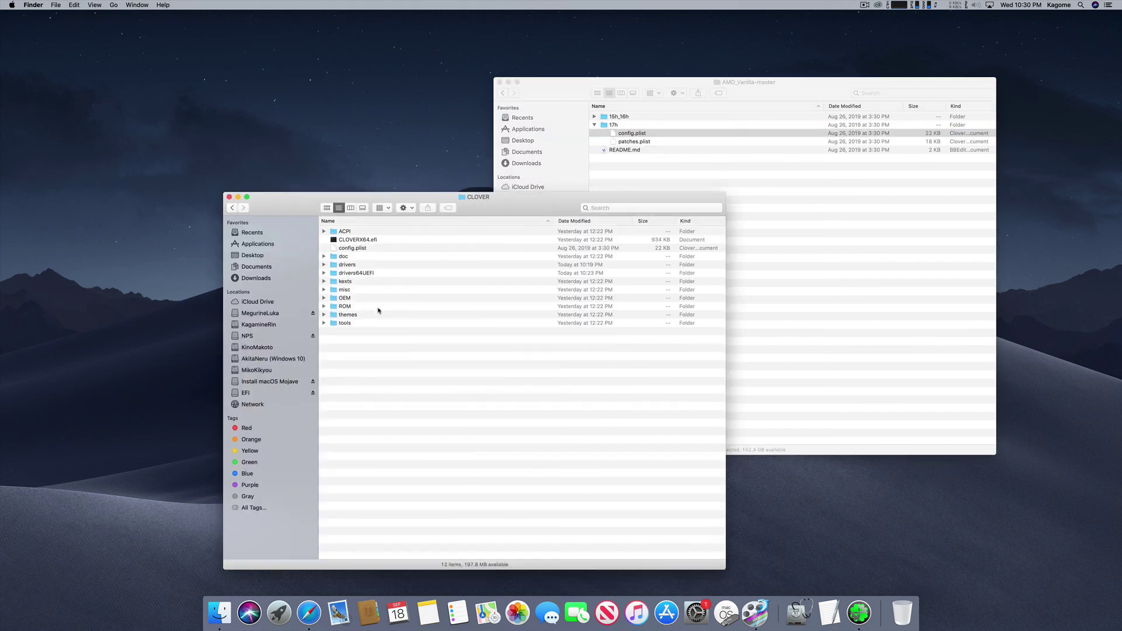
Step: Bring the AMD_Vanilla-master window forward, collapse its 17h folder, and reposition the window over the CLOVER window
{"action": "left_click", "coordinate": [754, 249]}
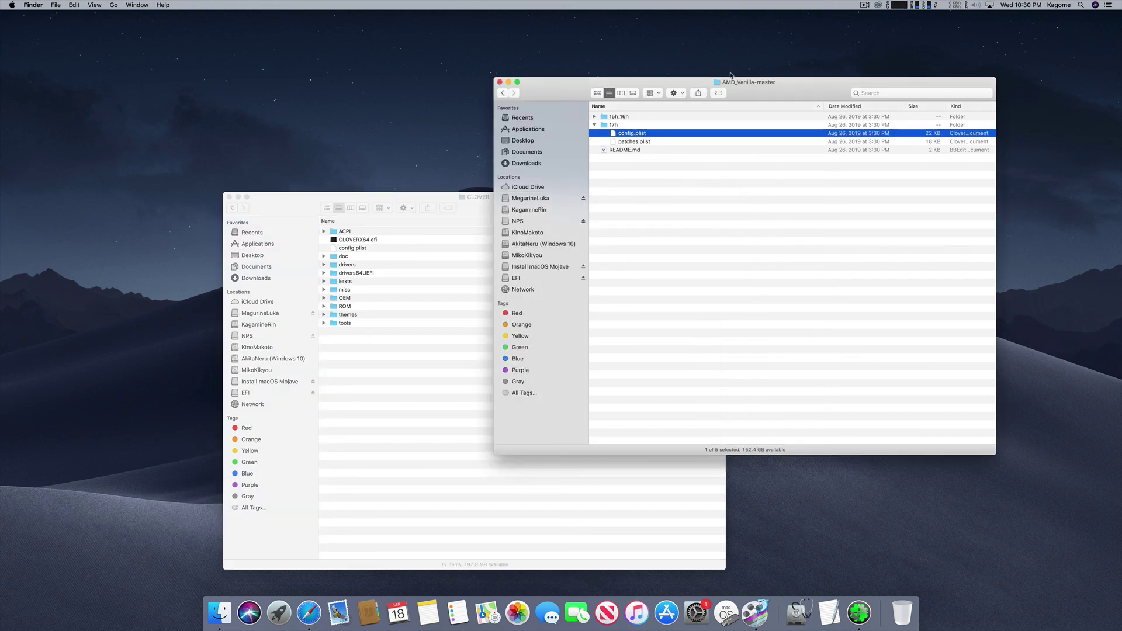
{"action": "left_click_drag", "start_coordinate": [731, 80], "coordinate": [718, 65]}
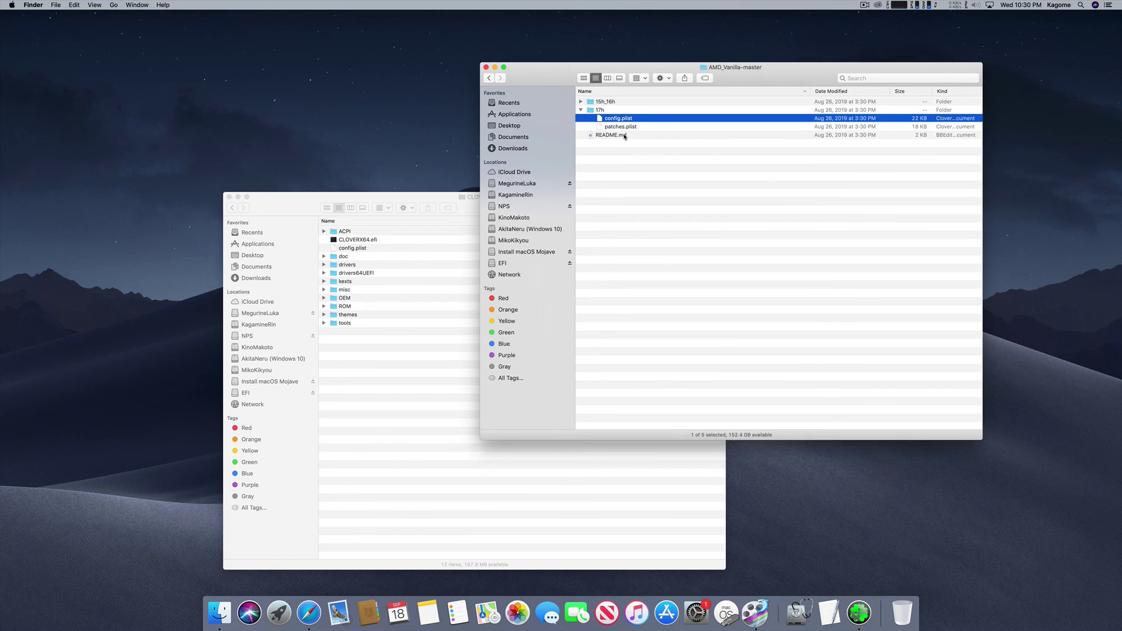
{"action": "left_click", "coordinate": [582, 109]}
{"action": "left_click_drag", "start_coordinate": [751, 79], "coordinate": [589, 128]}
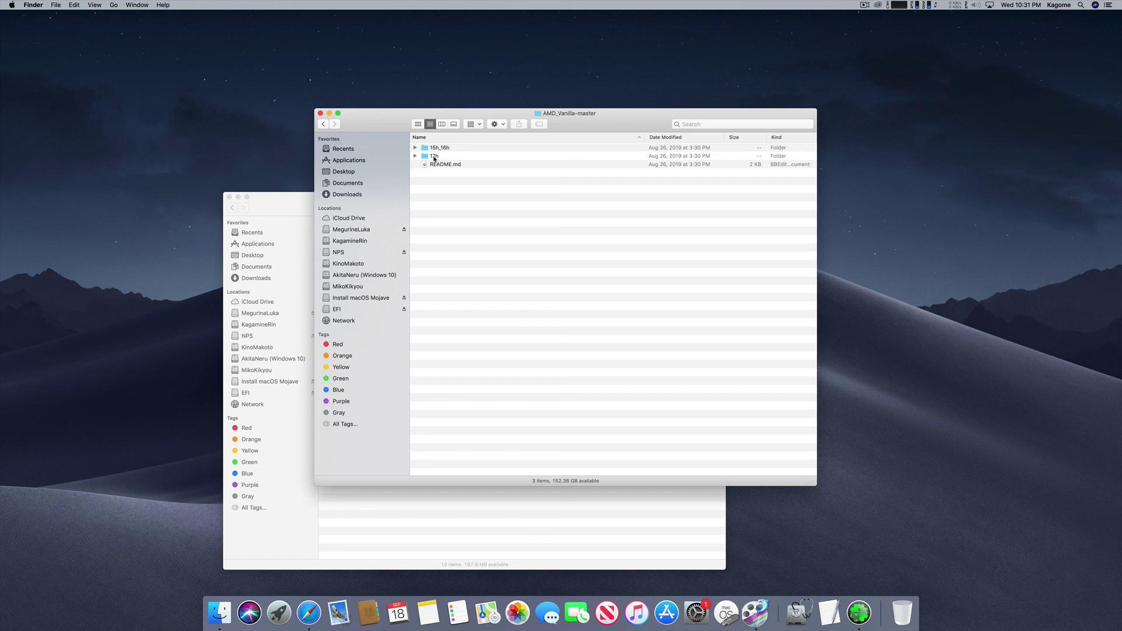
Step: Check the processor model in About This Mac and close that window
{"action": "left_click", "coordinate": [12, 5]}
{"action": "left_click", "coordinate": [28, 15]}
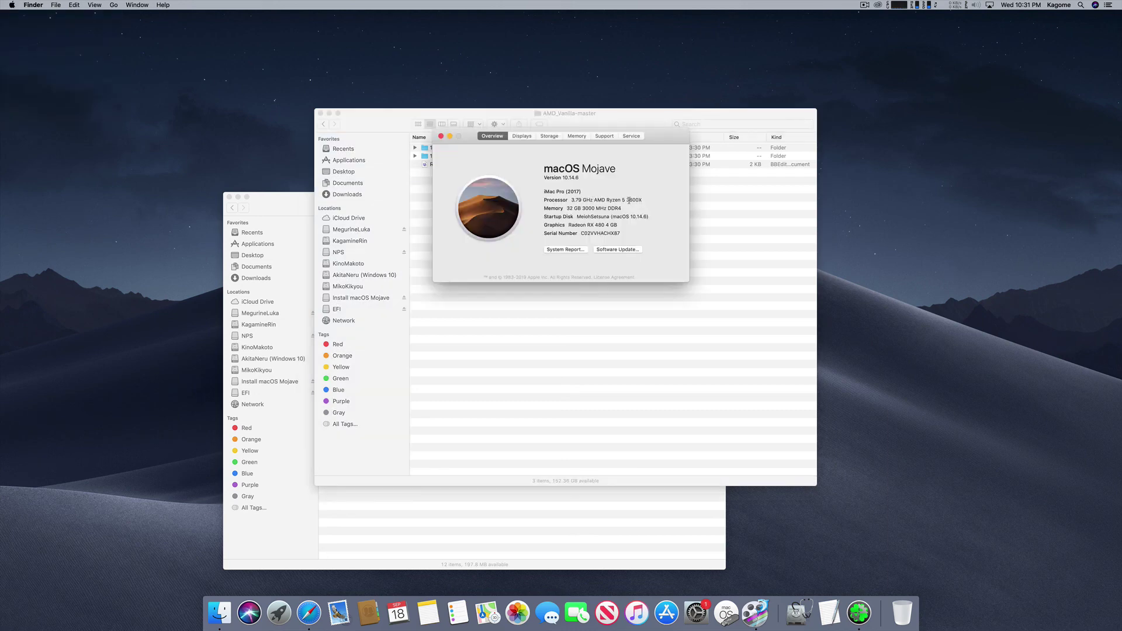
{"action": "left_click_drag", "start_coordinate": [626, 200], "coordinate": [648, 202]}
{"action": "left_click", "coordinate": [637, 202]}
{"action": "left_click", "coordinate": [441, 136]}
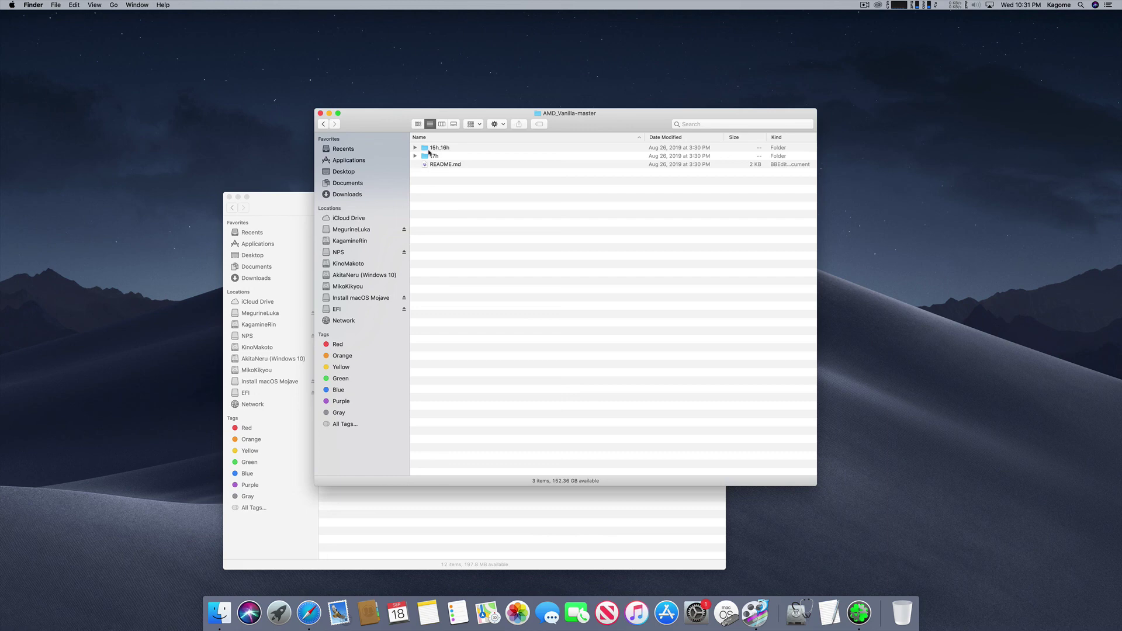
Step: Expand the 15h_16h and 17h folders in AMD_Vanilla-master and examine their config.plist files
{"action": "left_click", "coordinate": [415, 148]}
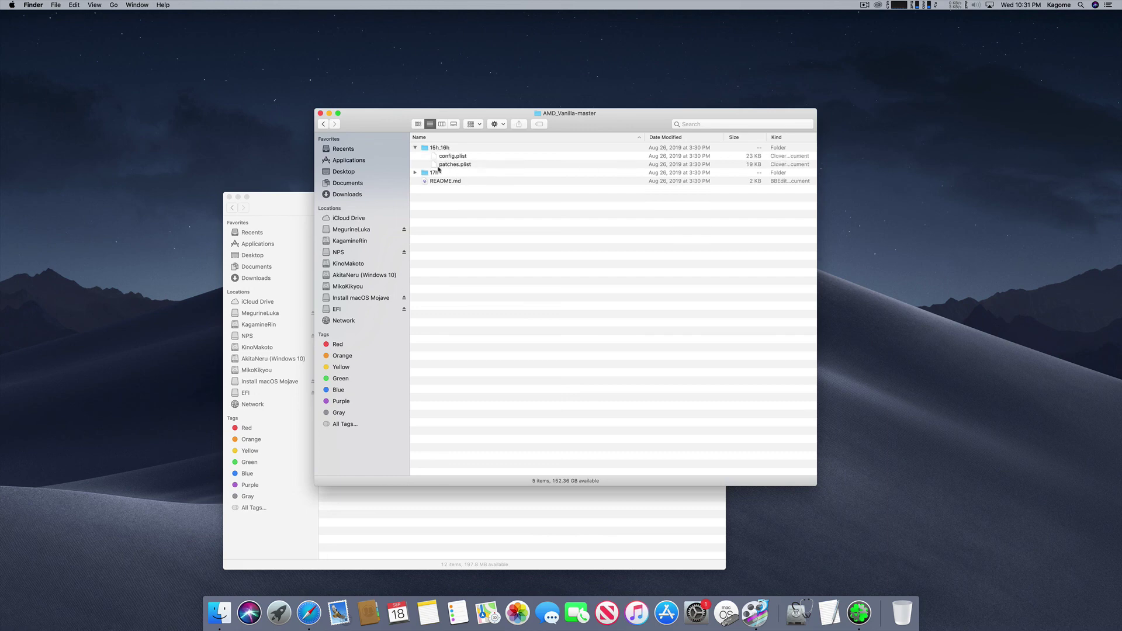
{"action": "left_click", "coordinate": [416, 173]}
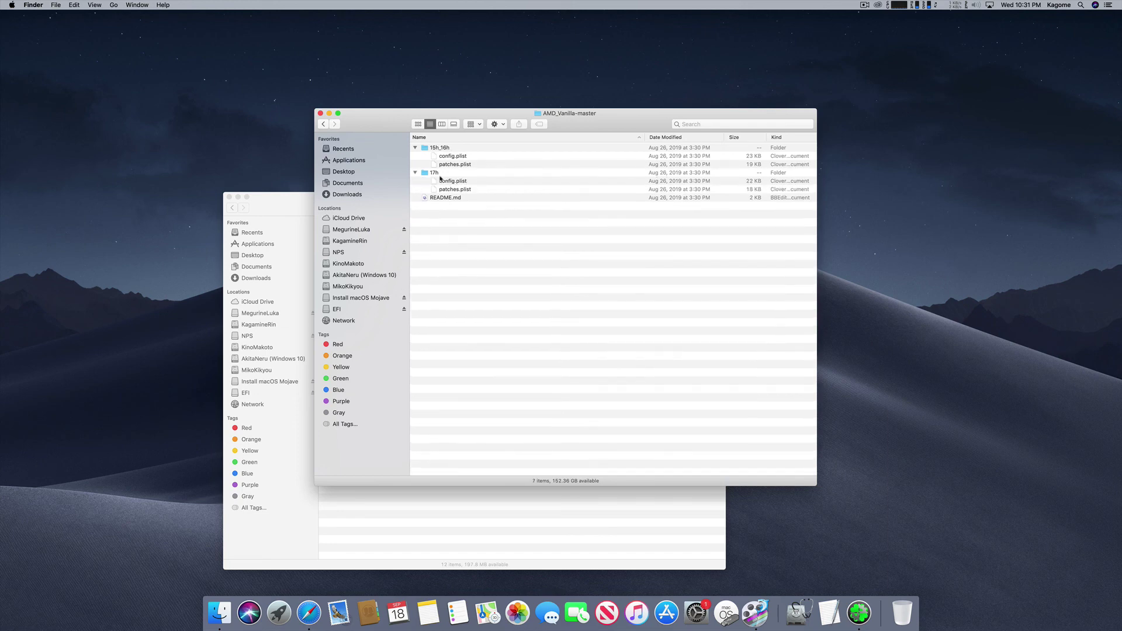
{"action": "left_click", "coordinate": [448, 182]}
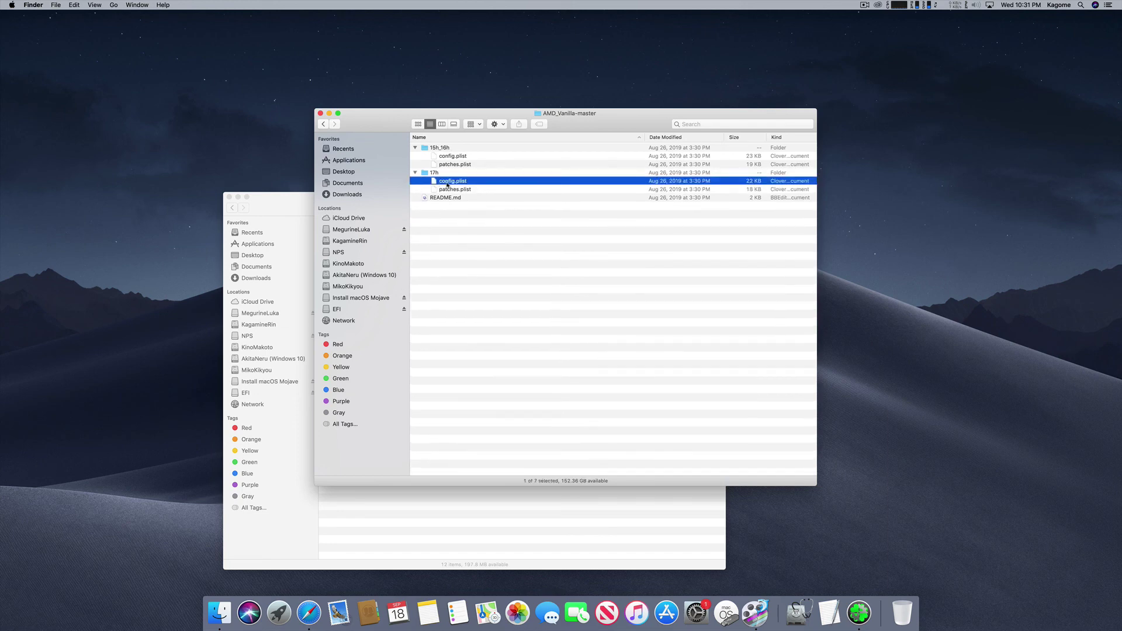
{"action": "left_click", "coordinate": [465, 227]}
Step: Close the AMD_Vanilla-master and CLOVER Finder windows
{"action": "left_click", "coordinate": [320, 114]}
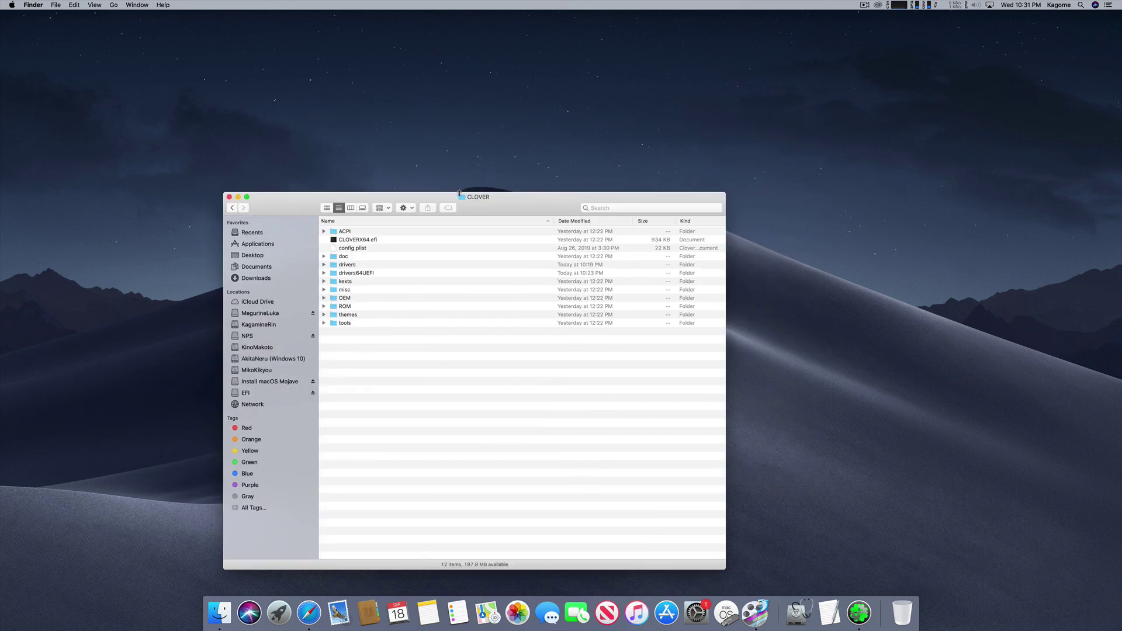
{"action": "left_click_drag", "start_coordinate": [501, 202], "coordinate": [477, 126]}
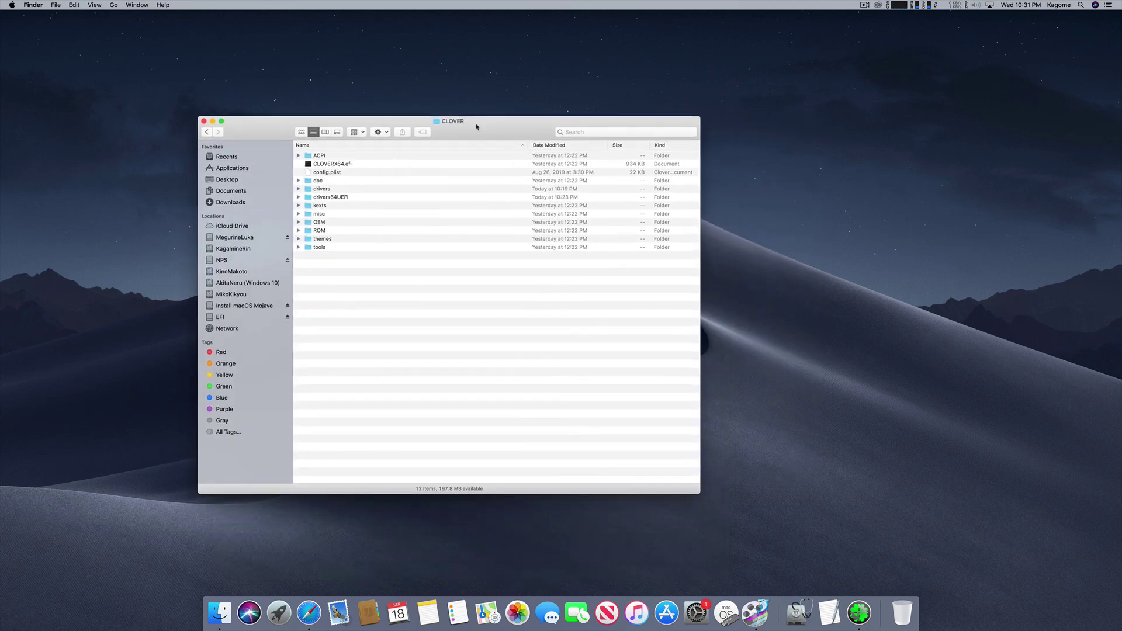
{"action": "left_click", "coordinate": [204, 121]}
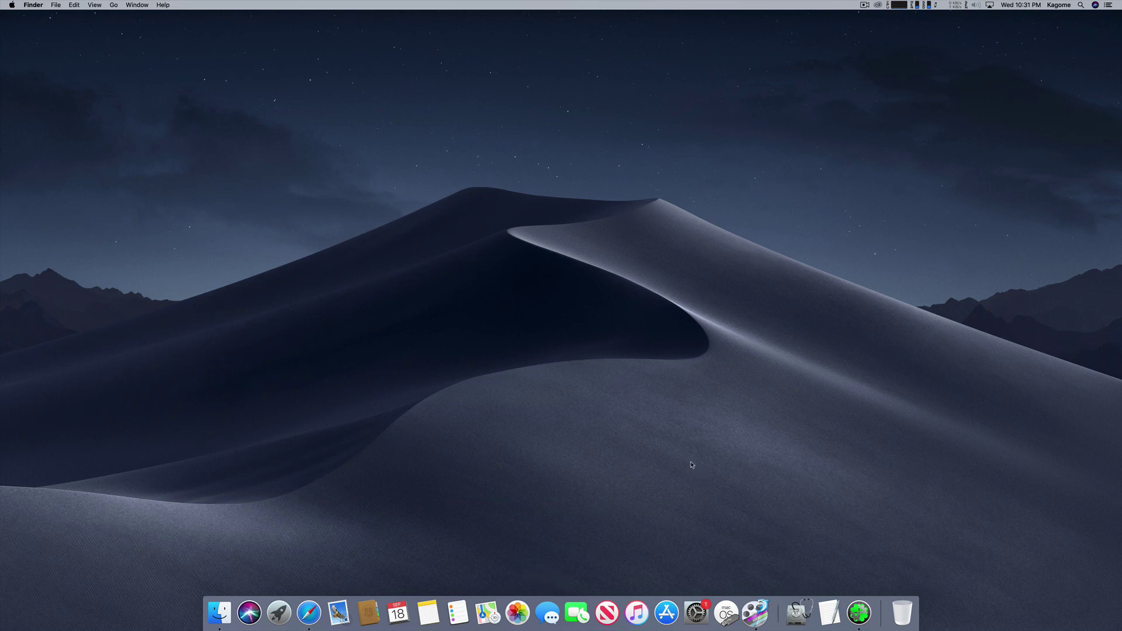
{"action": "left_click_drag", "start_coordinate": [421, 147], "coordinate": [755, 325]}
{"action": "left_click_drag", "start_coordinate": [391, 147], "coordinate": [757, 374]}
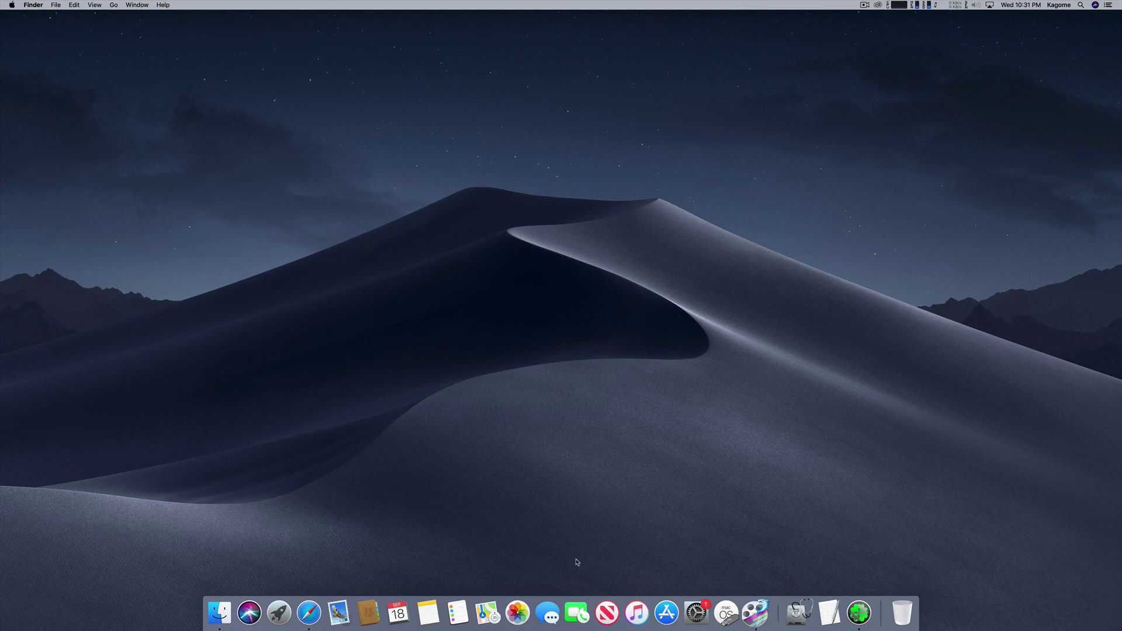